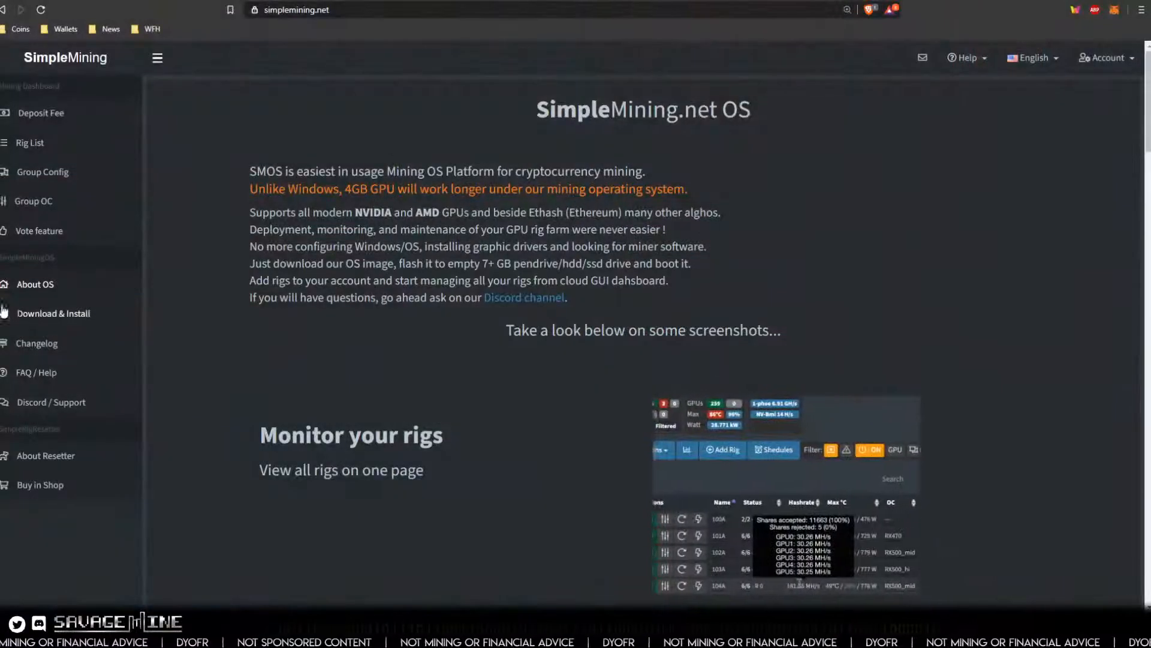
- Open SimpleMining's Download & Install page and check the Downloads folder for the SM-5.0.21-9-a18.20-n430.40-v1261 image
{"action": "left_click", "coordinate": [57, 313]}
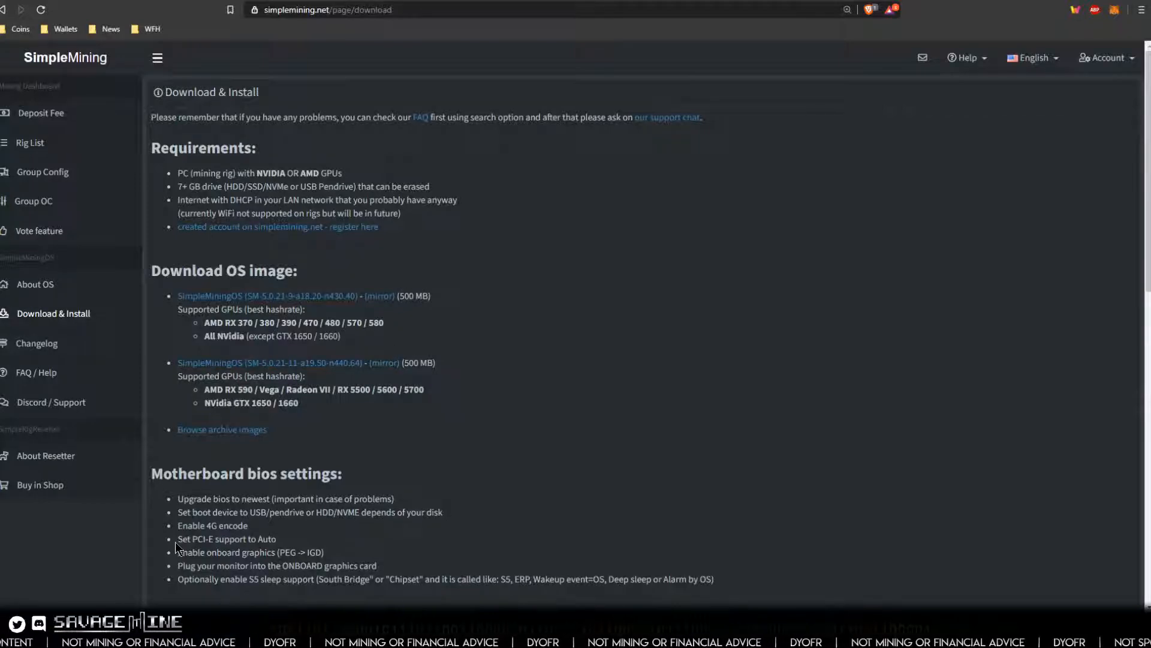
{"action": "left_click", "coordinate": [134, 632]}
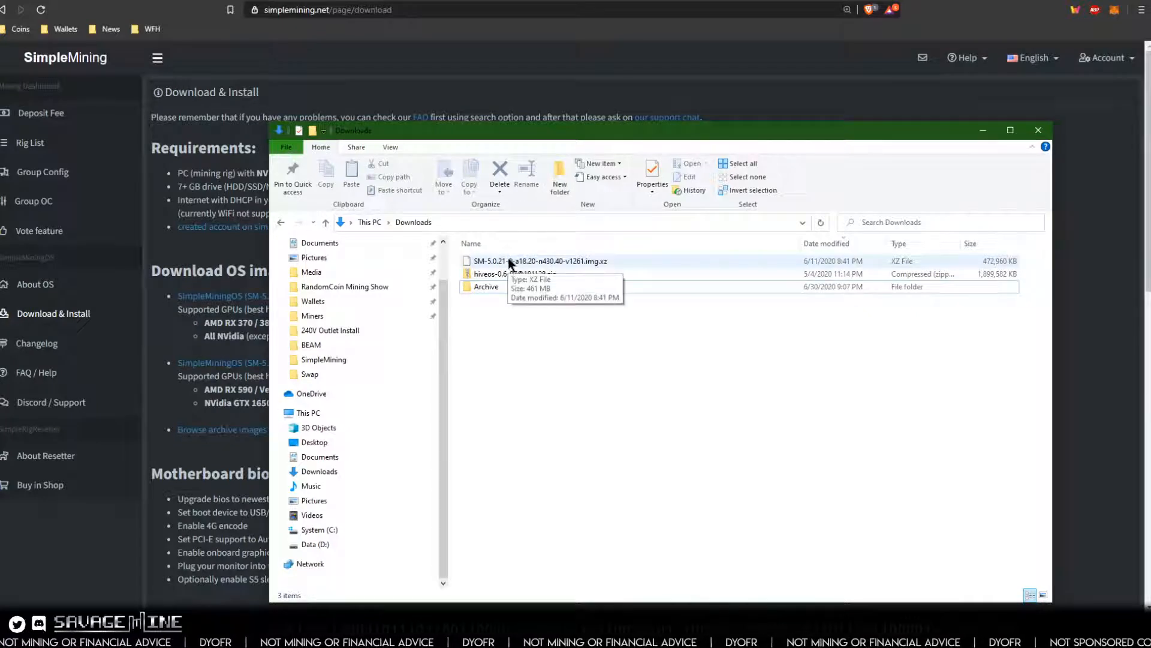
{"action": "left_click", "coordinate": [224, 465]}
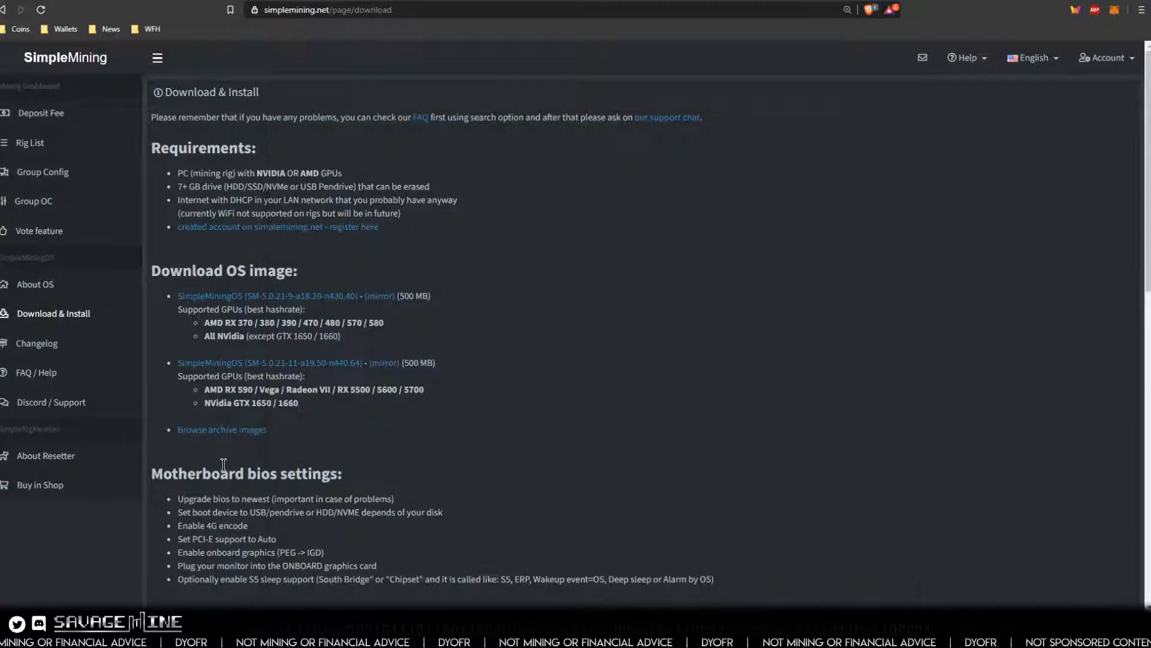
- Try to download the SimpleMiningOS image SM-5.0.21-9-a18.20-n430.40 from its MEGA page
{"action": "left_click", "coordinate": [263, 297]}
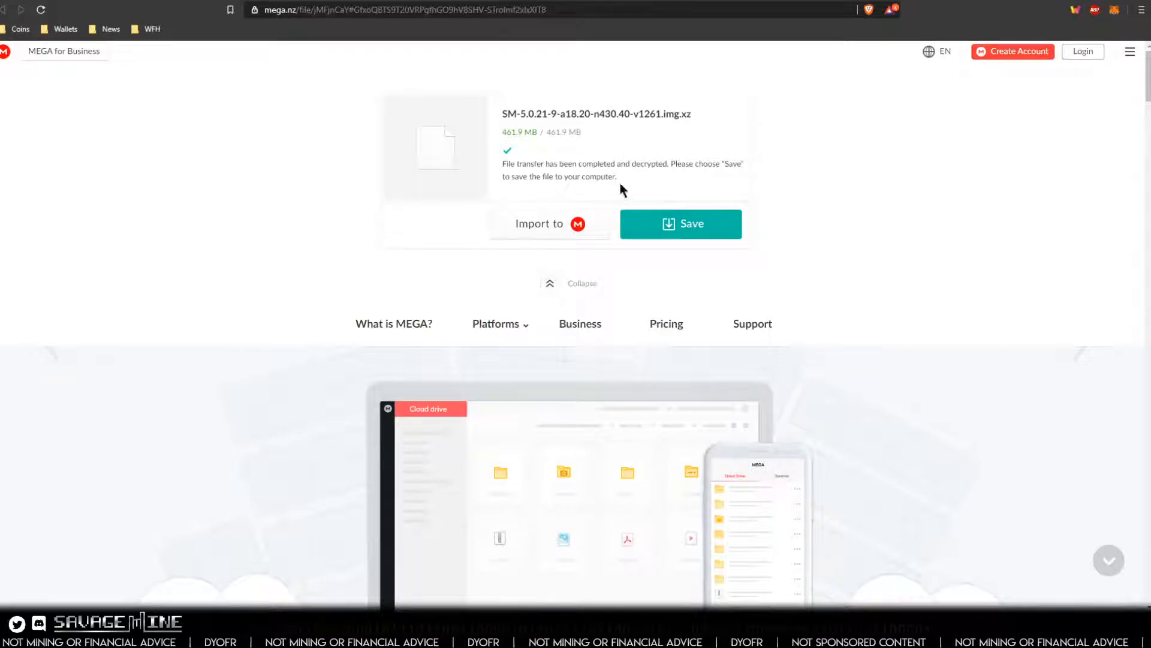
{"action": "left_click", "coordinate": [678, 228]}
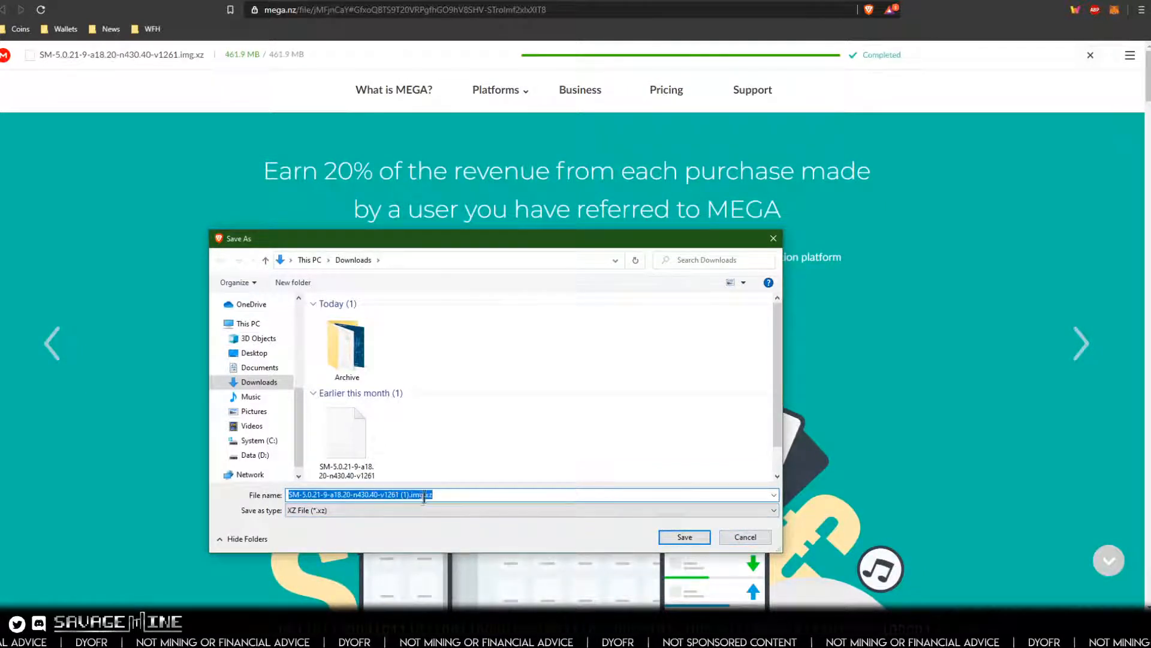
{"action": "left_click", "coordinate": [729, 540]}
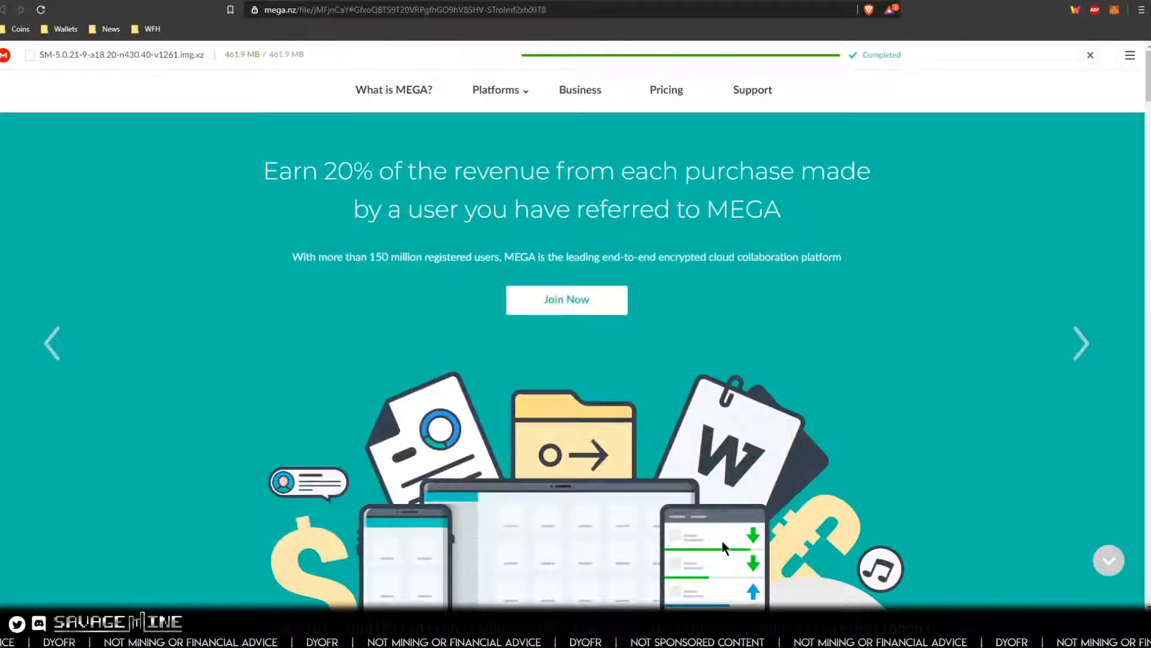
{"action": "left_click", "coordinate": [736, 2]}
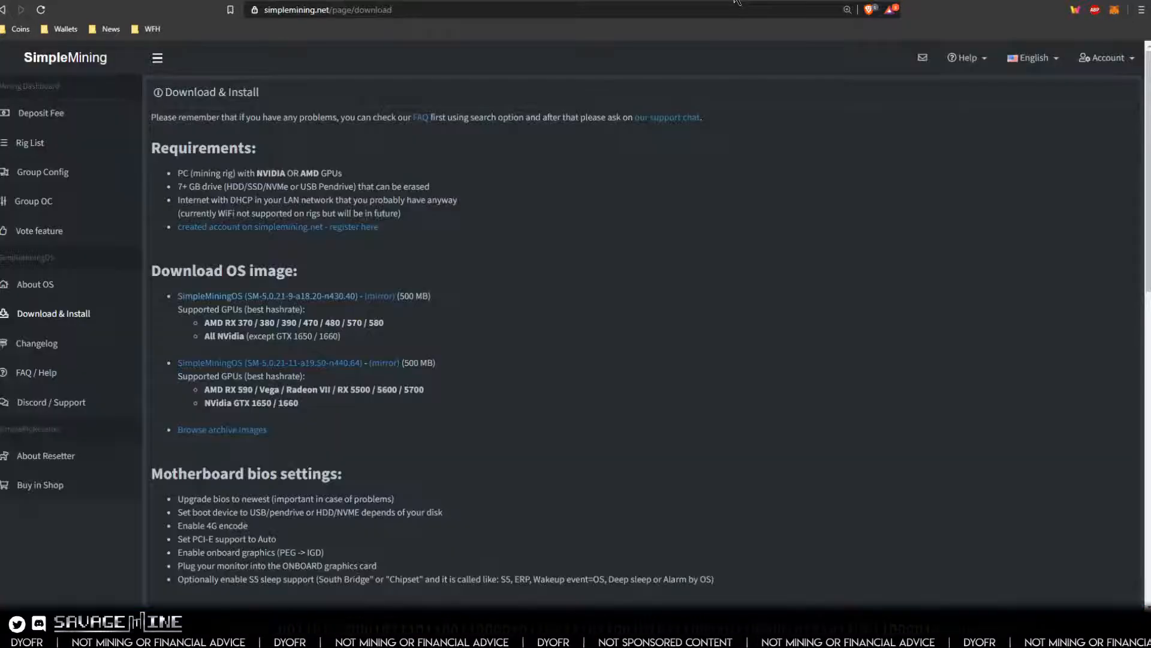
- Examine the motherboard BIOS settings and the OS image flashing instructions, and open the linked balena Etcher page
{"action": "scroll", "coordinate": [336, 383], "scroll_direction": "down", "scroll_amount": 3}
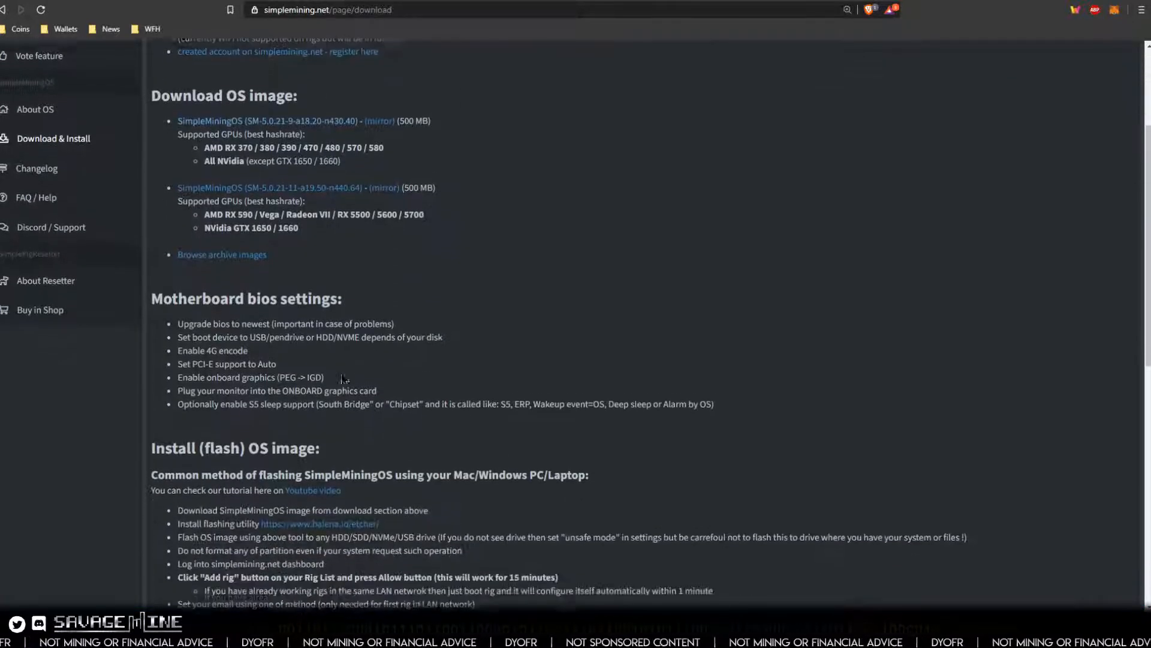
{"action": "scroll", "coordinate": [343, 378], "scroll_direction": "down", "scroll_amount": 1}
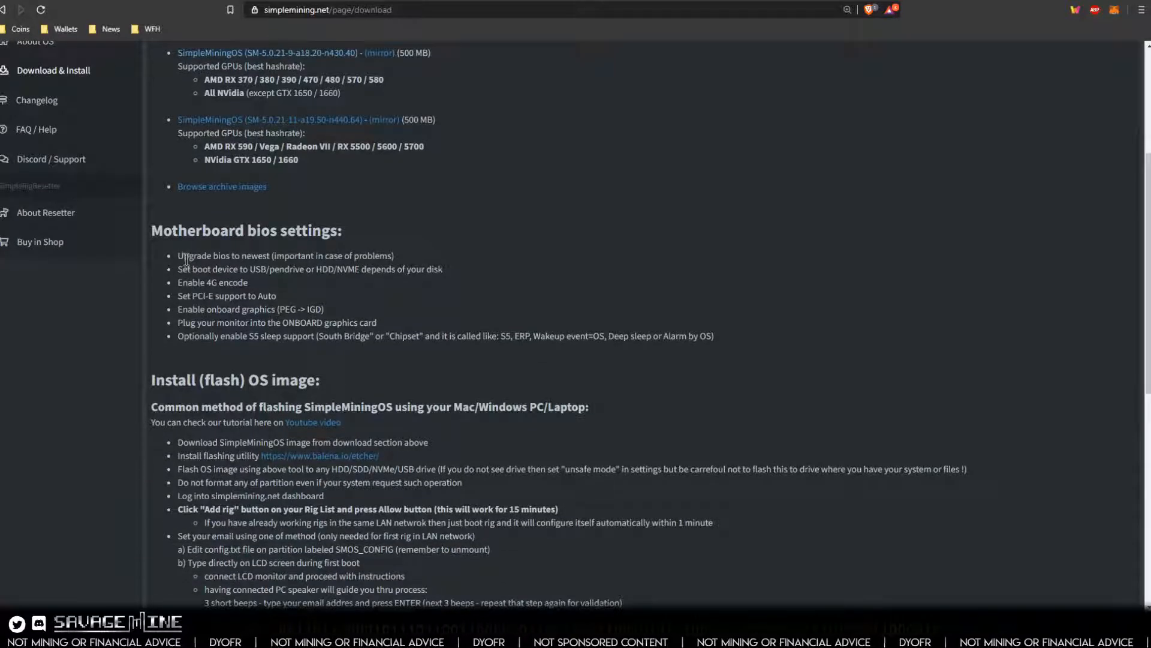
{"action": "scroll", "coordinate": [186, 260], "scroll_direction": "down", "scroll_amount": 2}
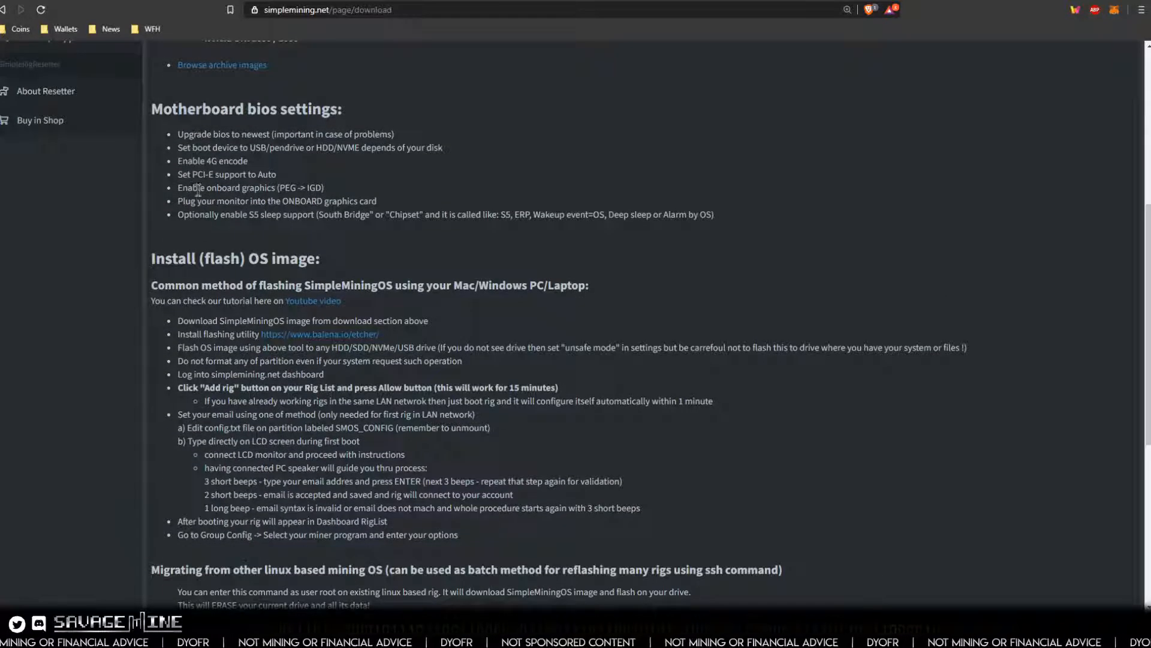
{"action": "scroll", "coordinate": [221, 213], "scroll_direction": "up", "scroll_amount": 1}
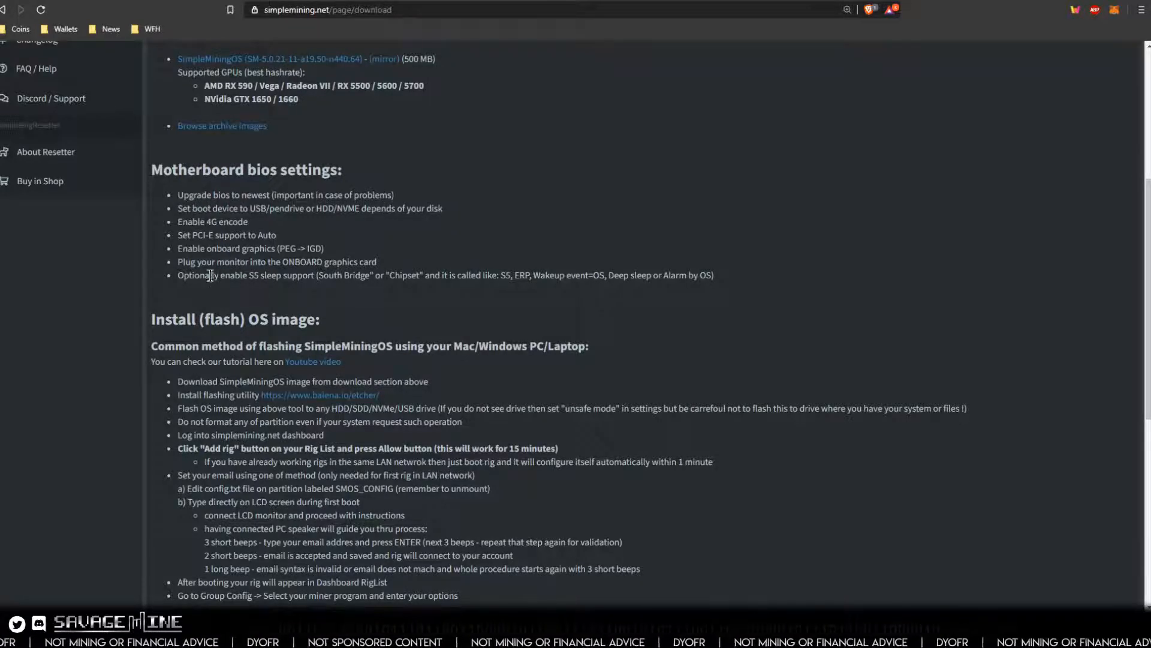
{"action": "scroll", "coordinate": [205, 258], "scroll_direction": "down", "scroll_amount": 2}
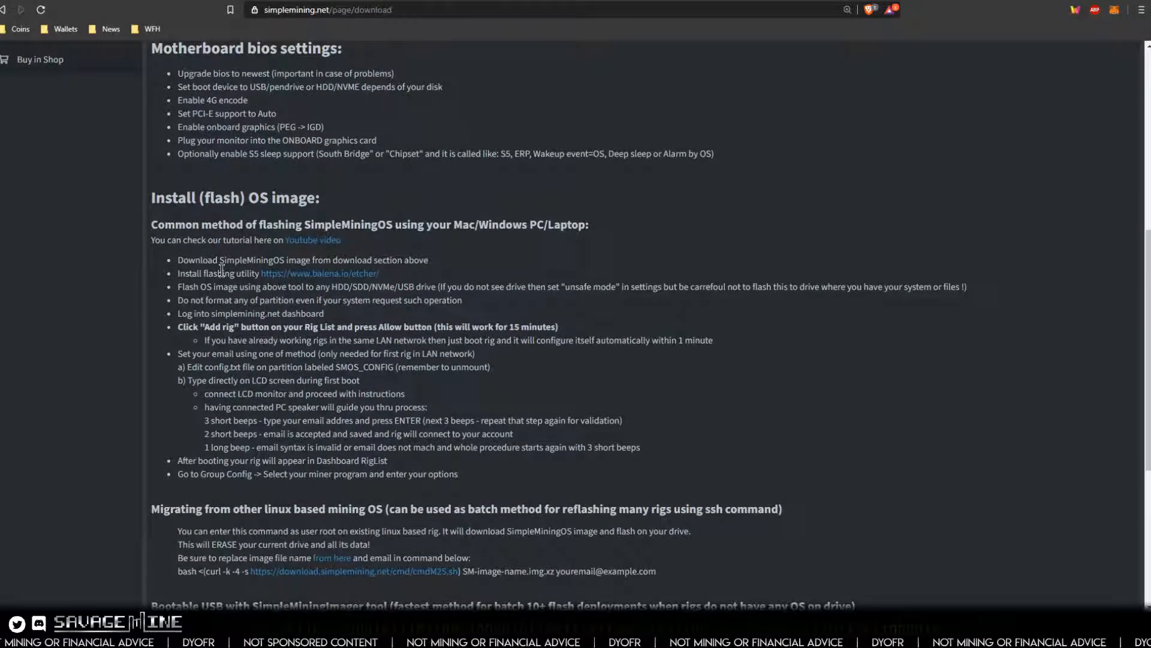
{"action": "scroll", "coordinate": [221, 271], "scroll_direction": "down", "scroll_amount": 1}
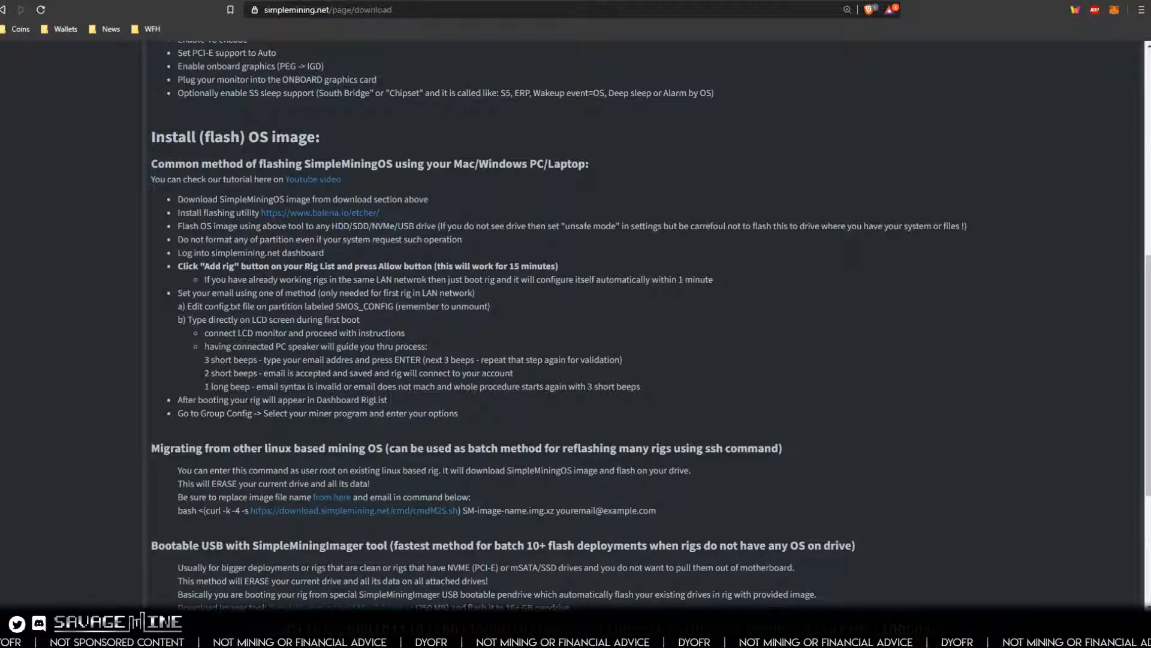
{"action": "left_click", "coordinate": [325, 215]}
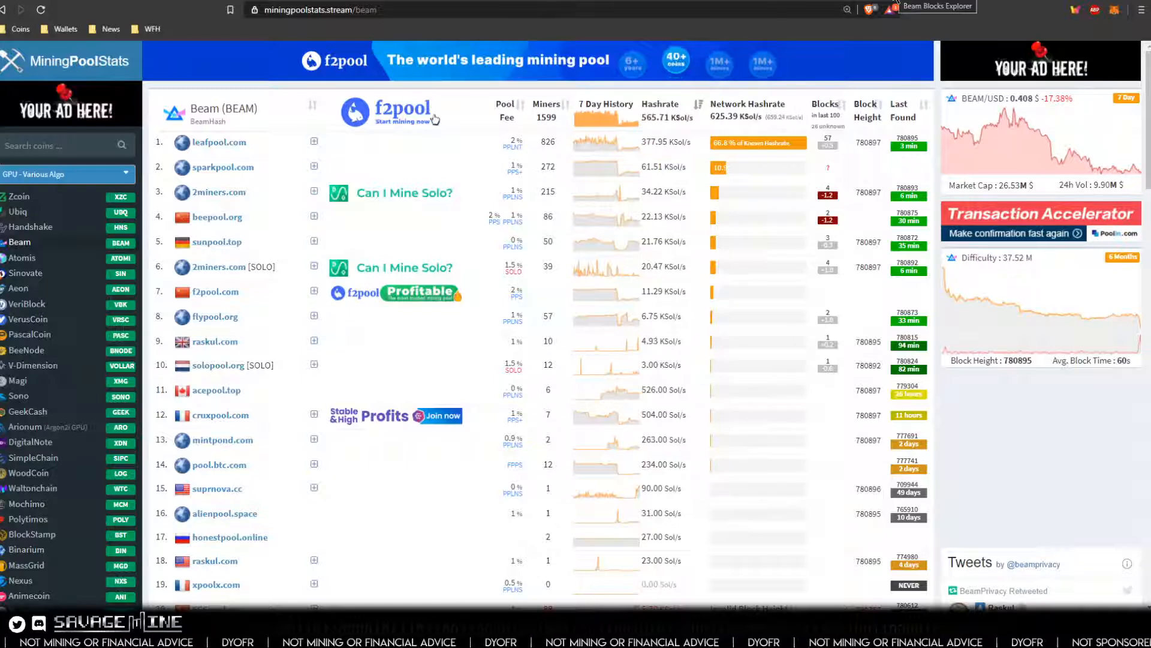
- Open simplemining.net in a new tab and go to its Download & Install page
{"action": "left_click", "coordinate": [1040, 0]}
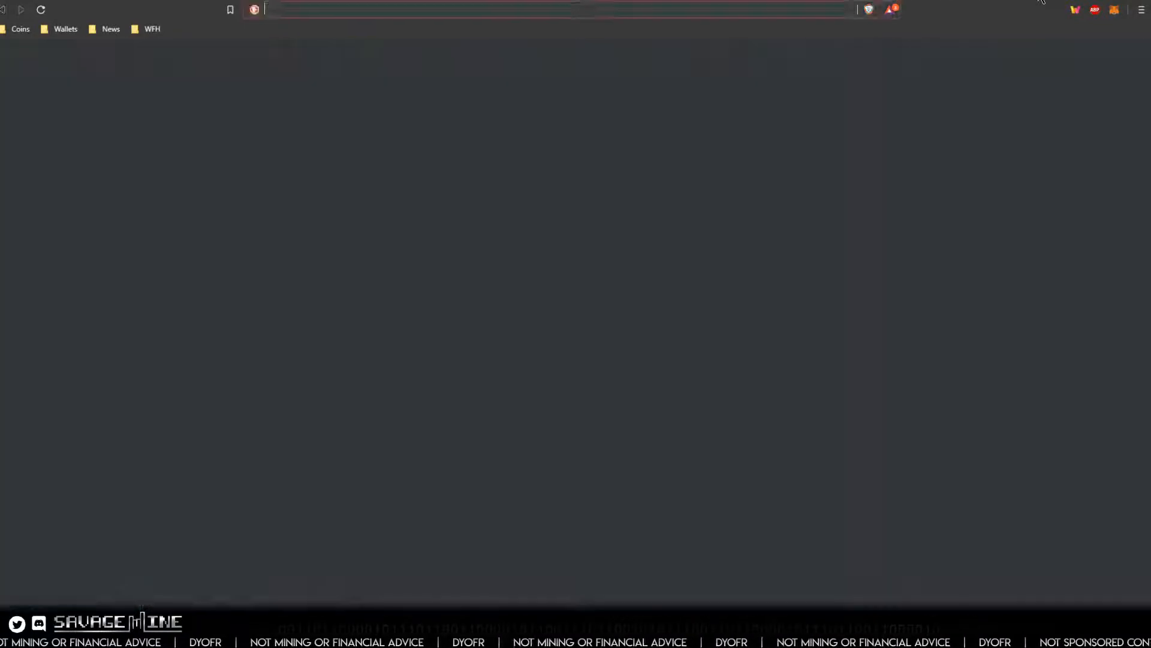
{"action": "type", "text": "simplemining.net/page/changelog"}
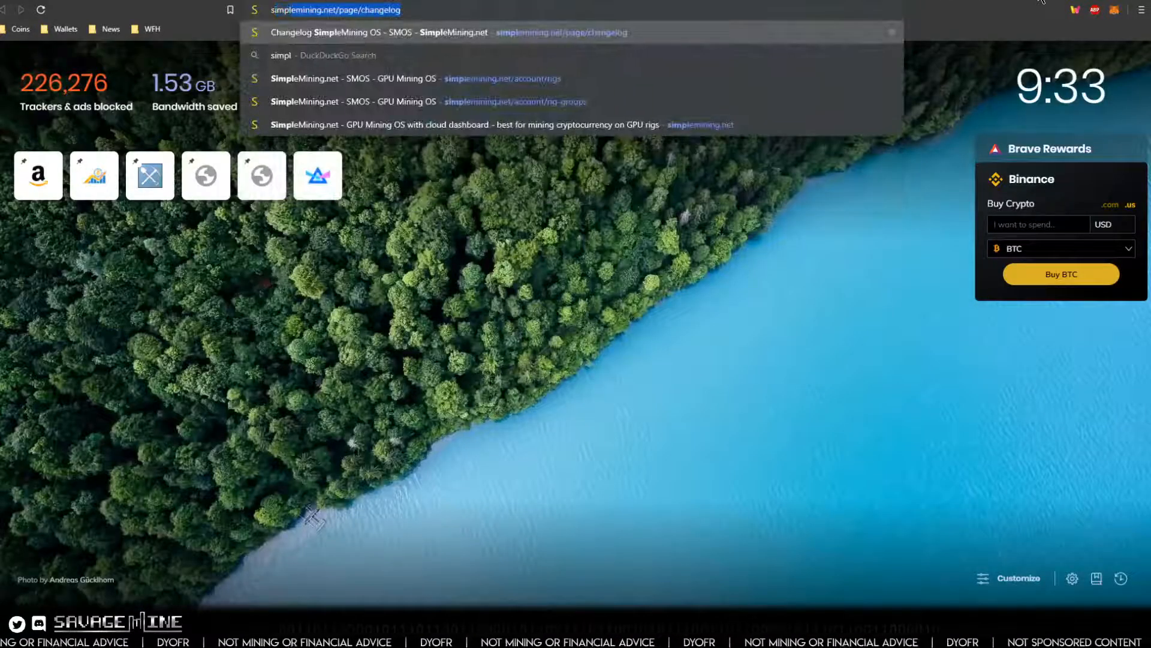
{"action": "key", "text": "Return"}
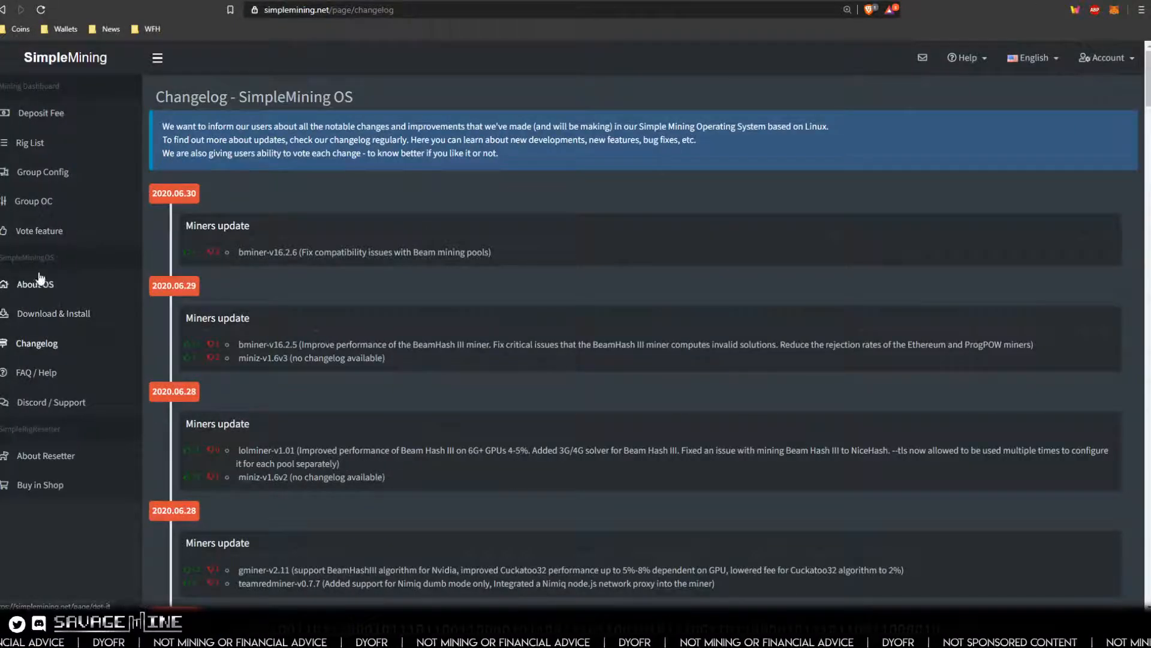
{"action": "left_click", "coordinate": [57, 115]}
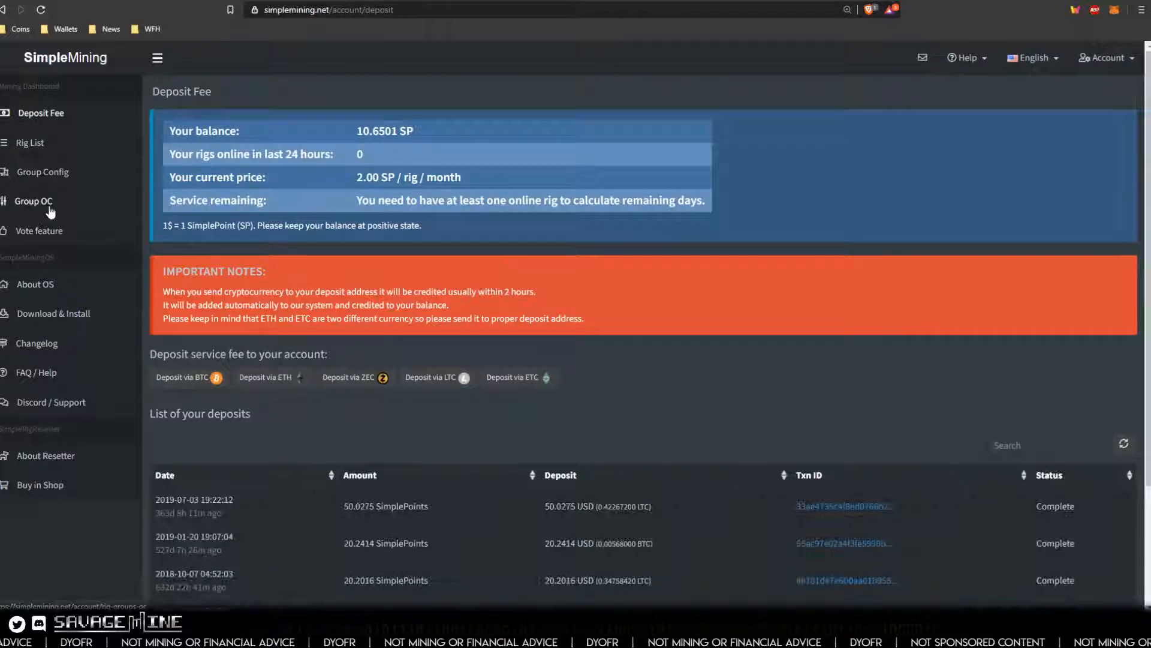
{"action": "left_click", "coordinate": [52, 314]}
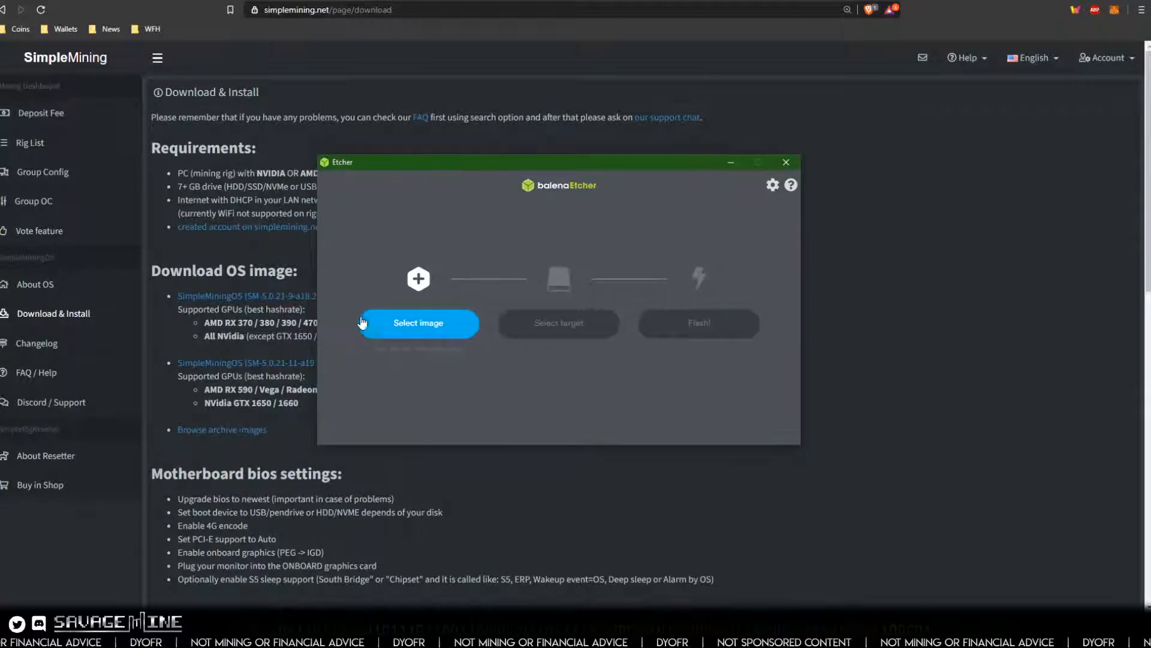
- Switch to balenaEtcher and select SM-5.0.21-9-a18.20-n430.40-v1261.img.xz from Downloads as the image to flash
{"action": "left_click", "coordinate": [395, 334]}
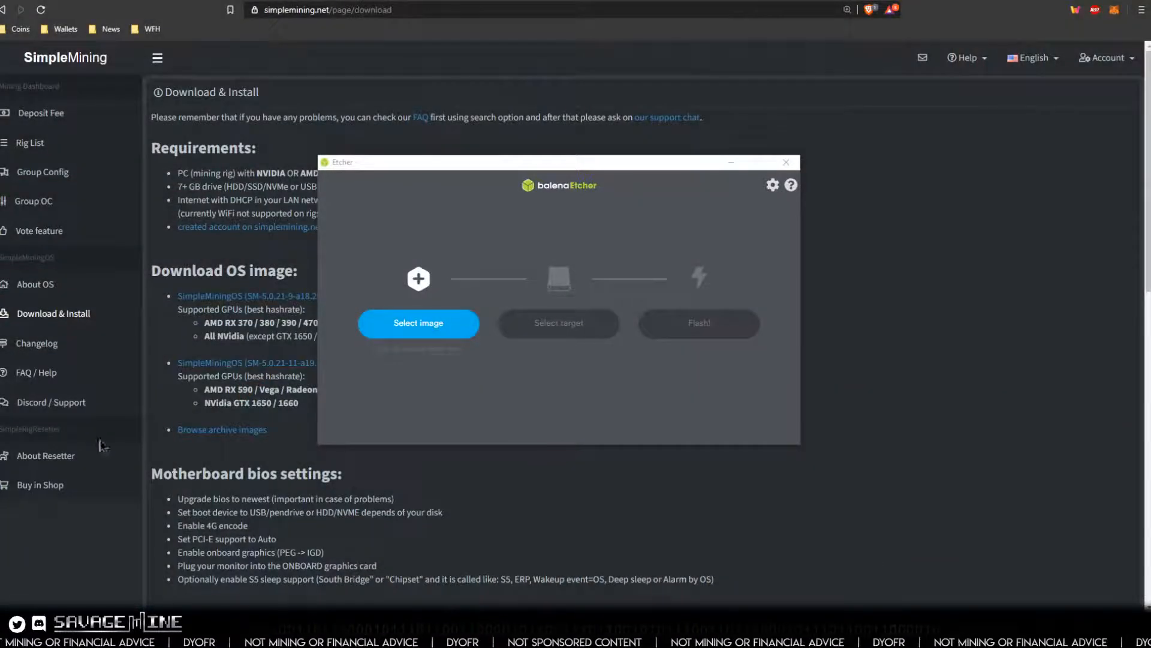
{"action": "left_click", "coordinate": [426, 323]}
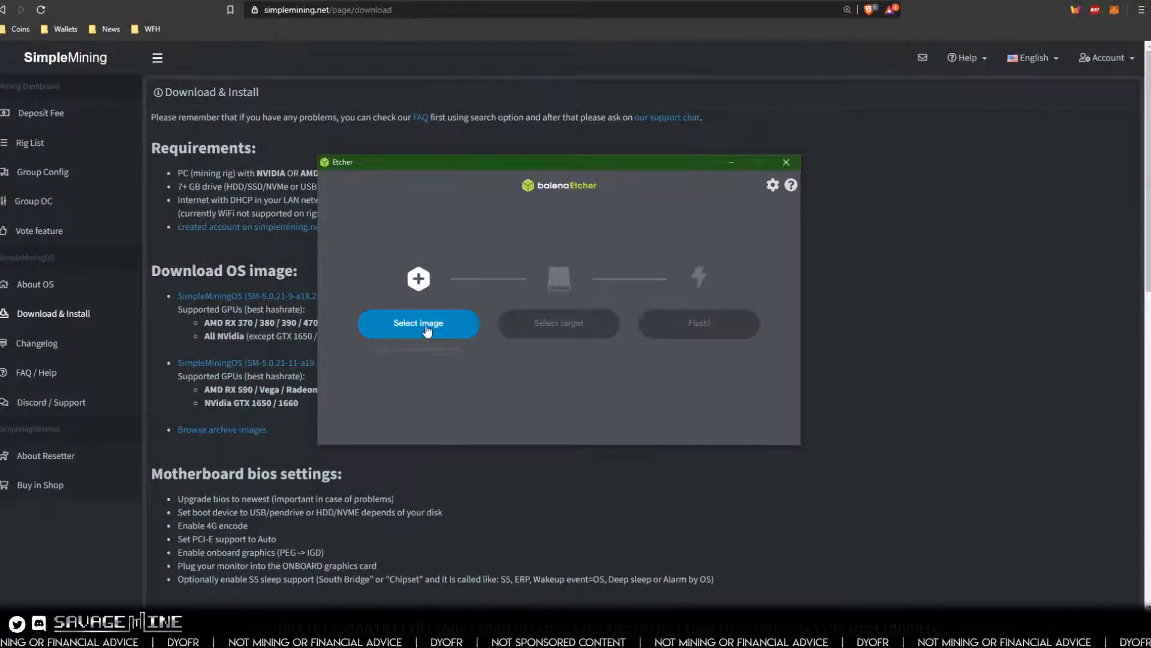
{"action": "scroll", "coordinate": [444, 339], "scroll_direction": "down", "scroll_amount": 1}
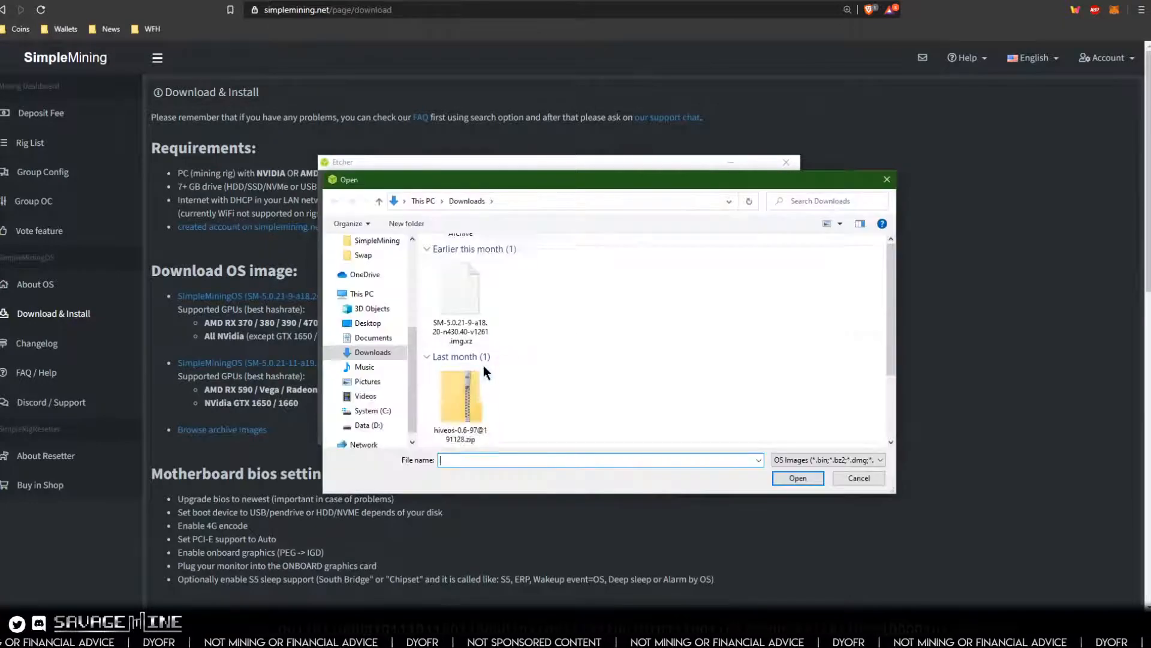
{"action": "left_click", "coordinate": [458, 307]}
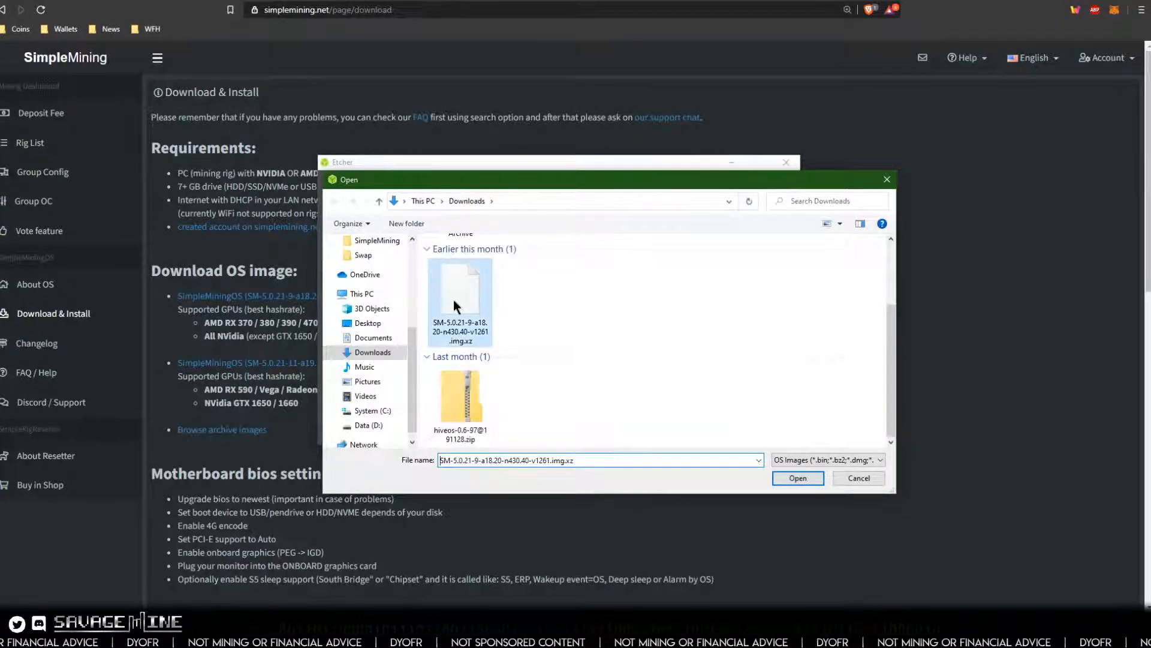
{"action": "left_click", "coordinate": [799, 478]}
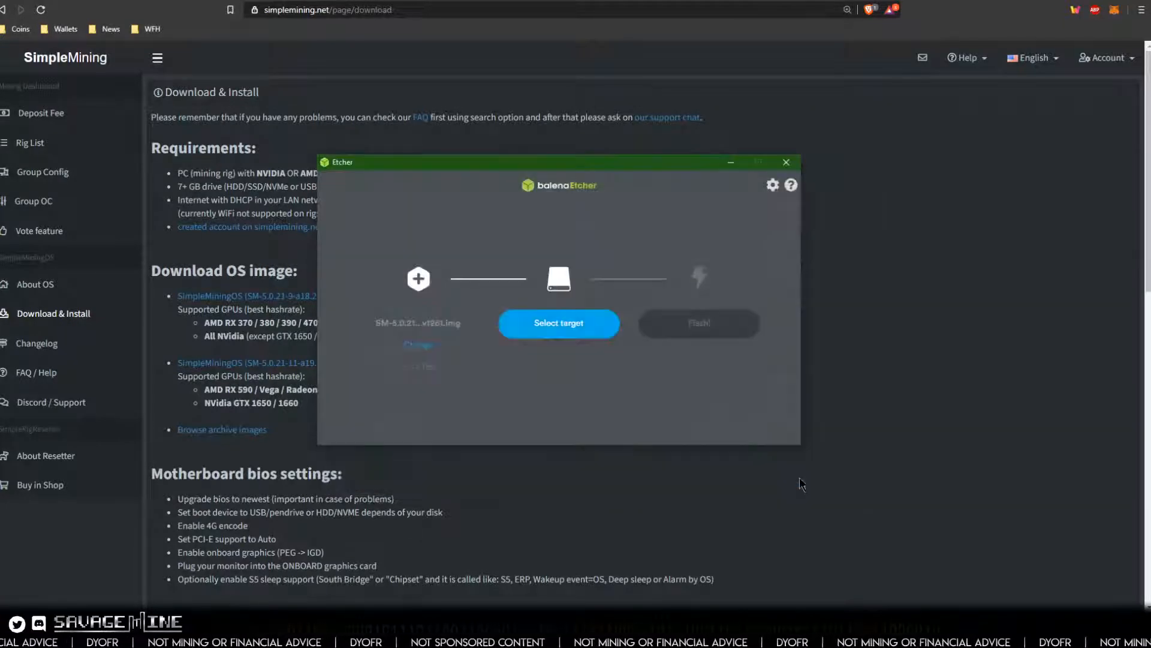
- Use the Samsung USB drive as the flash target and close its File Explorer window
{"action": "left_click", "coordinate": [573, 330]}
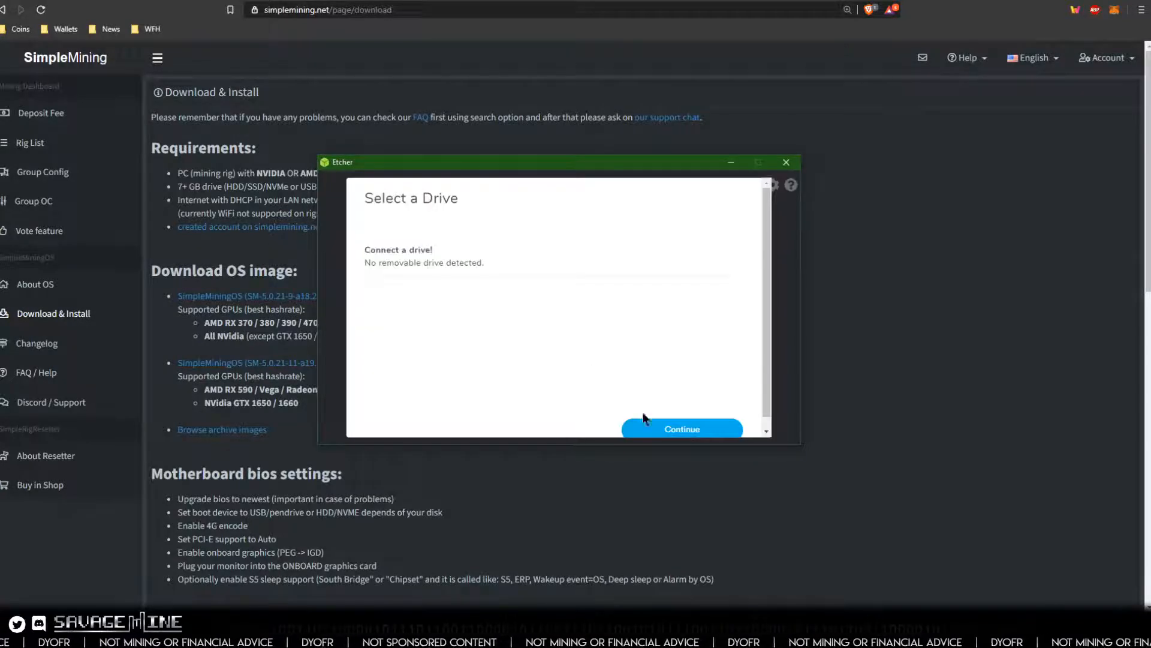
{"action": "left_click", "coordinate": [670, 430]}
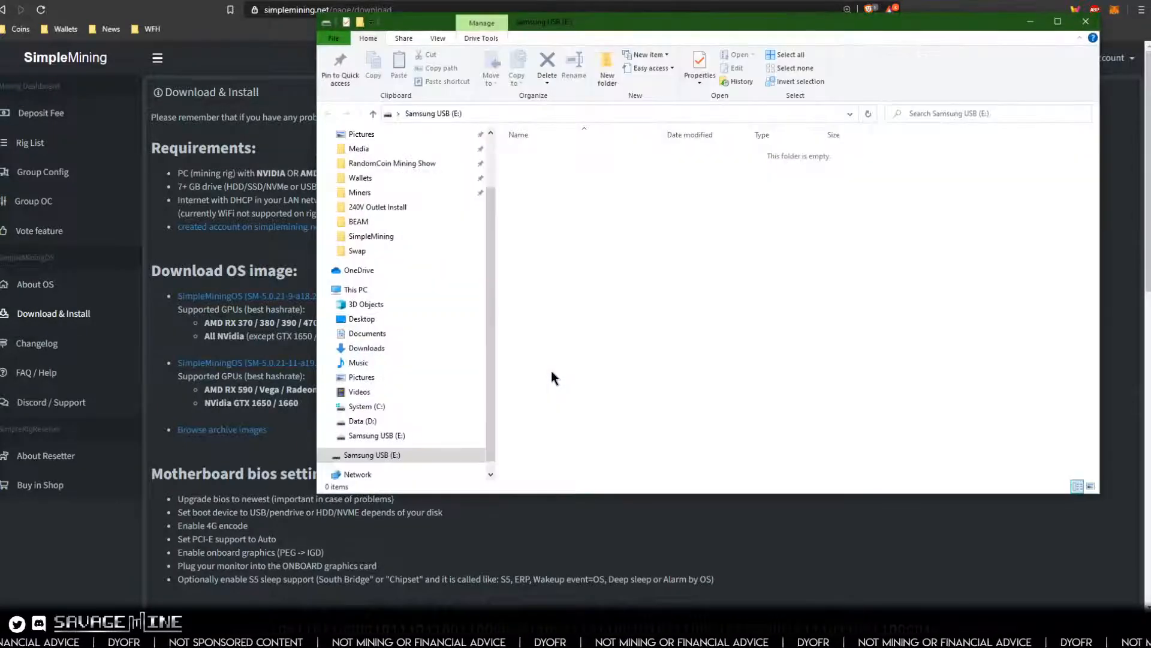
{"action": "left_click_drag", "start_coordinate": [841, 24], "coordinate": [801, 420]}
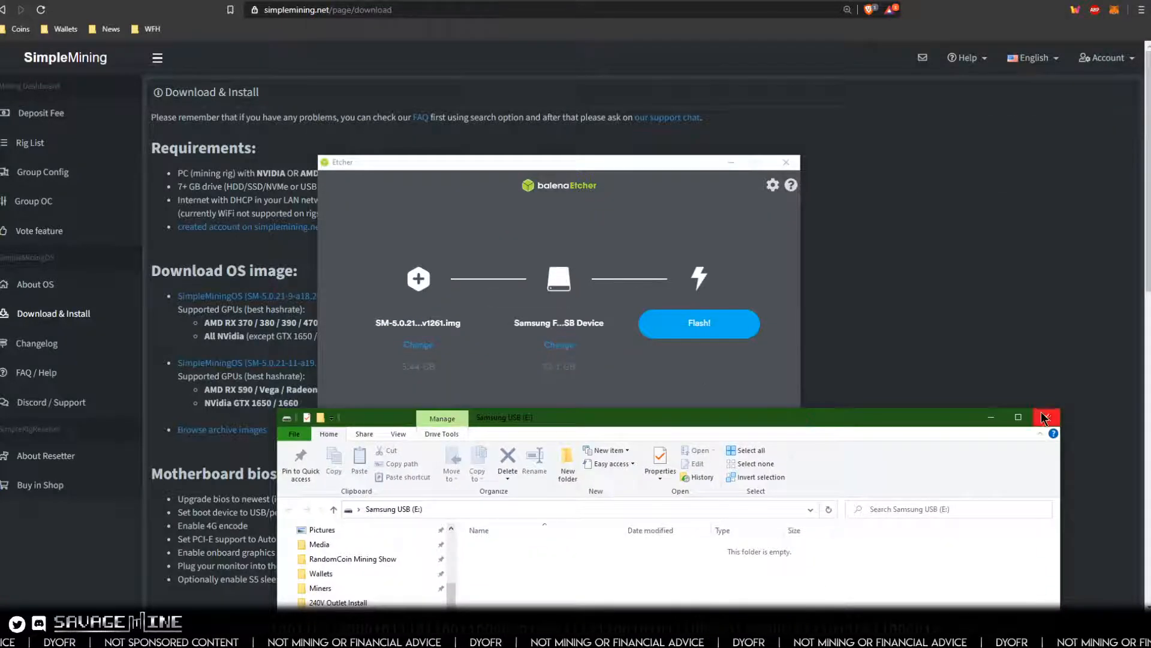
{"action": "left_click", "coordinate": [1043, 418]}
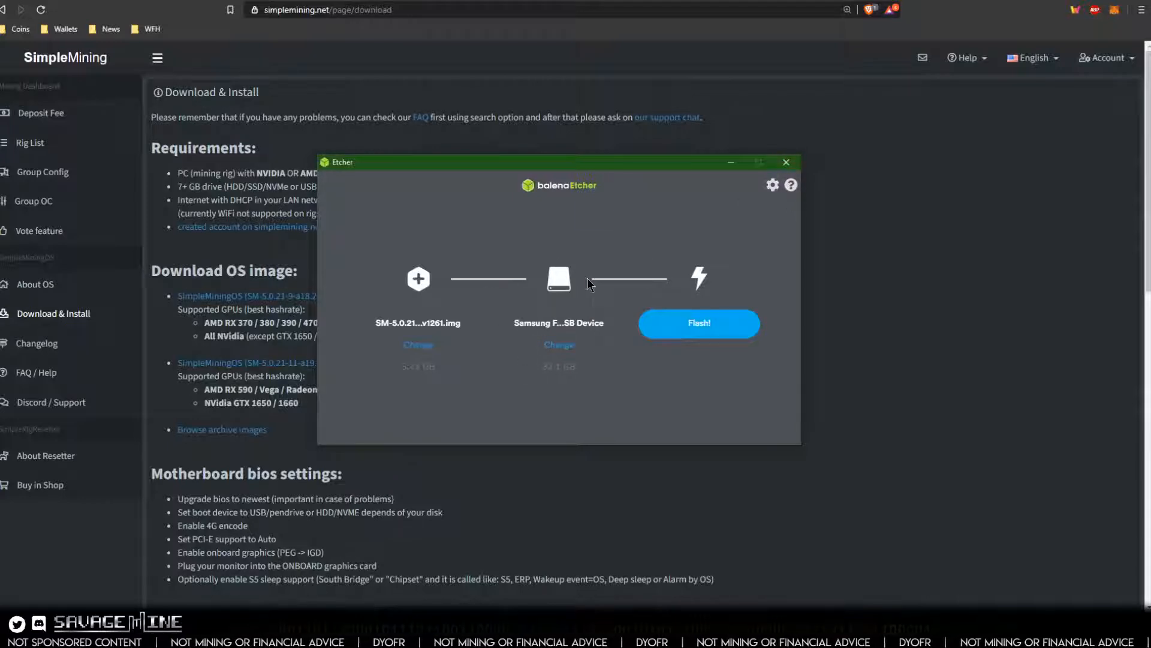
- Set Etcher to validate the write on success and not to eject the drive on success
{"action": "left_click", "coordinate": [773, 186]}
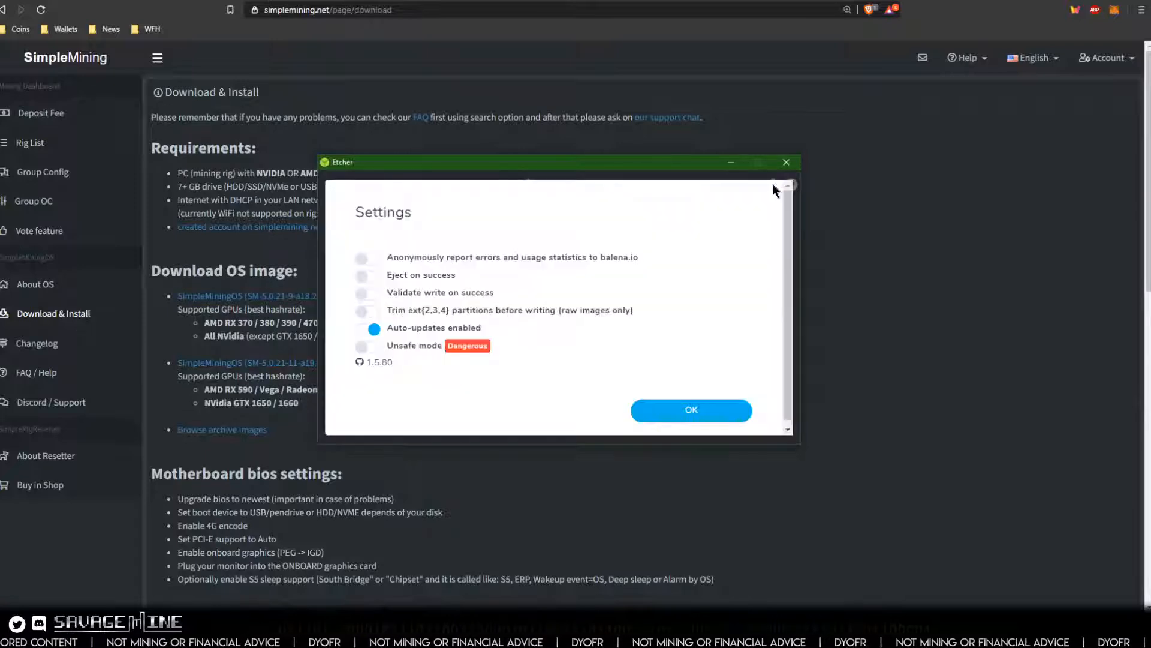
{"action": "left_click", "coordinate": [363, 293]}
{"action": "left_click", "coordinate": [364, 276]}
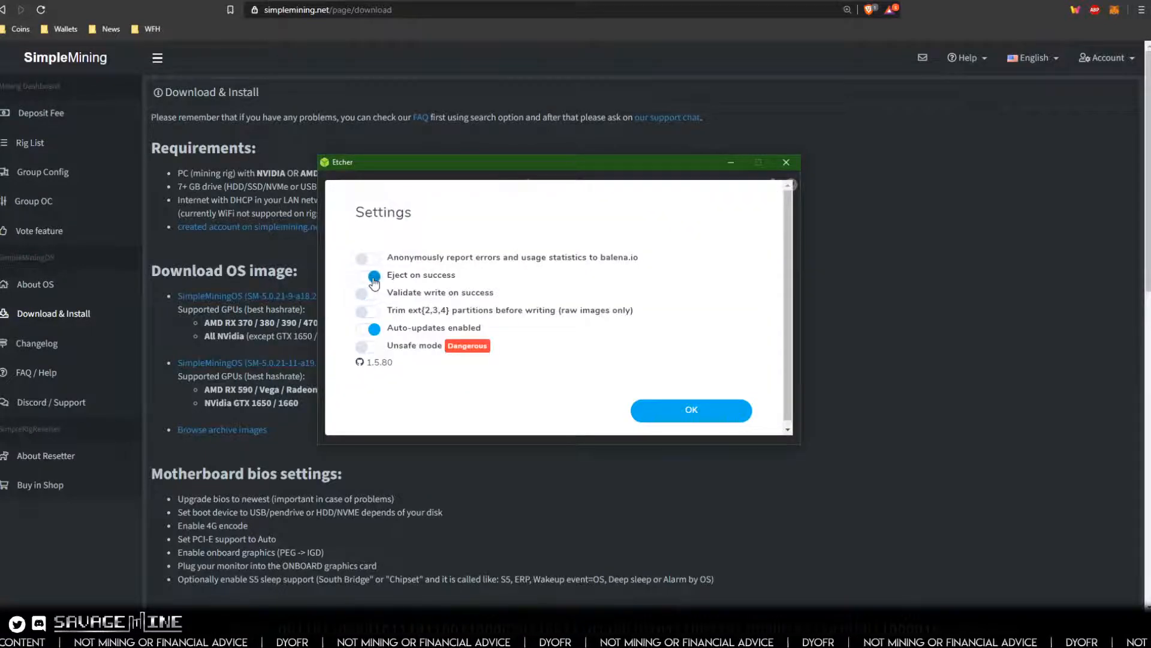
{"action": "left_click", "coordinate": [370, 295]}
{"action": "left_click", "coordinate": [371, 296]}
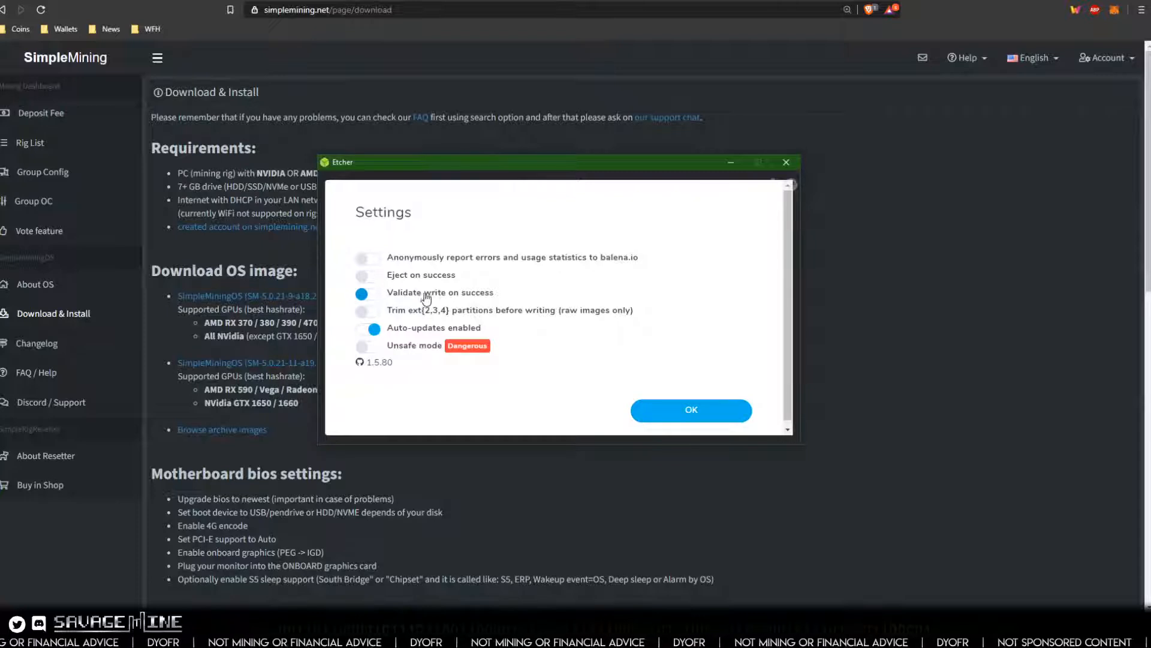
{"action": "left_click", "coordinate": [702, 413]}
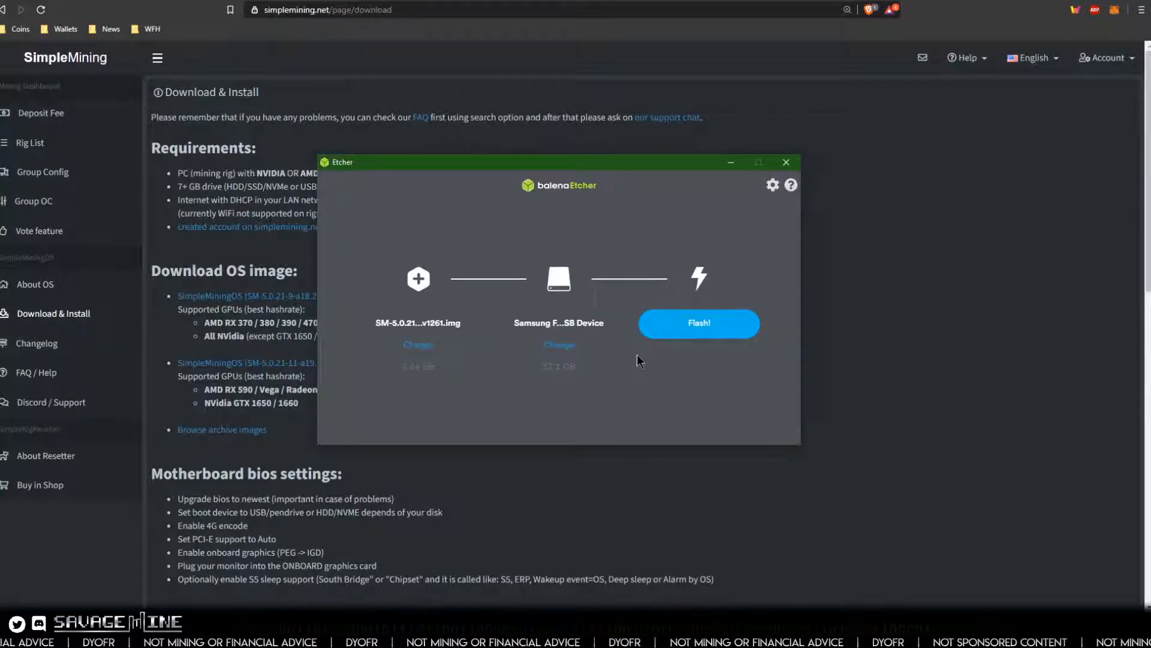
- Start flashing the image to the Samsung USB drive and return to the install instructions on SimpleMining's download page
{"action": "left_click", "coordinate": [698, 326]}
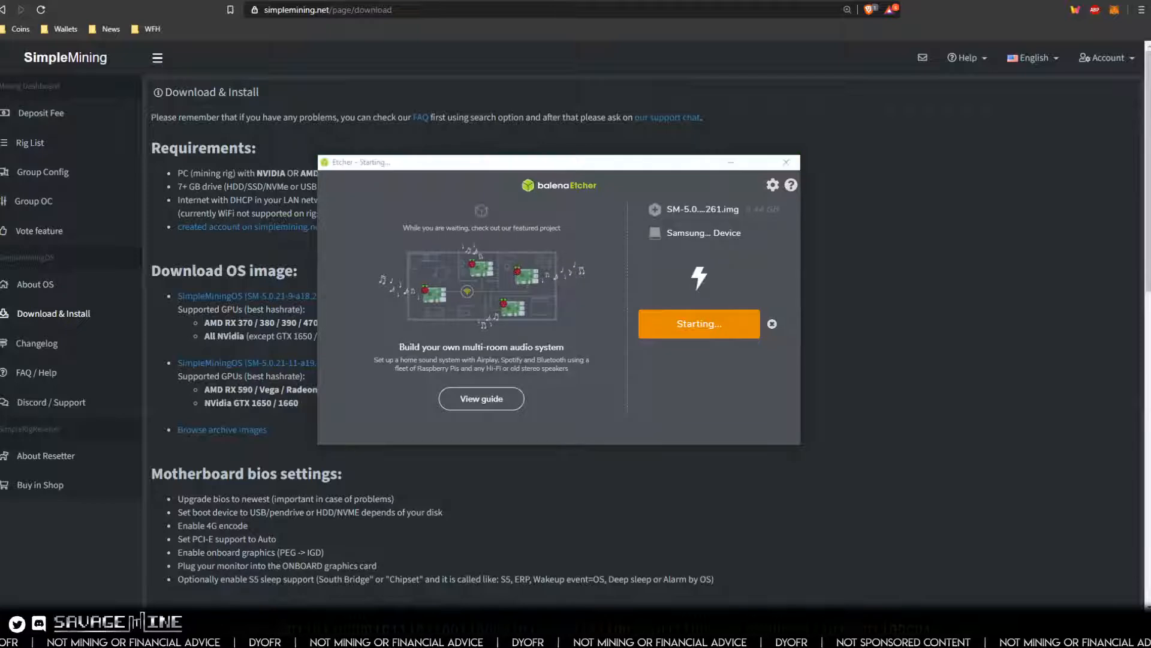
{"action": "left_click", "coordinate": [527, 406]}
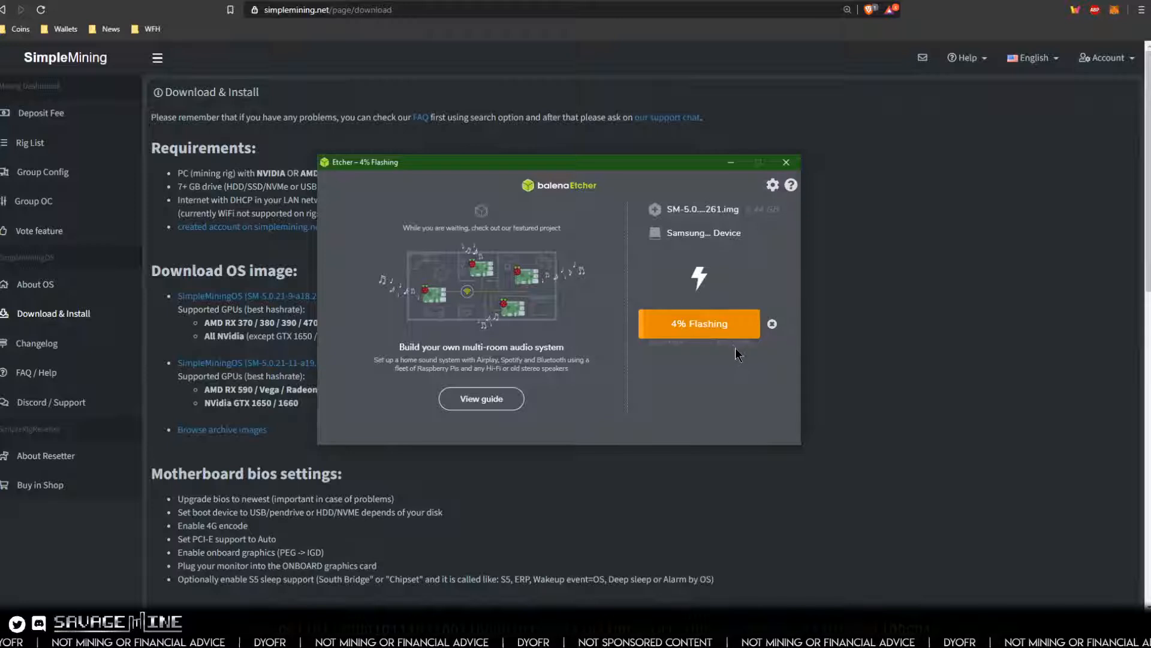
{"action": "left_click", "coordinate": [452, 507]}
{"action": "scroll", "coordinate": [405, 487], "scroll_direction": "down", "scroll_amount": 8}
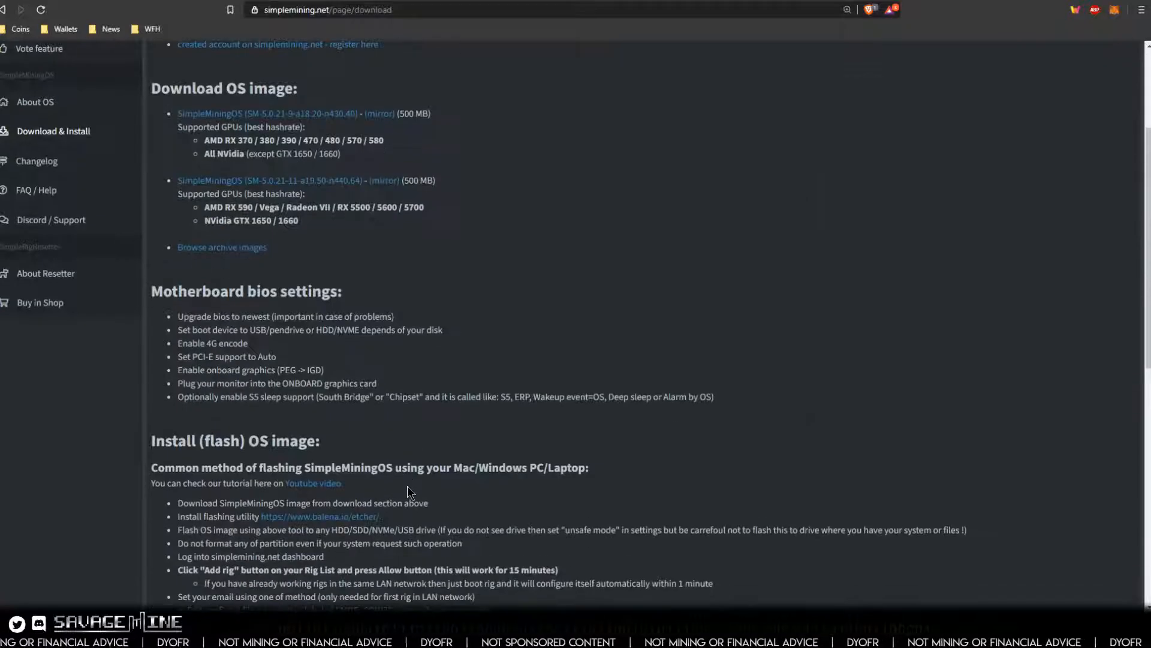
- Examine the Install (flash) OS image instructions, highlighting the line about editing config.txt on the SMOS_CONFIG partition
{"action": "scroll", "coordinate": [407, 487], "scroll_direction": "down", "scroll_amount": 3}
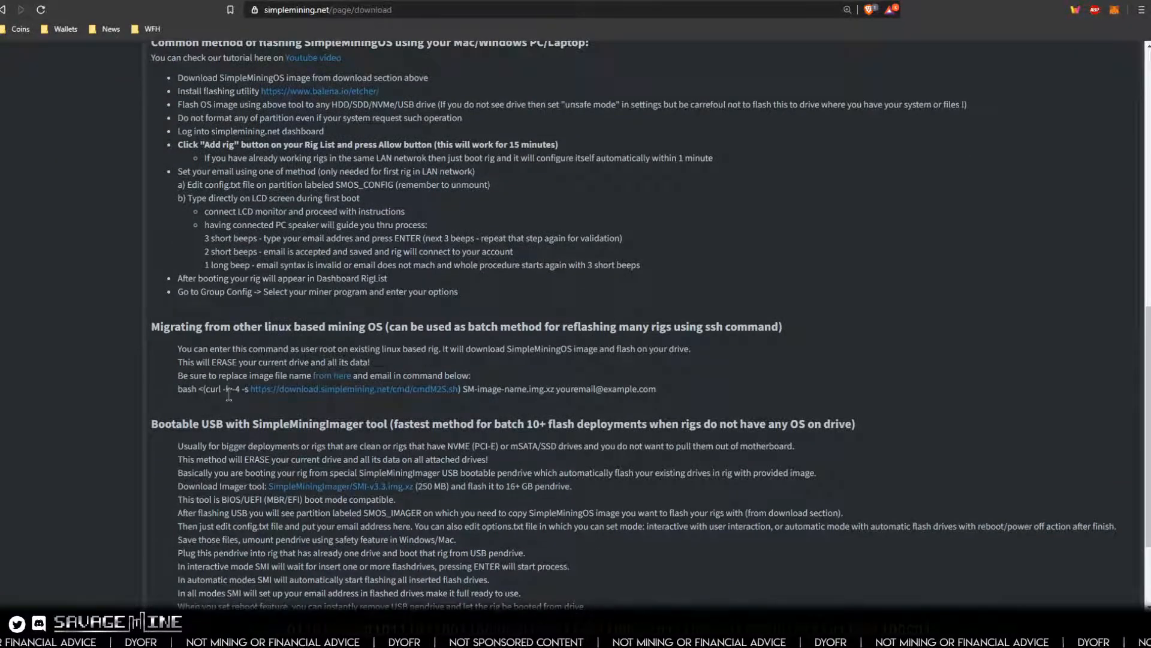
{"action": "scroll", "coordinate": [228, 394], "scroll_direction": "down", "scroll_amount": 1}
{"action": "scroll", "coordinate": [224, 393], "scroll_direction": "up", "scroll_amount": 3}
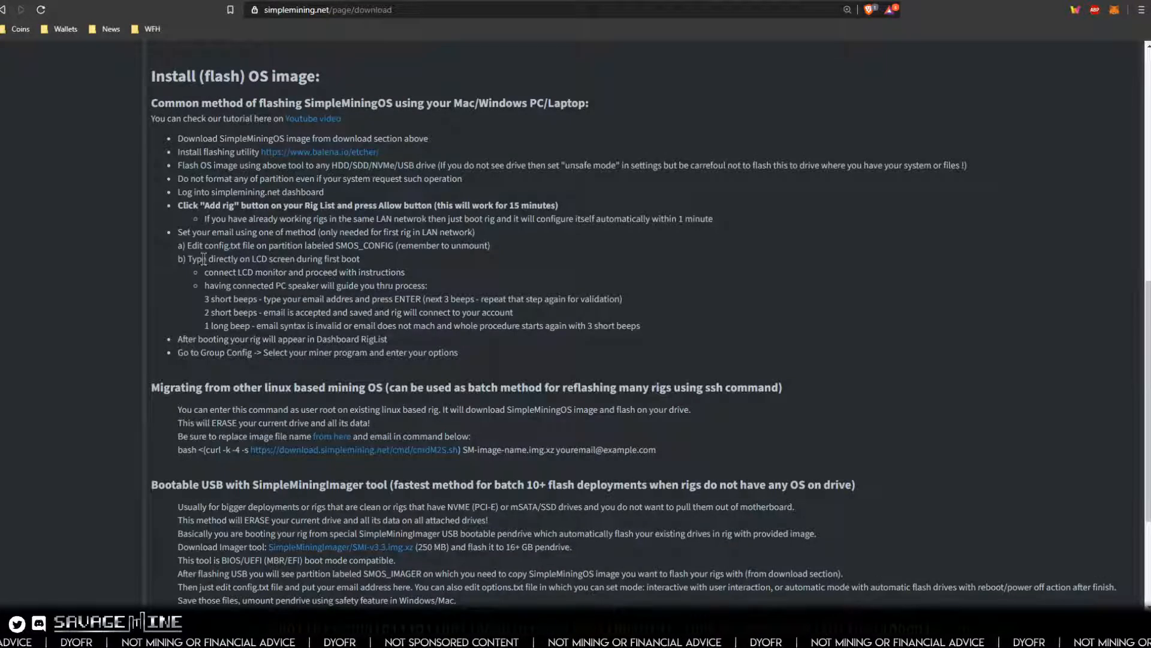
{"action": "left_click_drag", "start_coordinate": [187, 245], "coordinate": [493, 254]}
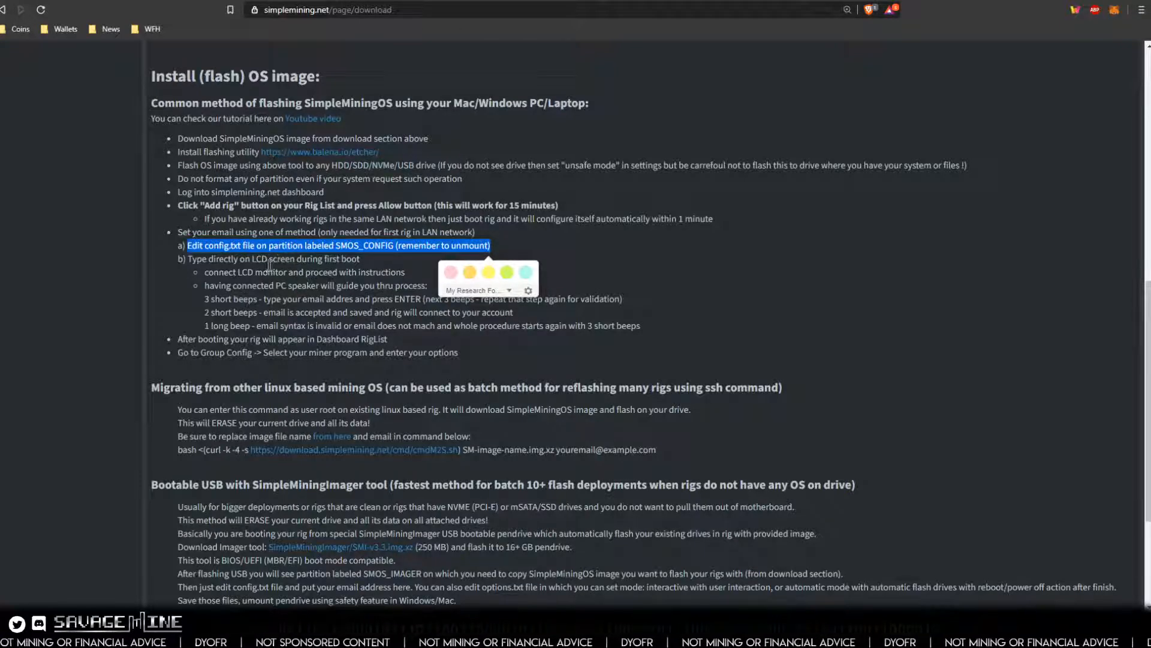
{"action": "left_click", "coordinate": [331, 329]}
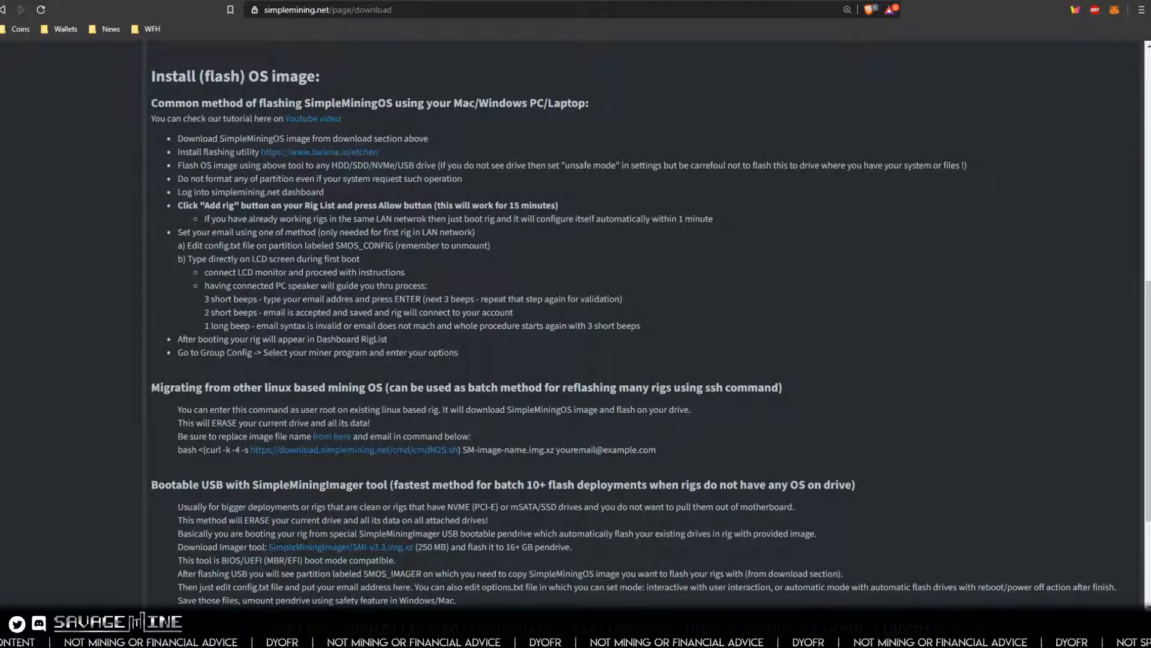
{"action": "scroll", "coordinate": [274, 312], "scroll_direction": "up", "scroll_amount": 8}
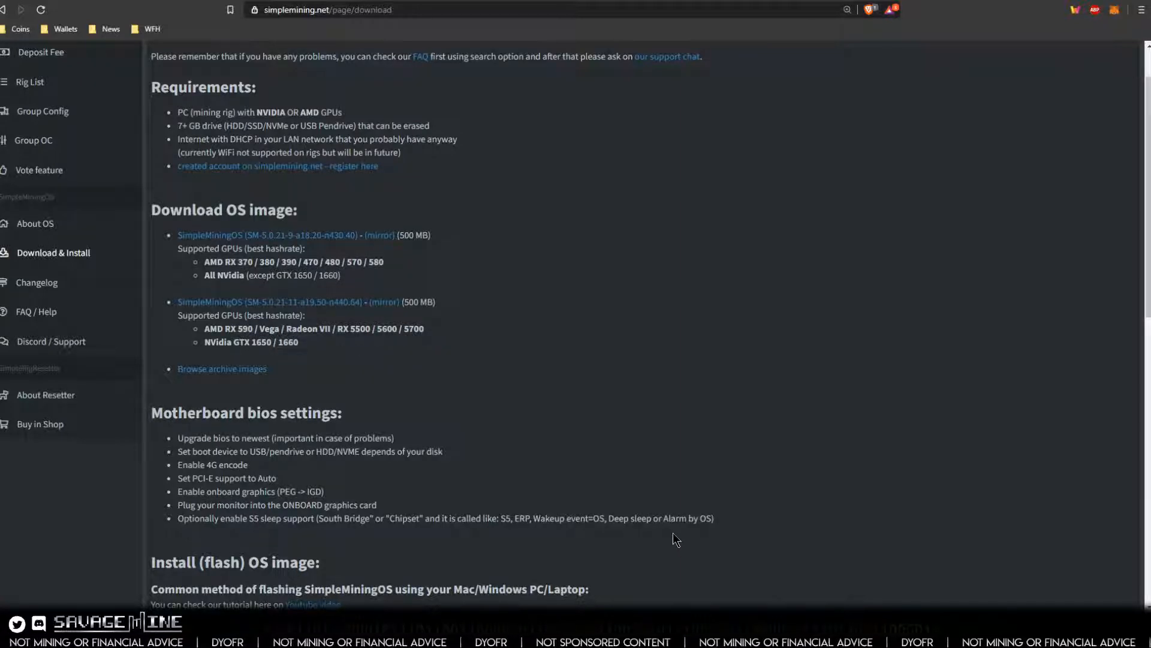
- Switch to the Beam block explorer page and examine its Blocks and Difficulty chart
{"action": "left_click", "coordinate": [741, 0]}
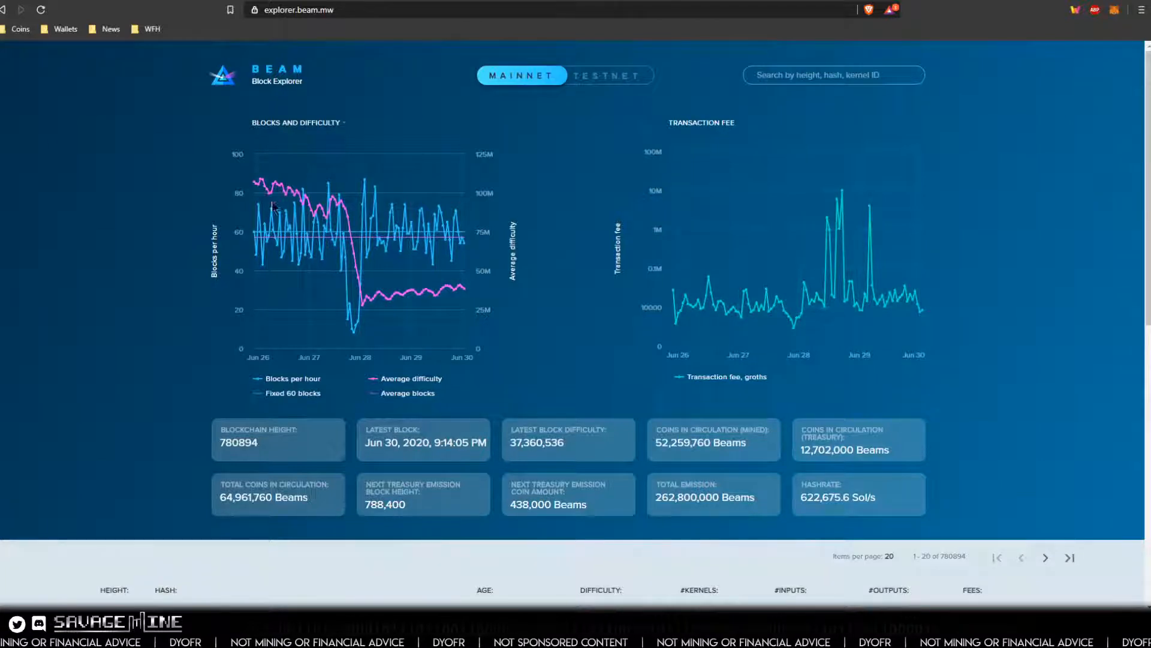
{"action": "mouse_move", "coordinate": [336, 201]}
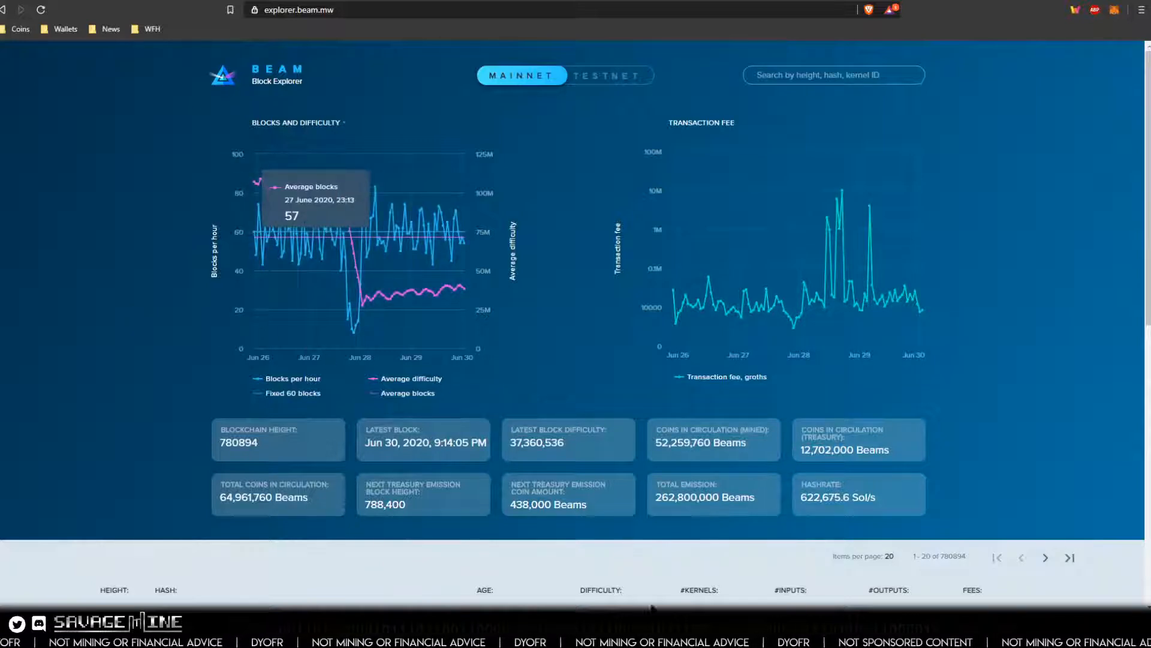
- Close Etcher after the flash and bring up the Downloads folder window in File Explorer, moving it higher on the screen
{"action": "left_click", "coordinate": [660, 634]}
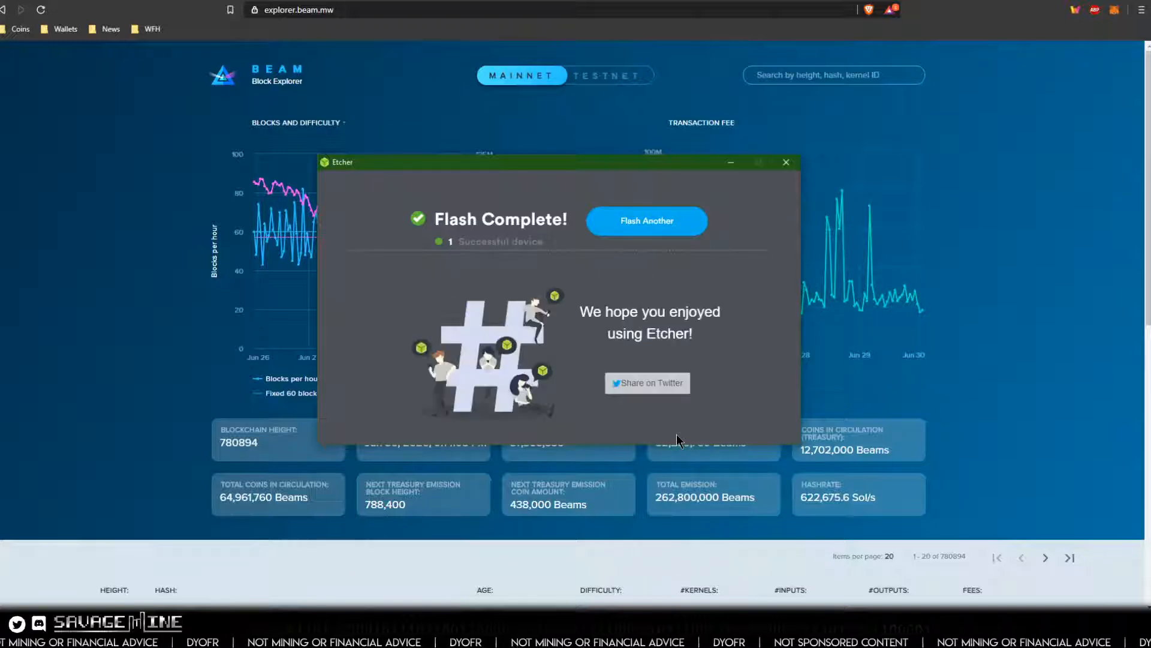
{"action": "left_click", "coordinate": [787, 162]}
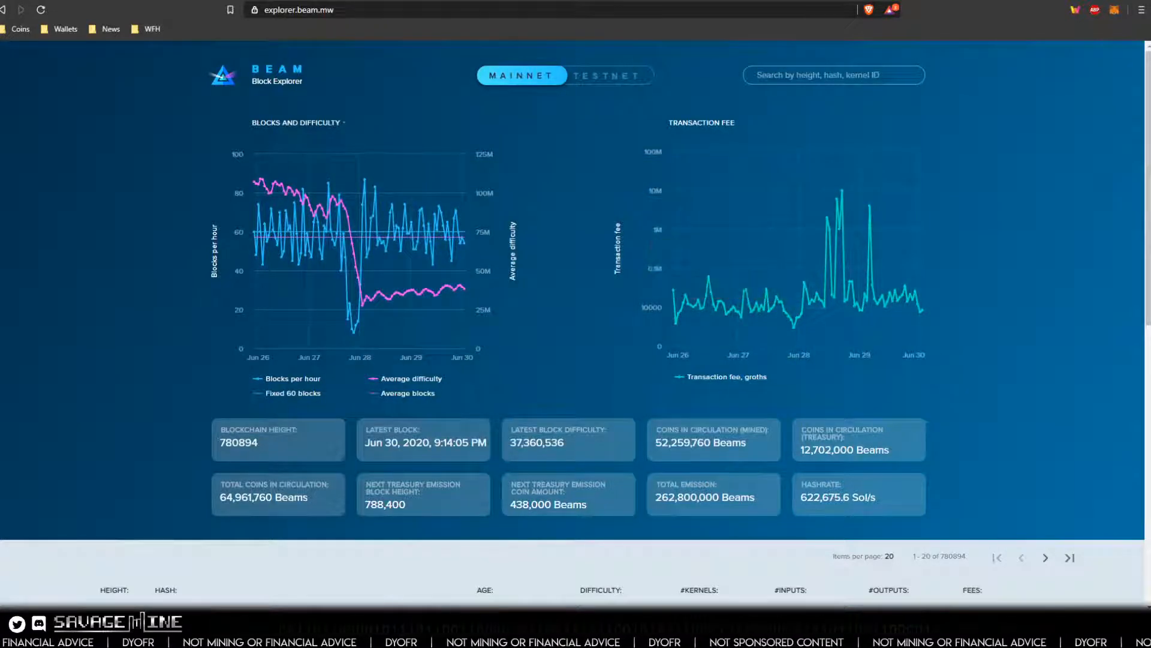
{"action": "left_click", "coordinate": [133, 627]}
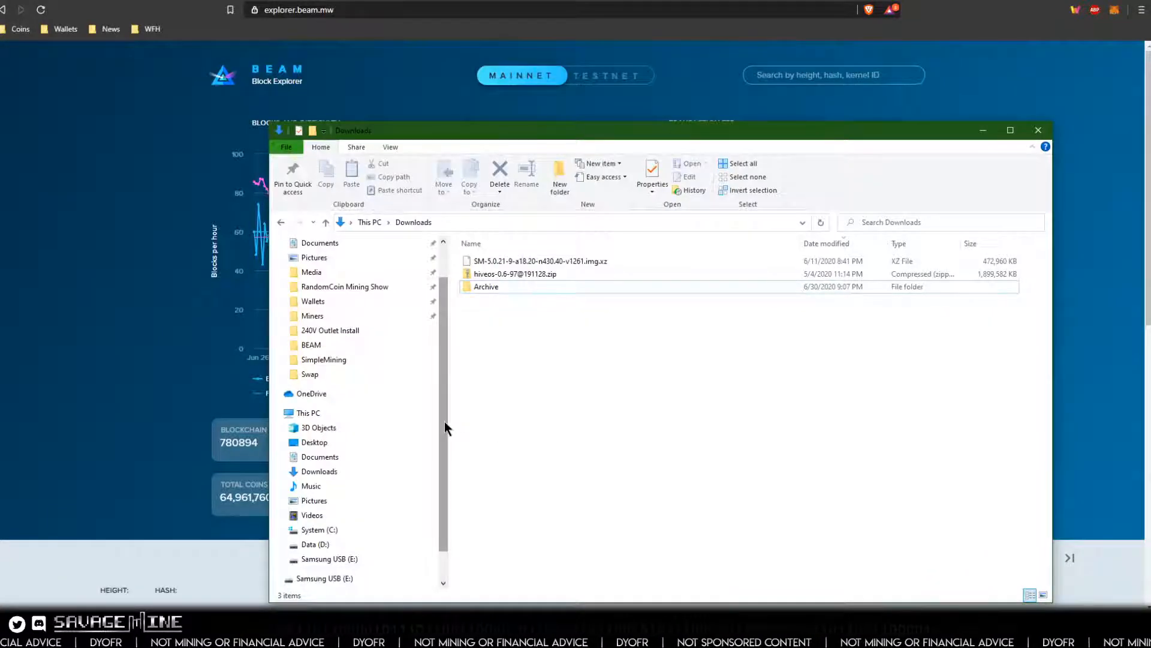
{"action": "scroll", "coordinate": [444, 421], "scroll_direction": "down", "scroll_amount": 1}
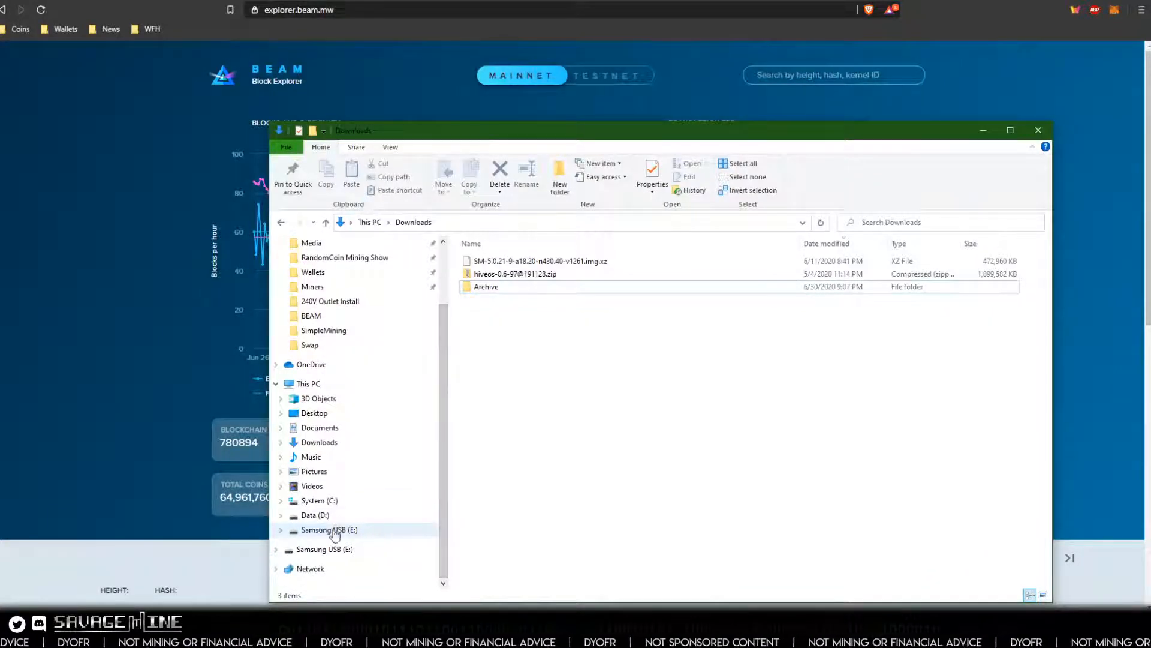
{"action": "left_click_drag", "start_coordinate": [491, 131], "coordinate": [448, 32]}
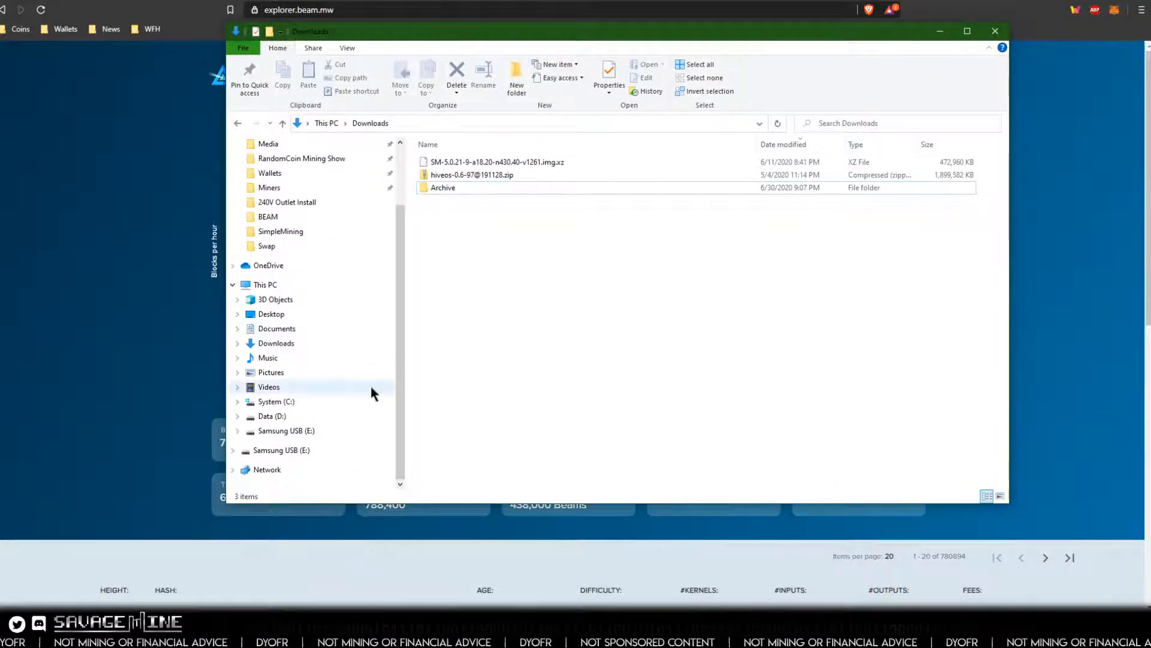
- Refresh File Explorer and try to open the flashed USB drive (E:) under This PC
{"action": "key", "text": "F5"}
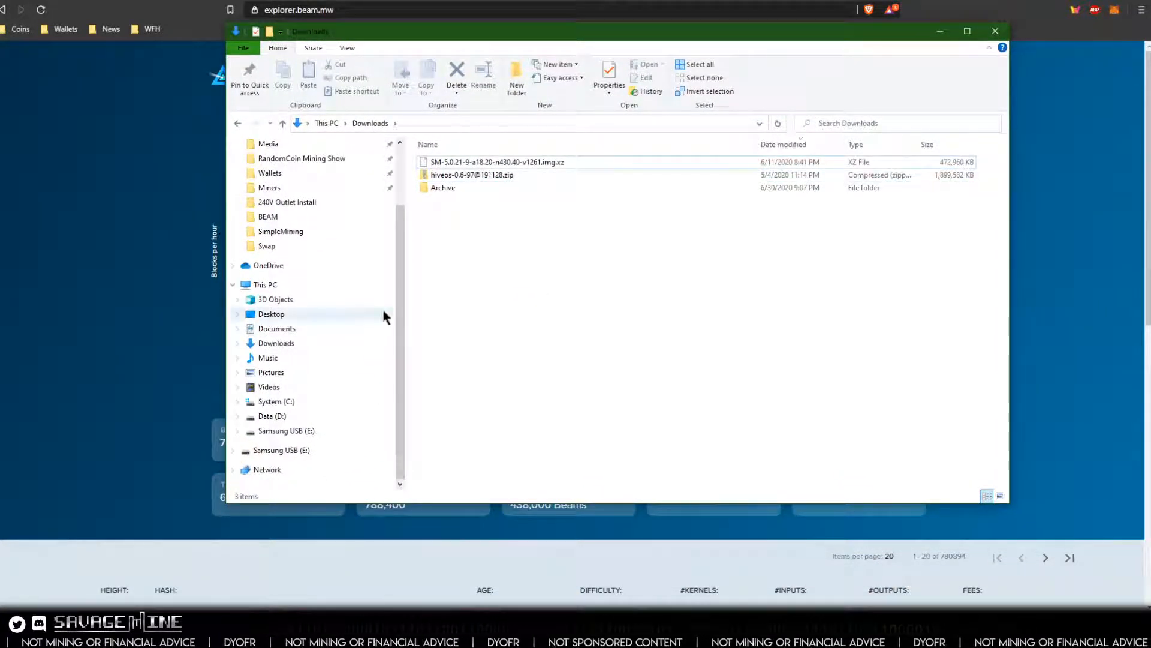
{"action": "left_click_drag", "start_coordinate": [399, 282], "coordinate": [397, 221]}
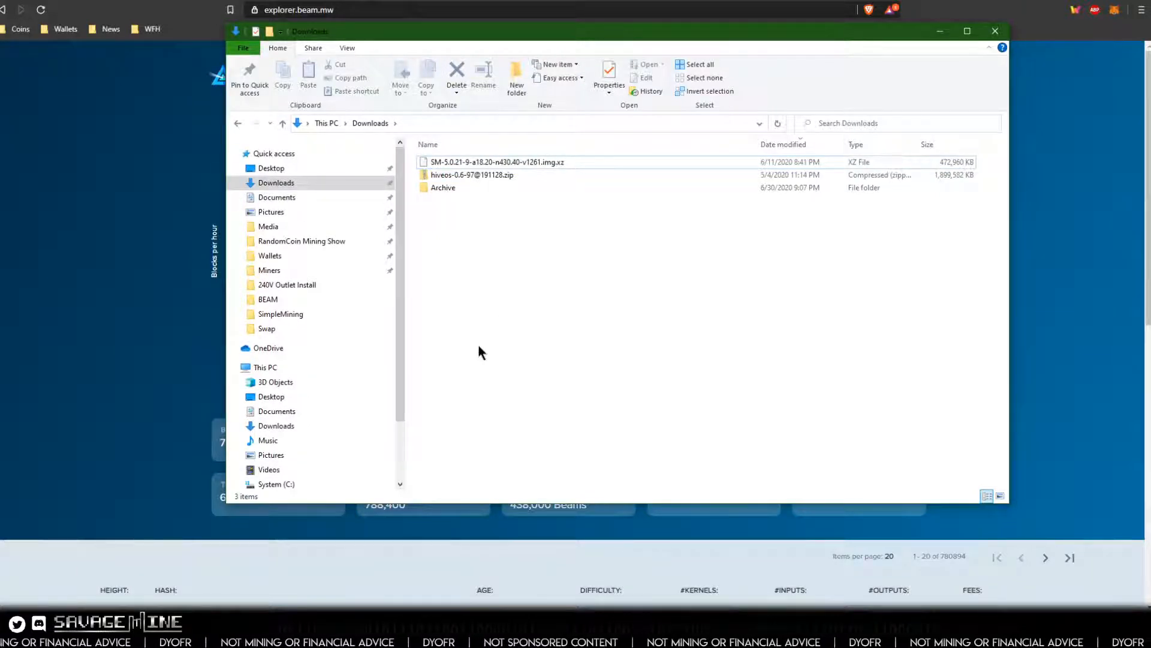
{"action": "left_click", "coordinate": [347, 48]}
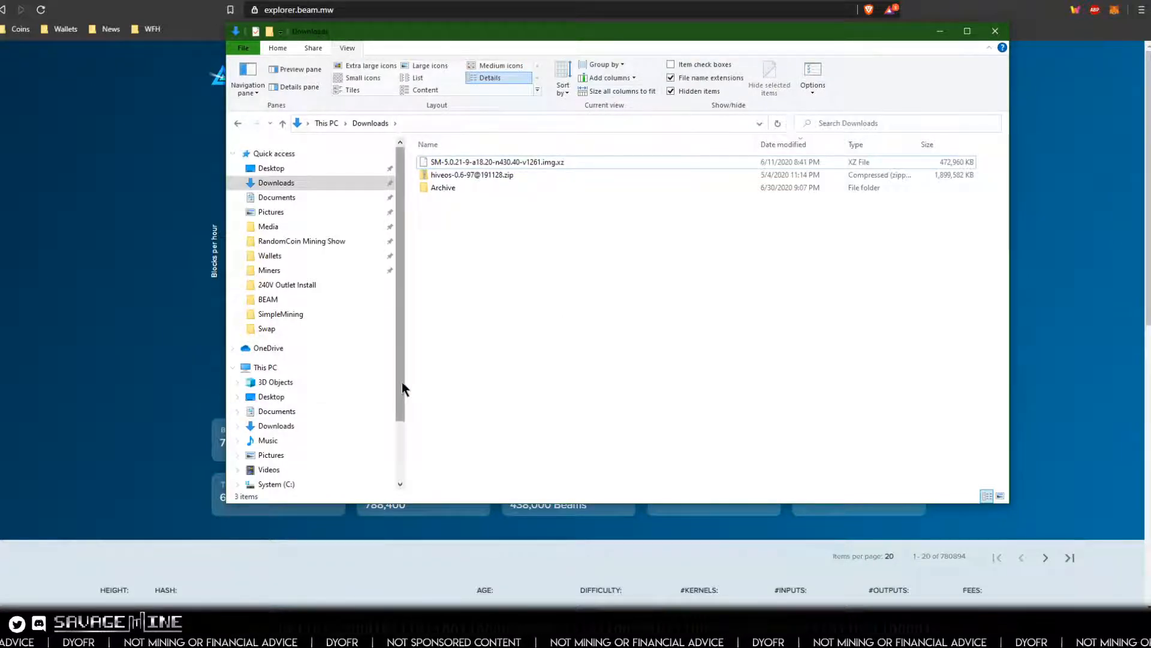
{"action": "left_click_drag", "start_coordinate": [402, 382], "coordinate": [390, 451]}
{"action": "left_click", "coordinate": [283, 431]}
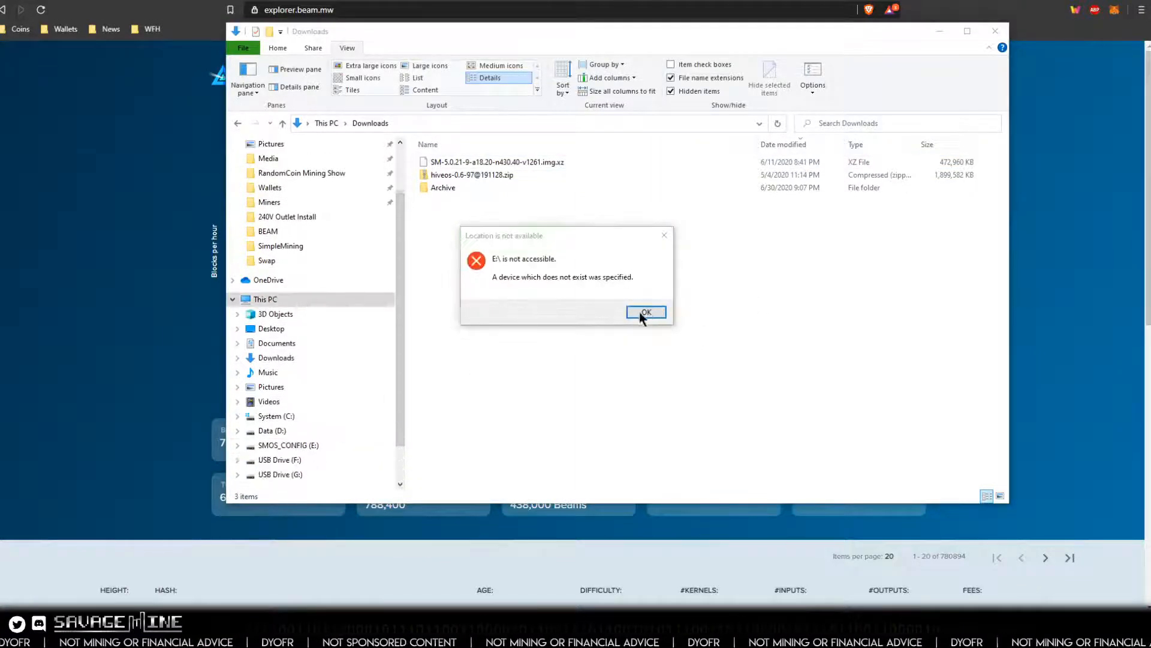
- Dismiss the drive error and format prompts without formatting anything, and close the extra SMOS_CONFIG (E:) window
{"action": "left_click", "coordinate": [639, 312]}
{"action": "left_click", "coordinate": [643, 313]}
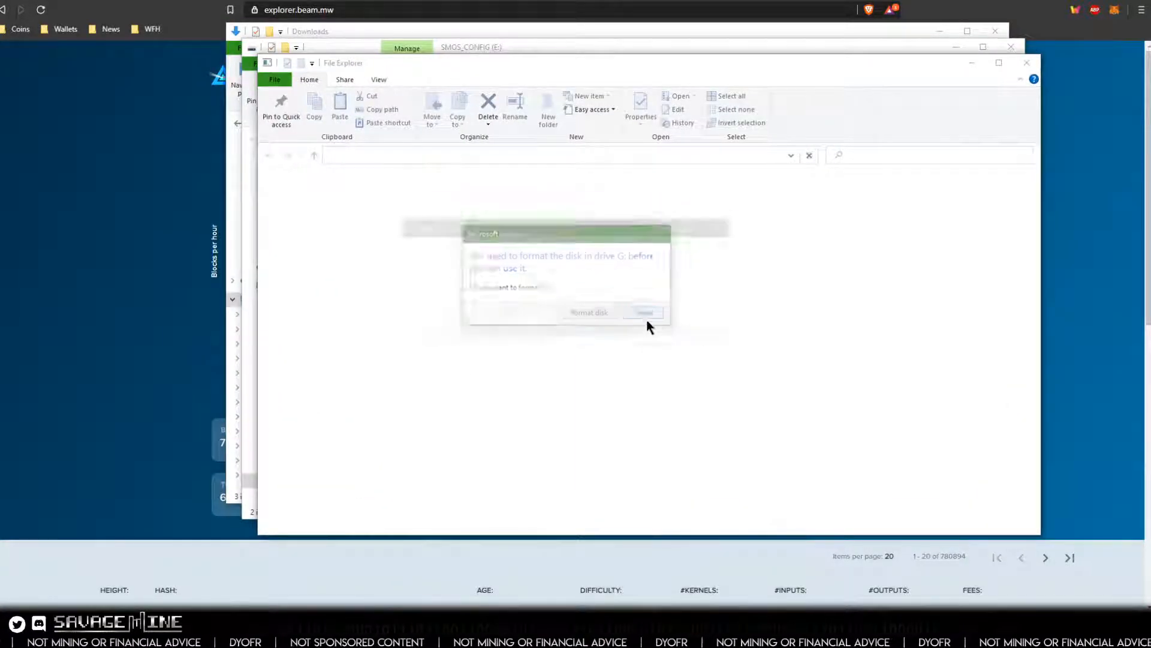
{"action": "left_click", "coordinate": [711, 320]}
{"action": "left_click", "coordinate": [654, 317]}
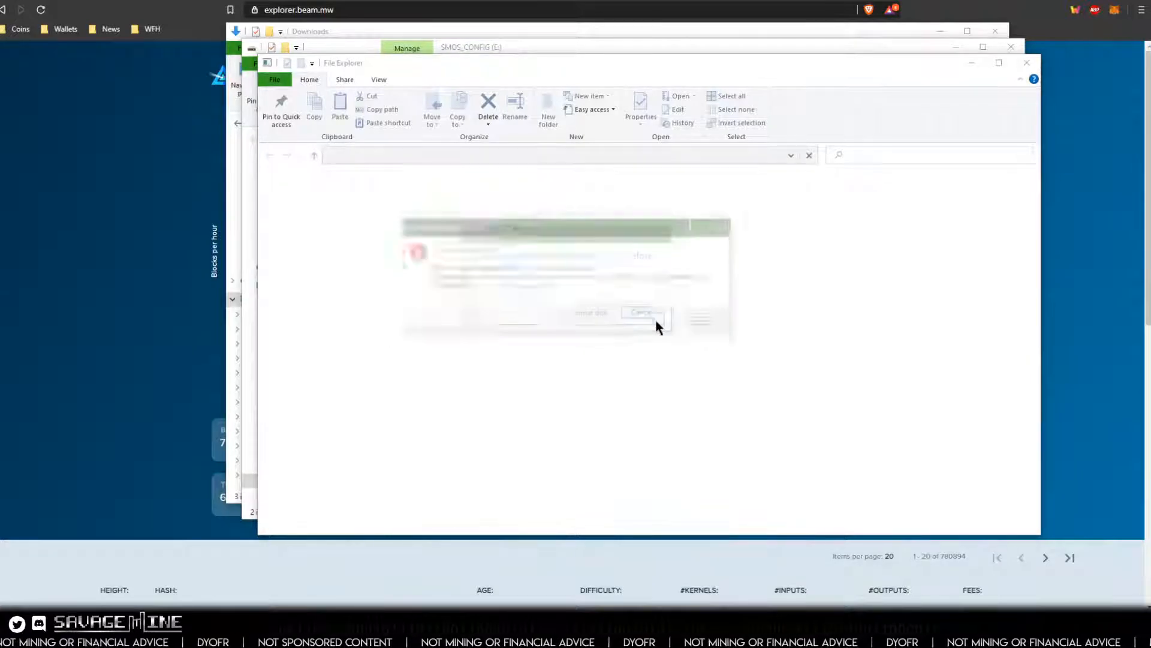
{"action": "left_click", "coordinate": [712, 322]}
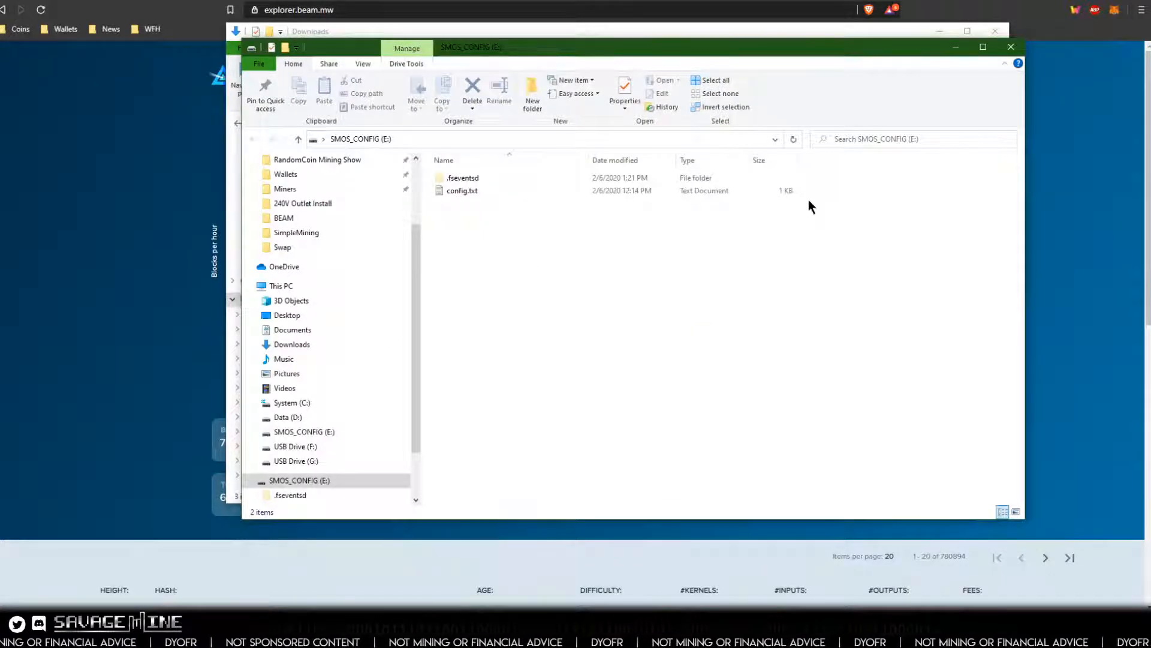
{"action": "left_click", "coordinate": [1006, 48]}
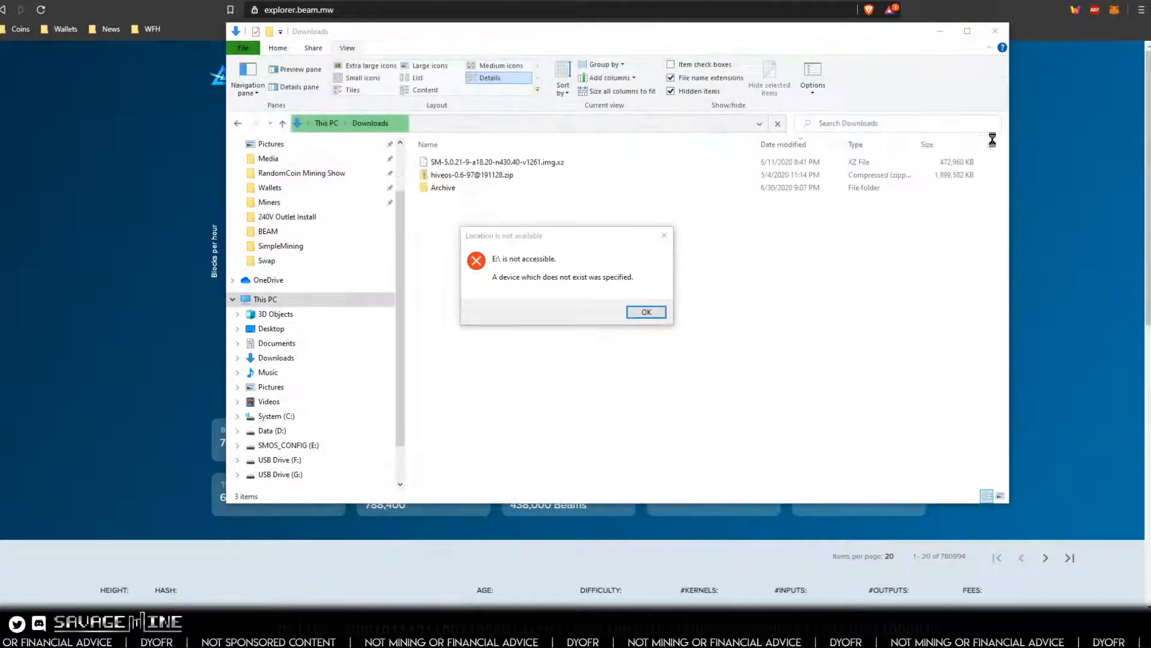
{"action": "left_click", "coordinate": [654, 313]}
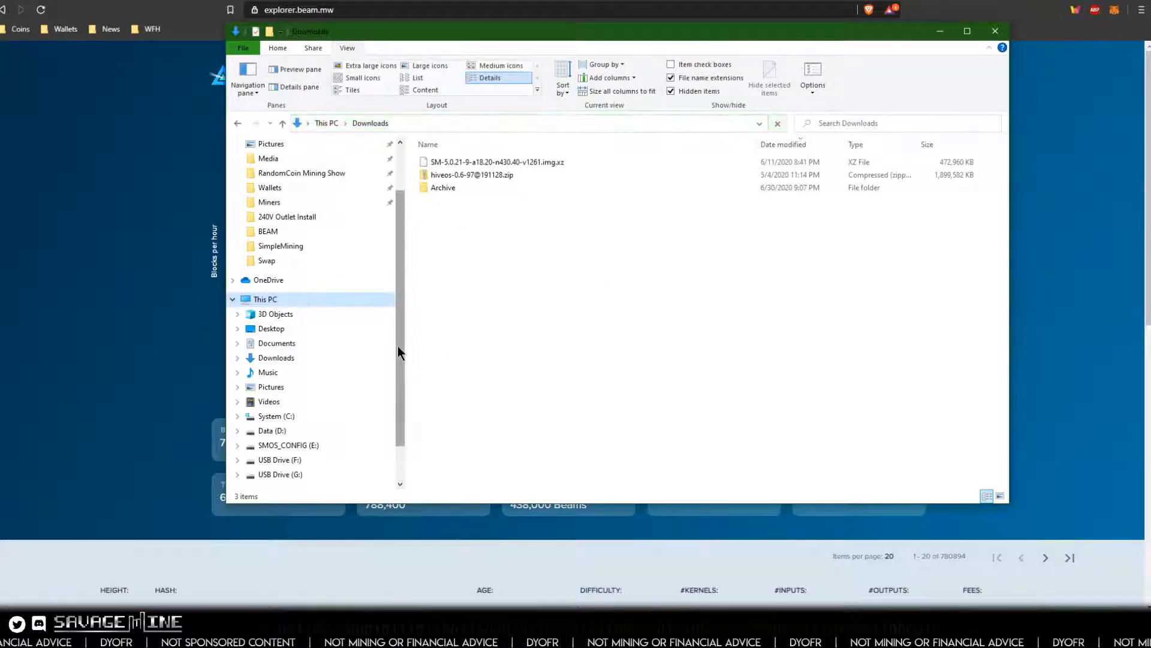
- Open config.txt from the SMOS_CONFIG (E:) drive and select the e-mail address after USER_EMAIL=
{"action": "left_click_drag", "start_coordinate": [397, 347], "coordinate": [401, 376]}
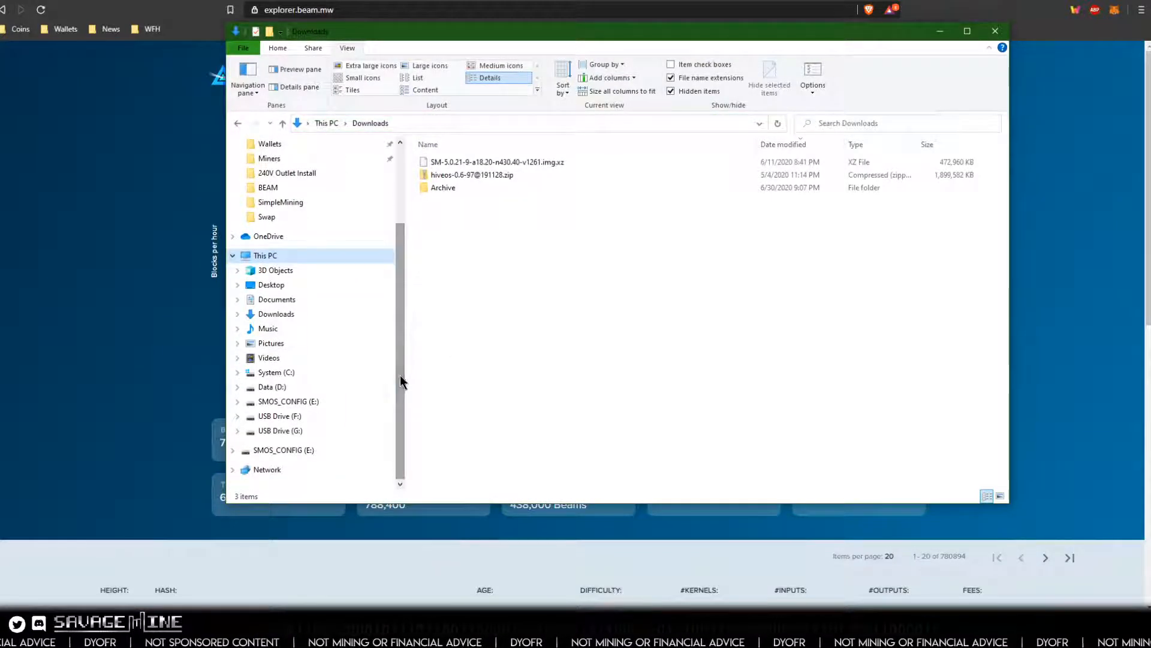
{"action": "left_click", "coordinate": [285, 405]}
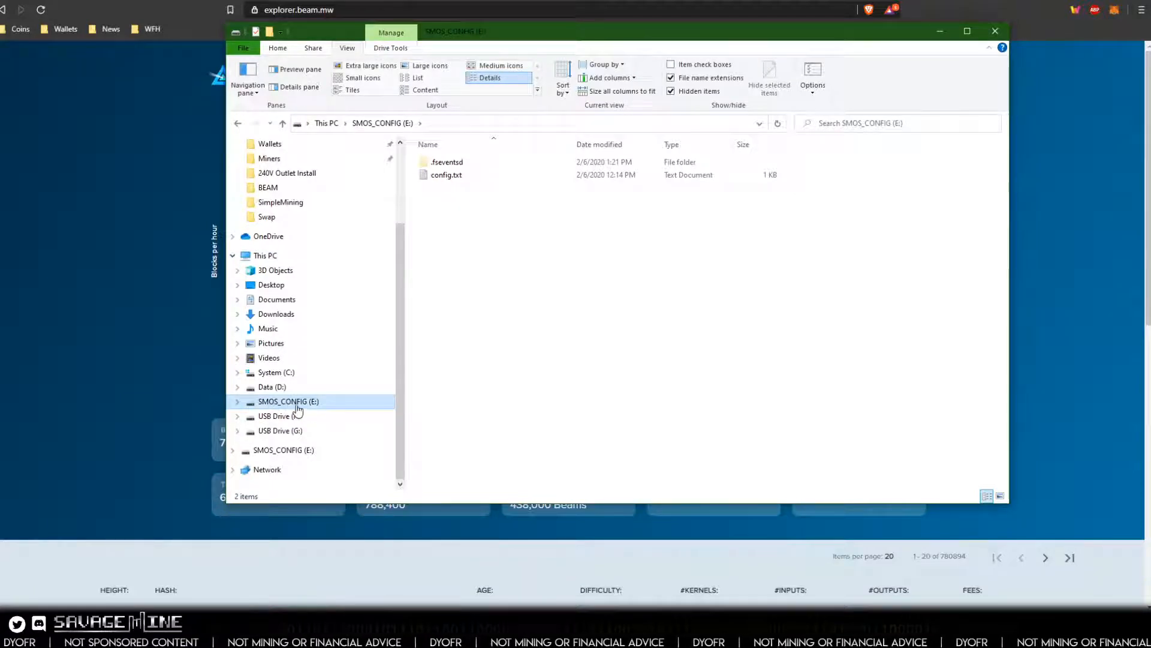
{"action": "double_click", "coordinate": [445, 175]}
{"action": "left_click_drag", "start_coordinate": [387, 166], "coordinate": [388, 142]}
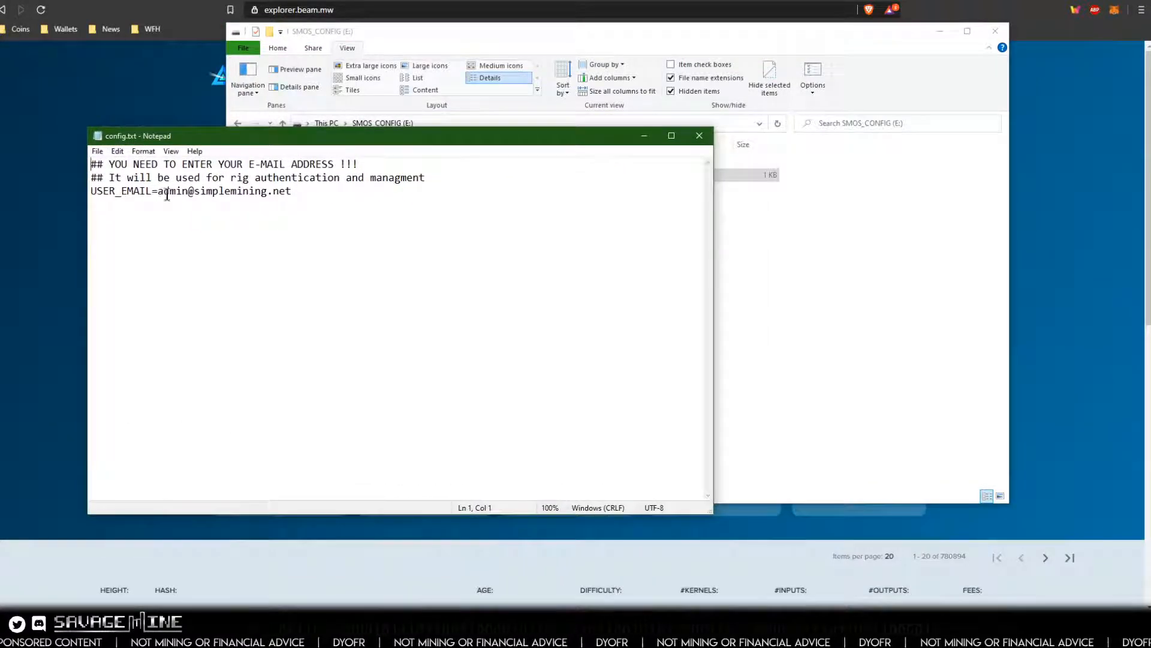
{"action": "left_click_drag", "start_coordinate": [157, 191], "coordinate": [303, 193]}
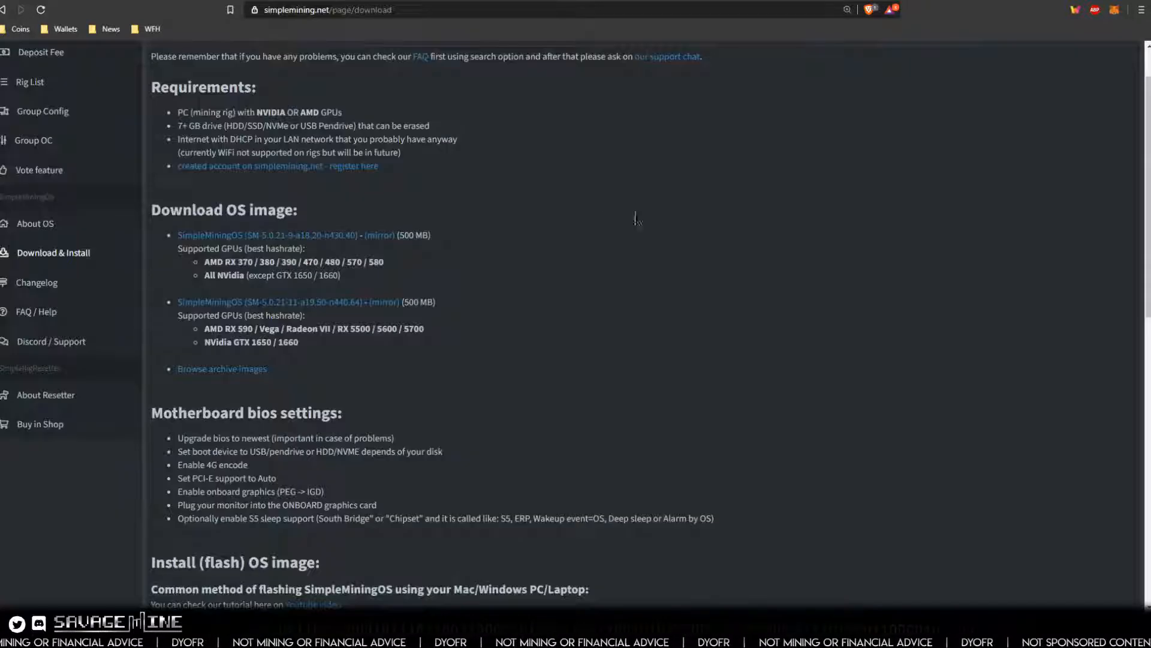
- Open SimpleMining's Rig List in the browser, and return to Notepad to move config.txt out of view and close it
{"action": "left_click", "coordinate": [27, 86]}
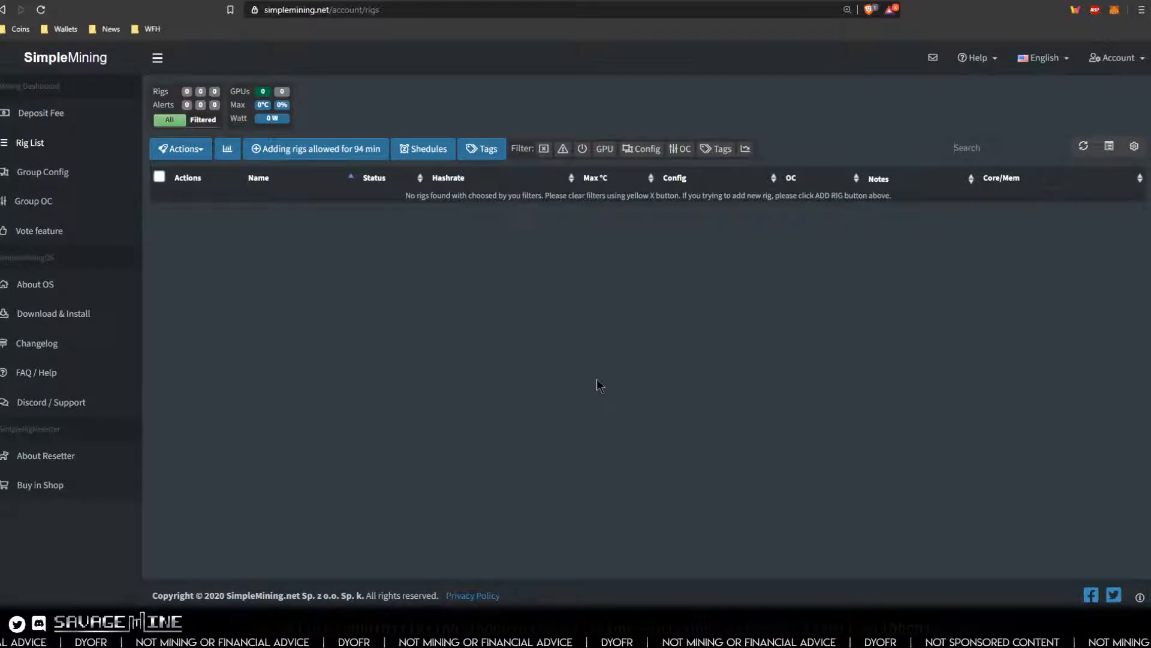
{"action": "key", "text": "alt+Tab"}
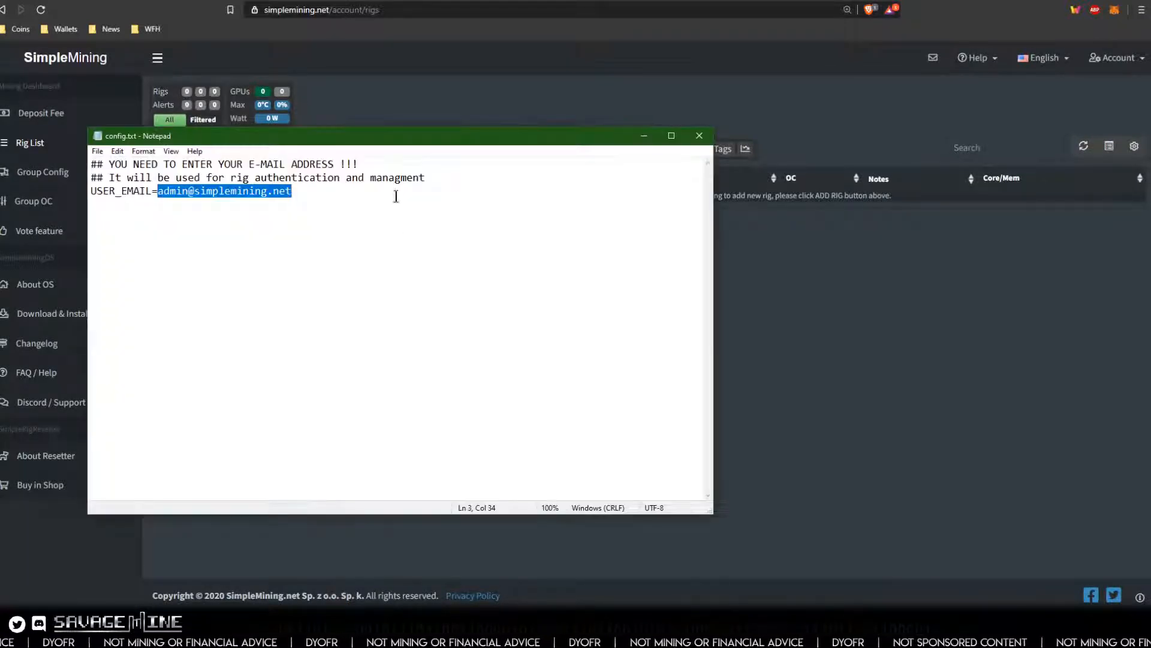
{"action": "left_click_drag", "start_coordinate": [447, 139], "coordinate": [0, 174]}
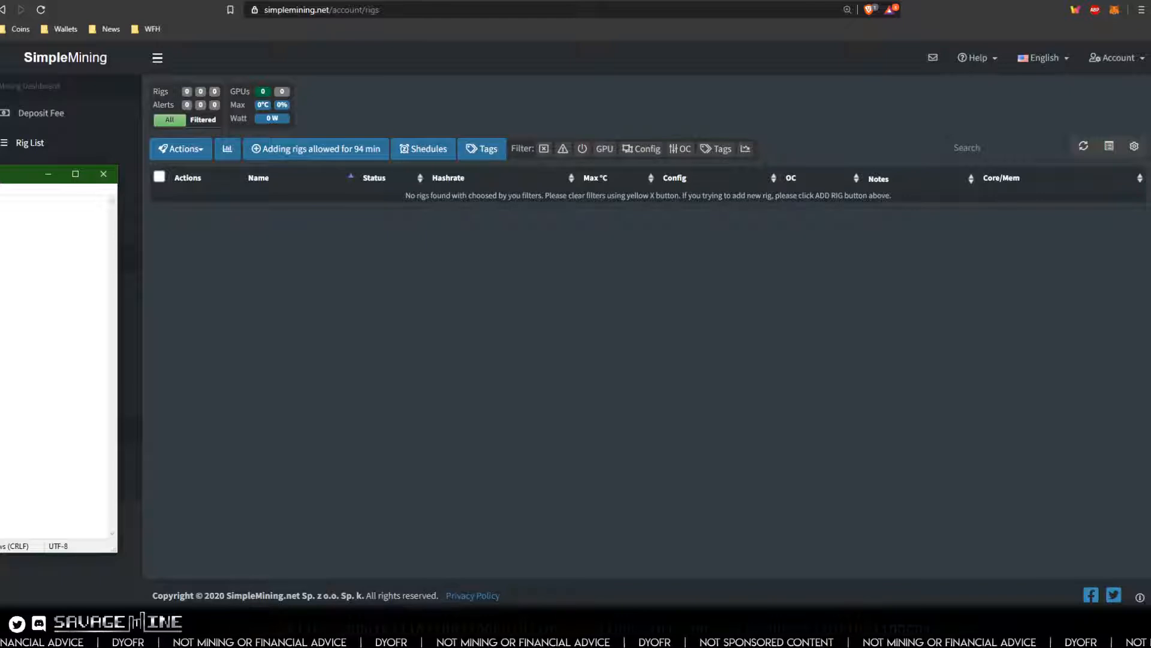
{"action": "left_click", "coordinate": [103, 174]}
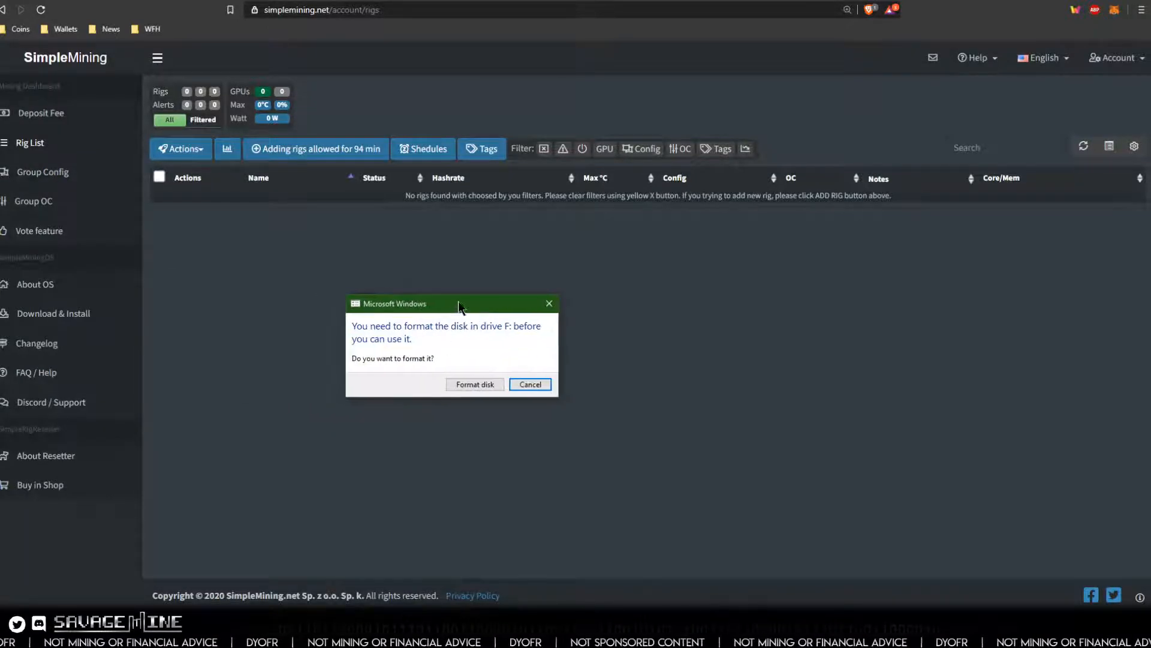
- Decline formatting drive F: and eject the SMOS_CONFIG (E:) drive from File Explorer
{"action": "left_click_drag", "start_coordinate": [458, 301], "coordinate": [563, 275]}
{"action": "left_click", "coordinate": [634, 359]}
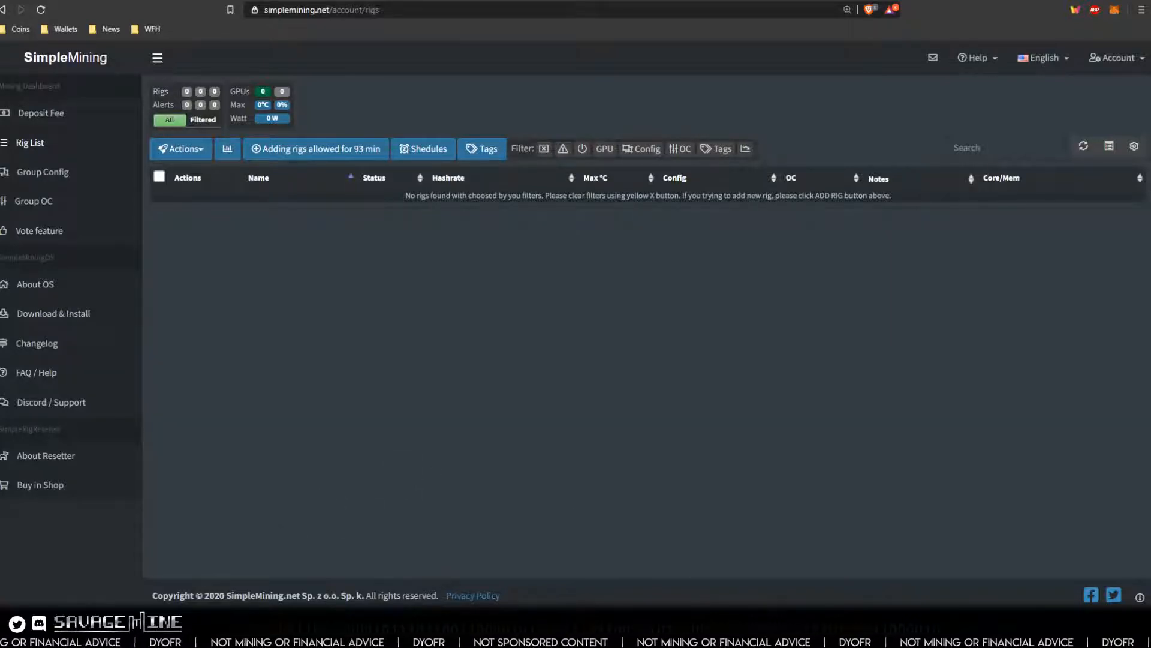
{"action": "left_click", "coordinate": [122, 633]}
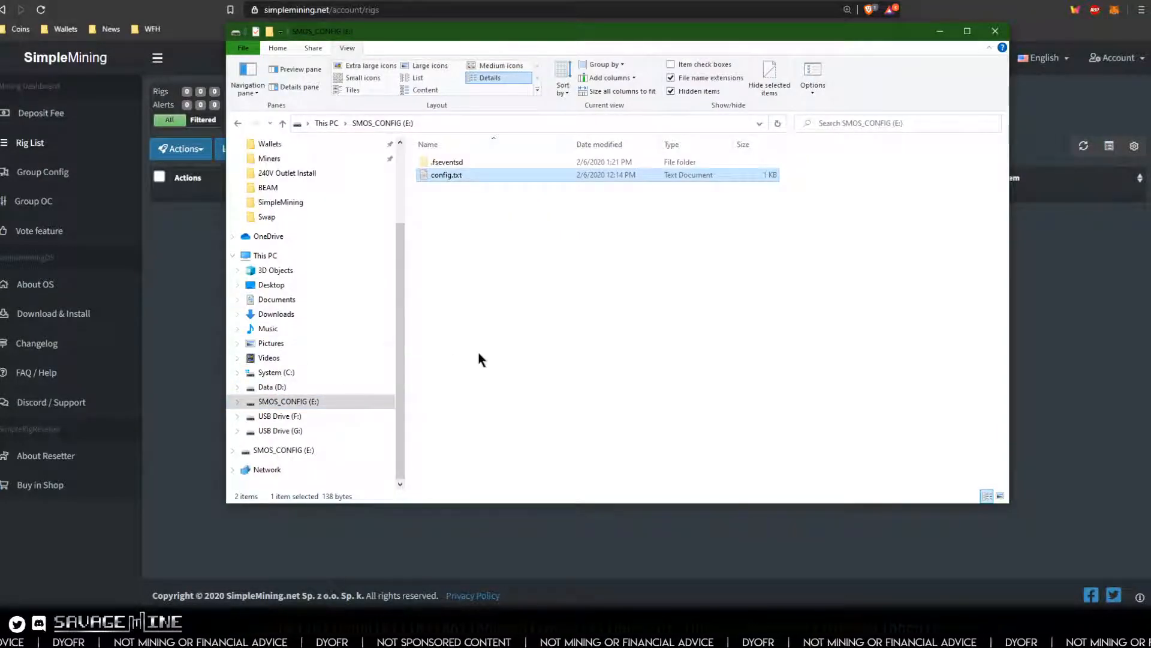
{"action": "right_click", "coordinate": [297, 404]}
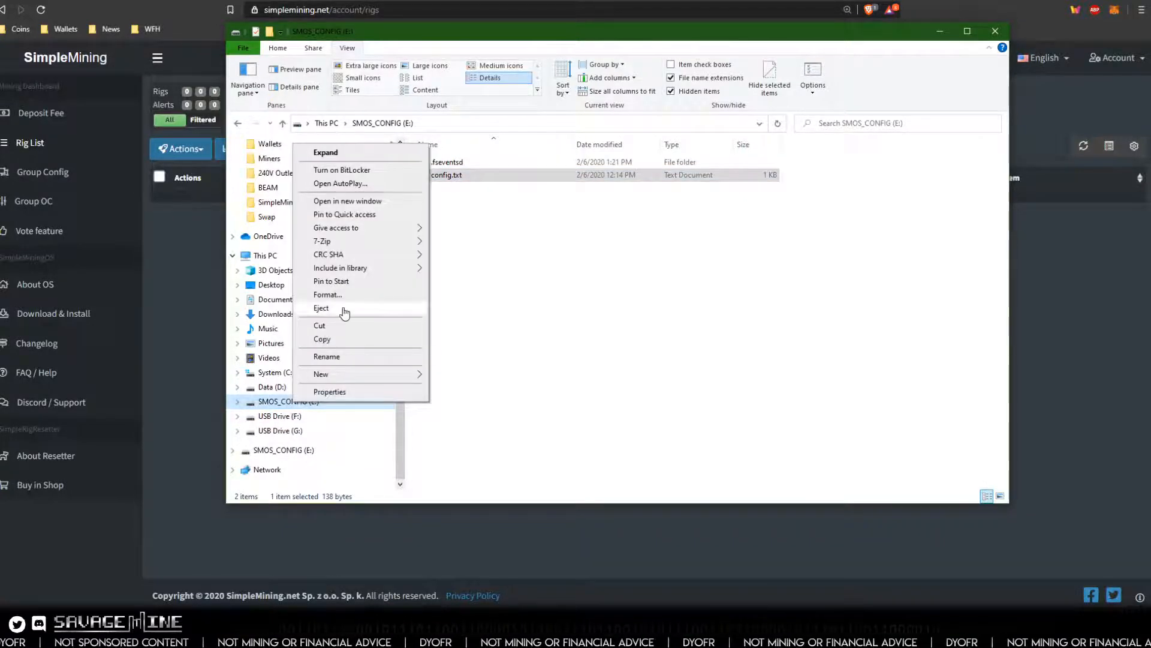
{"action": "left_click", "coordinate": [324, 308]}
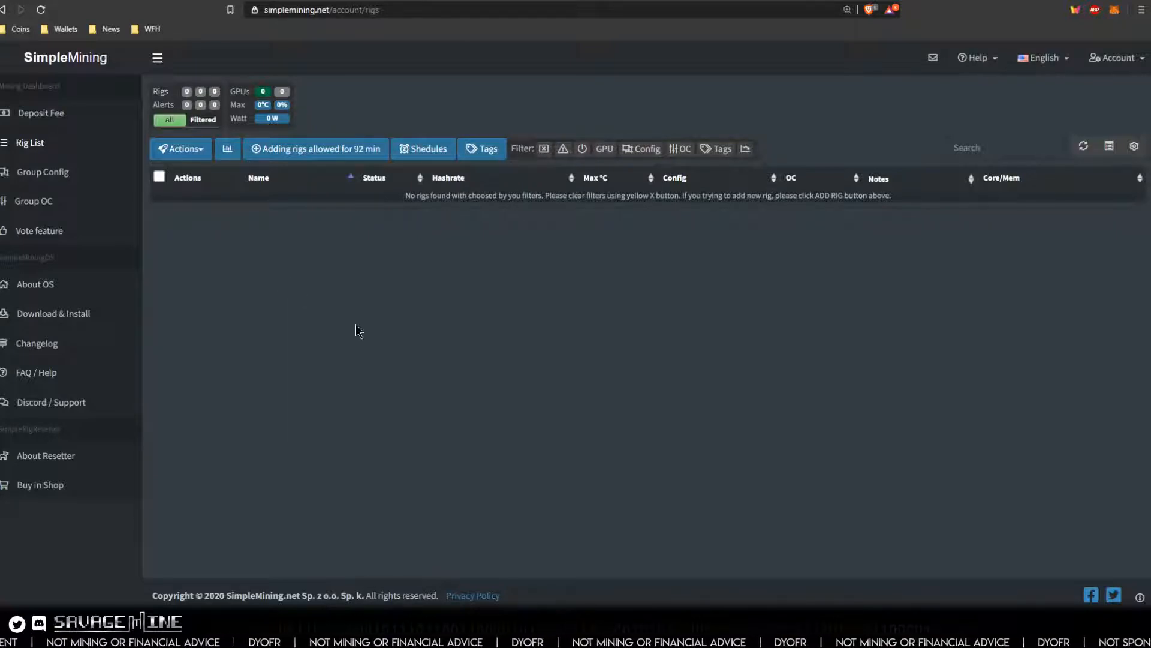
- Reload the Rig List on SimpleMining to check for the new rig
{"action": "left_click", "coordinate": [32, 145]}
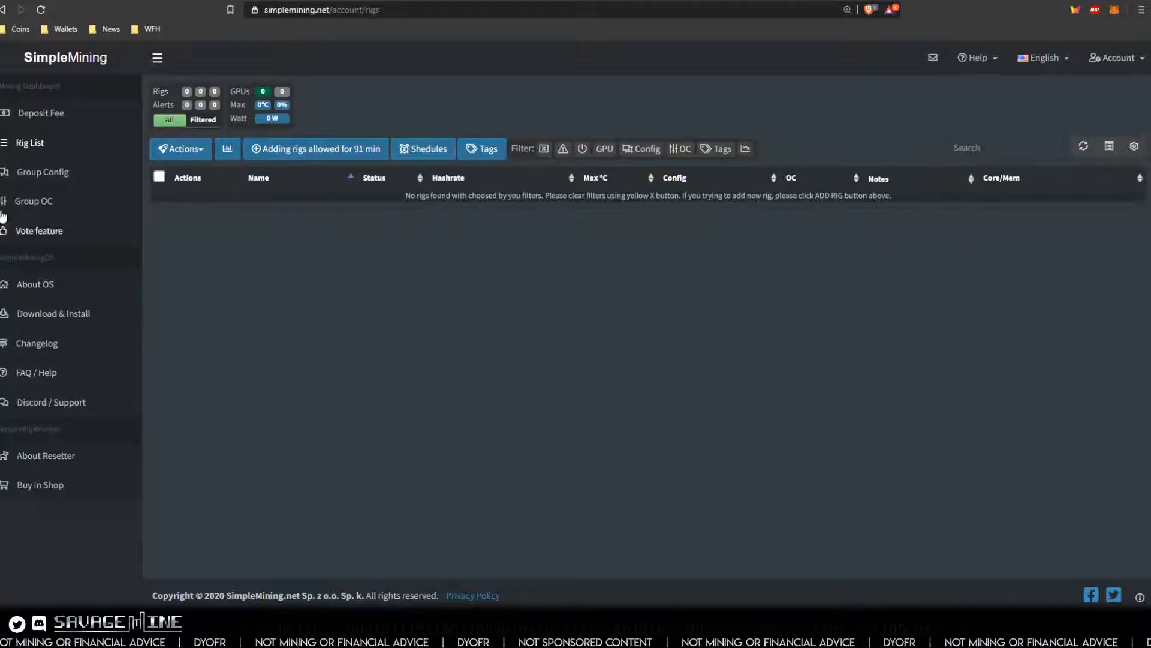
{"action": "left_click", "coordinate": [24, 146]}
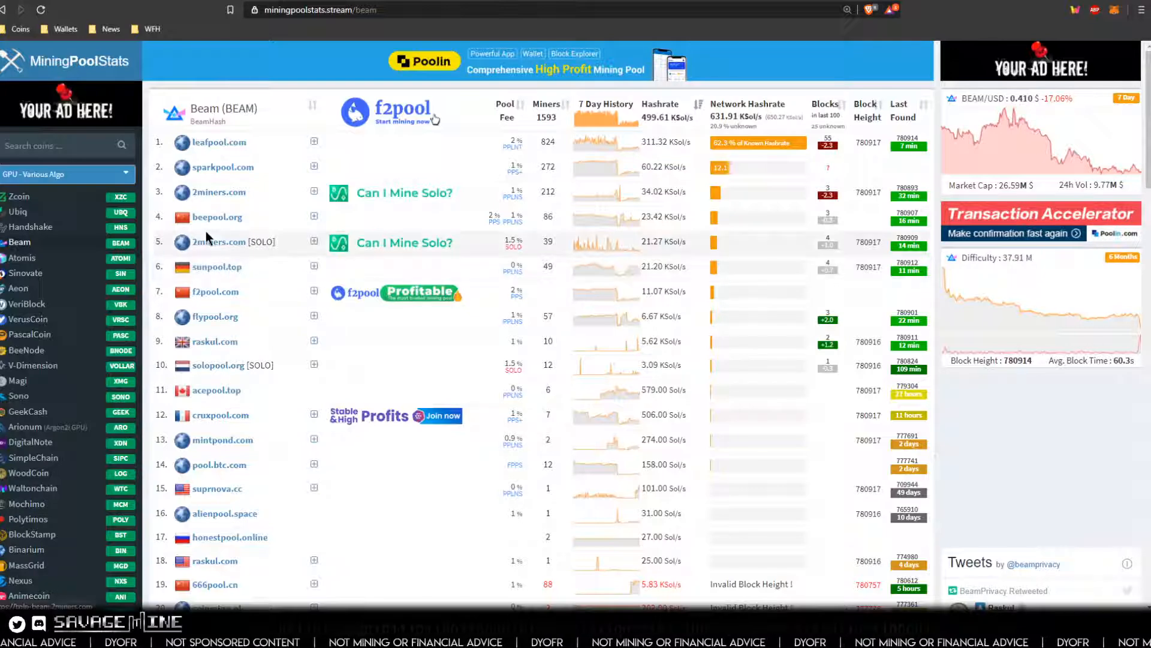
- Open the leafpool.com Beam pool from the MiningPoolStats list, check its pool details, and go to its Getting Started page
{"action": "left_click", "coordinate": [210, 144]}
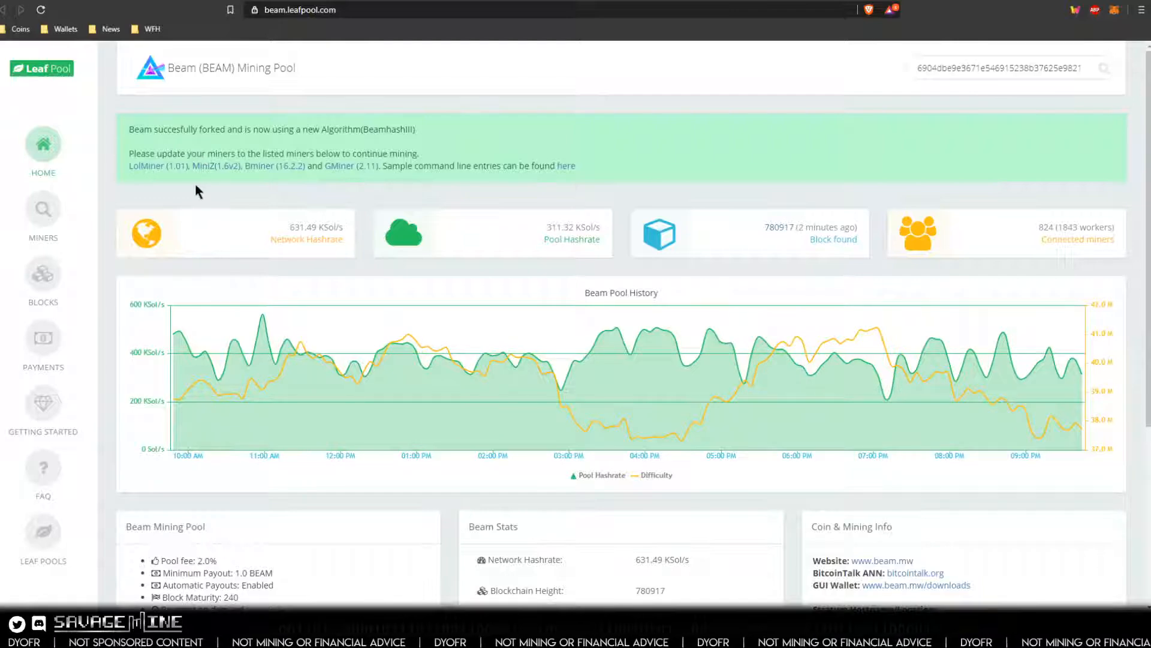
{"action": "scroll", "coordinate": [110, 379], "scroll_direction": "down", "scroll_amount": 5}
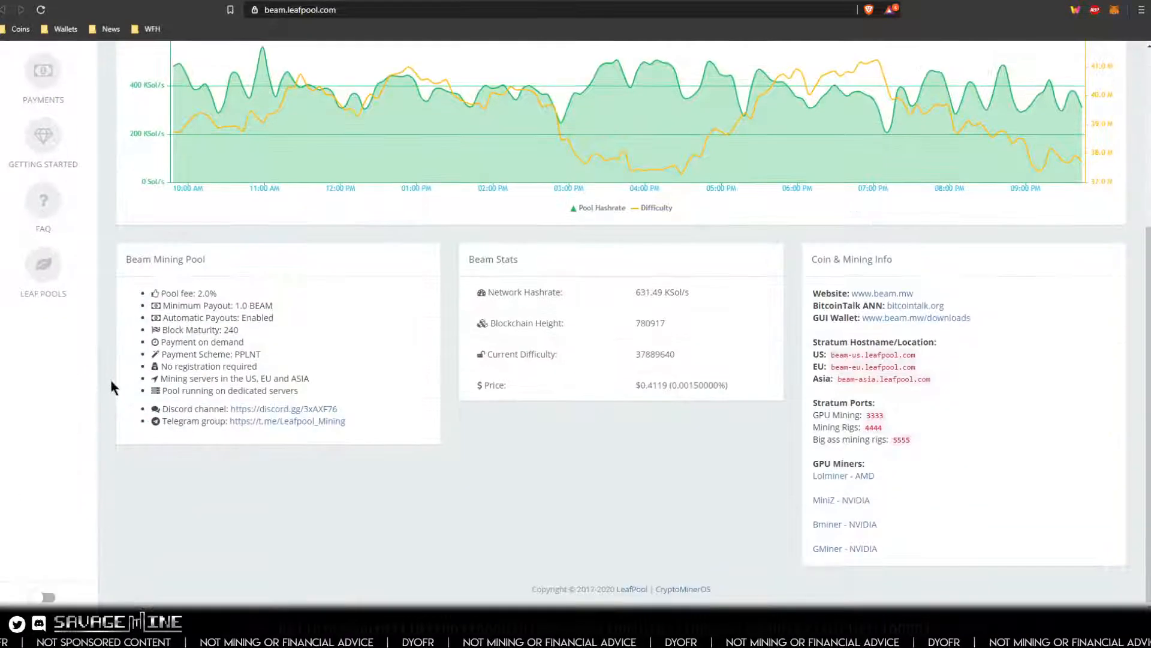
{"action": "scroll", "coordinate": [110, 379], "scroll_direction": "up", "scroll_amount": 5}
{"action": "left_click", "coordinate": [40, 412]}
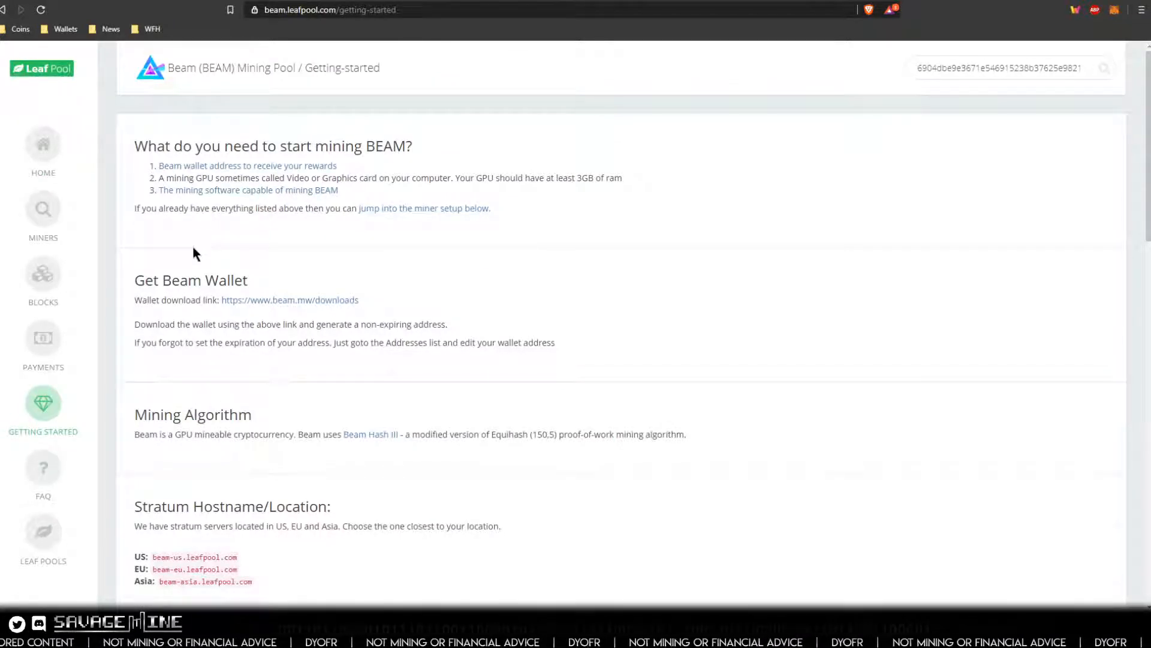
- Read the Getting Started guide's stratum hostnames, ports, and sample command lines for MiniZ, lolMiner, Bminer and GMiner
{"action": "scroll", "coordinate": [193, 251], "scroll_direction": "down", "scroll_amount": 3}
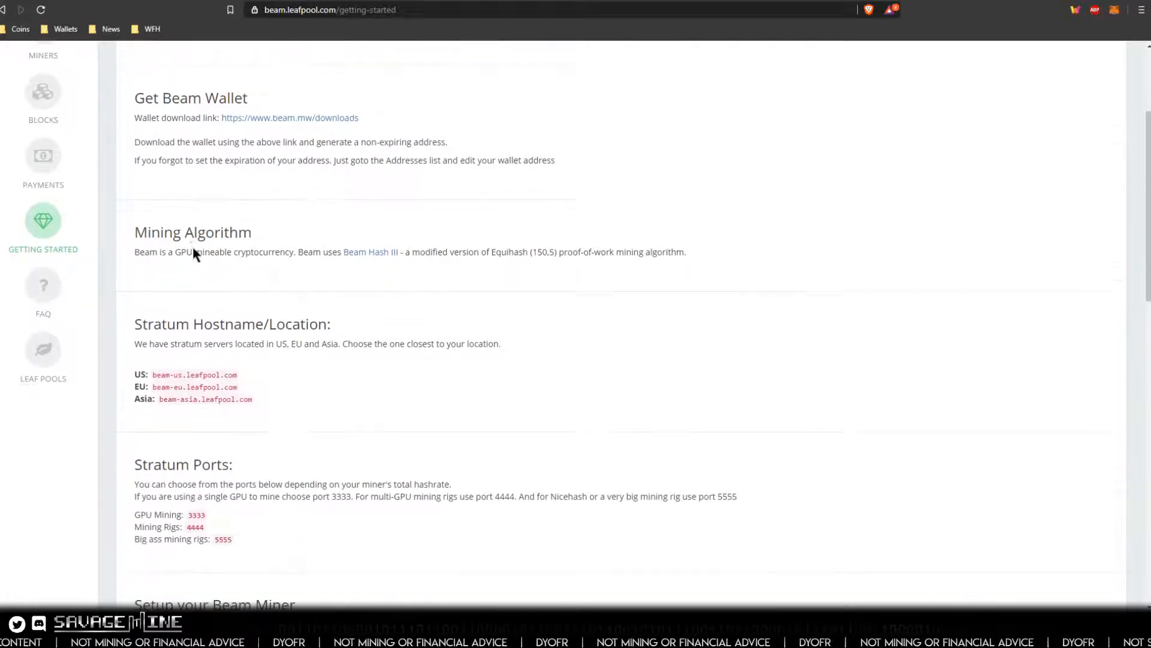
{"action": "scroll", "coordinate": [192, 247], "scroll_direction": "down", "scroll_amount": 3}
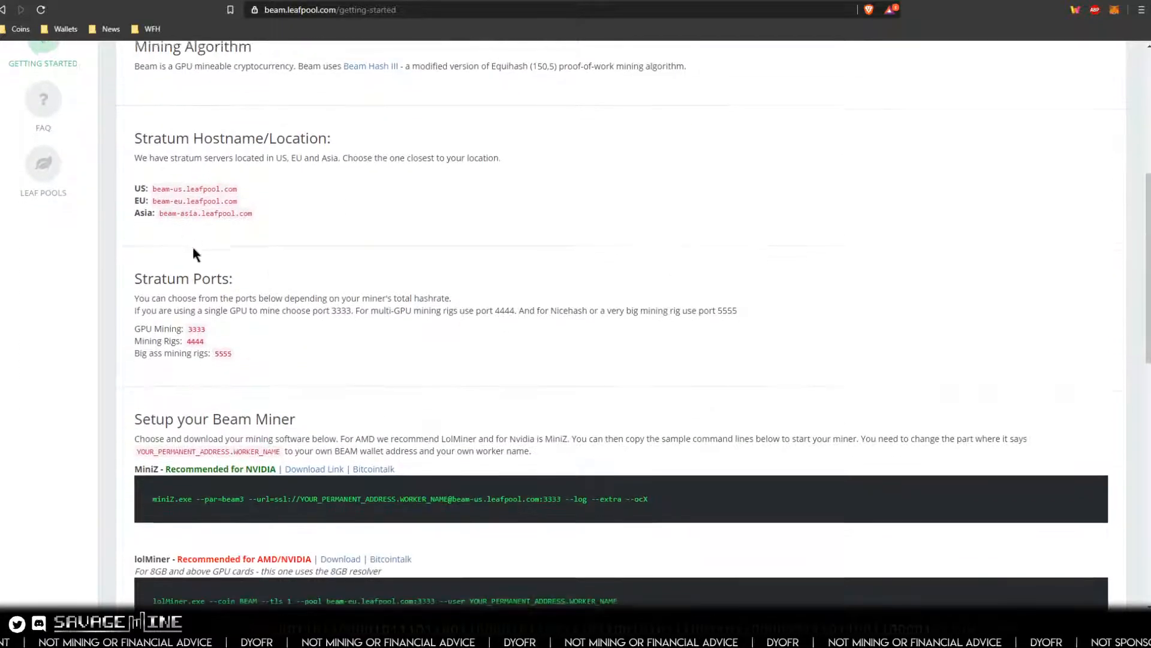
{"action": "scroll", "coordinate": [193, 253], "scroll_direction": "down", "scroll_amount": 4}
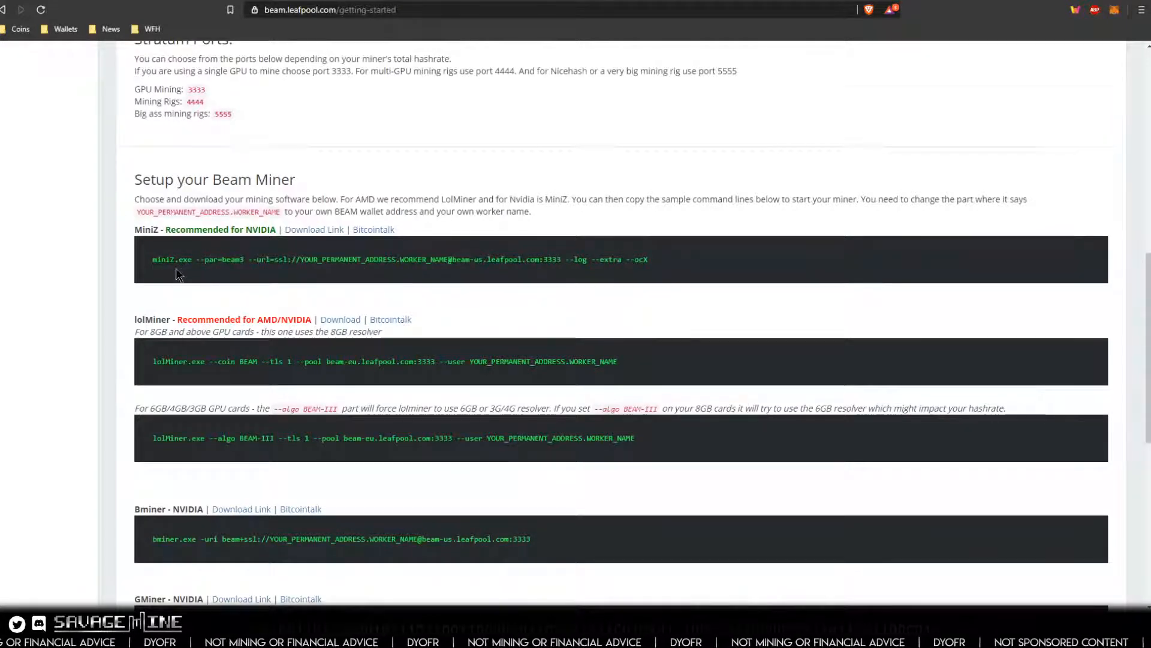
{"action": "scroll", "coordinate": [175, 268], "scroll_direction": "down", "scroll_amount": 2}
{"action": "scroll", "coordinate": [175, 268], "scroll_direction": "down", "scroll_amount": 3}
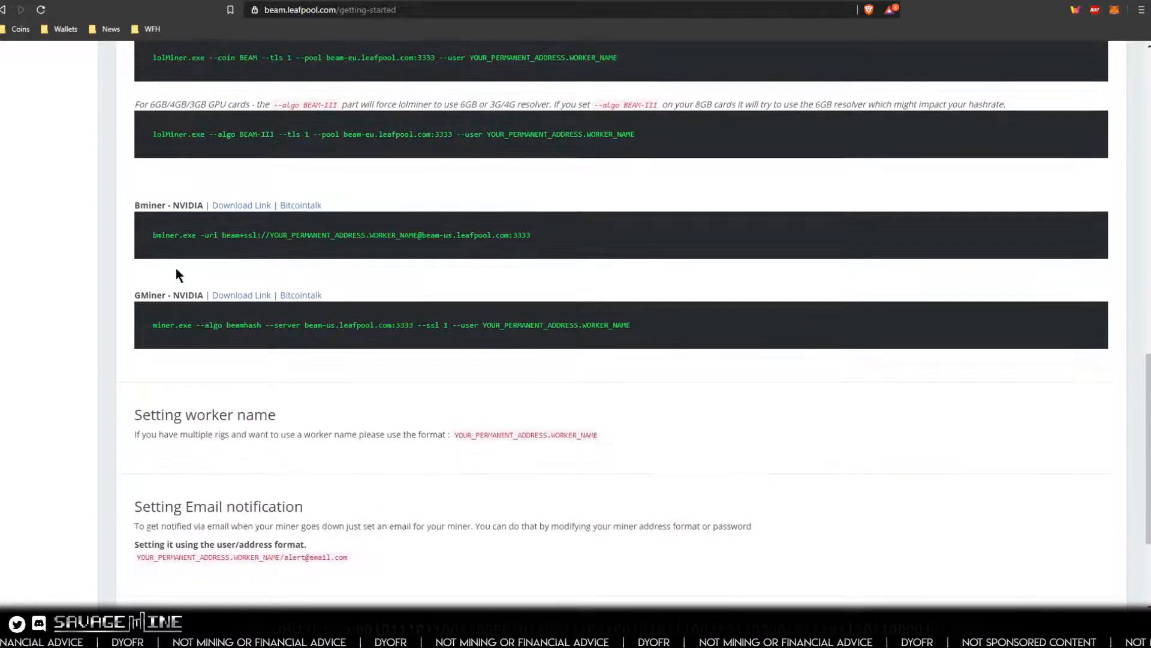
{"action": "scroll", "coordinate": [175, 268], "scroll_direction": "up", "scroll_amount": 4}
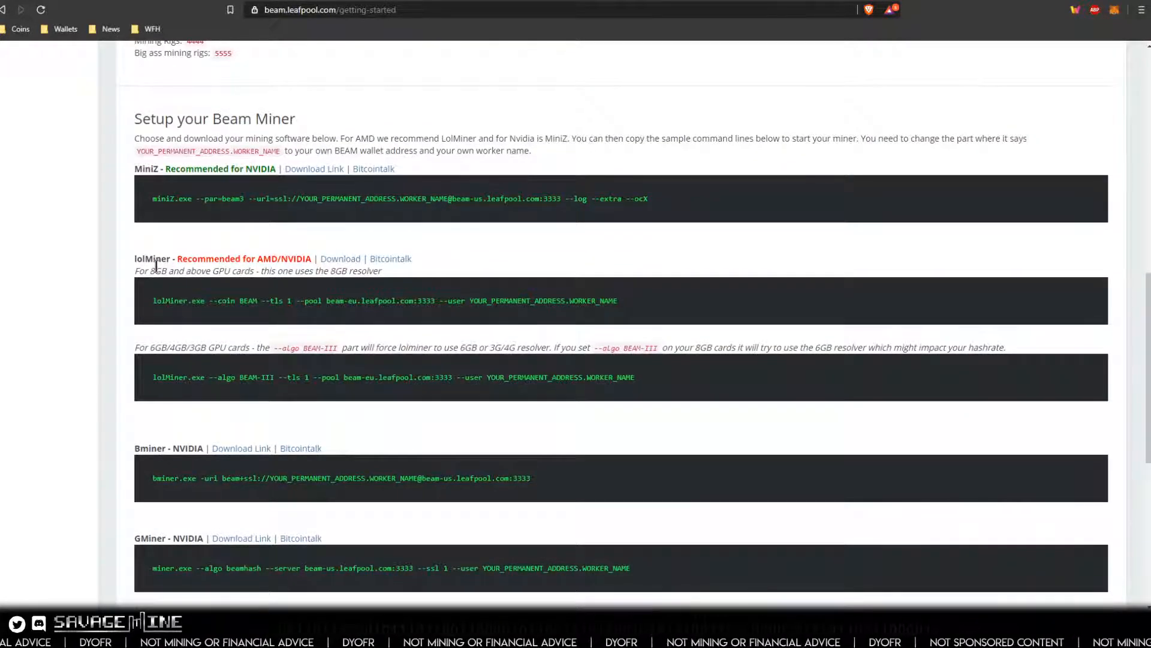
{"action": "scroll", "coordinate": [159, 266], "scroll_direction": "down", "scroll_amount": 1}
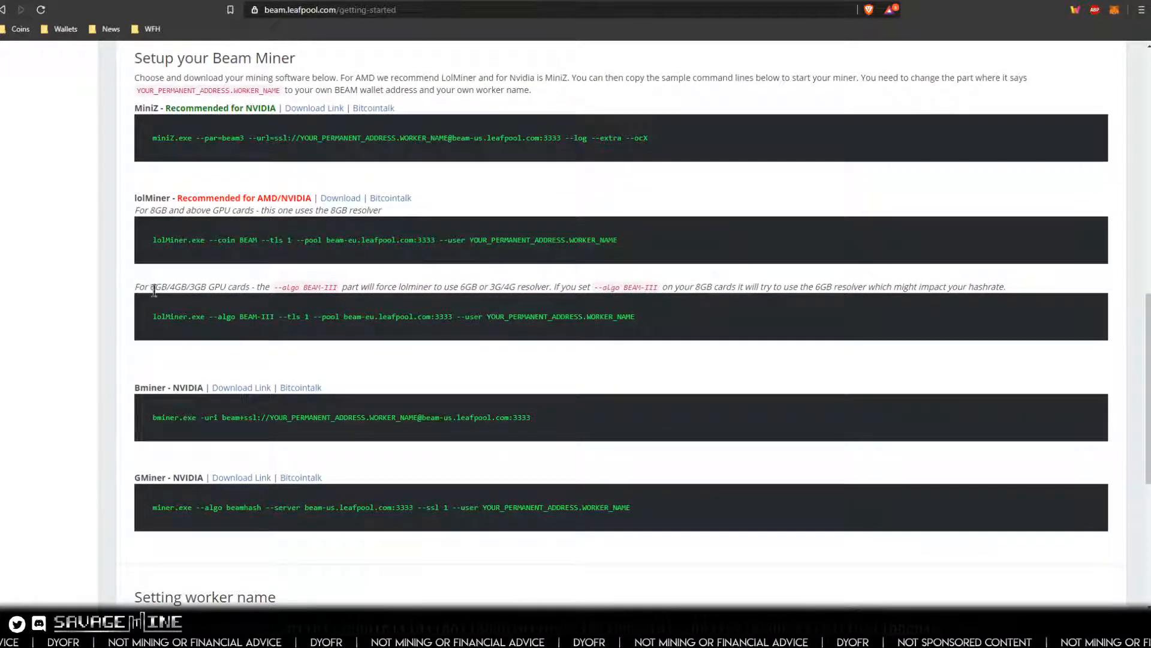
{"action": "scroll", "coordinate": [176, 171], "scroll_direction": "up", "scroll_amount": 1}
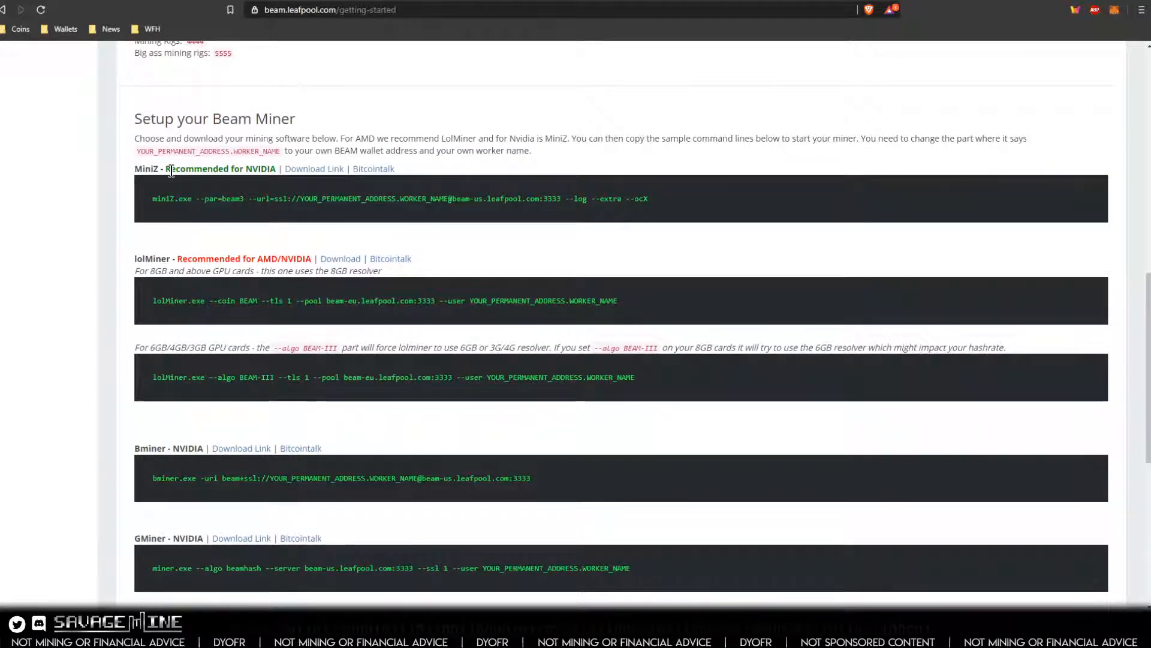
{"action": "scroll", "coordinate": [216, 243], "scroll_direction": "up", "scroll_amount": 1}
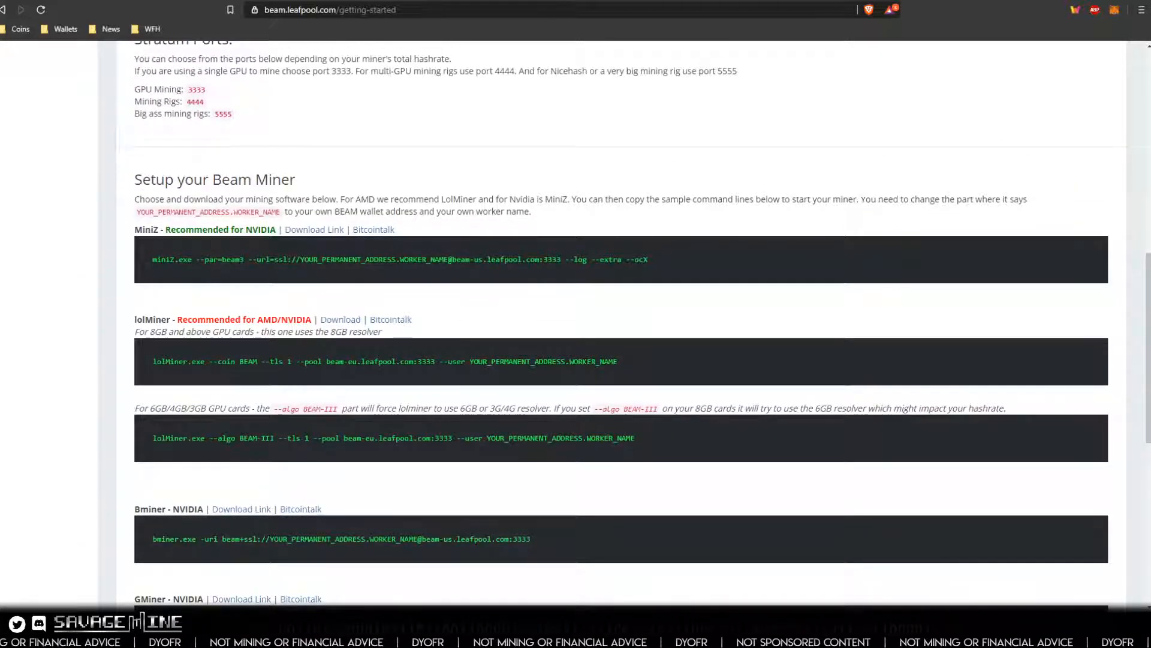
- Switch to Beam Wallet, maximize its window, and view the UTXO list
{"action": "left_click", "coordinate": [575, 635]}
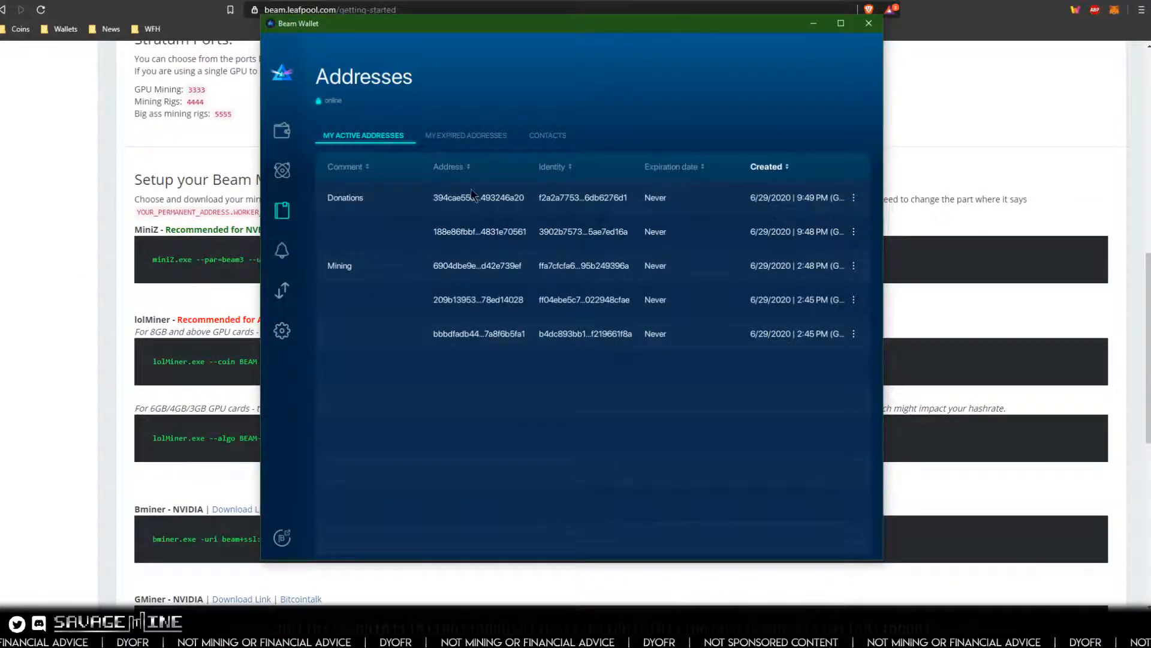
{"action": "left_click", "coordinate": [842, 23]}
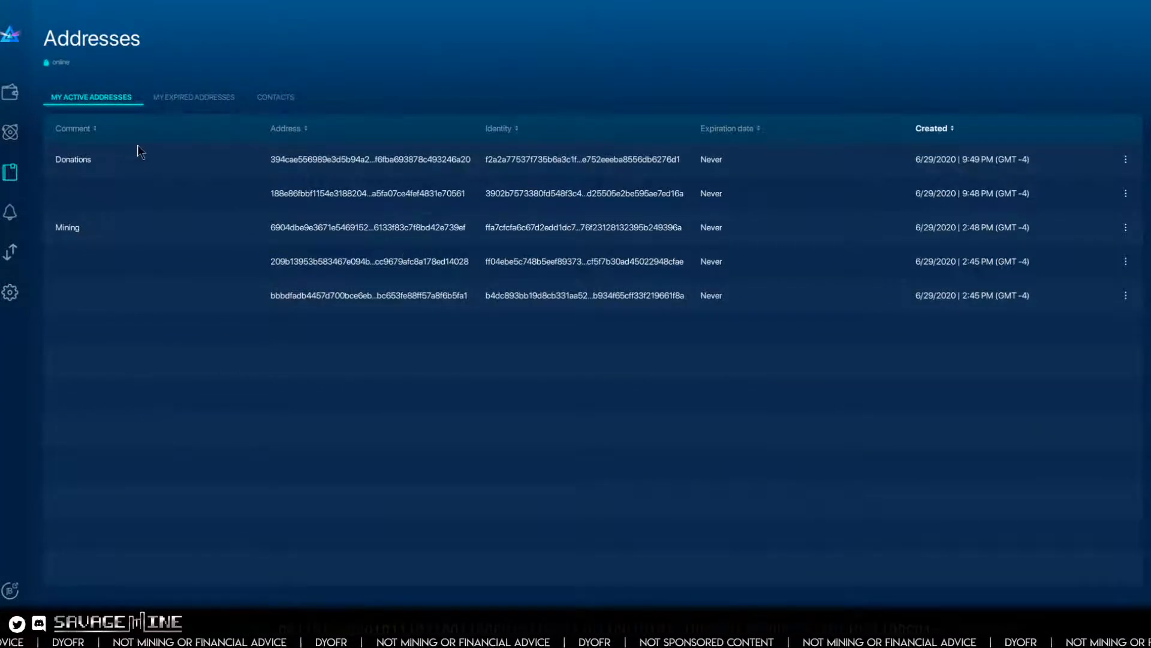
{"action": "left_click", "coordinate": [10, 254]}
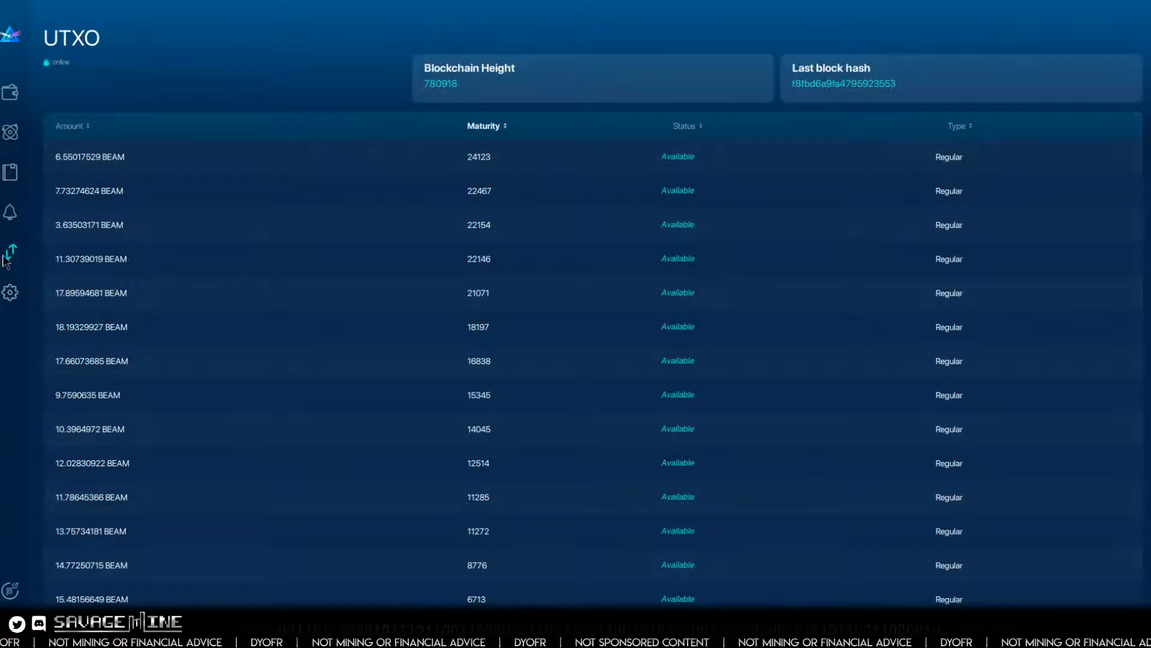
- Generate a new receiving address on the Wallet page with its expiration set to Never, and close the Receive Beam form
{"action": "left_click", "coordinate": [10, 92]}
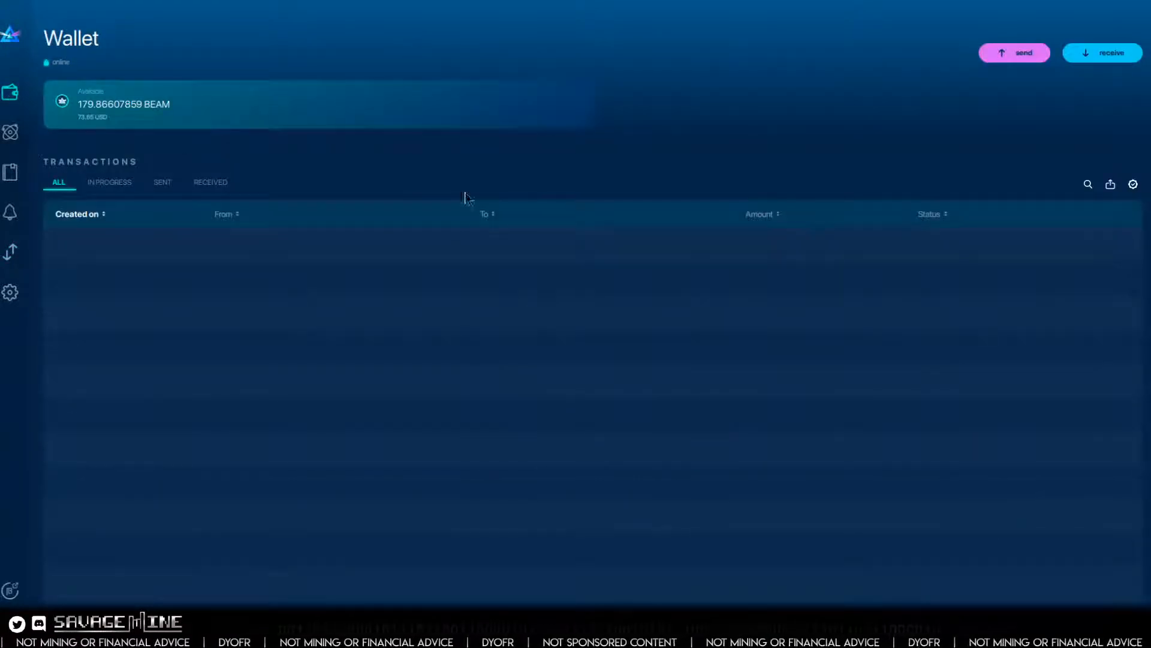
{"action": "left_click", "coordinate": [1095, 52]}
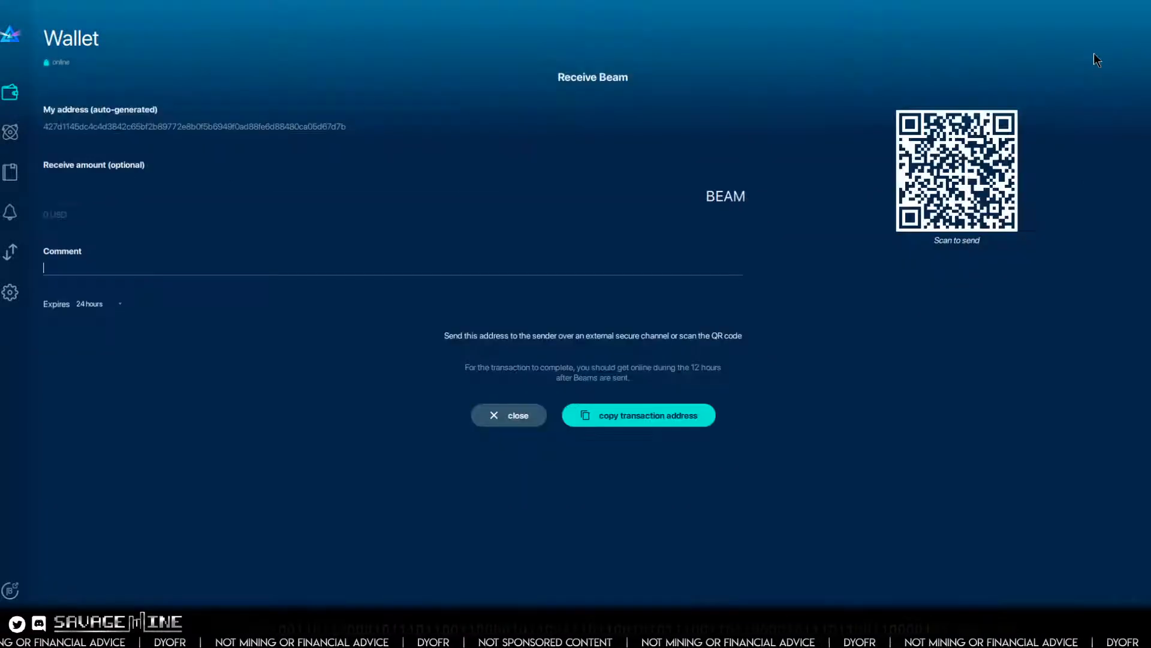
{"action": "double_click", "coordinate": [113, 128]}
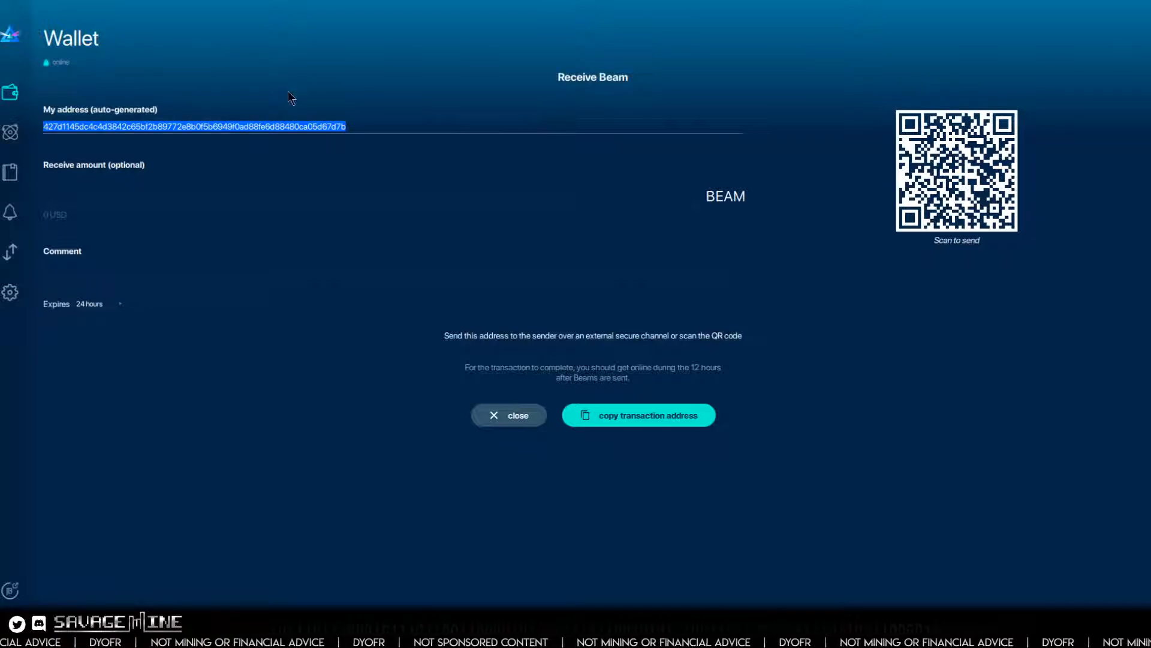
{"action": "left_click", "coordinate": [88, 304]}
{"action": "left_click", "coordinate": [97, 343]}
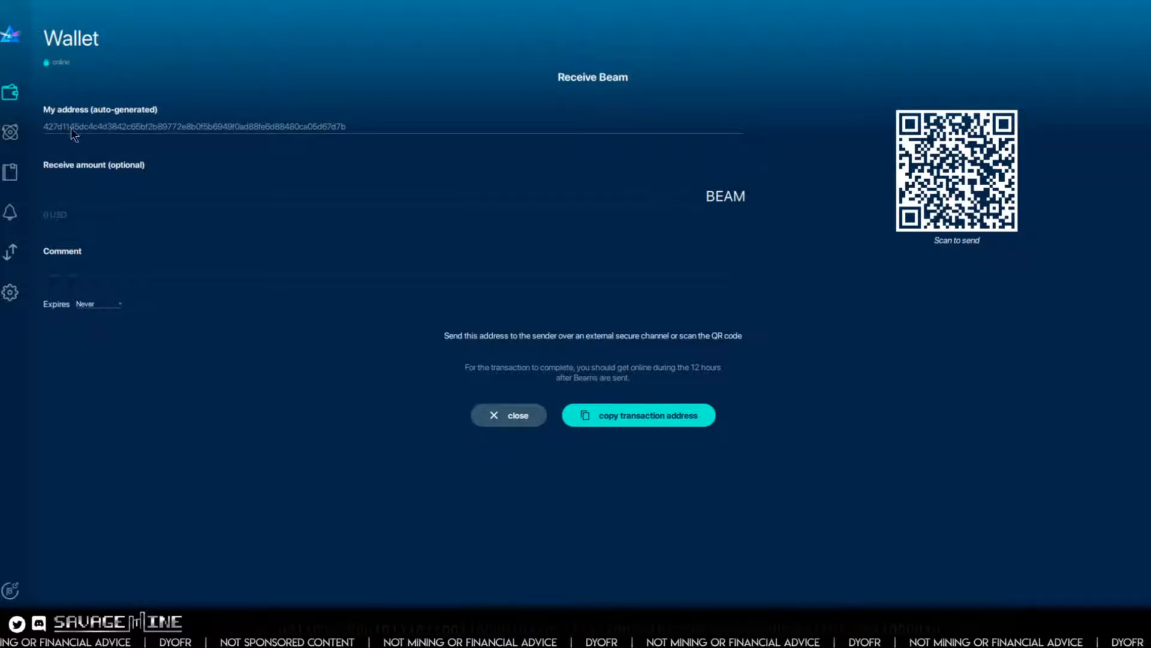
{"action": "left_click", "coordinate": [505, 420]}
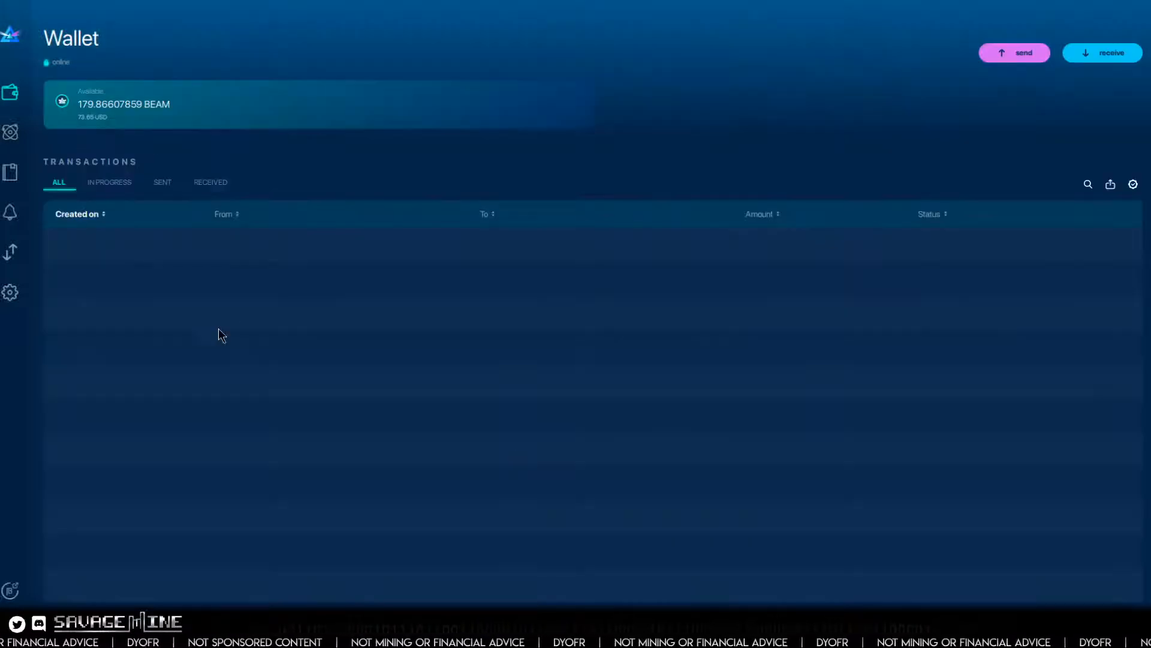
- View the expired addresses and try to activate the one that expired 6/29/2020 at 9:21 AM, then cancel the edit
{"action": "left_click", "coordinate": [12, 174]}
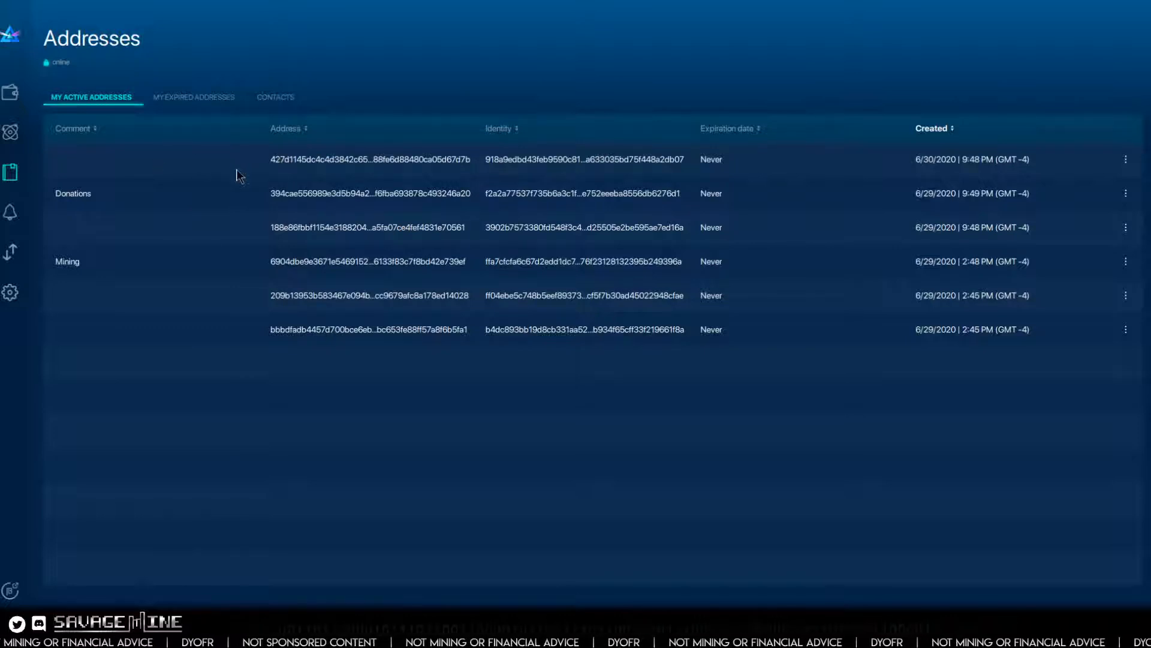
{"action": "left_click", "coordinate": [180, 100]}
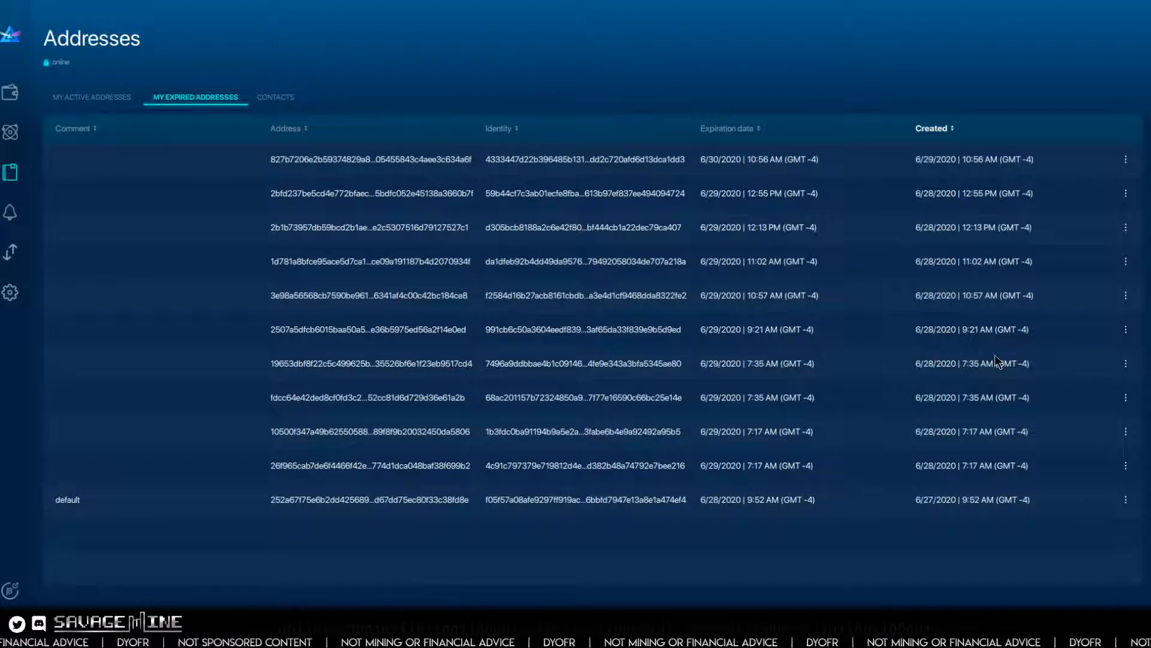
{"action": "left_click", "coordinate": [1126, 330]}
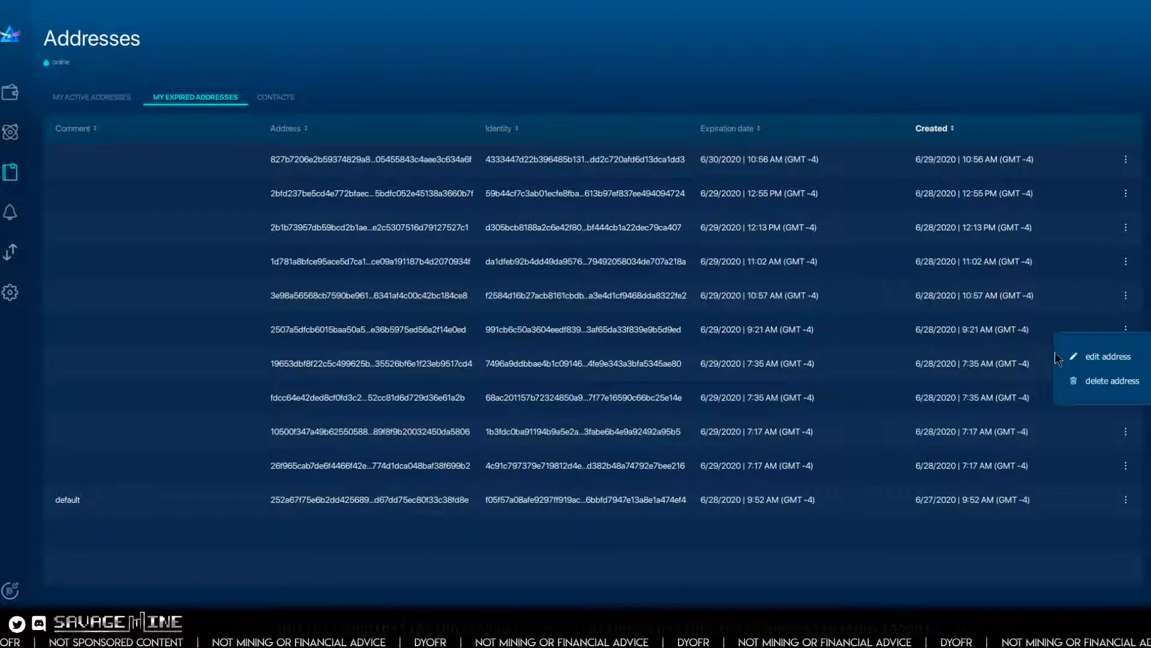
{"action": "left_click", "coordinate": [1090, 358]}
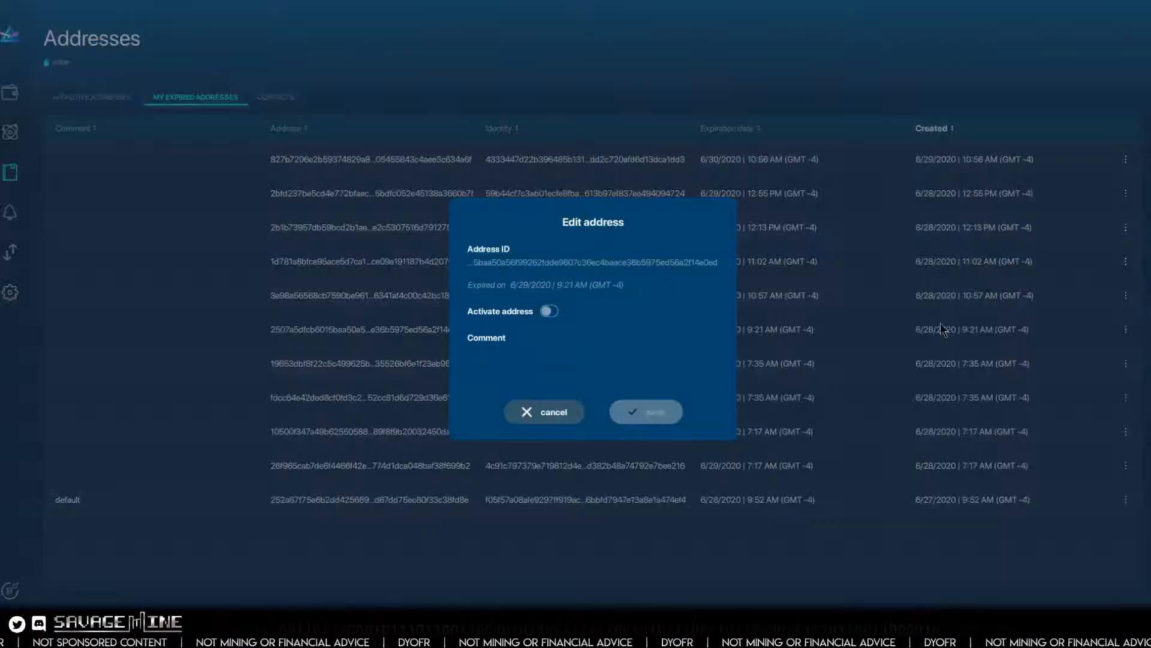
{"action": "left_click", "coordinate": [550, 312]}
{"action": "left_click", "coordinate": [646, 313]}
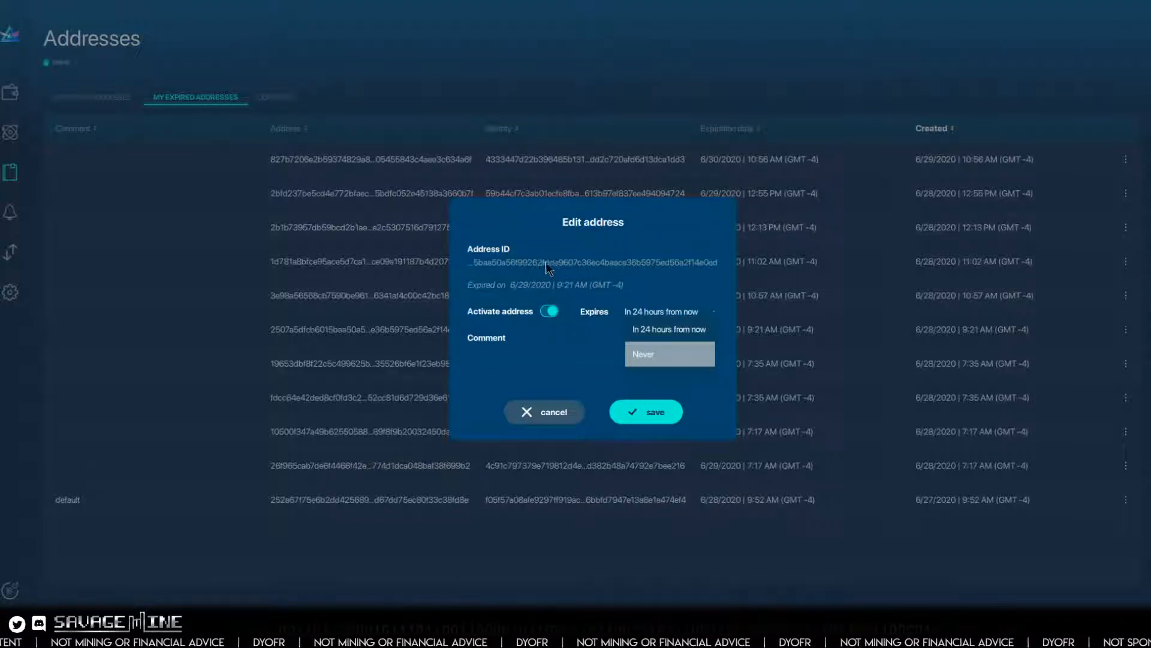
{"action": "left_click", "coordinate": [554, 415]}
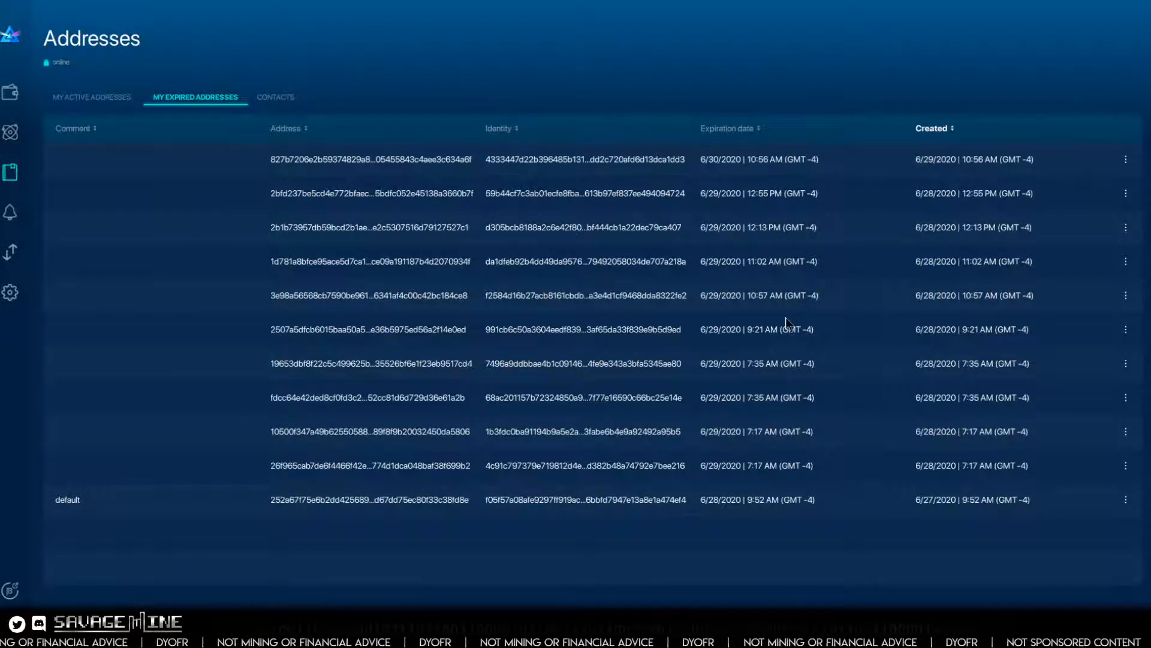
{"action": "left_click", "coordinate": [1126, 227]}
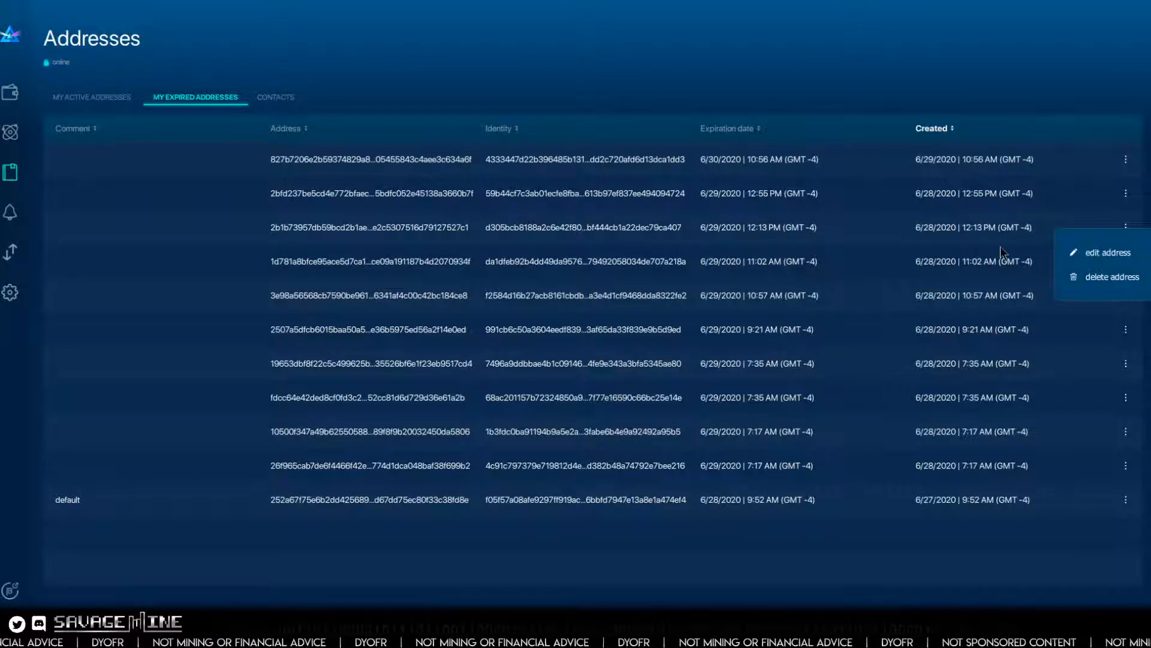
{"action": "left_click", "coordinate": [895, 252]}
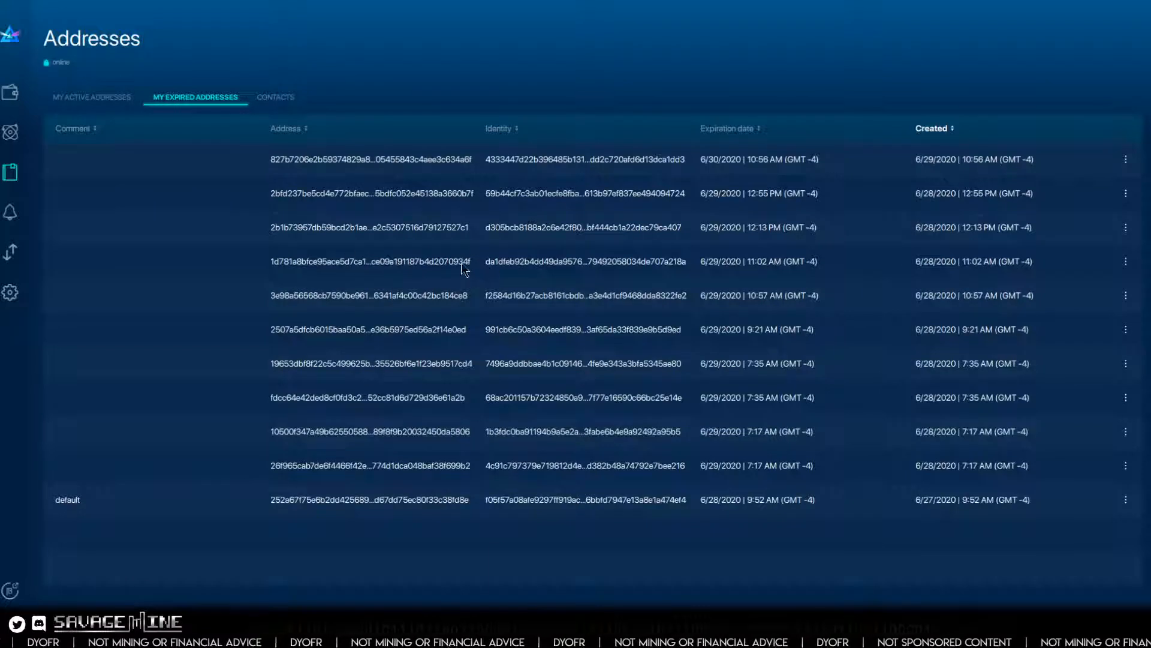
- Copy the address commented Mining from the active addresses
{"action": "left_click", "coordinate": [93, 99]}
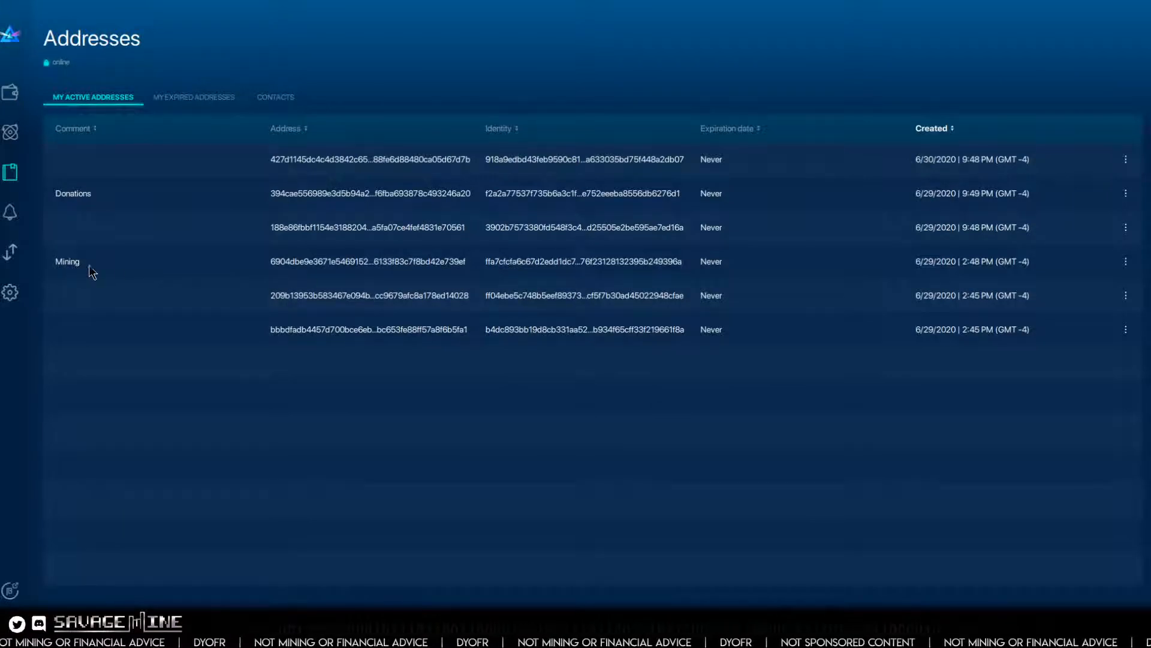
{"action": "right_click", "coordinate": [347, 260]}
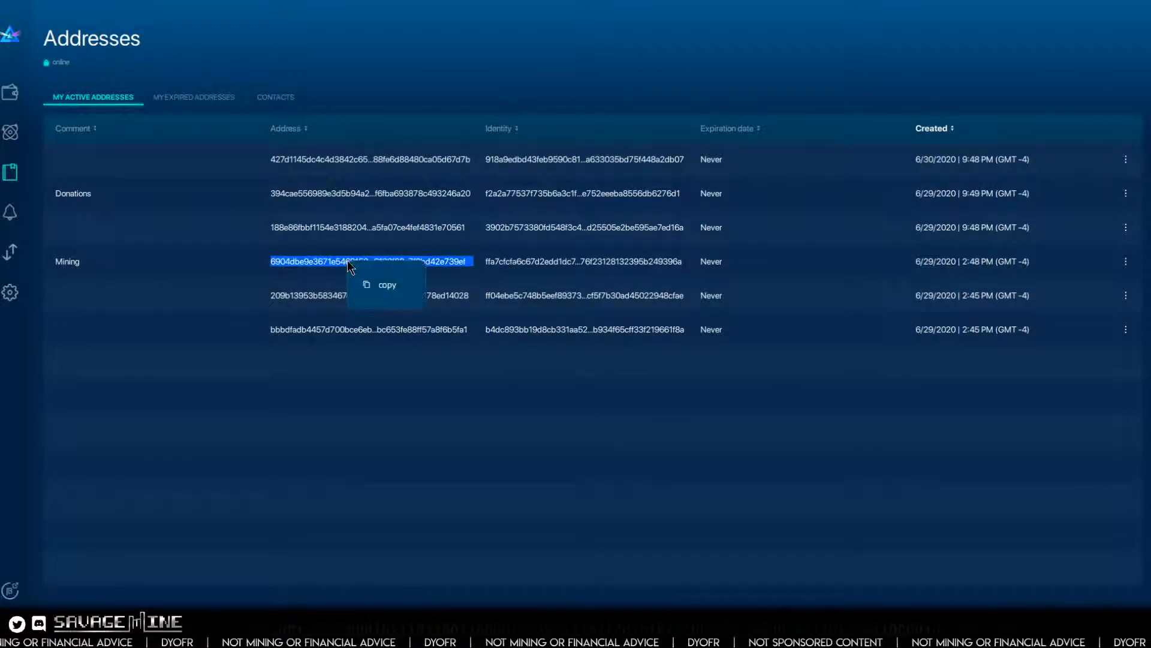
{"action": "left_click", "coordinate": [377, 284]}
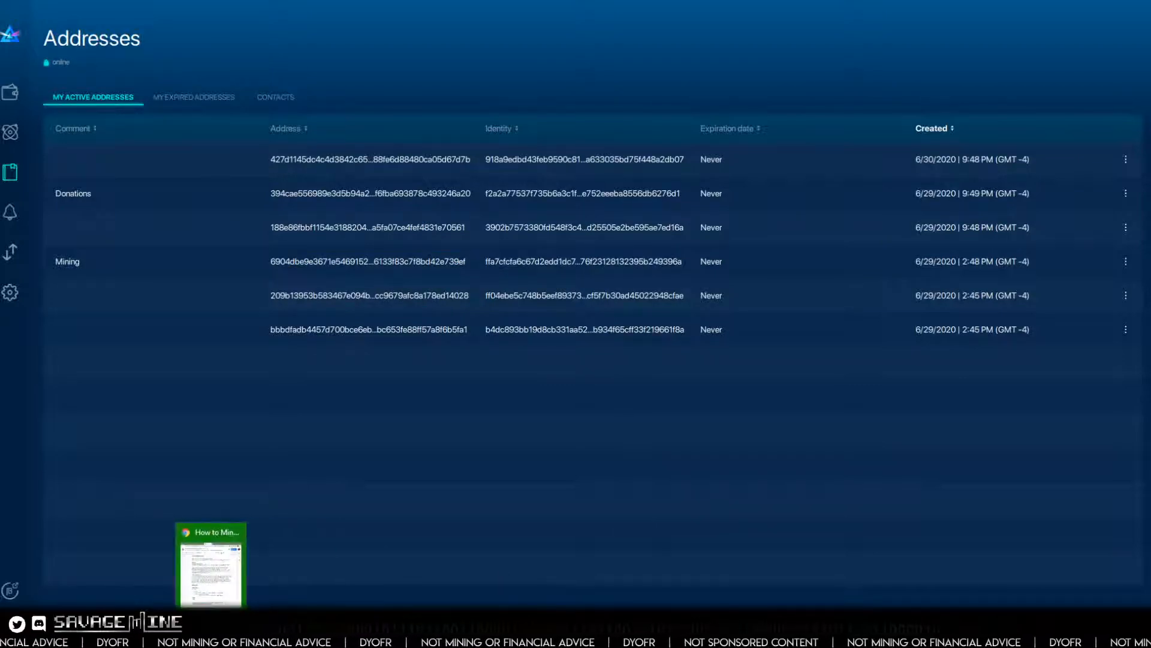
- Return to the browser and review the Leafpool guide, SimpleMining Rig List, MiningPoolStats and beam.mw pages
{"action": "left_click", "coordinate": [210, 627]}
{"action": "scroll", "coordinate": [378, 299], "scroll_direction": "up", "scroll_amount": 5}
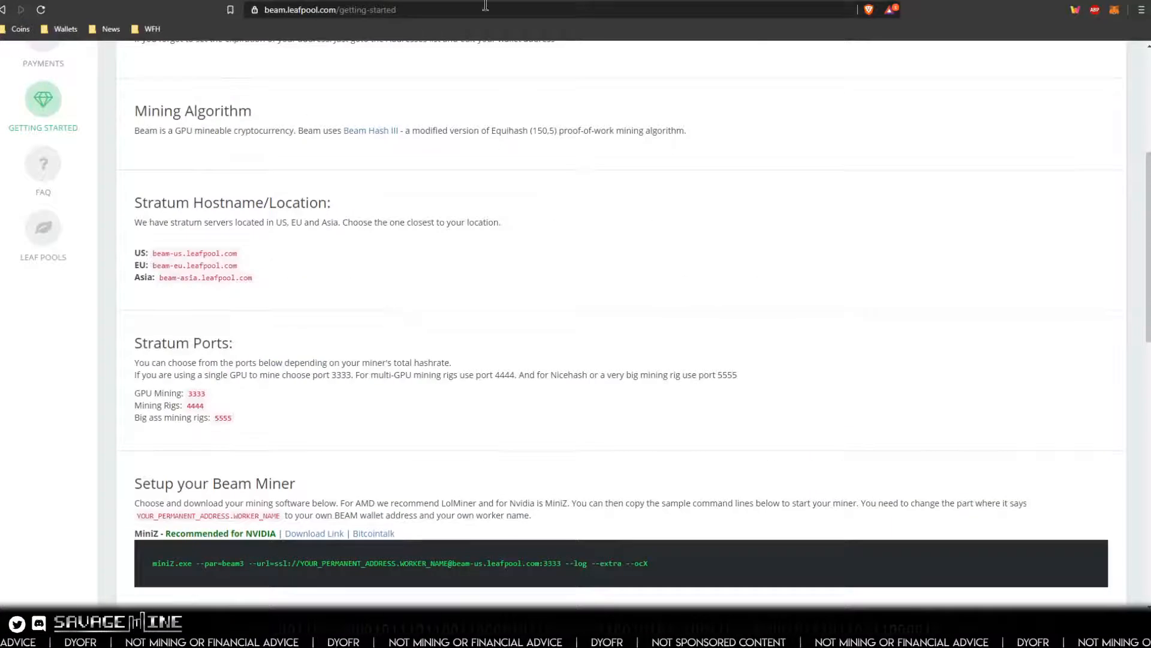
{"action": "left_click", "coordinate": [974, 2]}
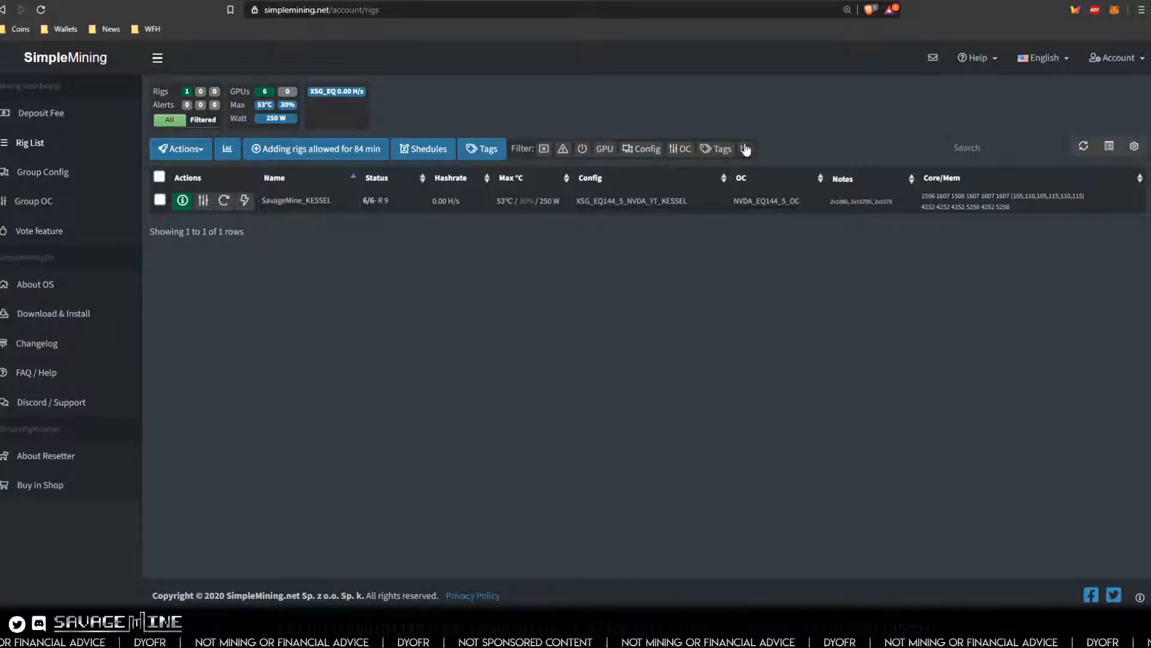
{"action": "left_click", "coordinate": [879, 1]}
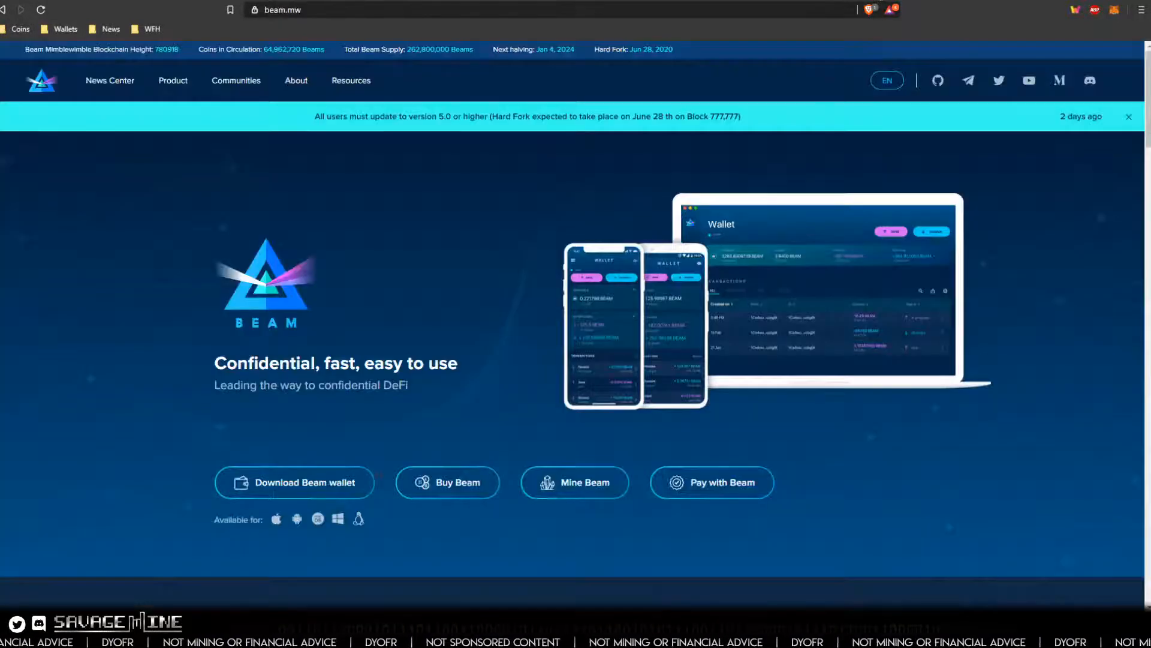
{"action": "left_click", "coordinate": [674, 0]}
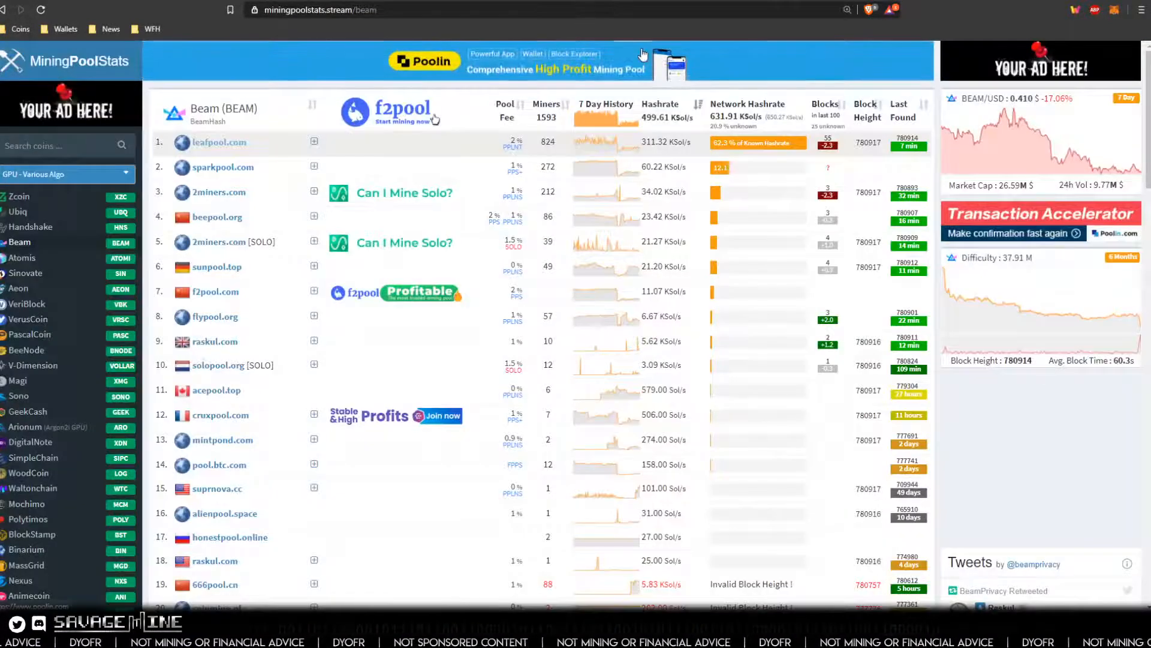
{"action": "left_click", "coordinate": [874, 0]}
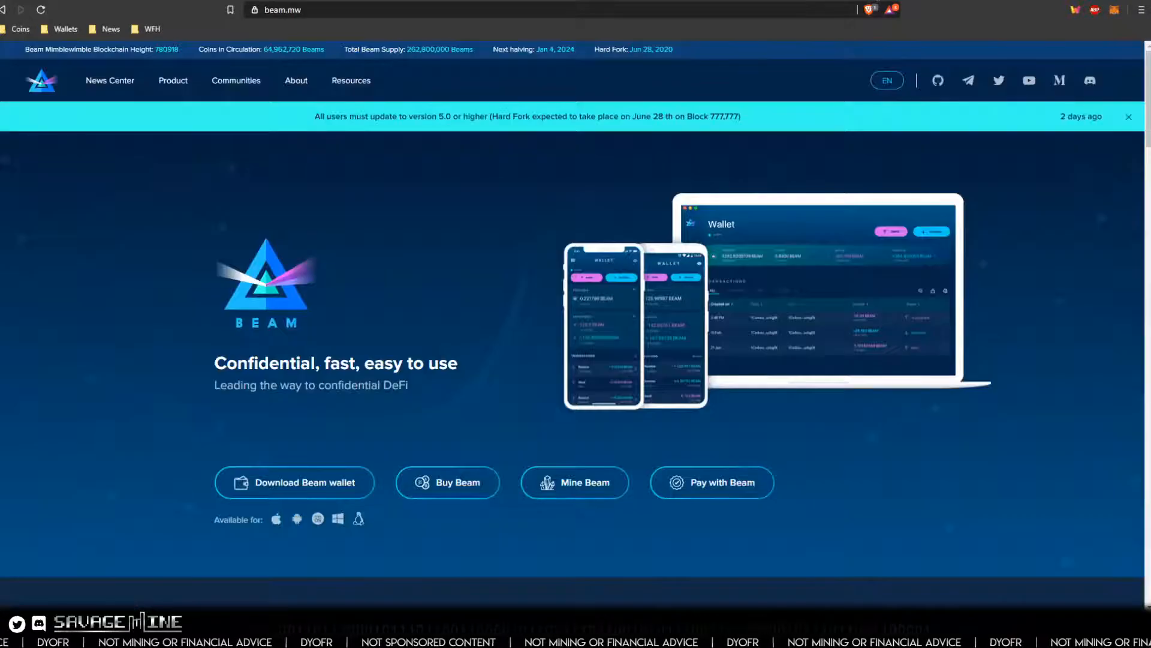
- Copy the US stratum hostname beam-us.leafpool.com from Leafpool's getting-started guide
{"action": "left_click", "coordinate": [802, 1]}
{"action": "left_click", "coordinate": [702, 0]}
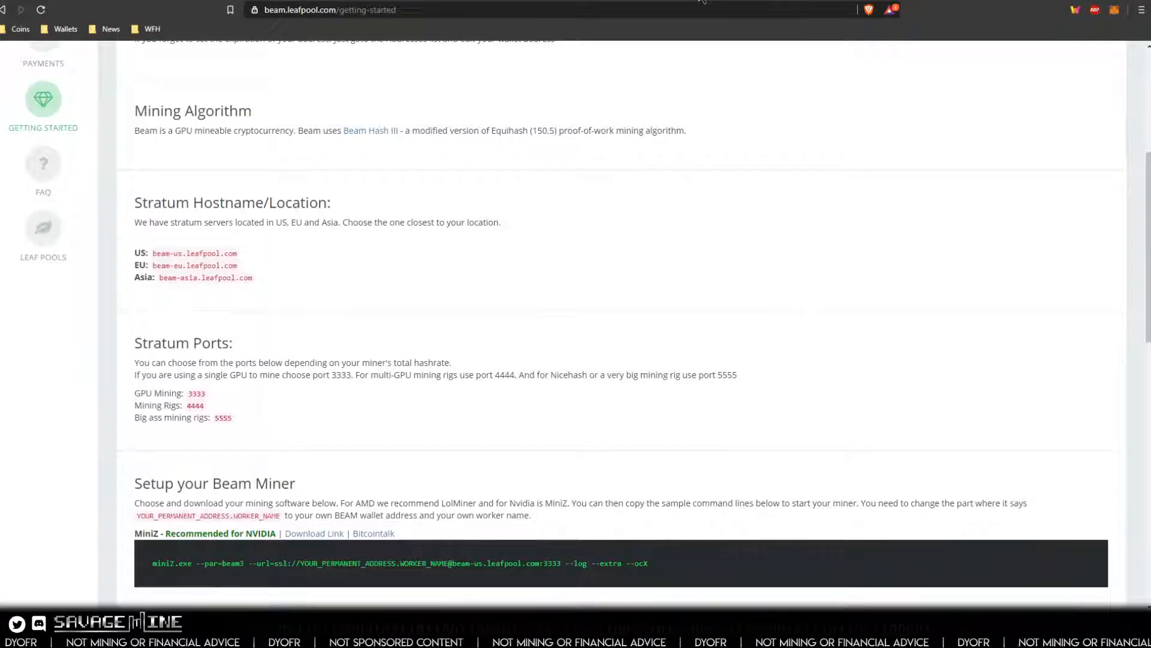
{"action": "scroll", "coordinate": [206, 324], "scroll_direction": "up", "scroll_amount": 1}
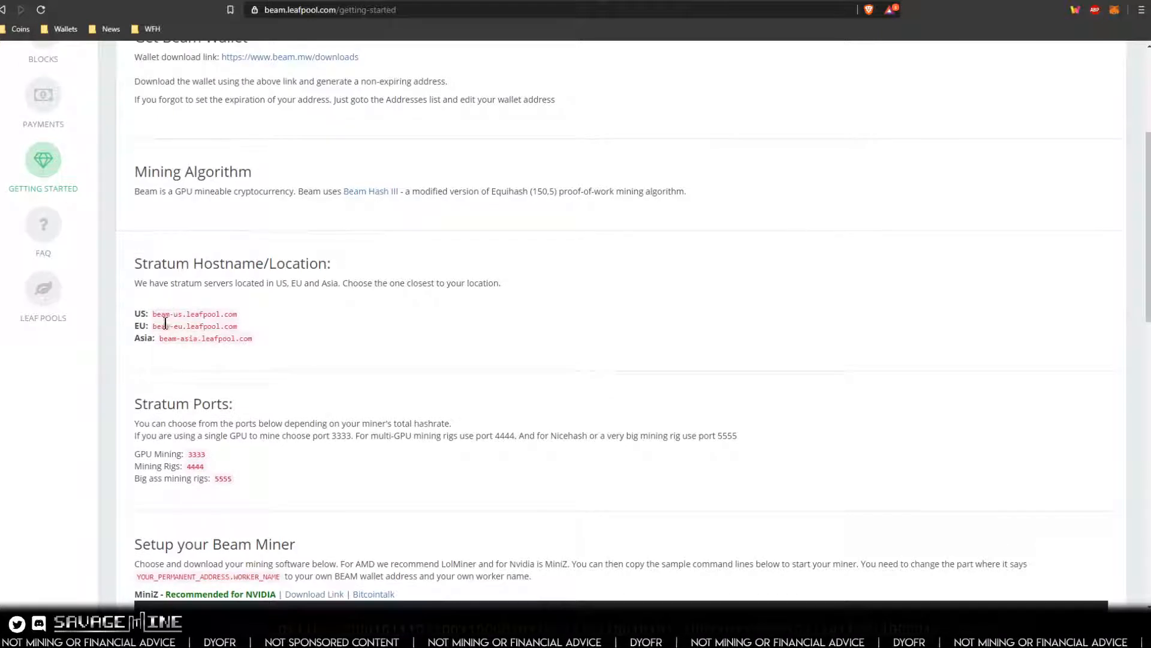
{"action": "left_click_drag", "start_coordinate": [153, 314], "coordinate": [236, 315]}
{"action": "right_click", "coordinate": [223, 314]}
{"action": "left_click", "coordinate": [228, 325]}
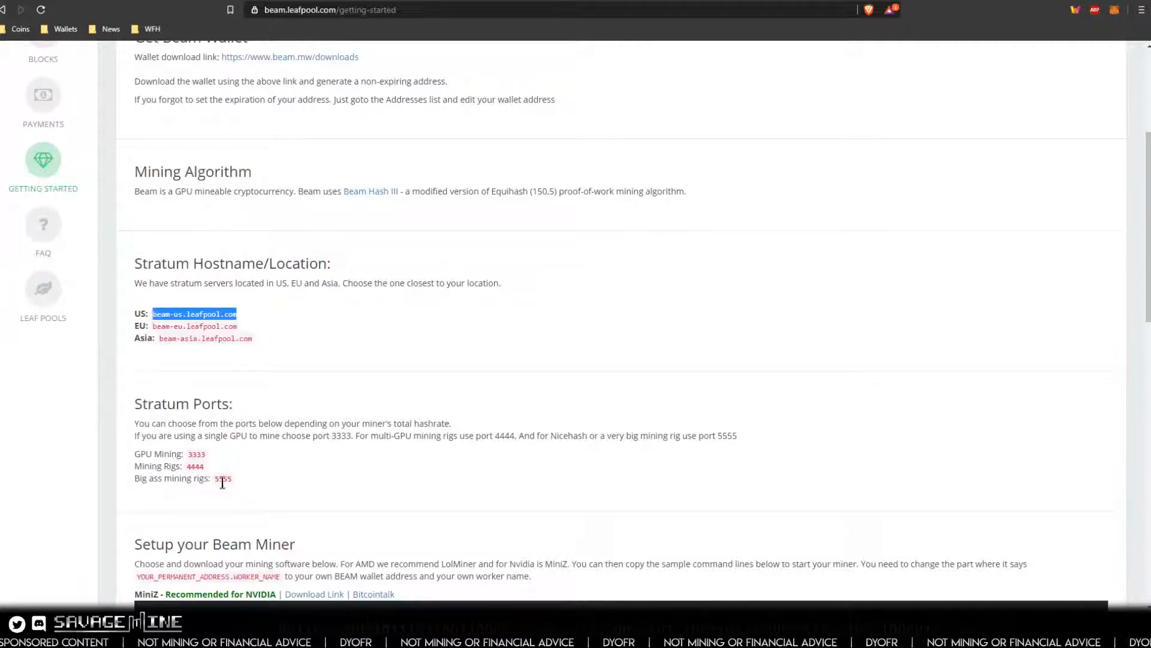
{"action": "scroll", "coordinate": [268, 450], "scroll_direction": "up", "scroll_amount": 4}
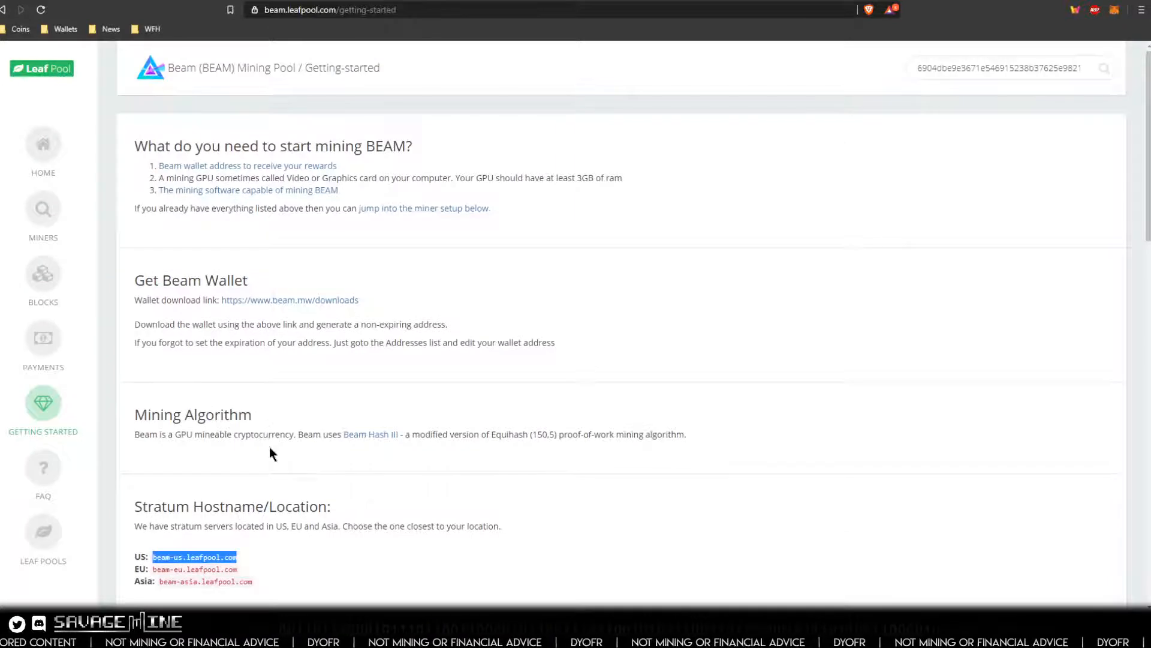
{"action": "scroll", "coordinate": [259, 360], "scroll_direction": "down", "scroll_amount": 1}
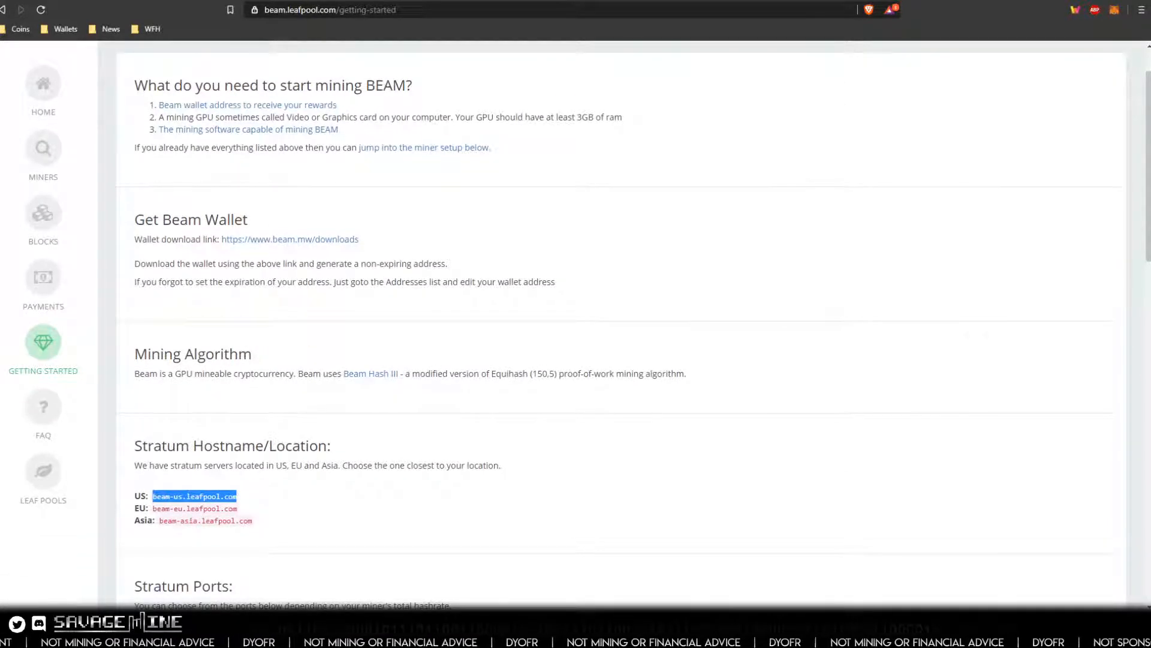
{"action": "key", "text": "alt+Tab"}
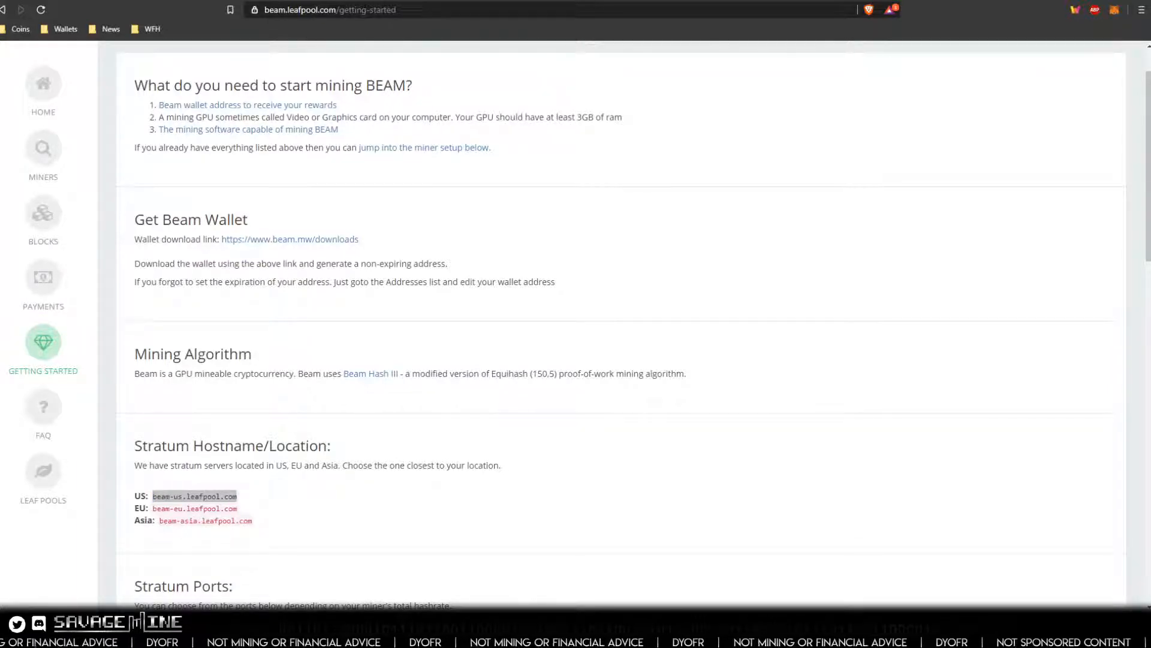
{"action": "scroll", "coordinate": [456, 234], "scroll_direction": "up", "scroll_amount": 1}
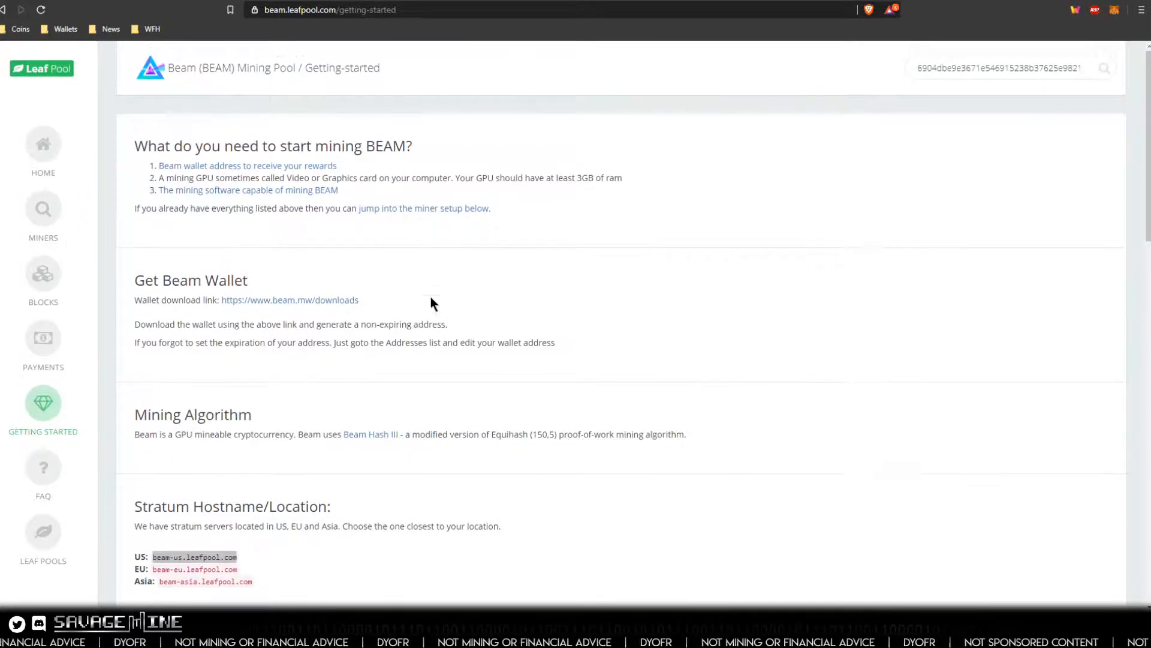
- Go to SimpleMining's Group Config page and start adding a new group
{"action": "left_click", "coordinate": [984, 2]}
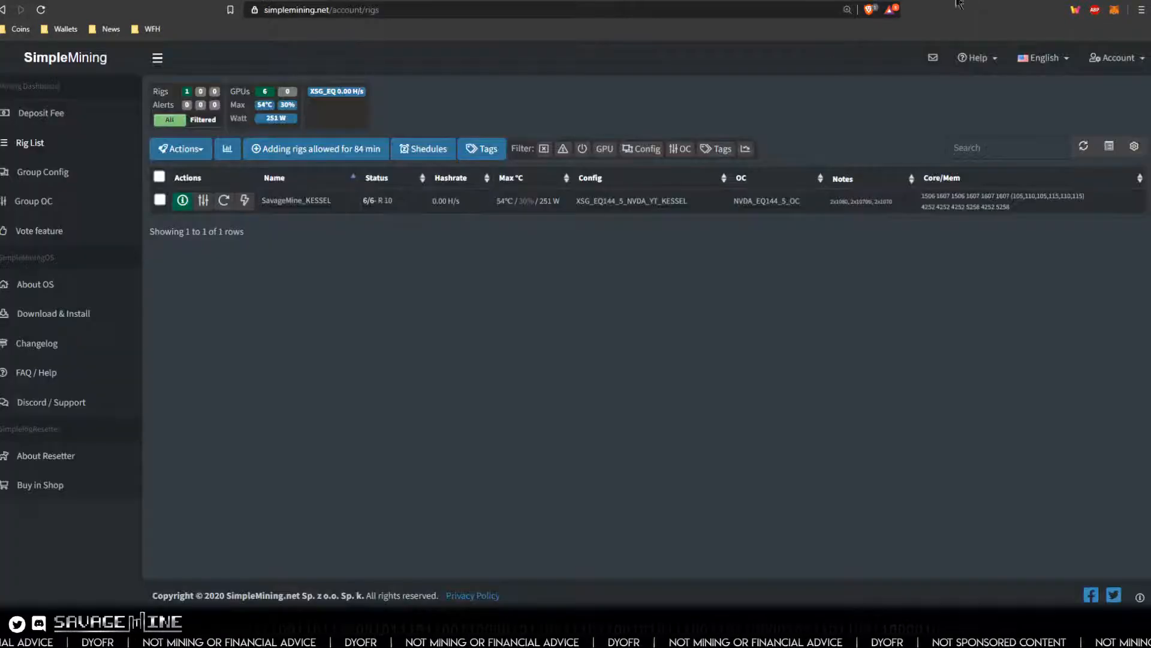
{"action": "left_click", "coordinate": [36, 174]}
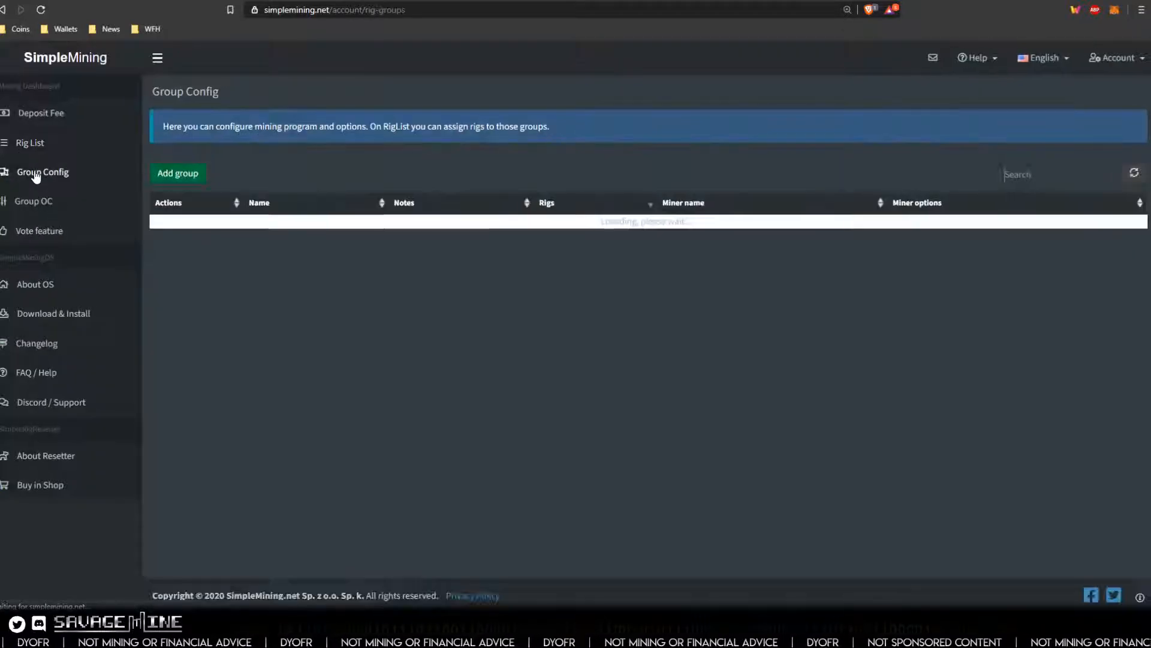
{"action": "left_click", "coordinate": [174, 173]}
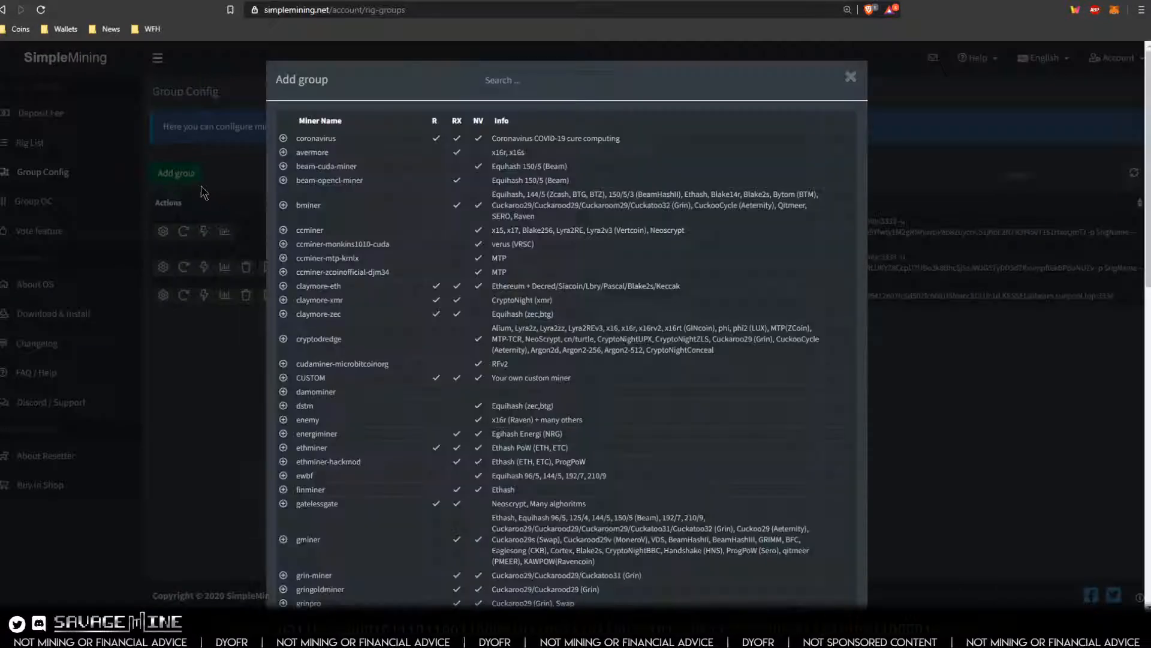
{"action": "left_click", "coordinate": [508, 80]}
{"action": "type", "text": "miniz"}
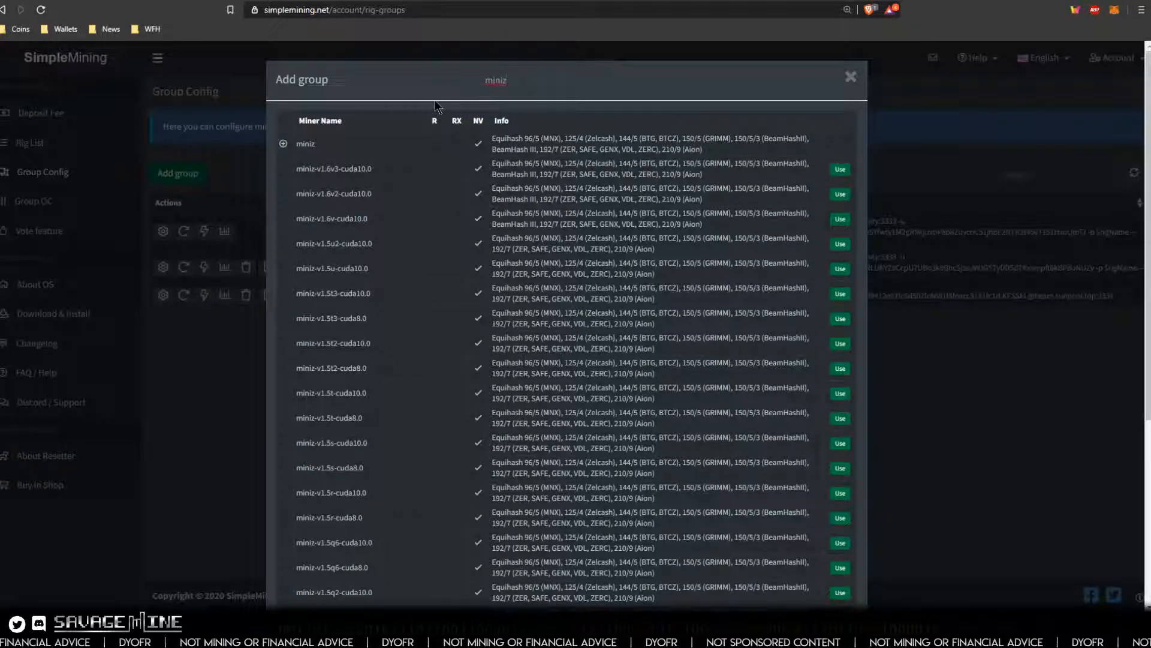
{"action": "key", "text": "BackSpace"}
{"action": "key", "text": "BackSpace"}
{"action": "key", "text": "BackSpace"}
{"action": "key", "text": "BackSpace"}
{"action": "key", "text": "BackSpace"}
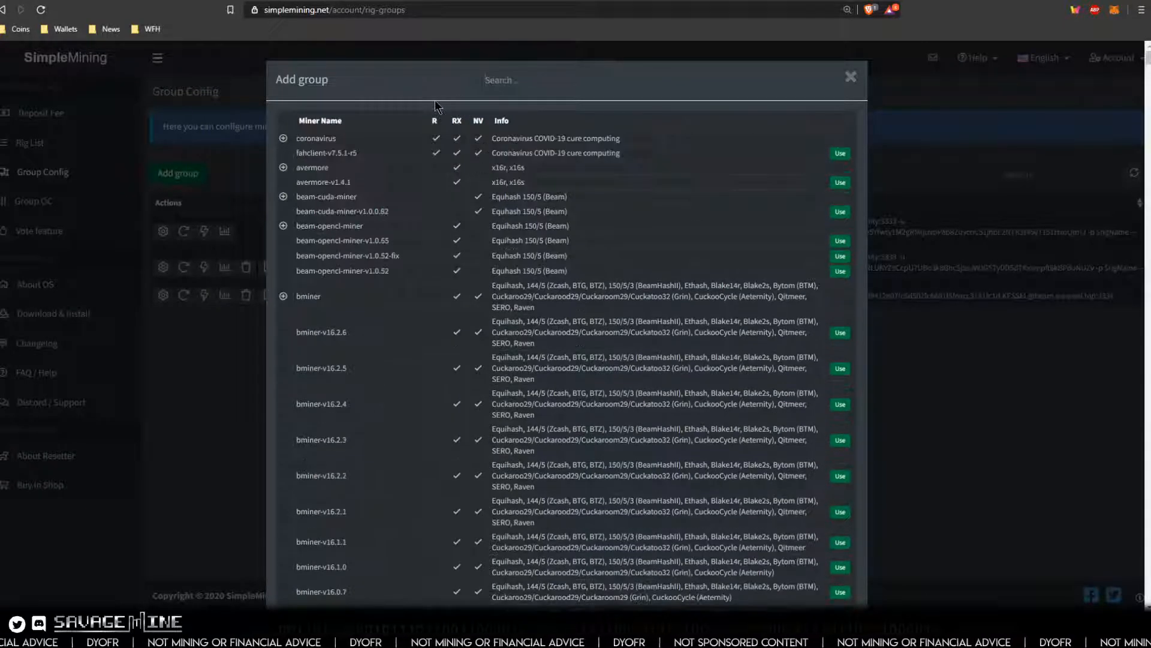
- Filter the miner list by "beam" and choose miniz-v1.6v3-cuda10.0 as the group's miner
{"action": "type", "text": "beam"}
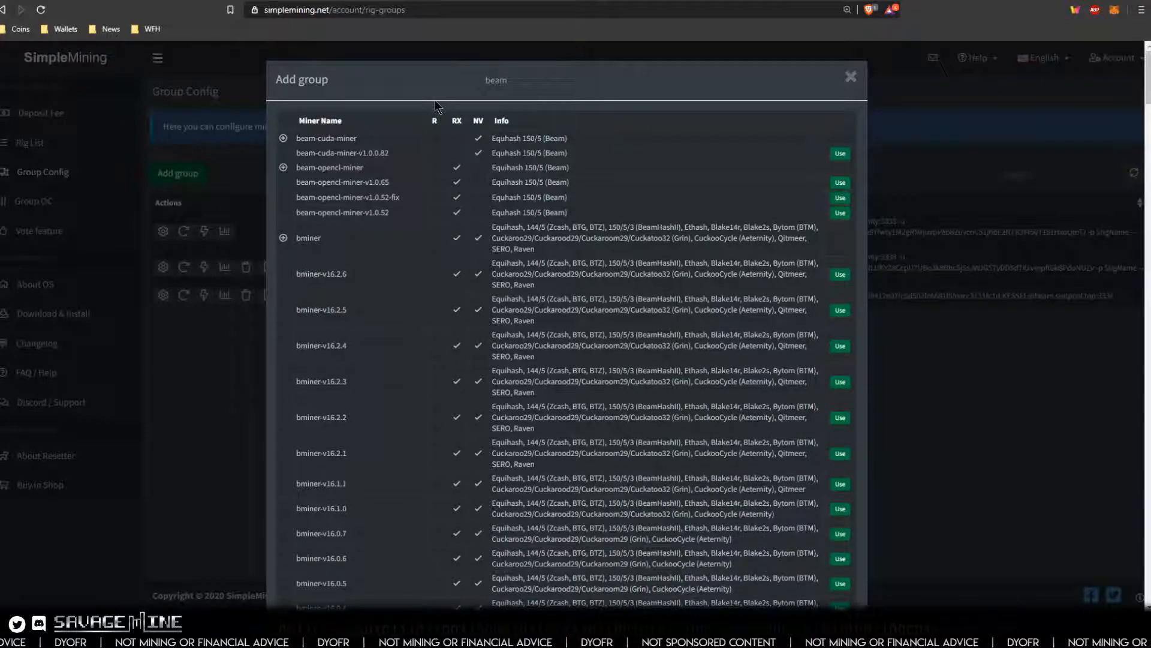
{"action": "scroll", "coordinate": [382, 243], "scroll_direction": "down", "scroll_amount": 10}
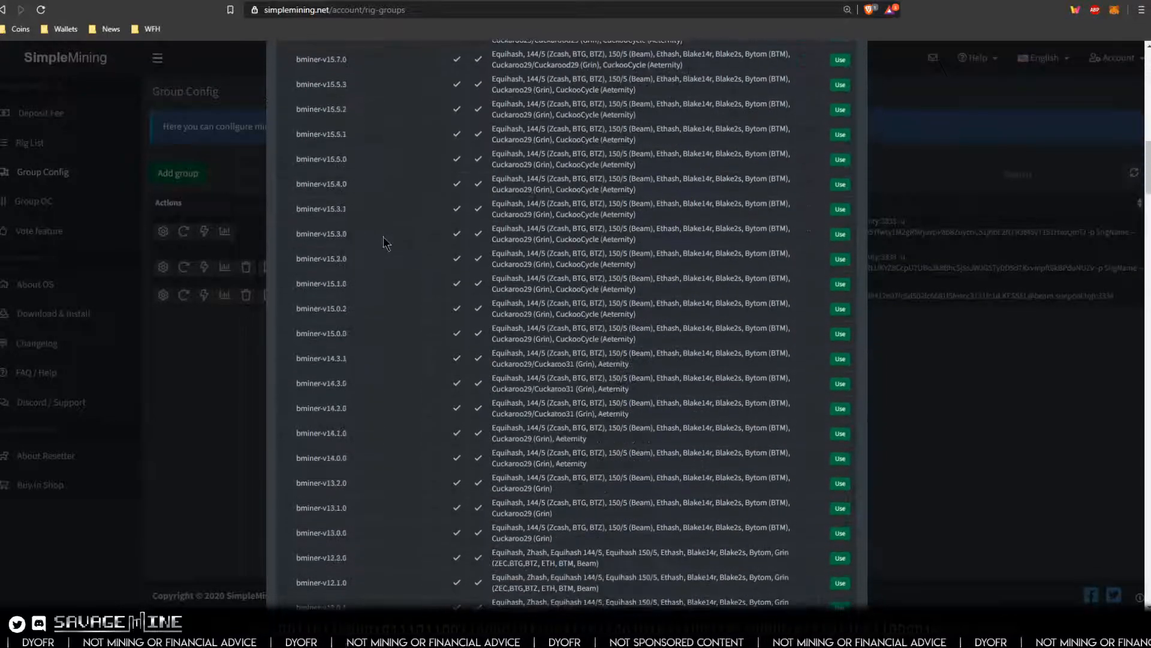
{"action": "scroll", "coordinate": [383, 236], "scroll_direction": "down", "scroll_amount": 15}
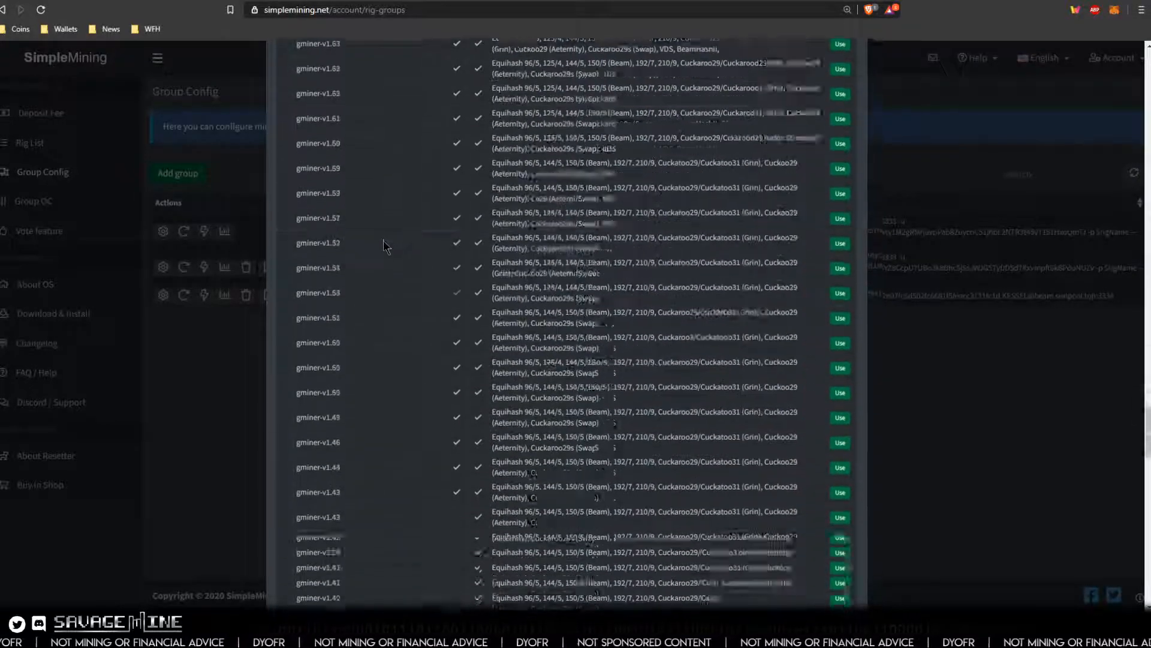
{"action": "scroll", "coordinate": [383, 239], "scroll_direction": "down", "scroll_amount": 15}
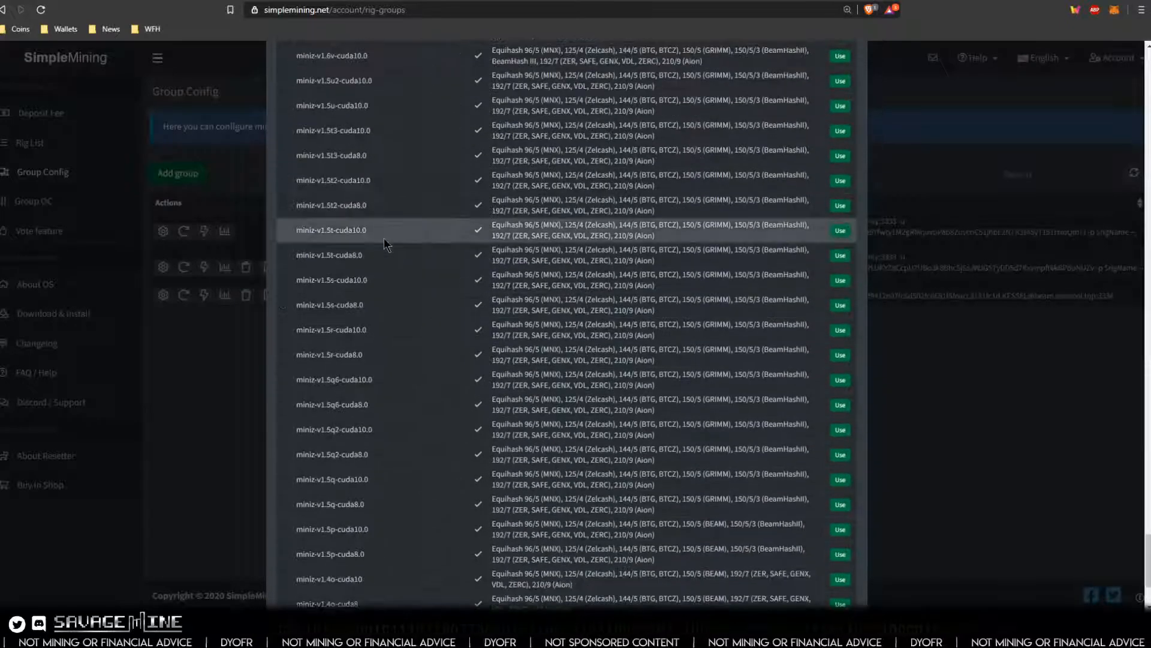
{"action": "scroll", "coordinate": [384, 237], "scroll_direction": "up", "scroll_amount": 5}
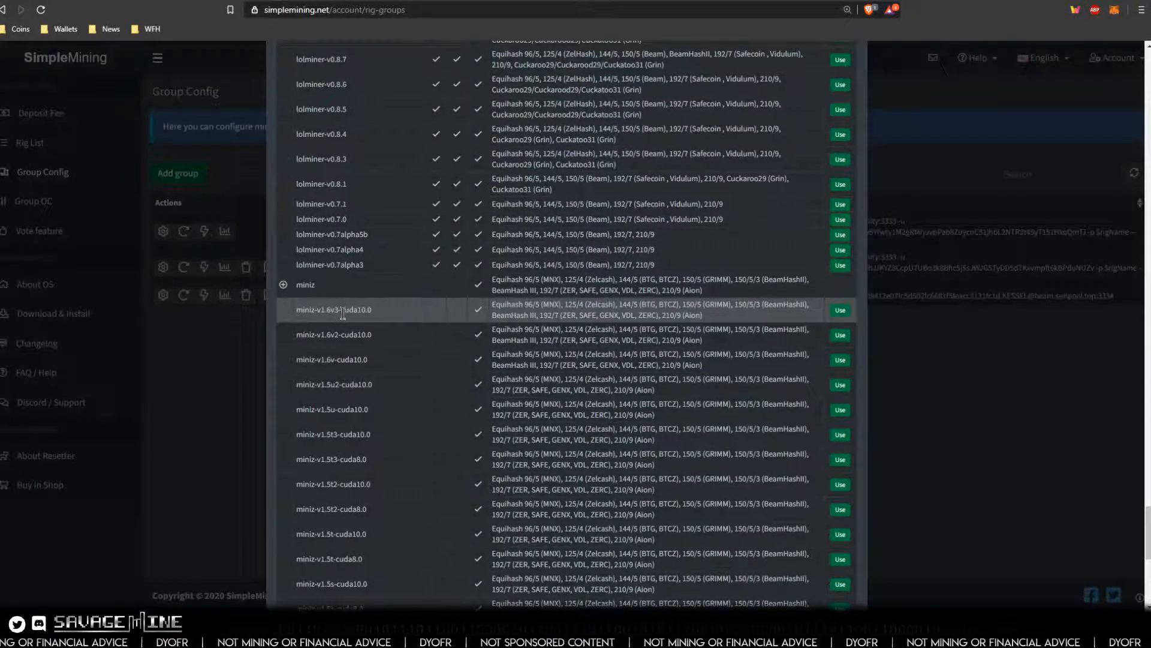
{"action": "scroll", "coordinate": [344, 312], "scroll_direction": "up", "scroll_amount": 10}
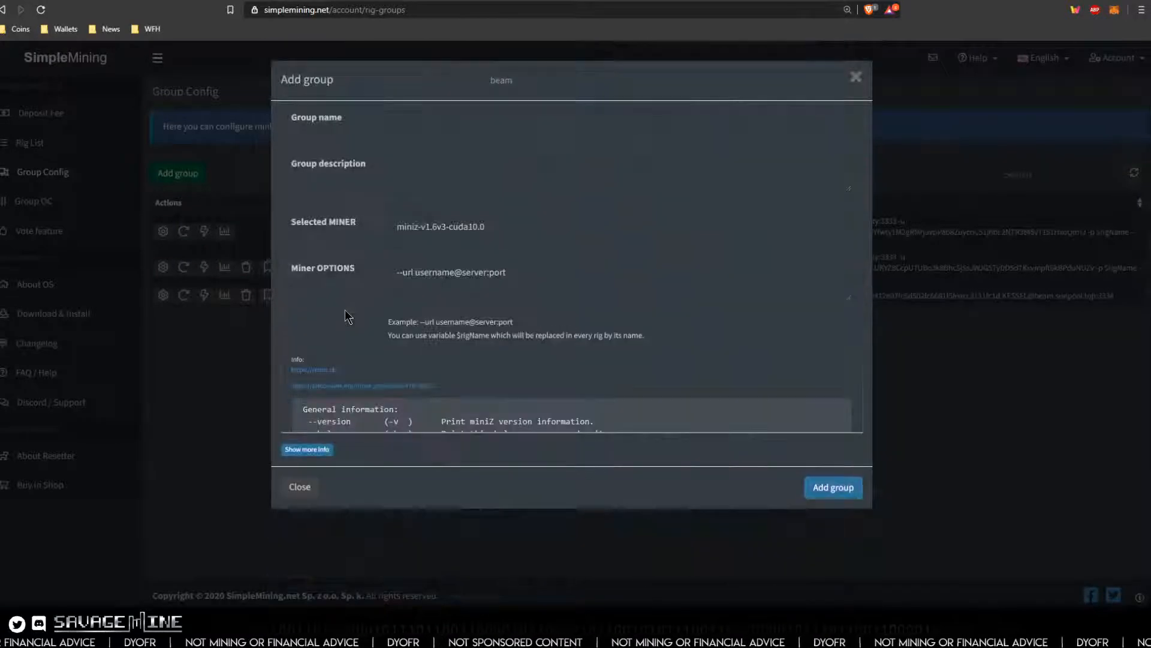
- Name the new group BEAM_YT
{"action": "left_click", "coordinate": [416, 118]}
{"action": "type", "text": "BEAM"}
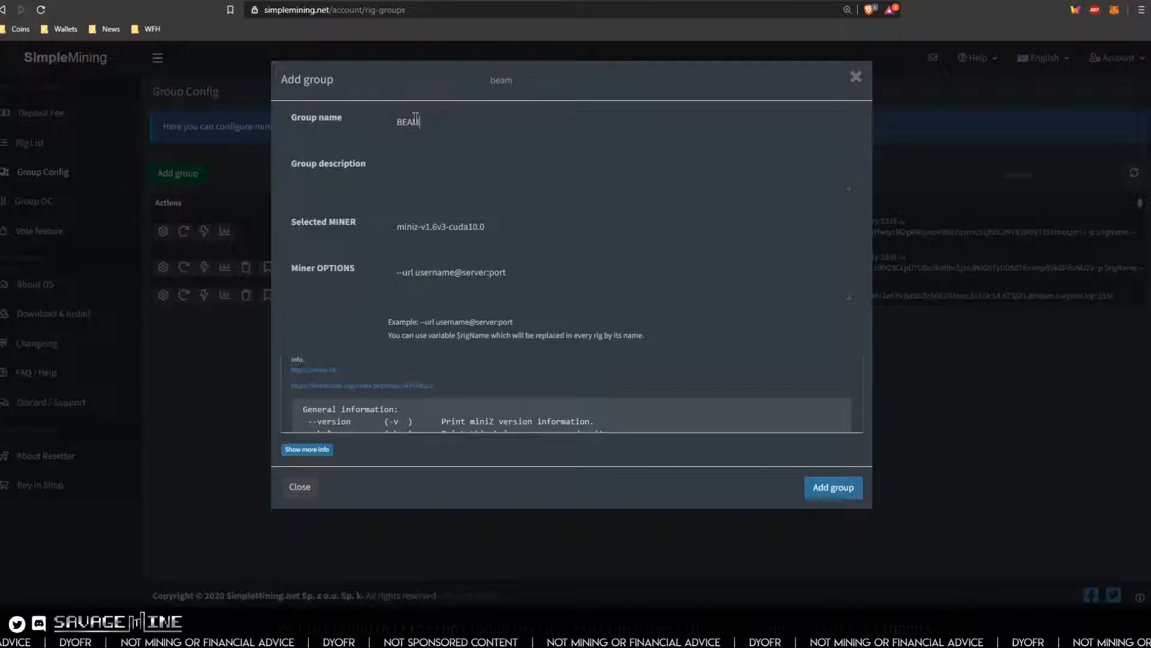
{"action": "type", "text": "_YT"}
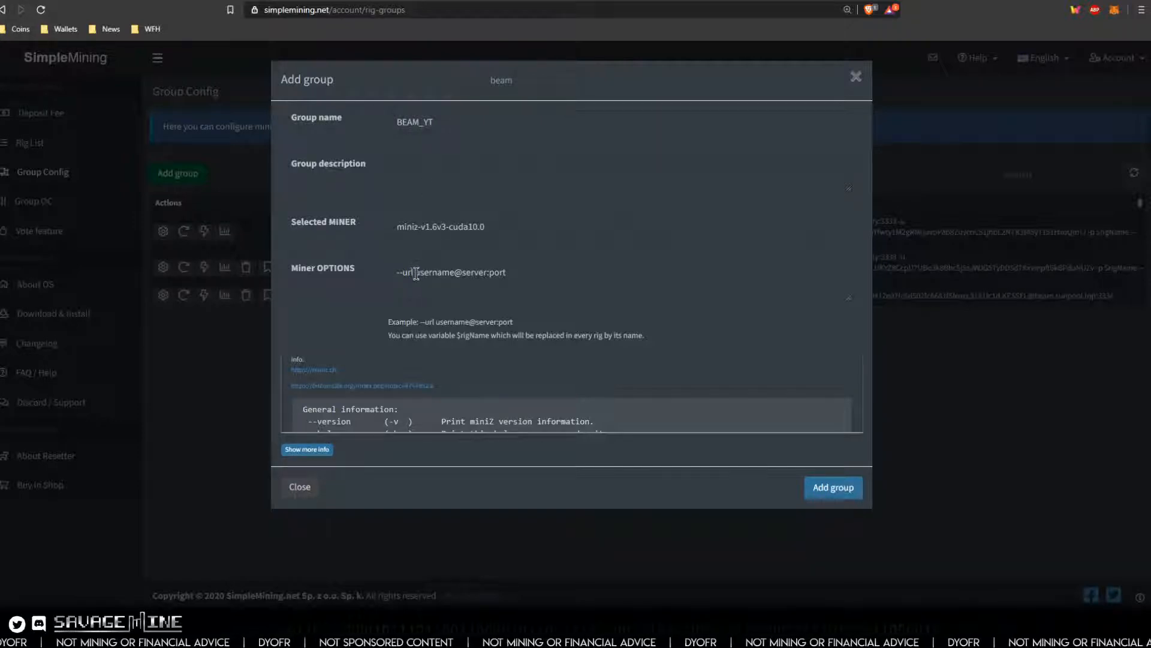
- Replace the username placeholder in the miner options with the copied hostname beam-us.leafpool.com
{"action": "left_click_drag", "start_coordinate": [415, 274], "coordinate": [454, 274]}
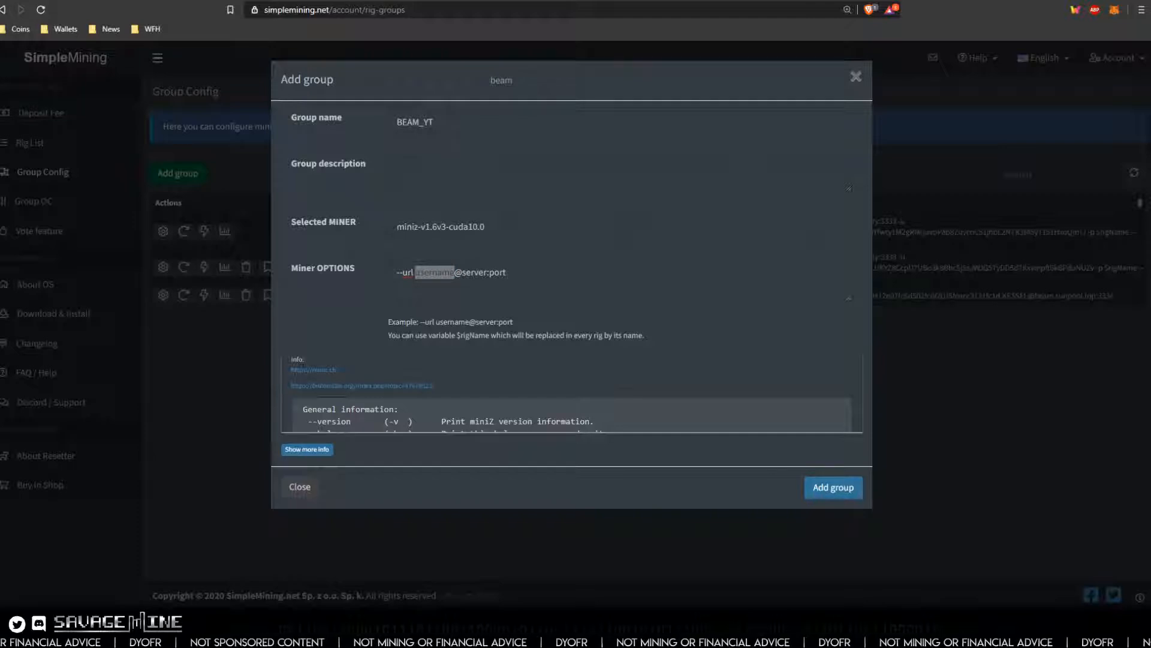
{"action": "right_click", "coordinate": [436, 275]}
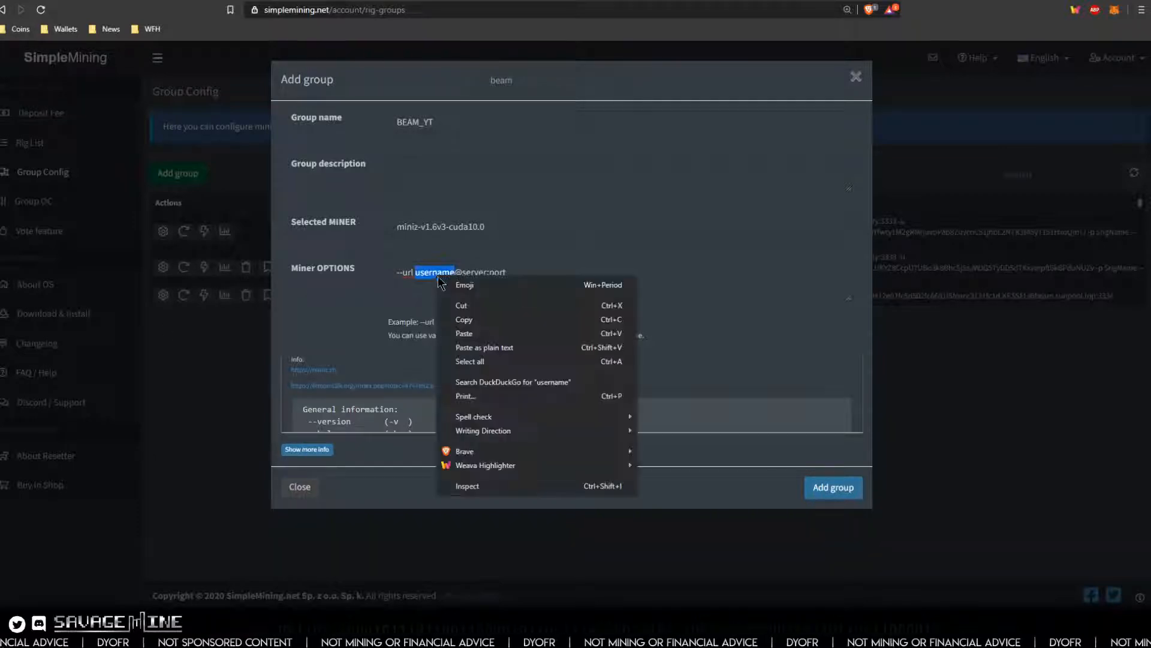
{"action": "left_click", "coordinate": [465, 333]}
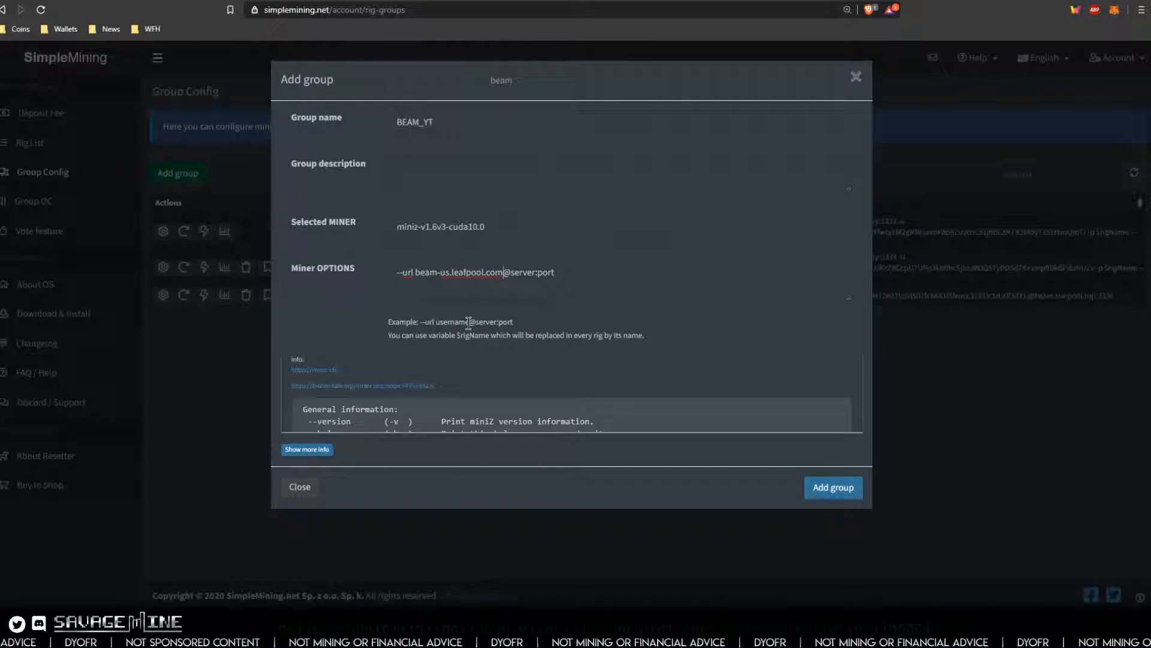
{"action": "key", "text": "shift+Left"}
{"action": "key", "text": "shift+Left"}
{"action": "key", "text": "shift+Left"}
{"action": "key", "text": "shift+Left"}
{"action": "key", "text": "shift+Left"}
{"action": "key", "text": "shift+Left"}
{"action": "key", "text": "shift+Left"}
{"action": "key", "text": "shift+Left"}
{"action": "key", "text": "shift+Left"}
{"action": "key", "text": "shift+Left"}
{"action": "key", "text": "shift+Left"}
{"action": "key", "text": "shift+Left"}
{"action": "key", "text": "shift+Left"}
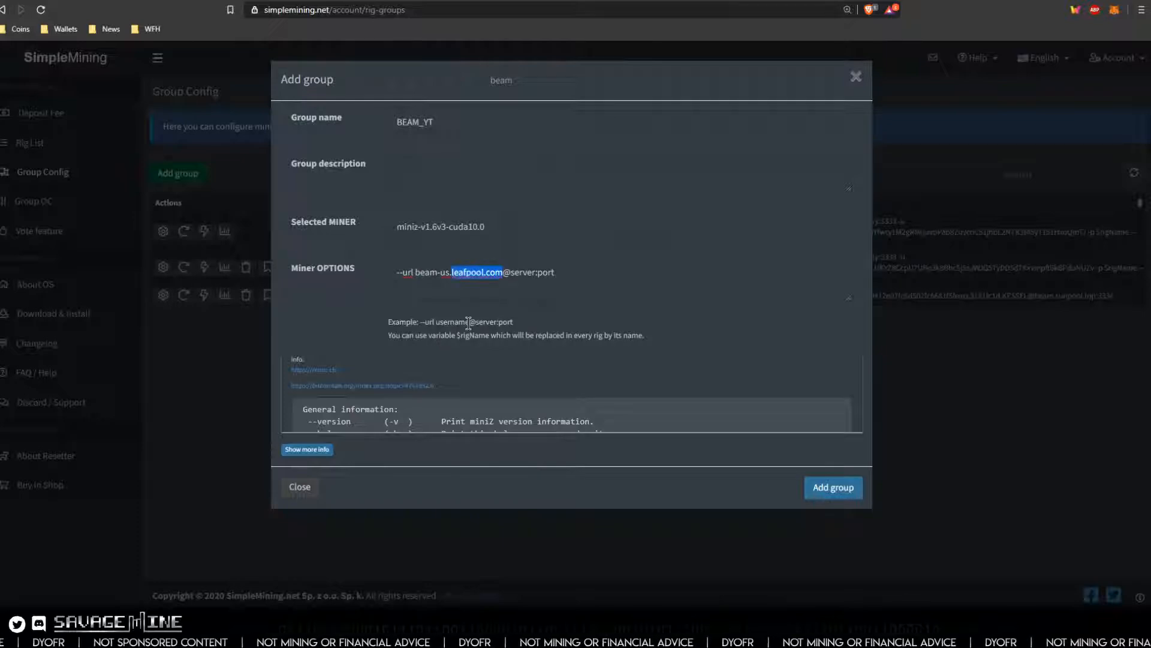
{"action": "key", "text": "shift+Left"}
{"action": "key", "text": "shift+Left"}
{"action": "key", "text": "shift+Left"}
{"action": "key", "text": "shift+Left"}
{"action": "key", "text": "shift+Left"}
{"action": "key", "text": "shift+Left"}
{"action": "key", "text": "shift+Left"}
{"action": "key", "text": "ctrl+c"}
{"action": "key", "text": "BackSpace"}
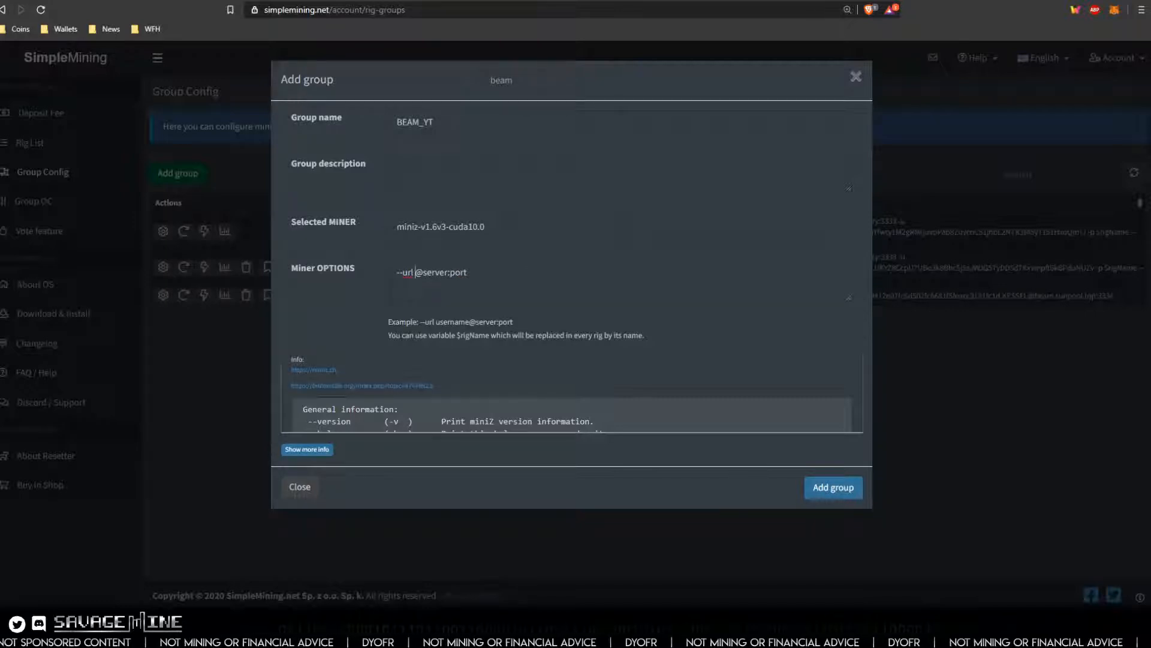
{"action": "key", "text": "alt+Tab"}
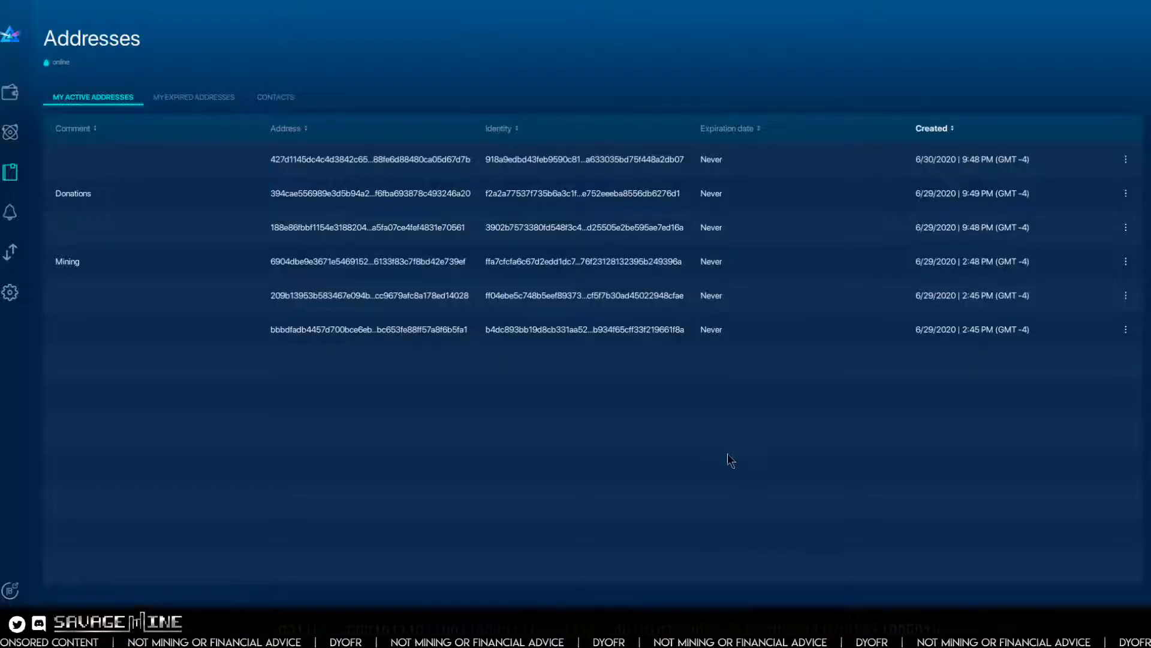
{"action": "right_click", "coordinate": [340, 260]}
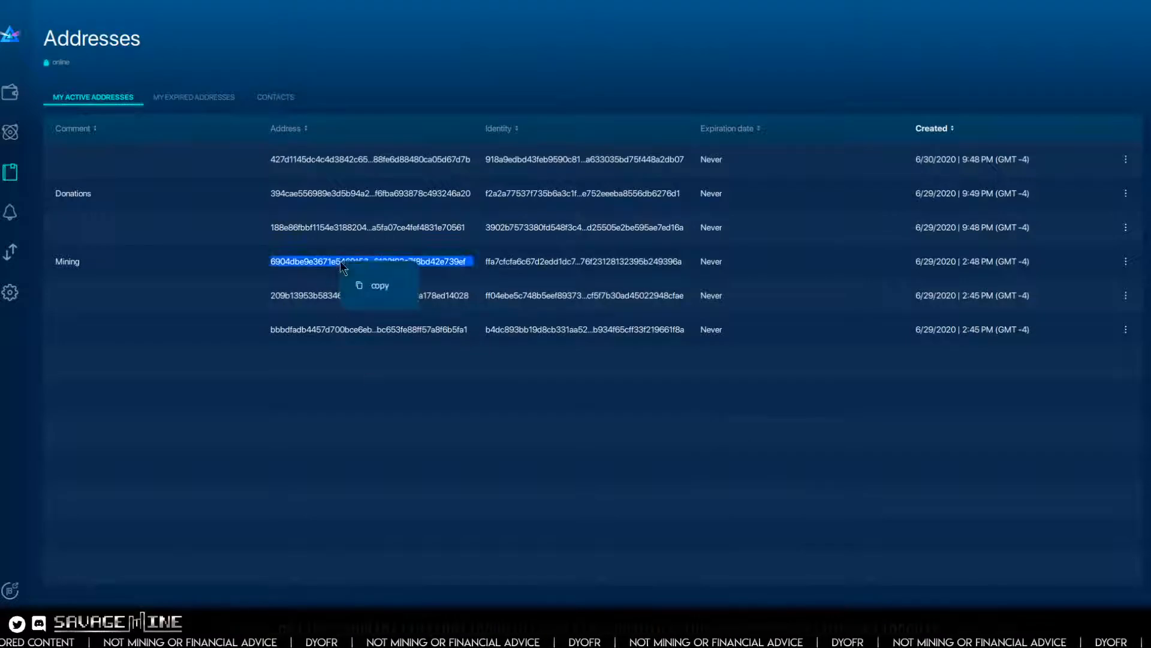
{"action": "left_click", "coordinate": [372, 280]}
{"action": "key", "text": "alt+Tab"}
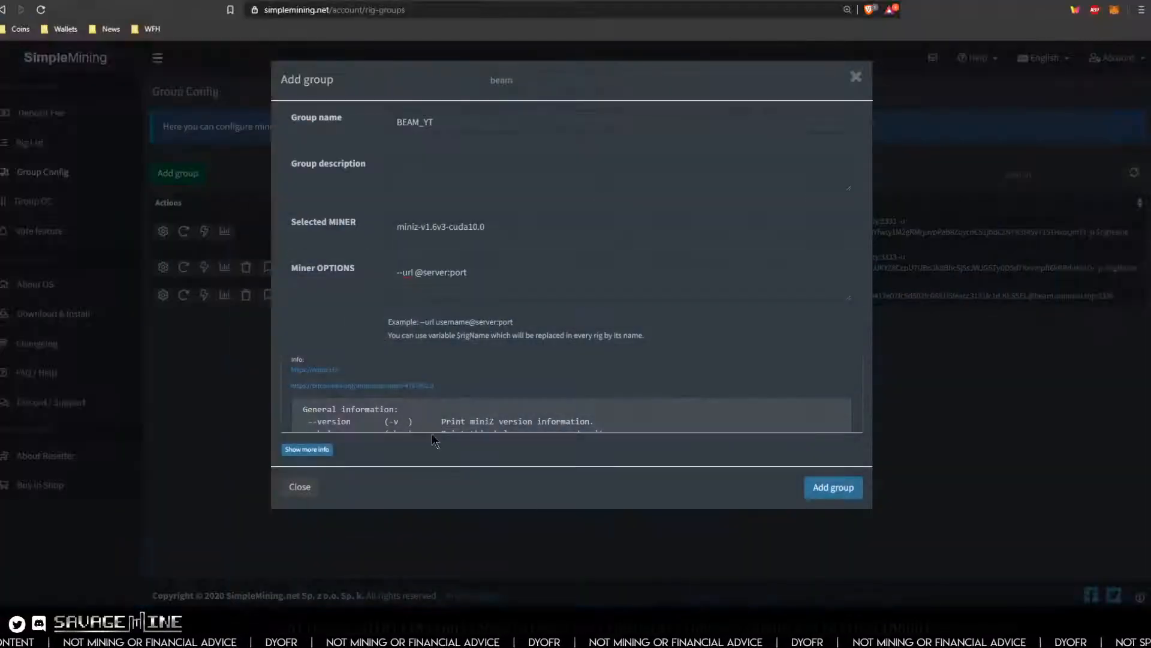
{"action": "left_click", "coordinate": [416, 273]}
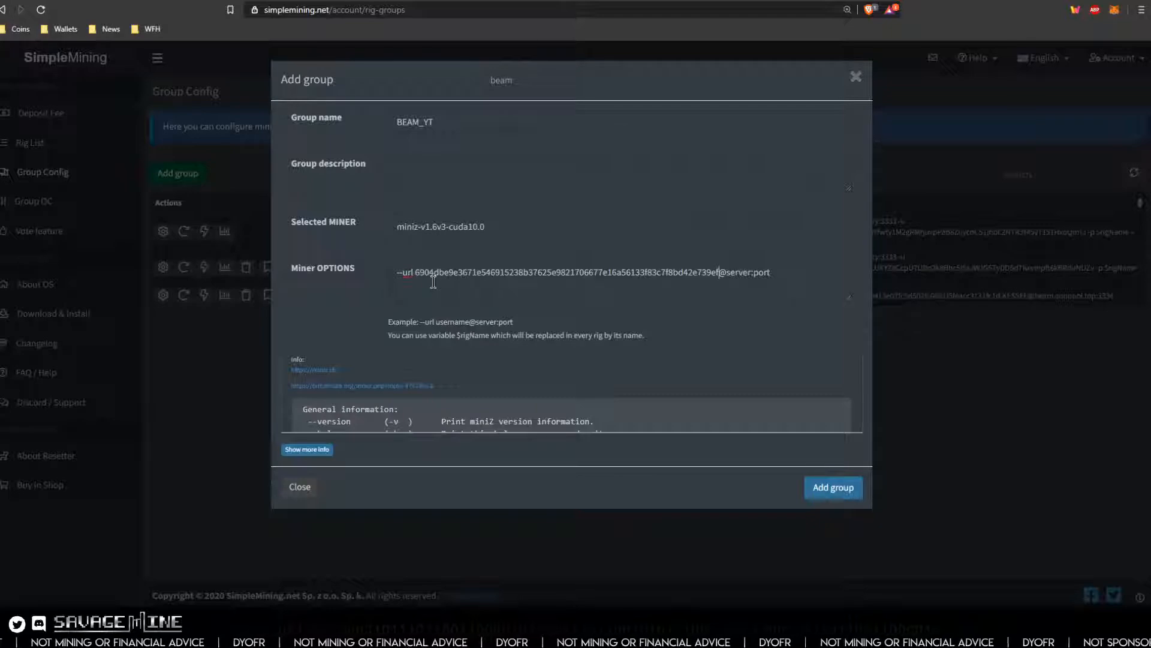
{"action": "key", "text": "ctrl+v"}
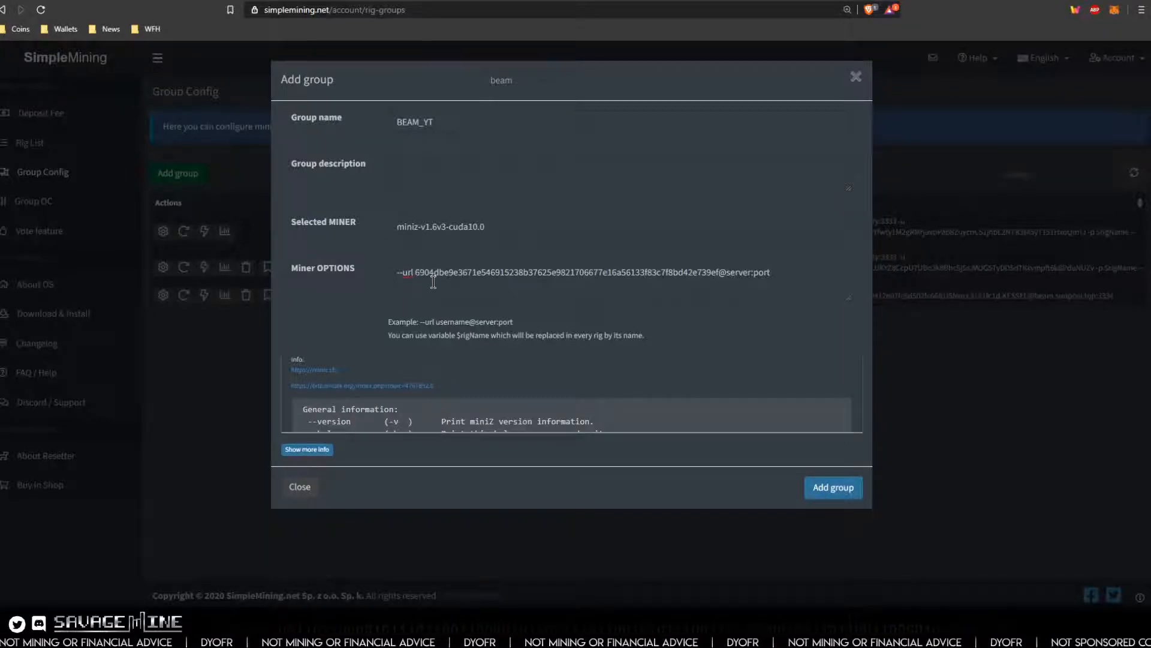
{"action": "type", "text": "."}
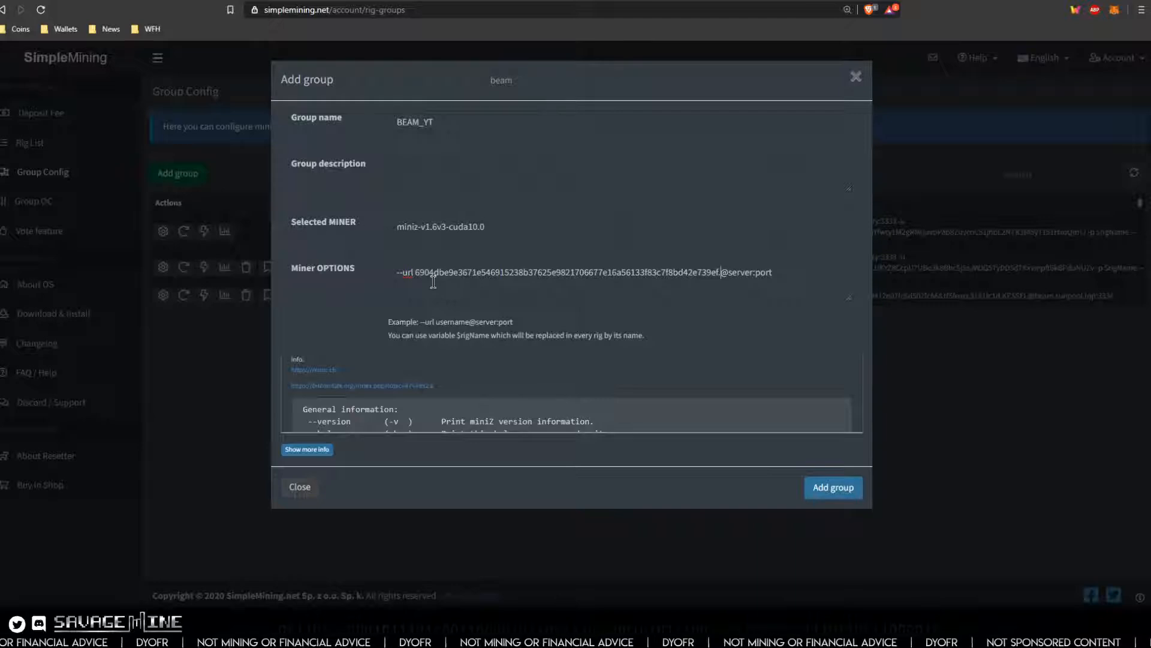
- Widen the miner options text box so the full option string fits
{"action": "left_click_drag", "start_coordinate": [848, 297], "coordinate": [1087, 295]}
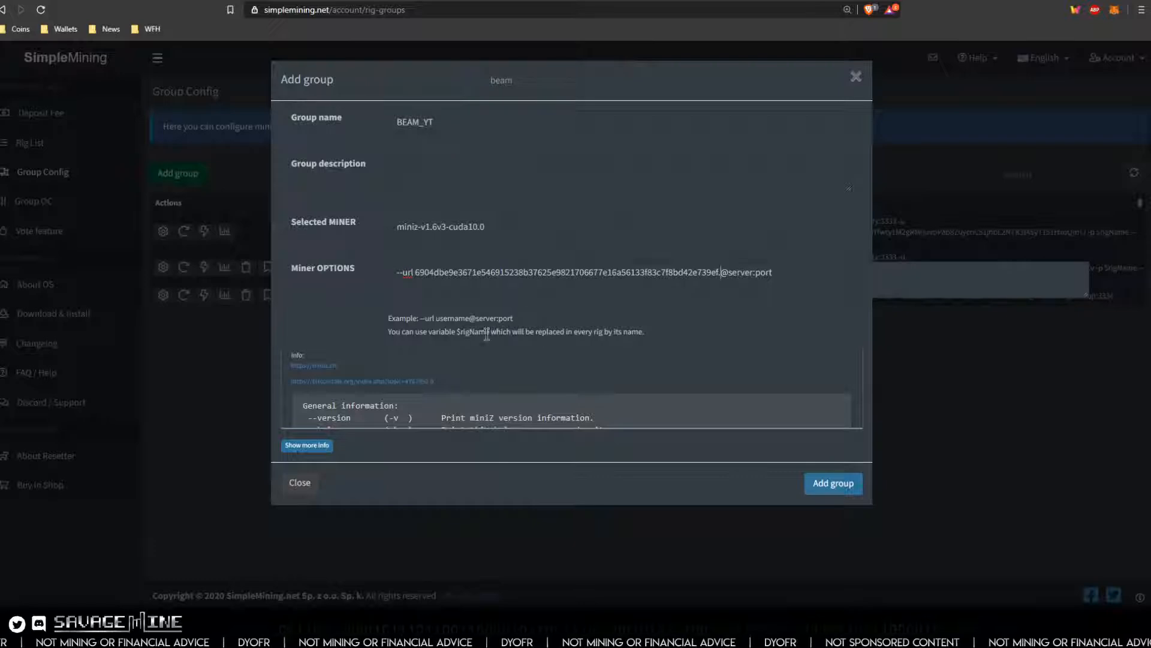
{"action": "left_click_drag", "start_coordinate": [461, 333], "coordinate": [482, 341]}
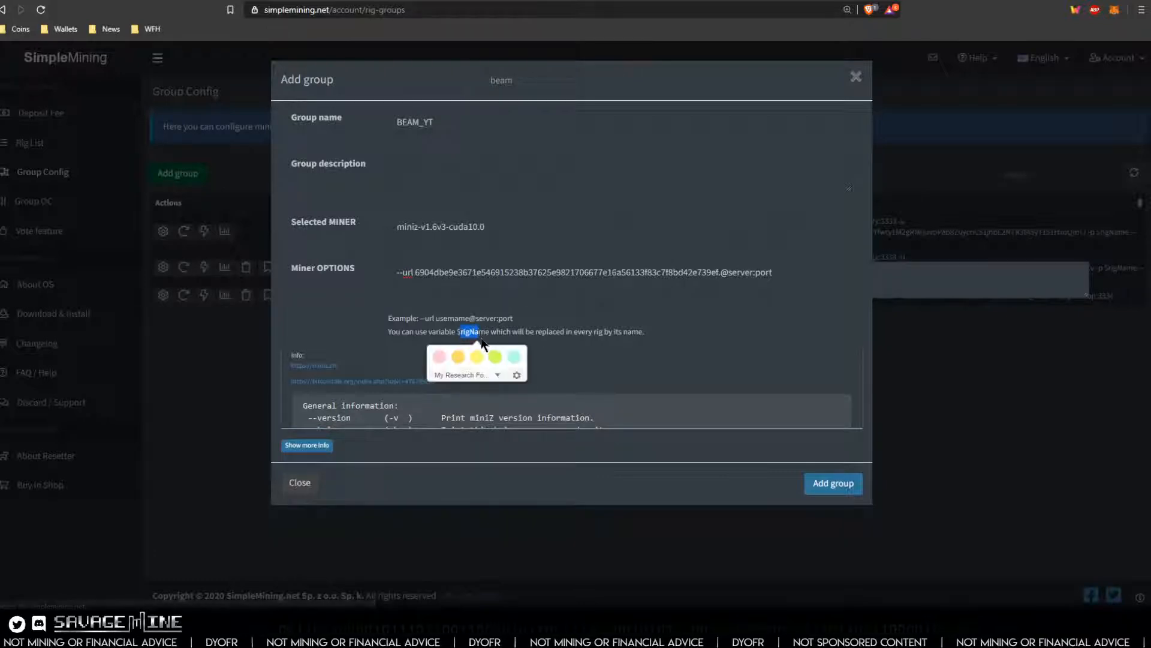
{"action": "left_click", "coordinate": [486, 337]}
{"action": "double_click", "coordinate": [484, 334]}
{"action": "left_click", "coordinate": [506, 358]}
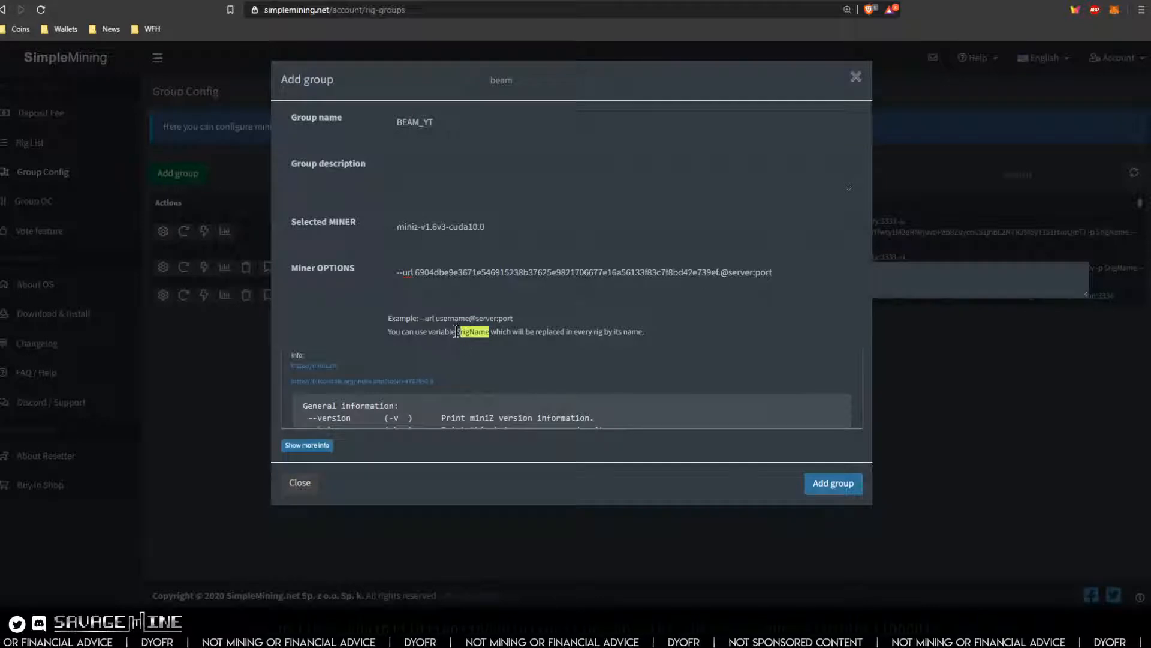
{"action": "left_click_drag", "start_coordinate": [456, 332], "coordinate": [471, 340]}
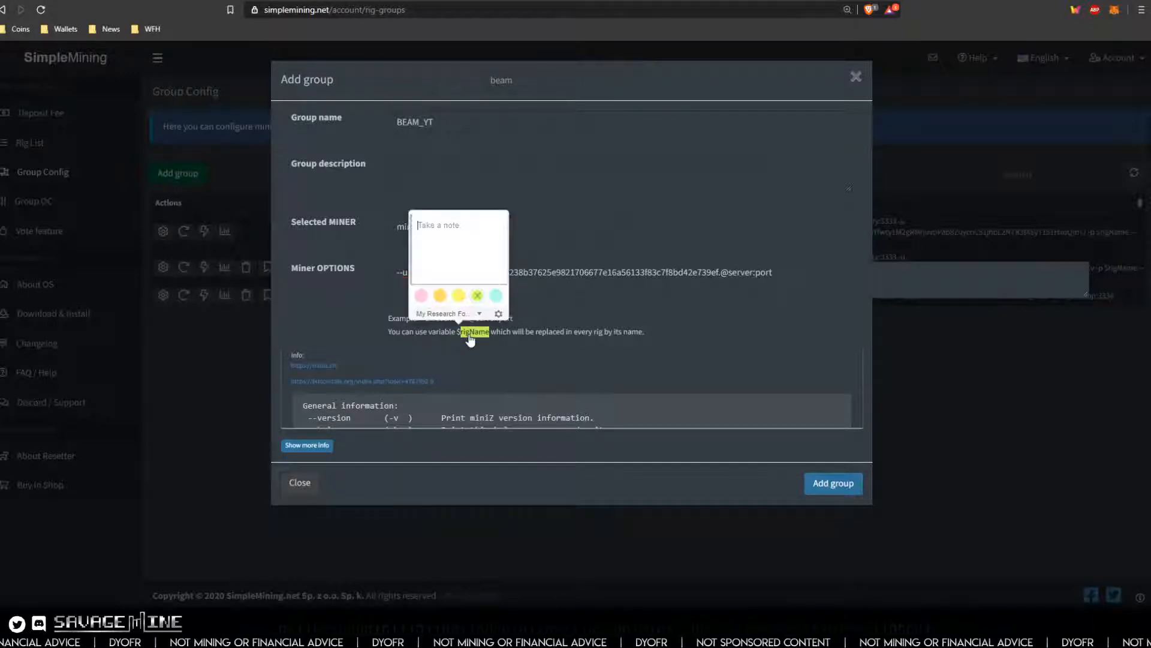
{"action": "left_click", "coordinate": [481, 312]}
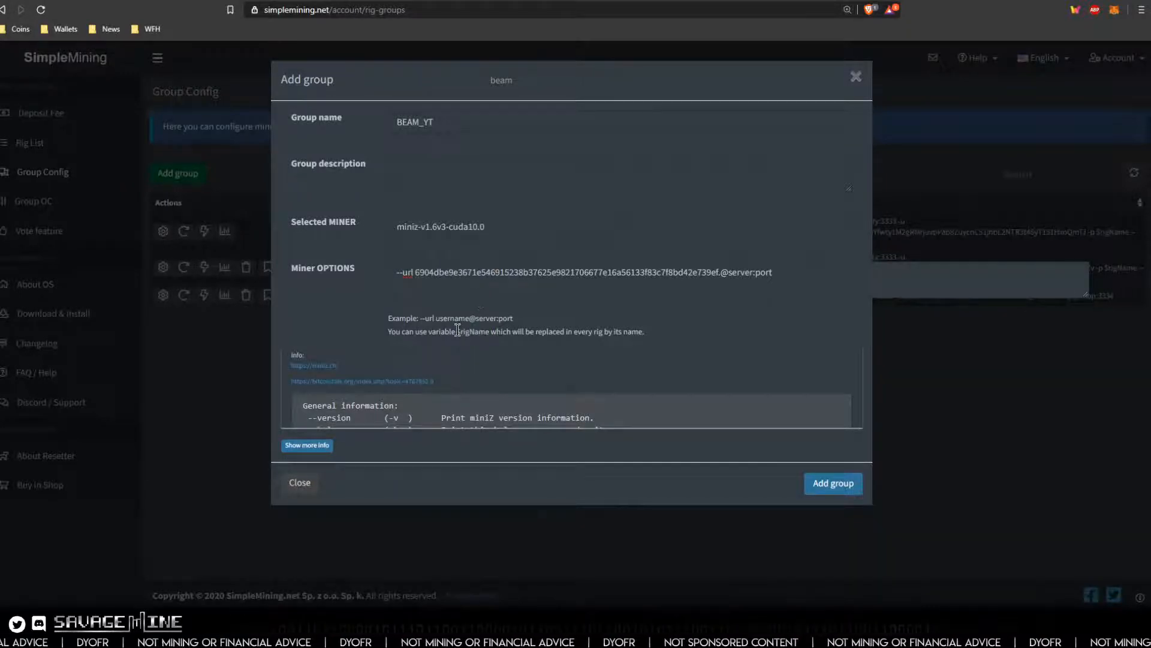
{"action": "left_click_drag", "start_coordinate": [457, 332], "coordinate": [490, 331]}
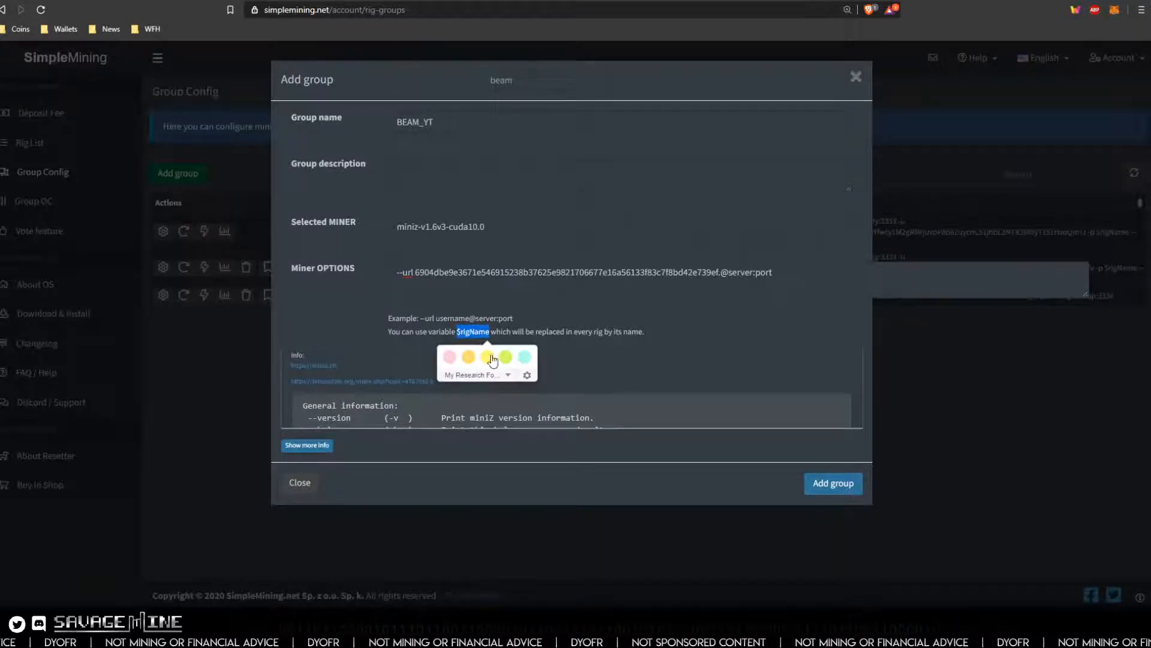
{"action": "left_click", "coordinate": [505, 362]}
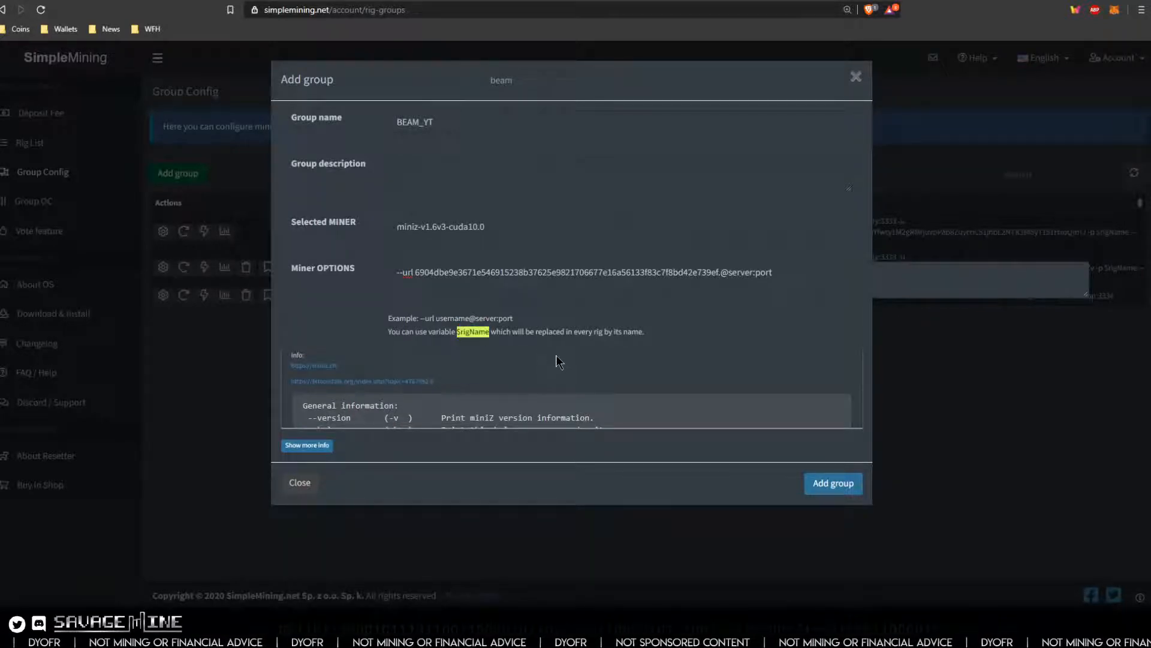
{"action": "left_click", "coordinate": [722, 273]}
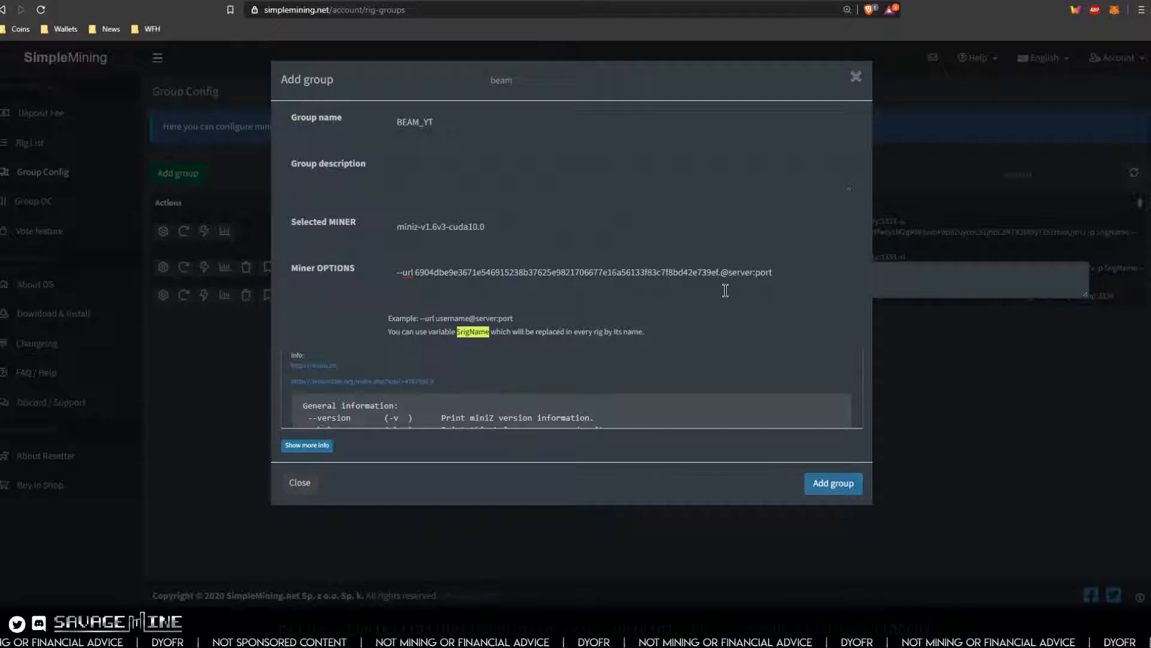
{"action": "key", "text": "ctrl+v"}
{"action": "key", "text": "ctrl+z"}
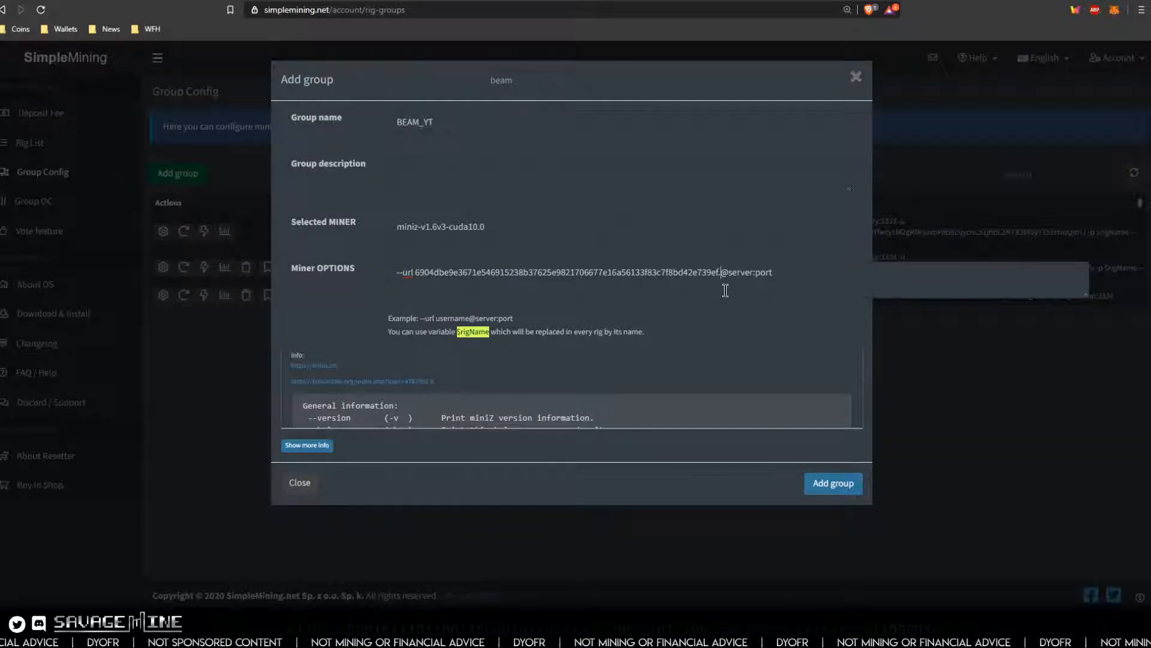
{"action": "type", "text": "$rigName"}
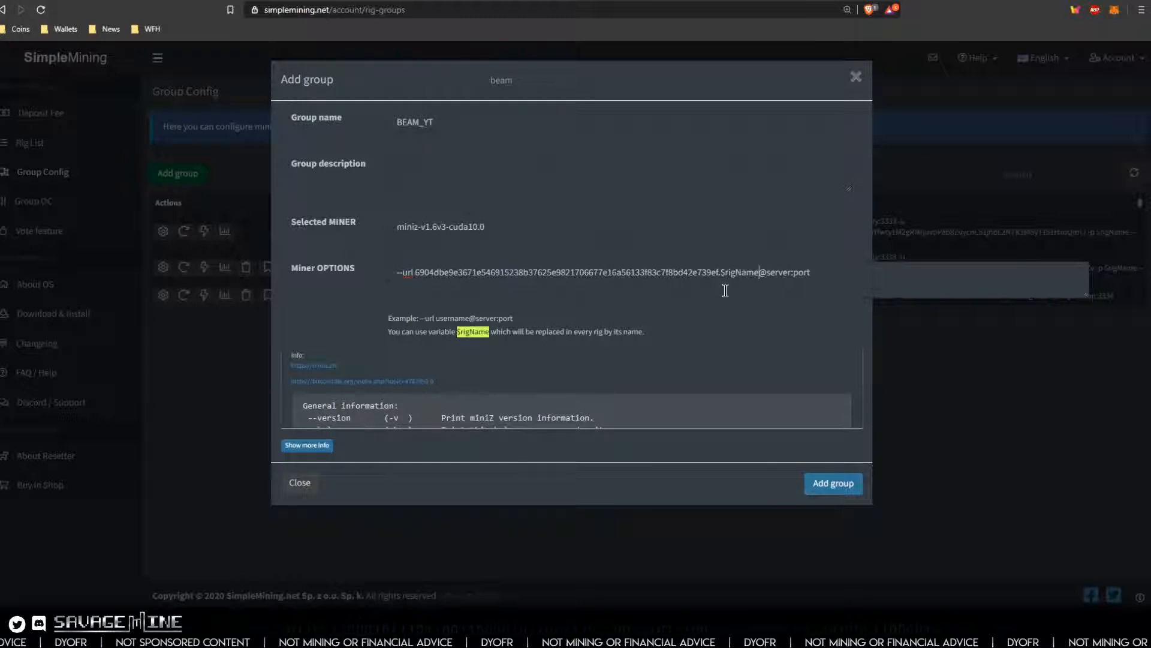
- Replace the server:port placeholder in the miner options with beam-us.leafpool.com:4444
{"action": "left_click", "coordinate": [767, 273]}
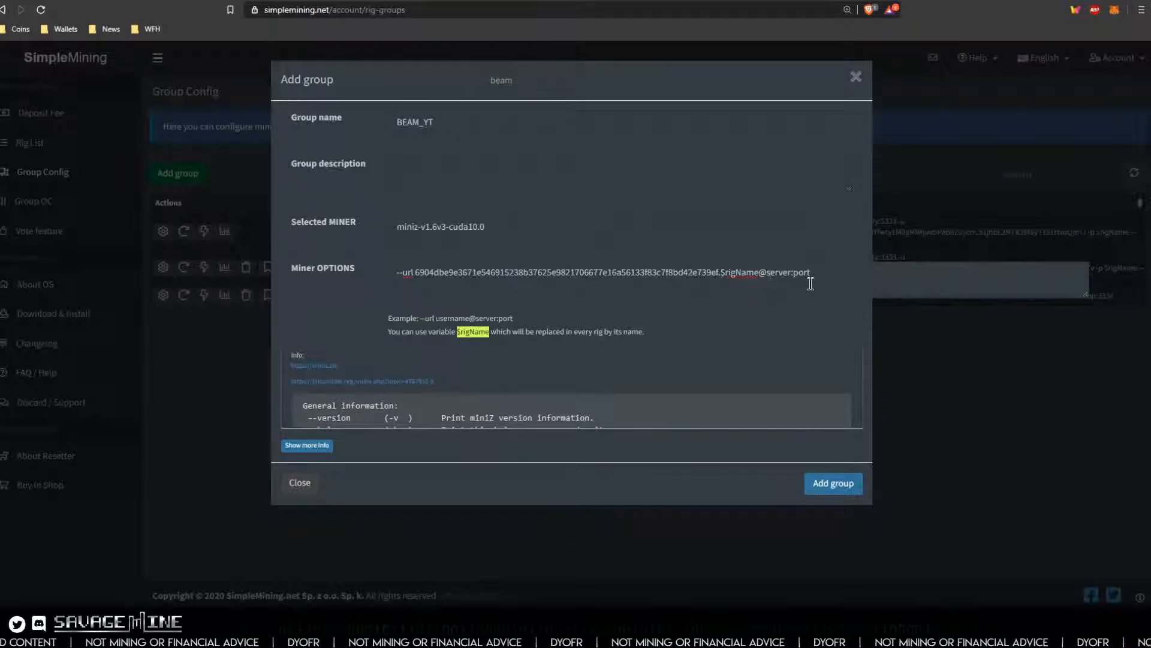
{"action": "key", "text": "shift+Right"}
{"action": "key", "text": "shift+Right"}
{"action": "key", "text": "shift+Right"}
{"action": "key", "text": "shift+Right"}
{"action": "key", "text": "shift+Right"}
{"action": "key", "text": "shift+Right"}
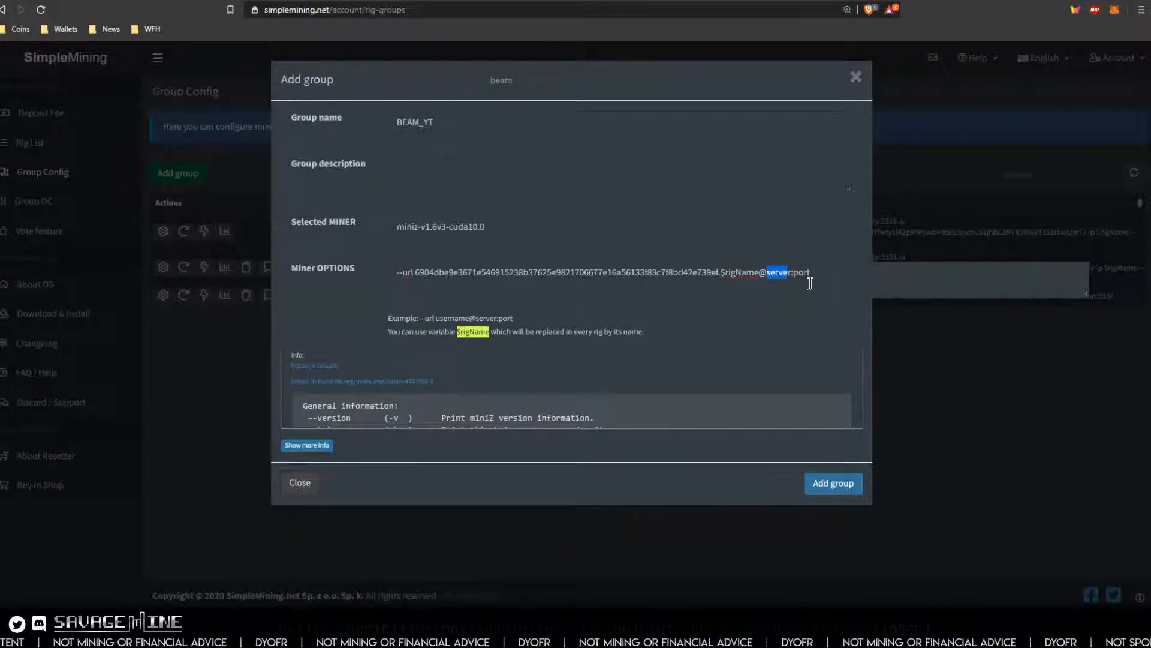
{"action": "key", "text": "ctrl+v"}
{"action": "key", "text": "Delete"}
{"action": "key", "text": "Delete"}
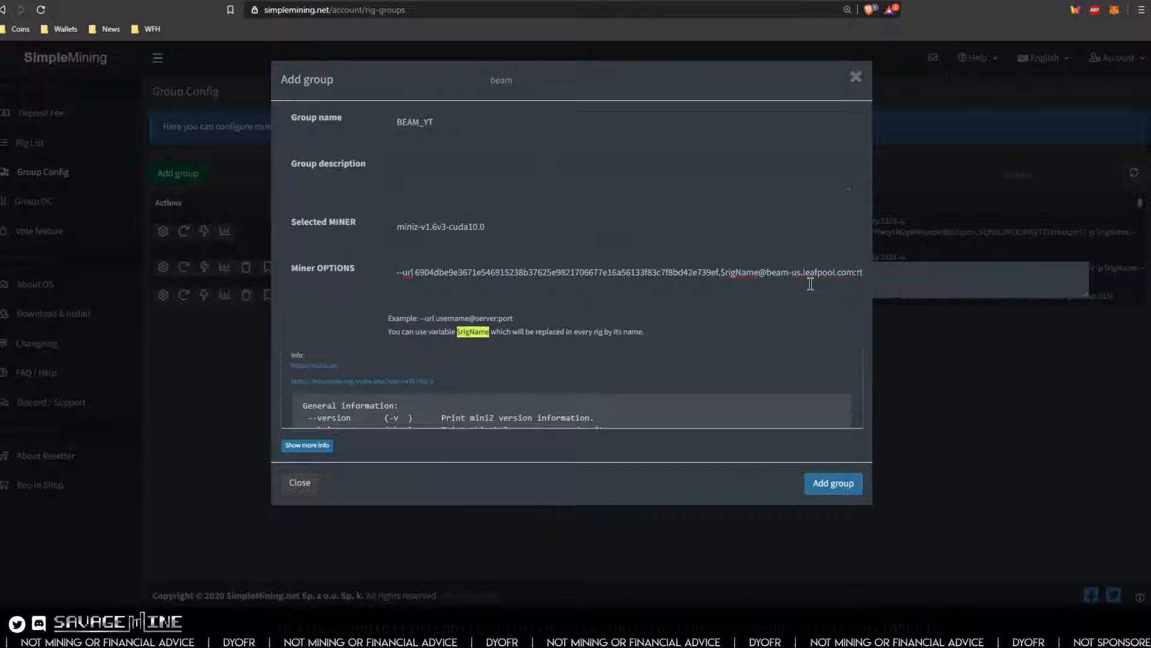
{"action": "type", "text": "44"}
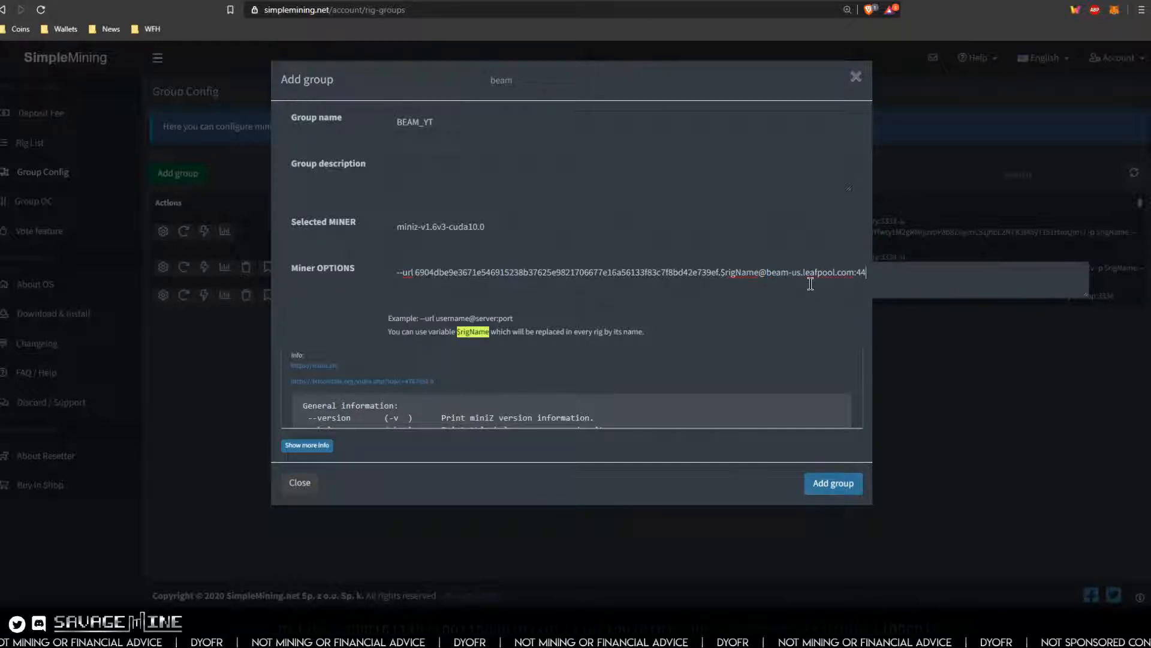
{"action": "type", "text": "44"}
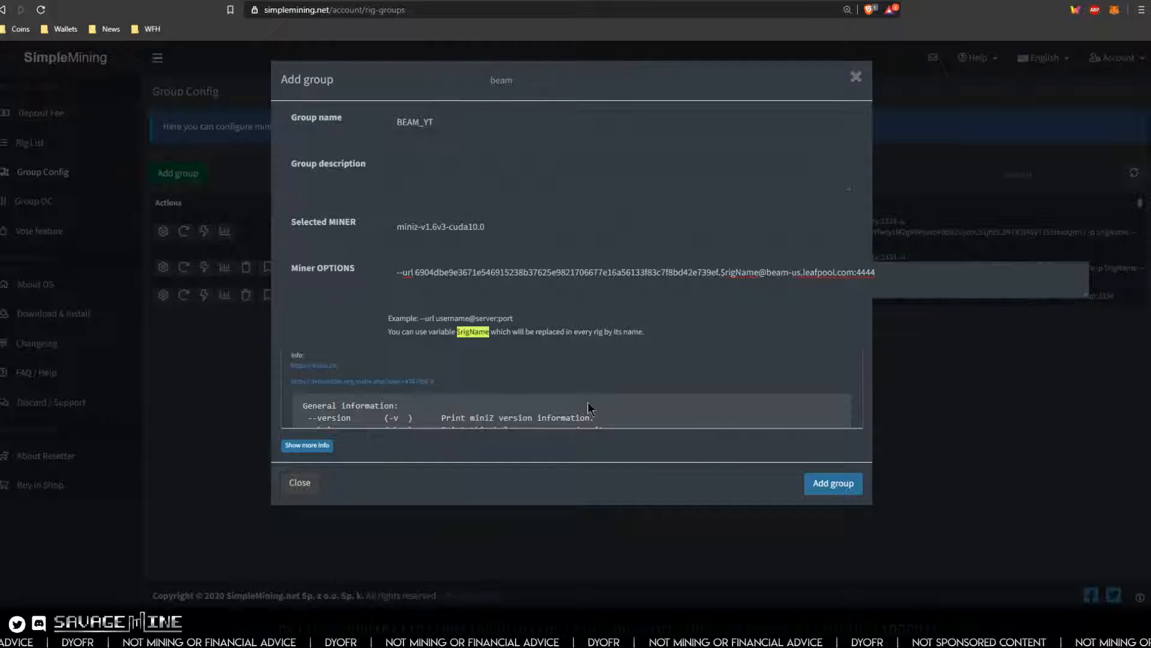
- Expand the miniZ option reference to check the optimisation flags, and append --ocX to the end of the miner options
{"action": "left_click", "coordinate": [322, 445]}
{"action": "scroll", "coordinate": [333, 451], "scroll_direction": "down", "scroll_amount": 5}
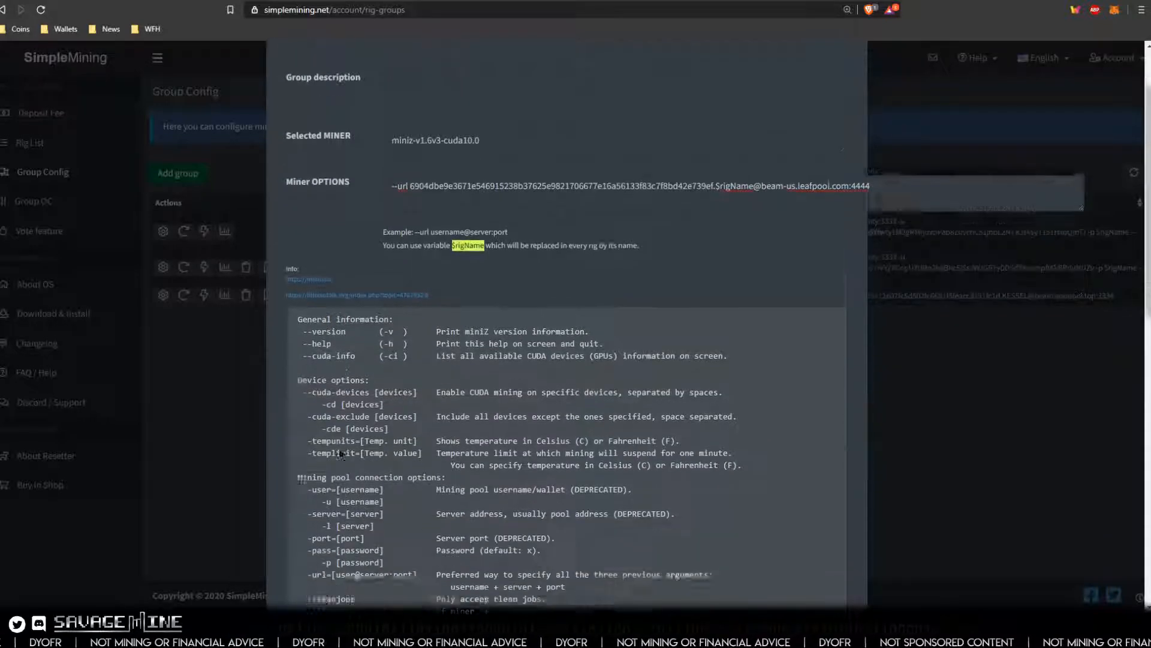
{"action": "scroll", "coordinate": [339, 450], "scroll_direction": "down", "scroll_amount": 2}
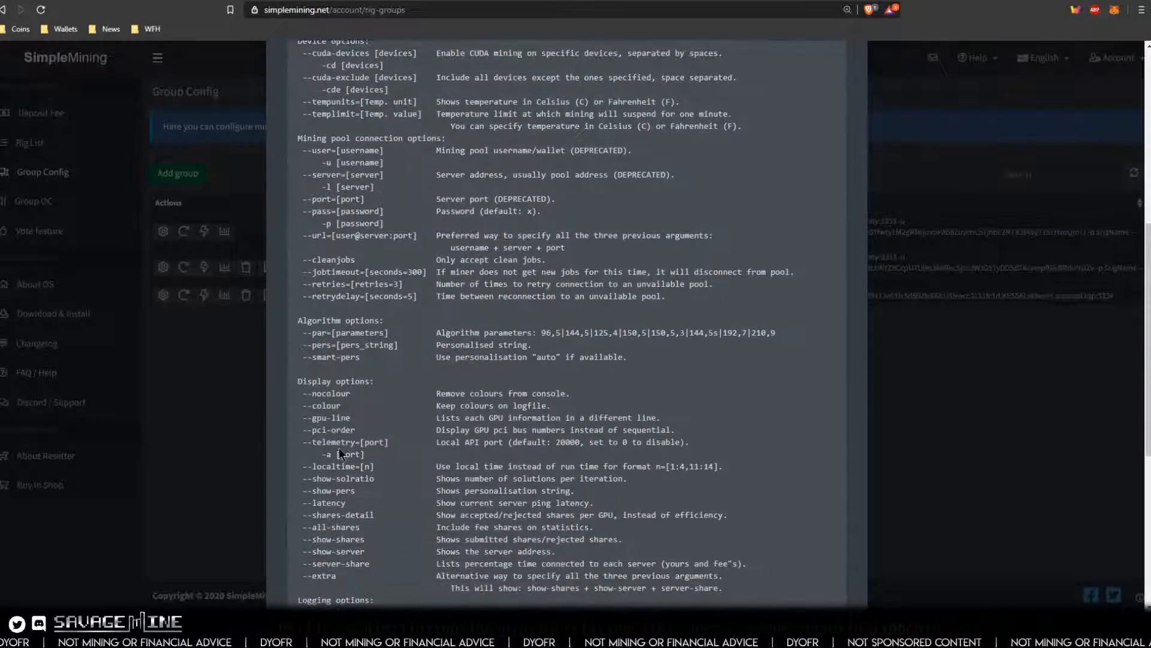
{"action": "scroll", "coordinate": [340, 448], "scroll_direction": "down", "scroll_amount": 4}
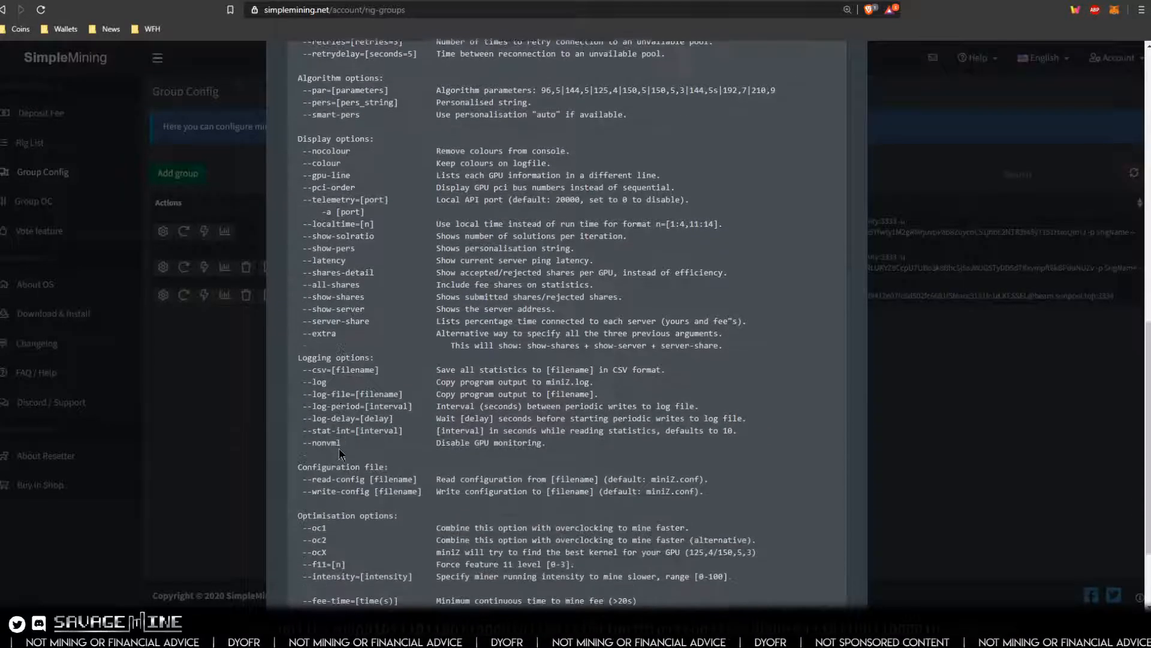
{"action": "scroll", "coordinate": [340, 452], "scroll_direction": "down", "scroll_amount": 2}
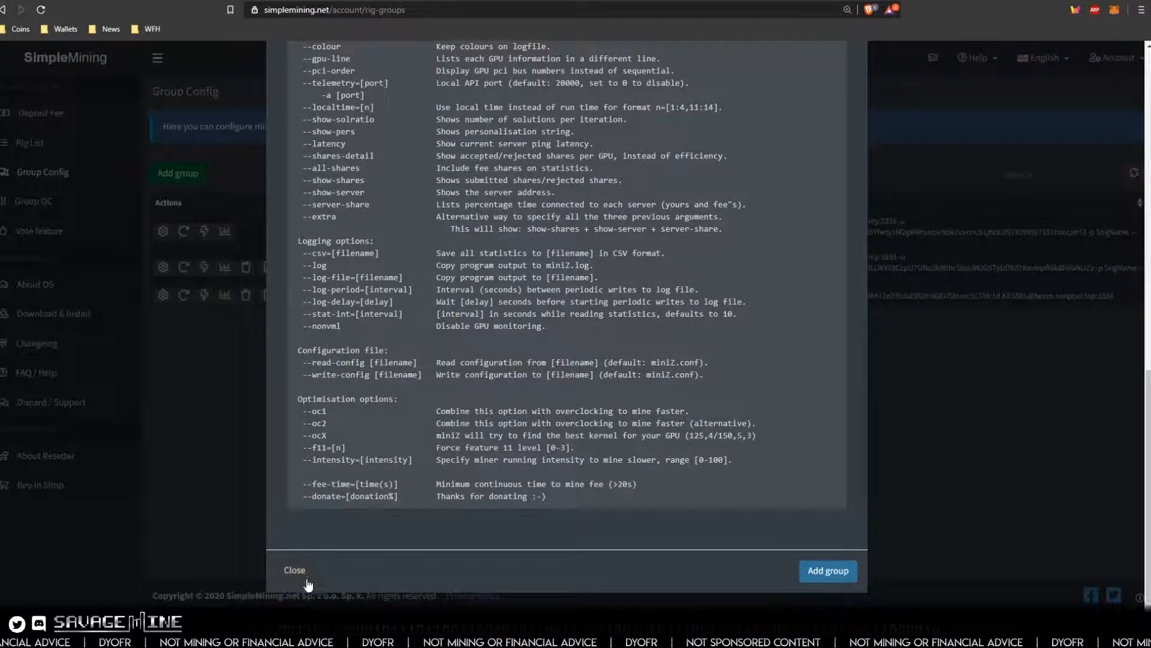
{"action": "scroll", "coordinate": [484, 408], "scroll_direction": "up", "scroll_amount": 15}
{"action": "scroll", "coordinate": [484, 408], "scroll_direction": "up", "scroll_amount": 4}
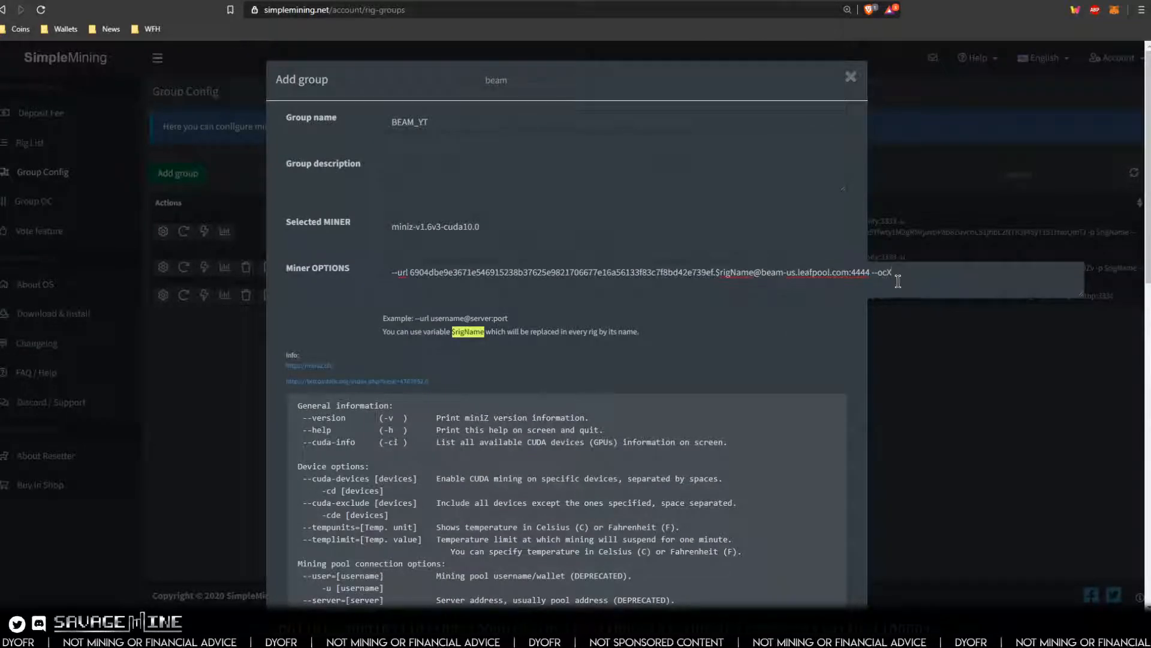
- Save the BEAM_YT configuration as a new group
{"action": "scroll", "coordinate": [748, 329], "scroll_direction": "down", "scroll_amount": 3}
{"action": "scroll", "coordinate": [751, 328], "scroll_direction": "down", "scroll_amount": 15}
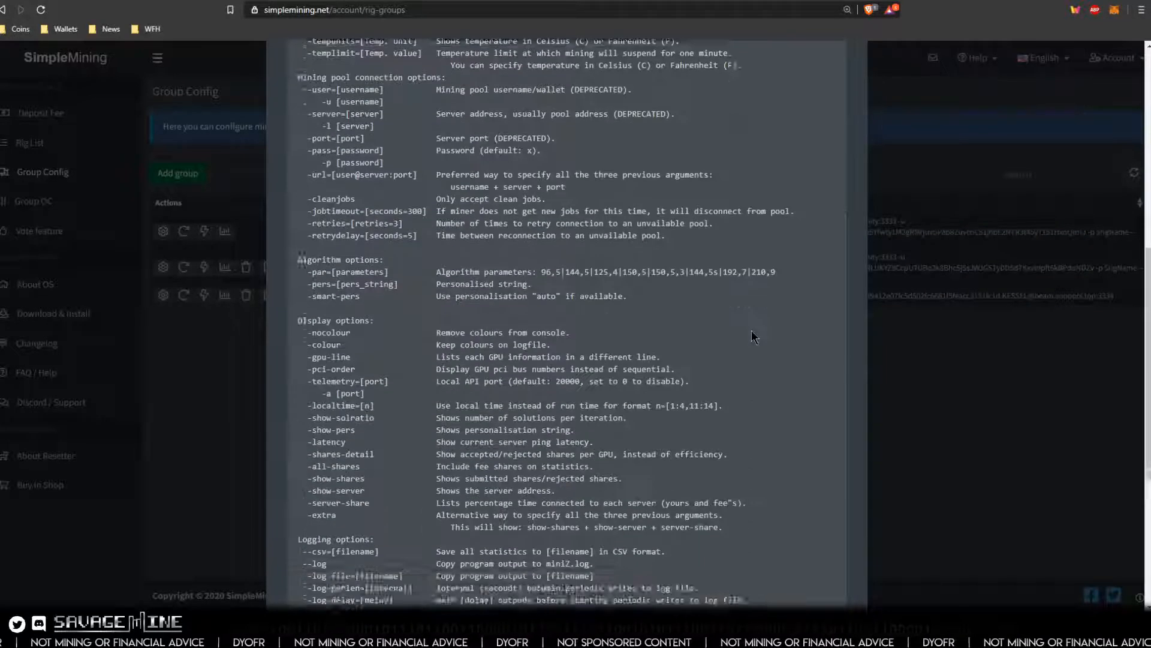
{"action": "left_click", "coordinate": [828, 571]}
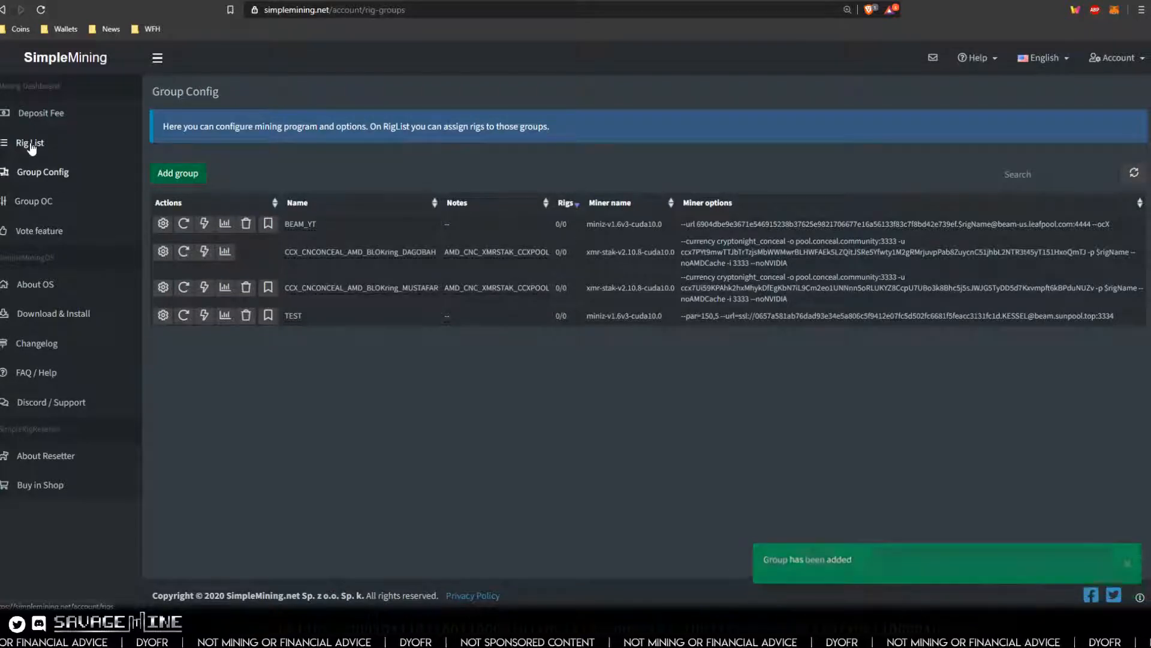
- Assign the BEAM_YT group config to the SavageMine_KESSEL rig in the rig list, using the Reload option
{"action": "left_click", "coordinate": [31, 144]}
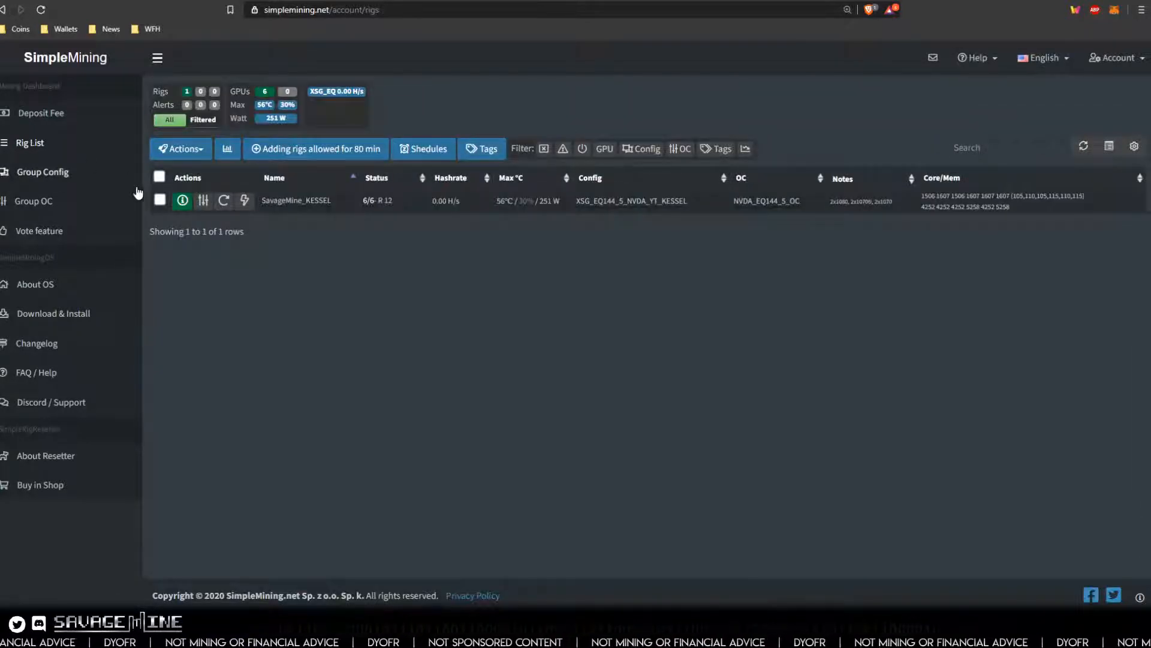
{"action": "left_click", "coordinate": [160, 199]}
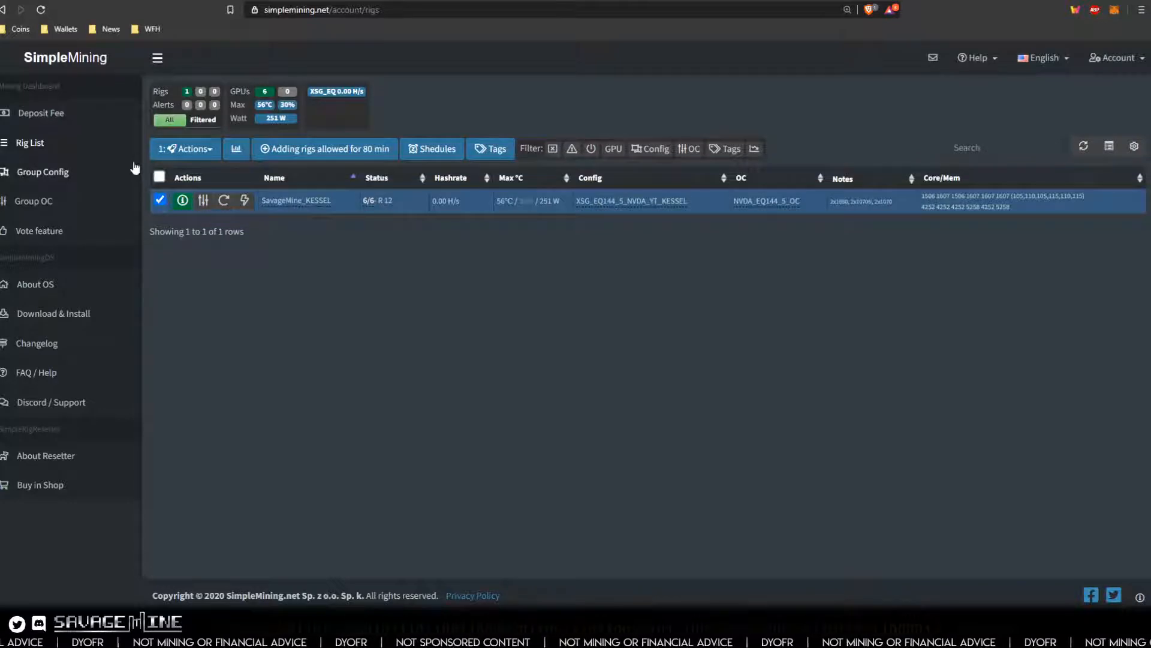
{"action": "left_click", "coordinate": [174, 150]}
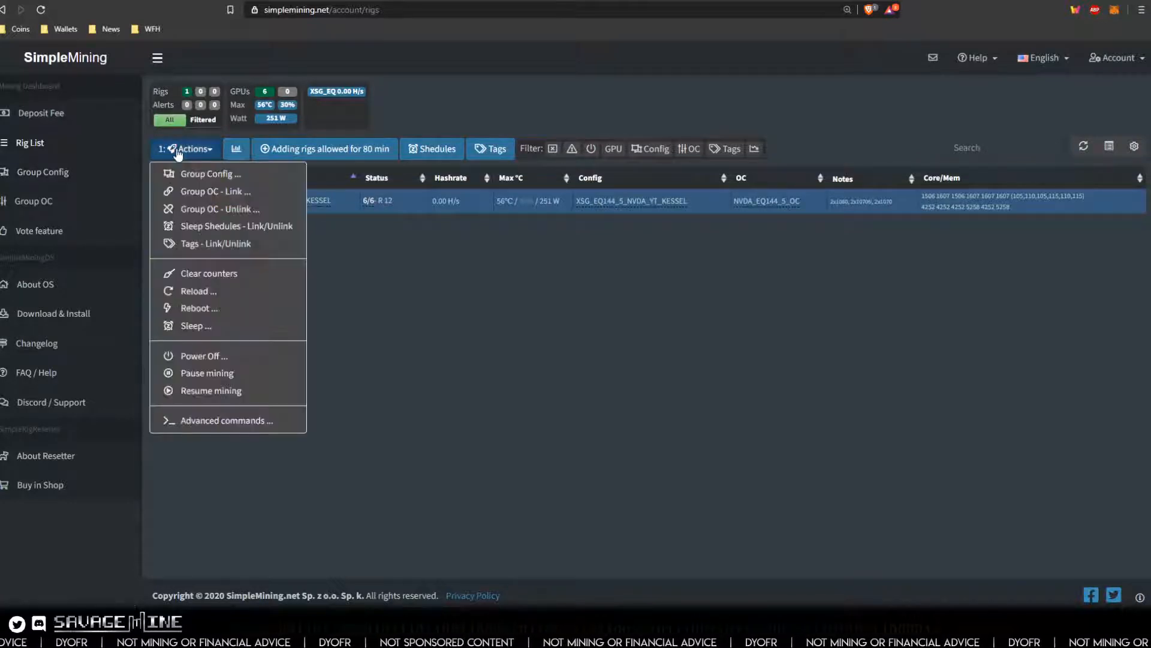
{"action": "left_click", "coordinate": [199, 174]}
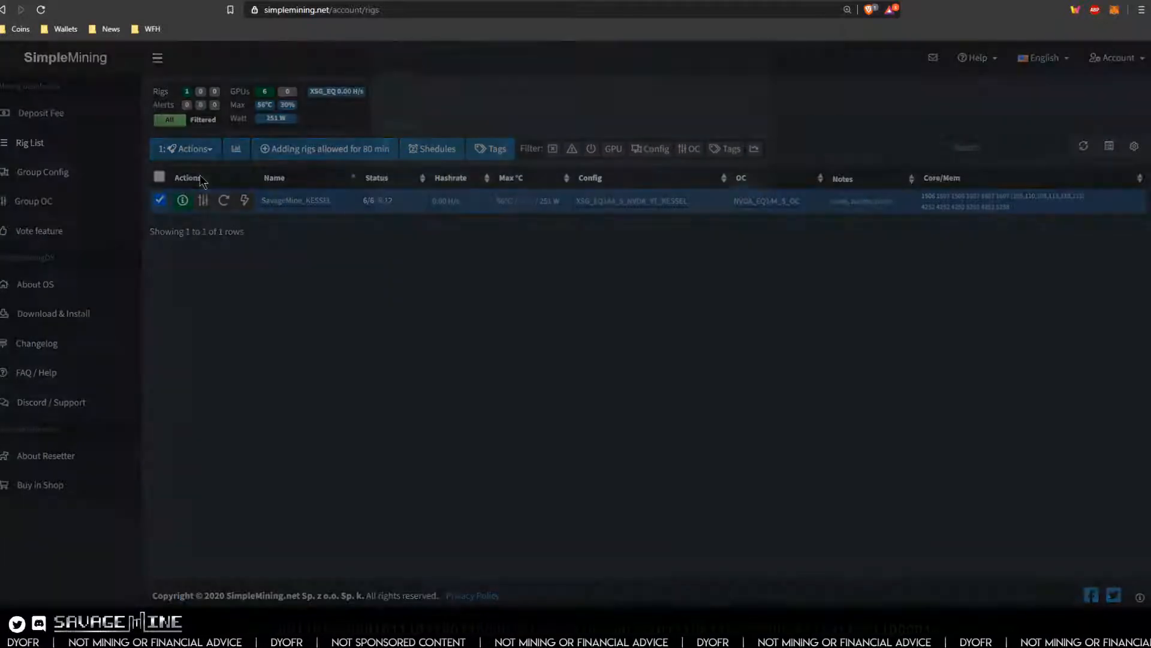
{"action": "left_click", "coordinate": [430, 141]}
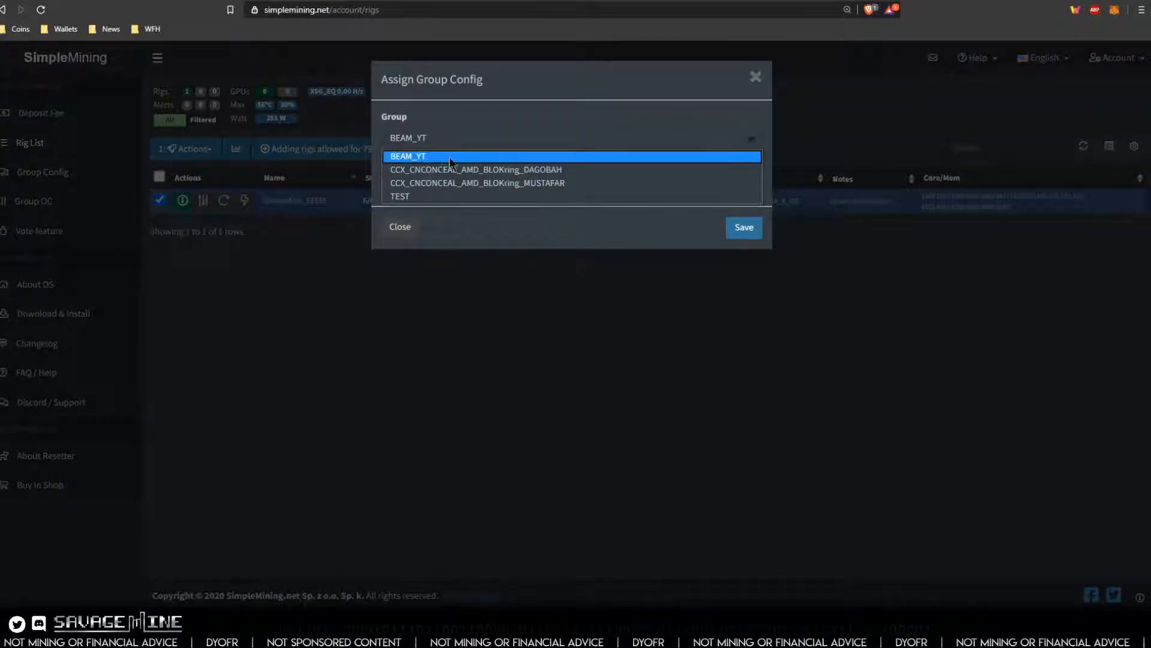
{"action": "left_click", "coordinate": [426, 156]}
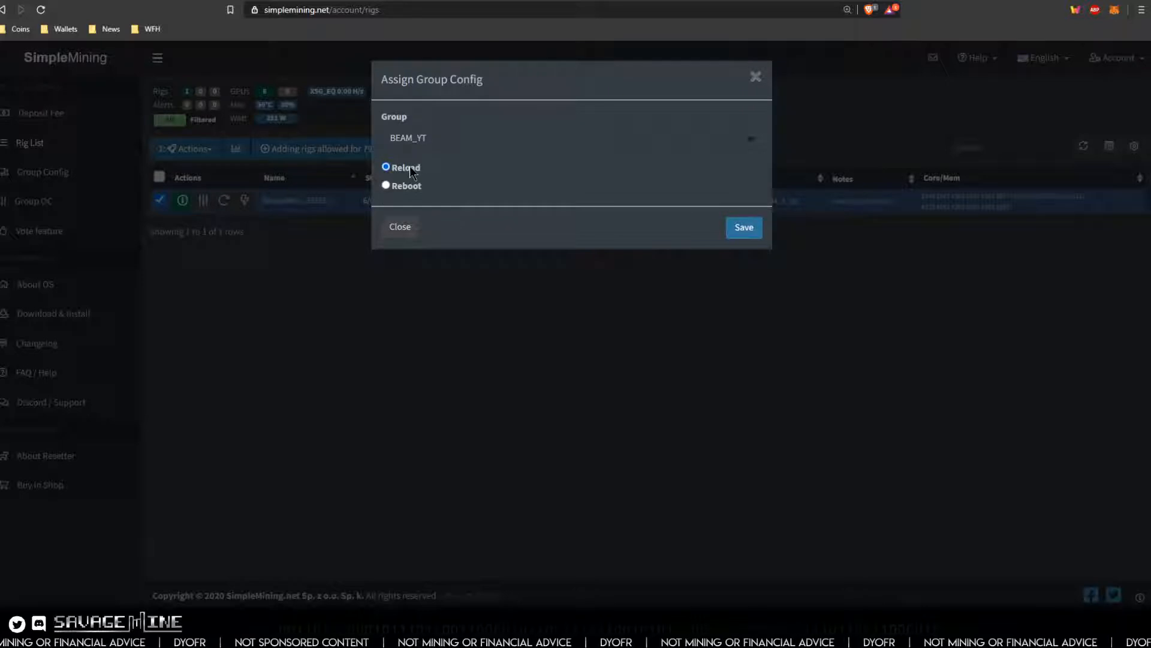
{"action": "left_click", "coordinate": [744, 227]}
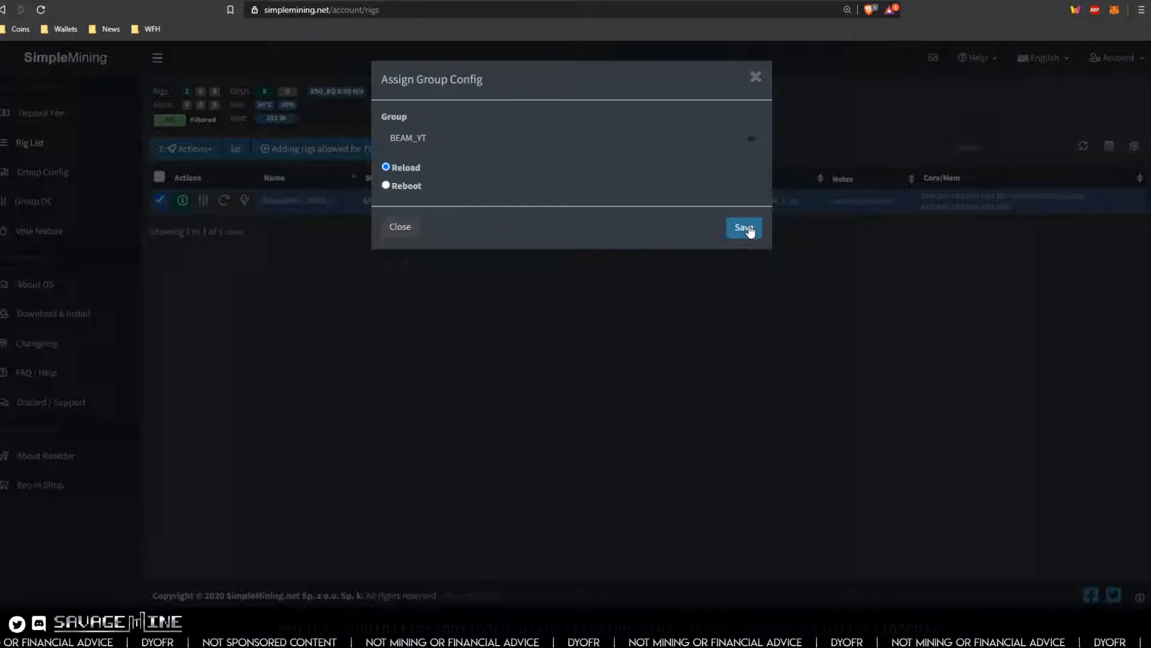
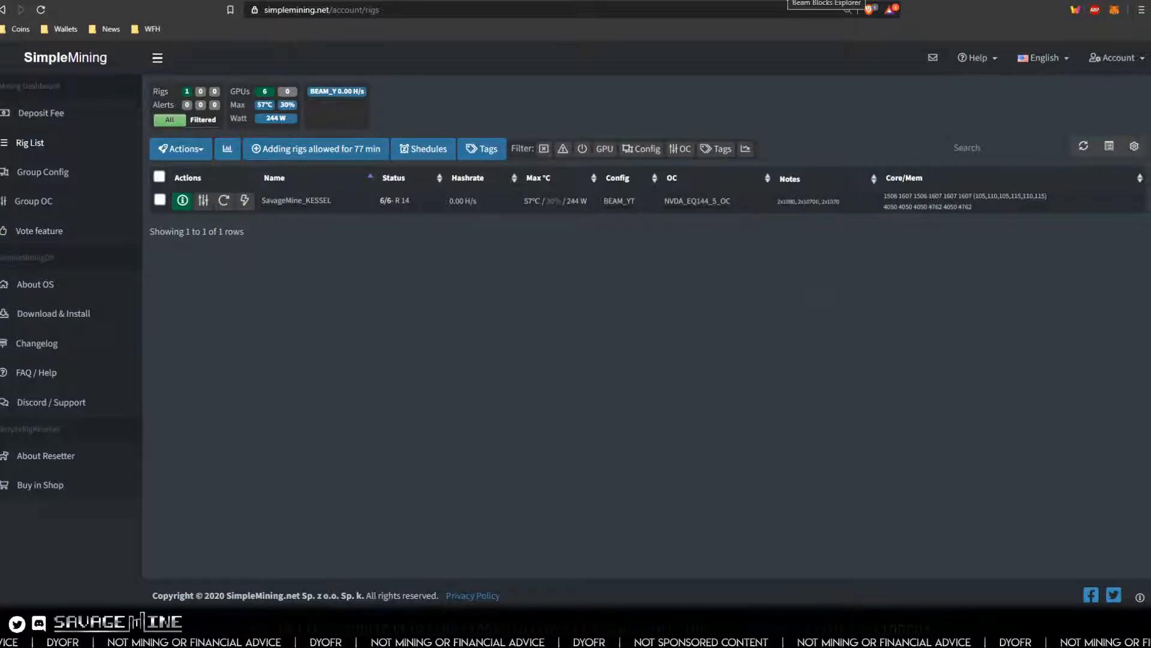
- Copy the miniZ sample arguments from --par=beam3 through --ocX on Leafpool's getting-started page, leaving out miniZ.exe
{"action": "left_click", "coordinate": [785, 0]}
{"action": "left_click", "coordinate": [725, 1]}
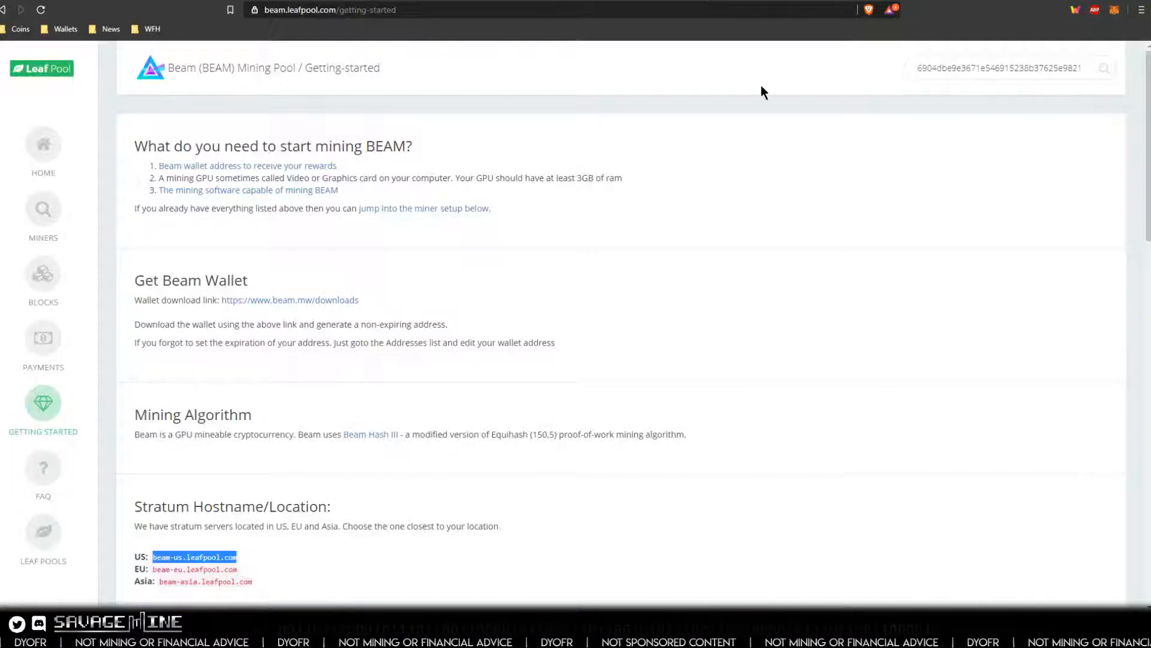
{"action": "scroll", "coordinate": [376, 311], "scroll_direction": "down", "scroll_amount": 10}
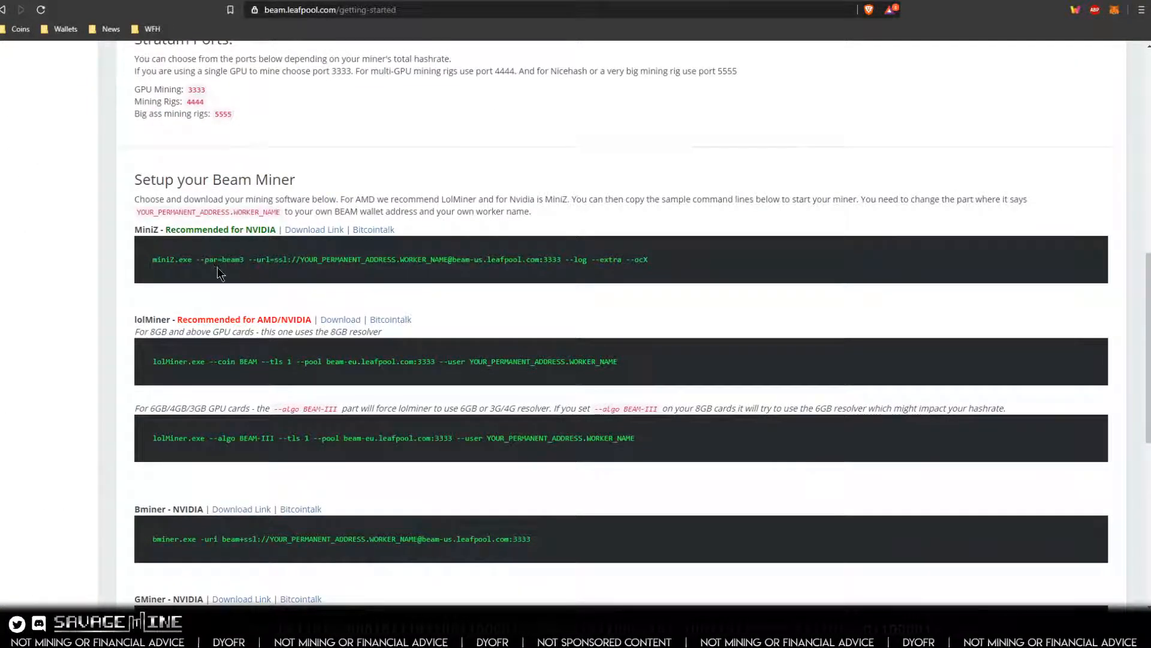
{"action": "left_click_drag", "start_coordinate": [195, 260], "coordinate": [245, 260]}
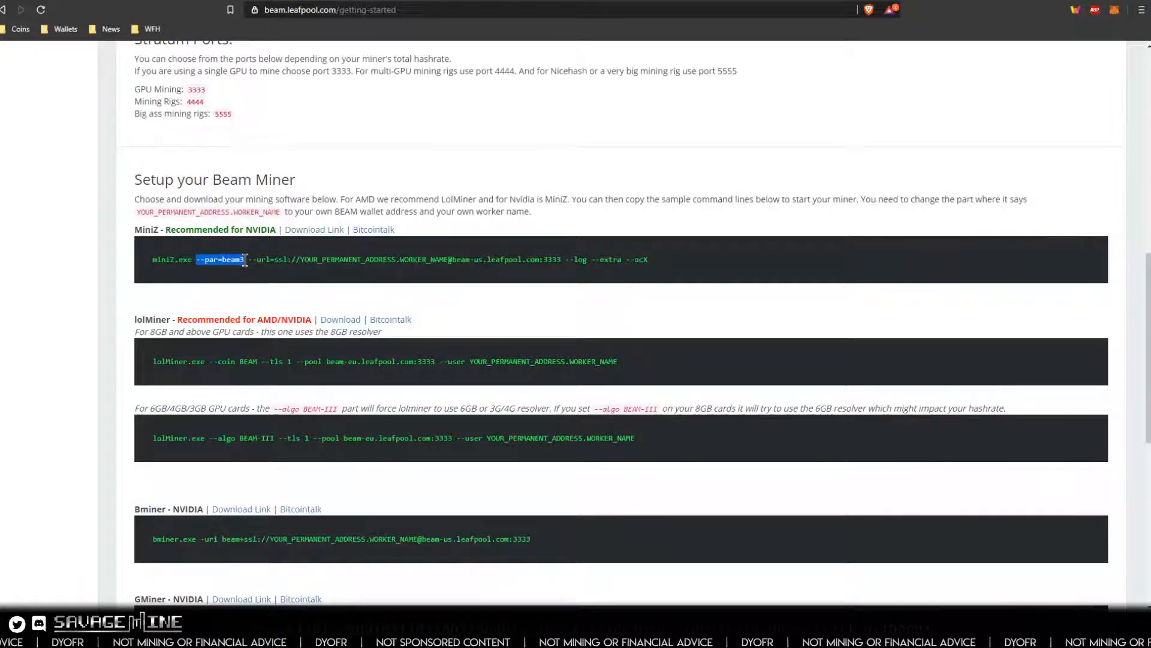
{"action": "mouse_move", "coordinate": [245, 259]}
{"action": "left_mouse_down"}
{"action": "mouse_move", "coordinate": [655, 268]}
{"action": "mouse_move", "coordinate": [207, 259]}
{"action": "mouse_move", "coordinate": [646, 261]}
{"action": "mouse_move", "coordinate": [647, 273]}
{"action": "left_mouse_up"}
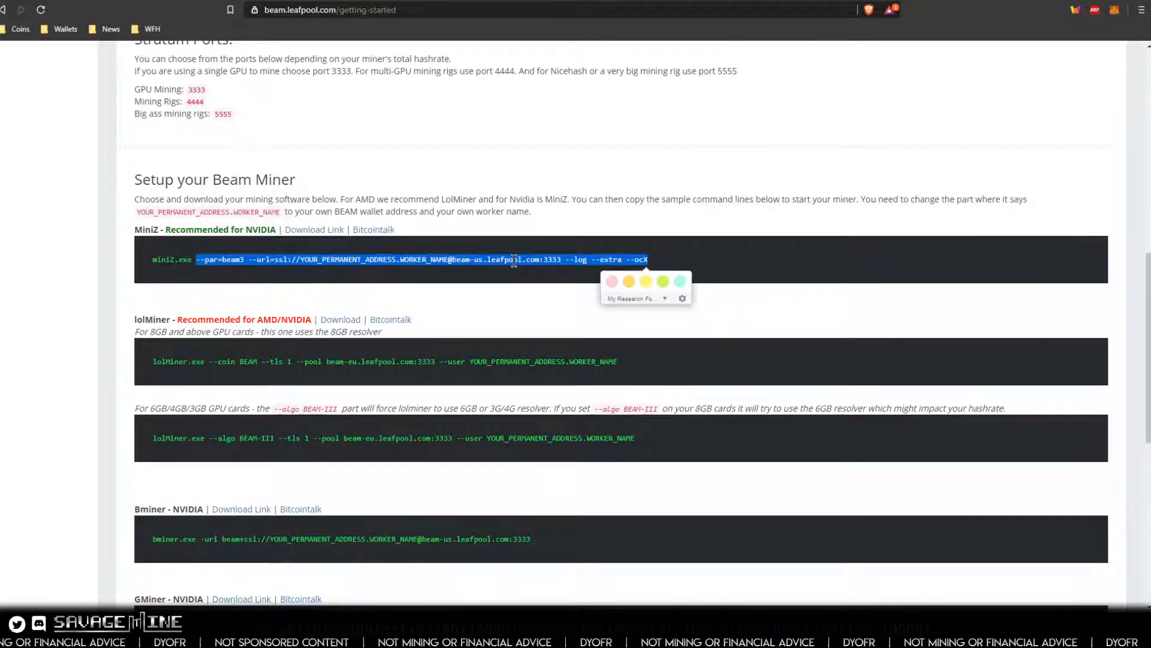
{"action": "right_click", "coordinate": [291, 259]}
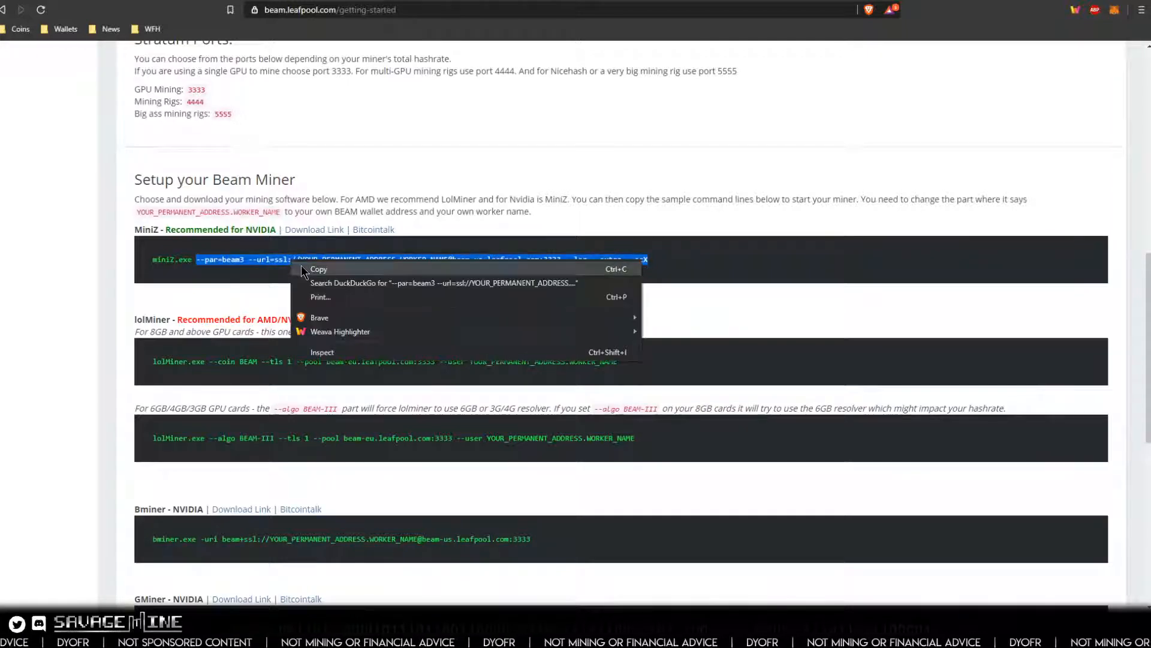
{"action": "left_click", "coordinate": [315, 267]}
{"action": "left_click", "coordinate": [282, 260]}
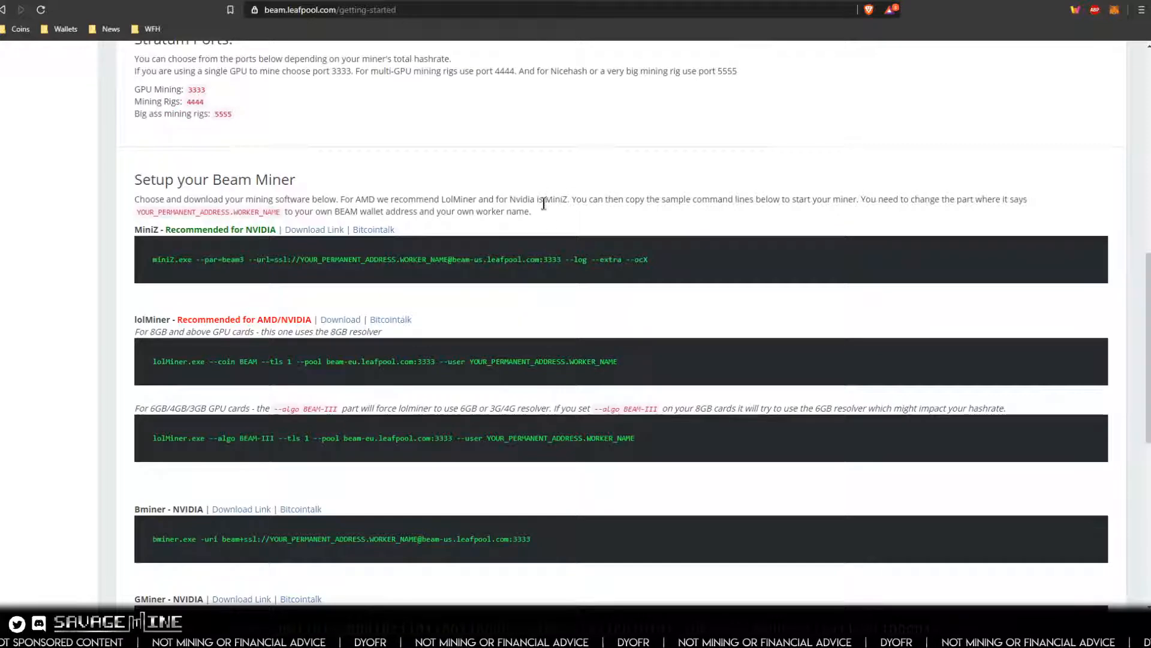
{"action": "scroll", "coordinate": [542, 204], "scroll_direction": "up", "scroll_amount": 6}
{"action": "scroll", "coordinate": [538, 211], "scroll_direction": "up", "scroll_amount": 3}
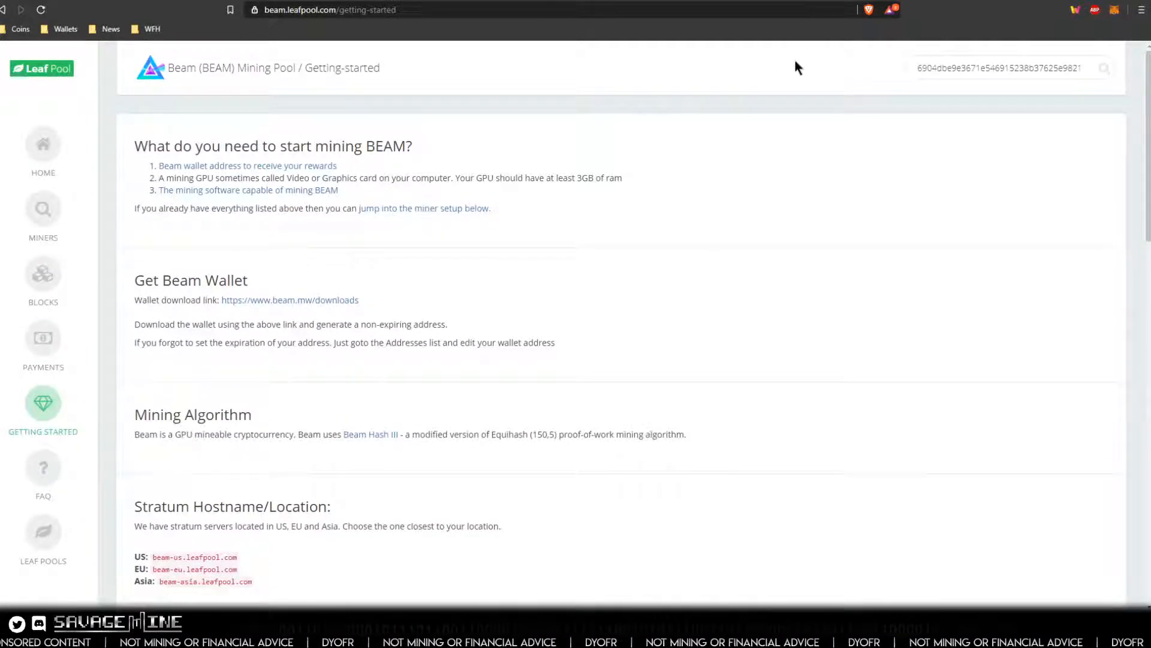
- Replace all miner options of the BEAM_YT group config with the copied miniZ sample arguments, and widen the options field
{"action": "left_click", "coordinate": [983, 1]}
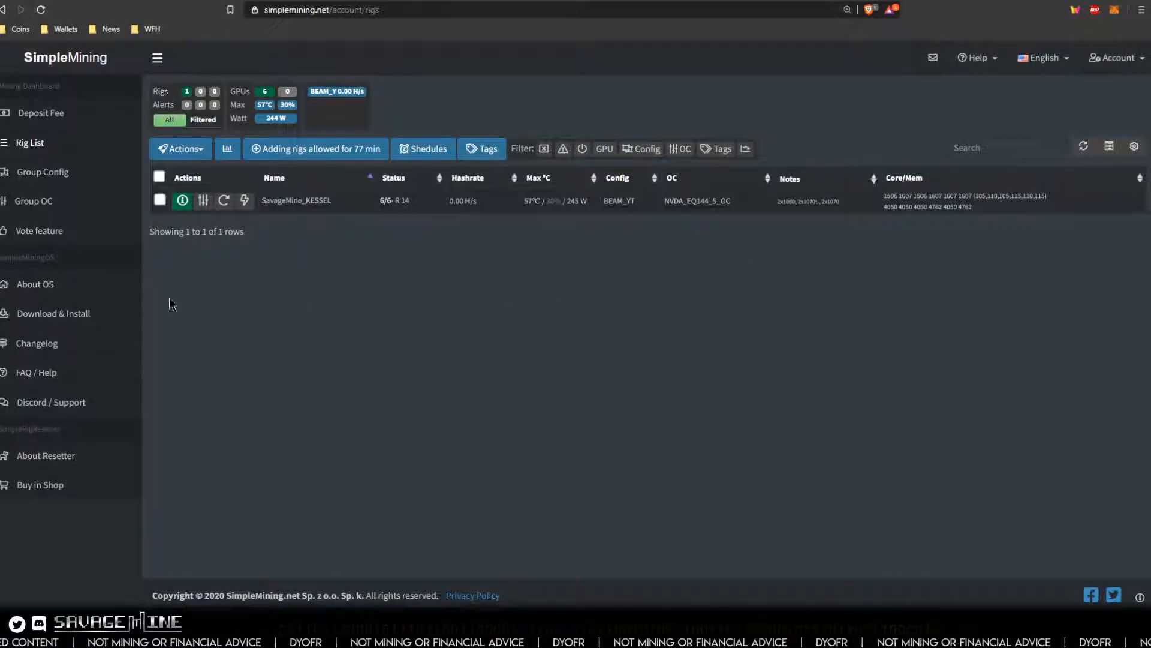
{"action": "left_click", "coordinate": [53, 173]}
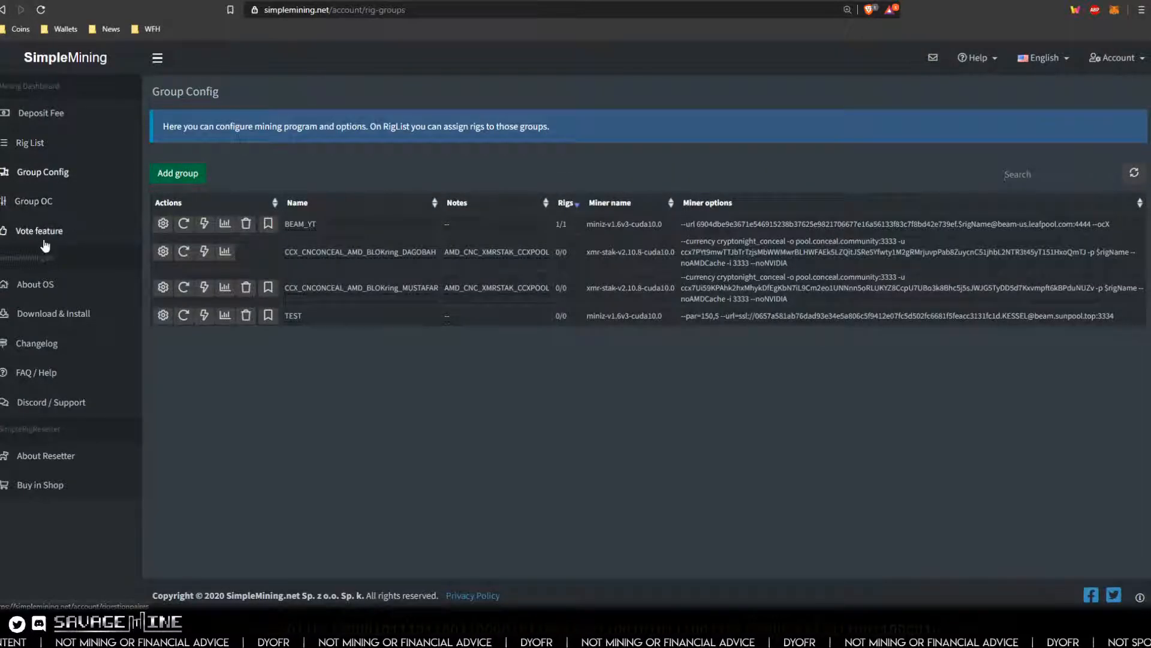
{"action": "left_click", "coordinate": [296, 225]}
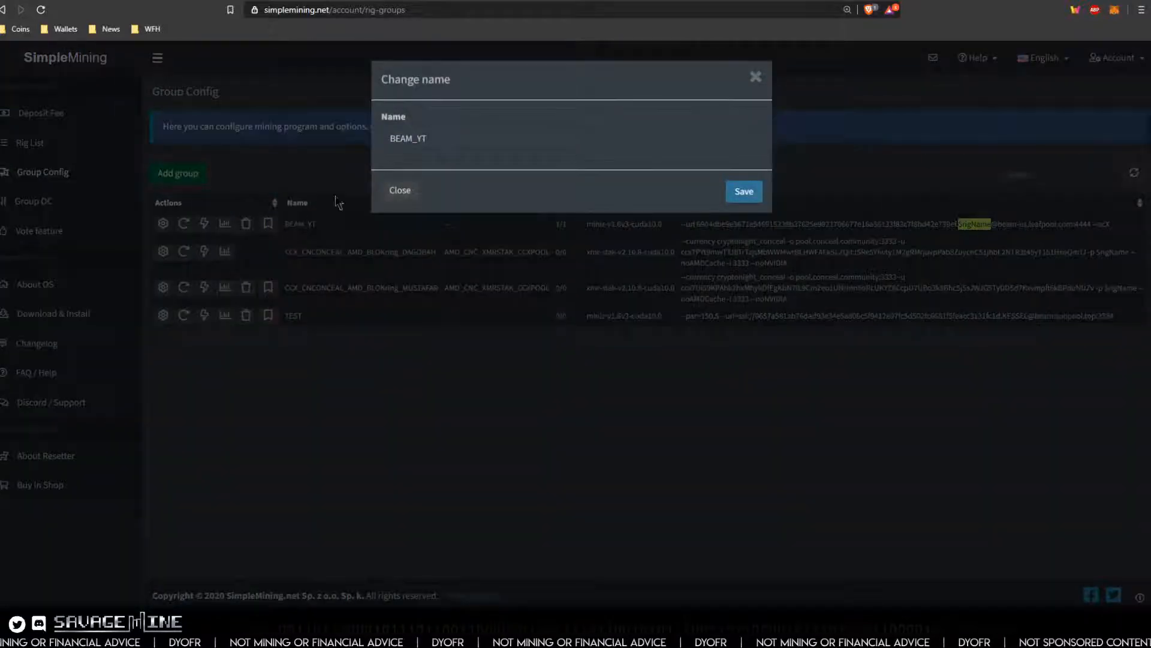
{"action": "left_click", "coordinate": [399, 191]}
{"action": "left_click", "coordinate": [183, 225]}
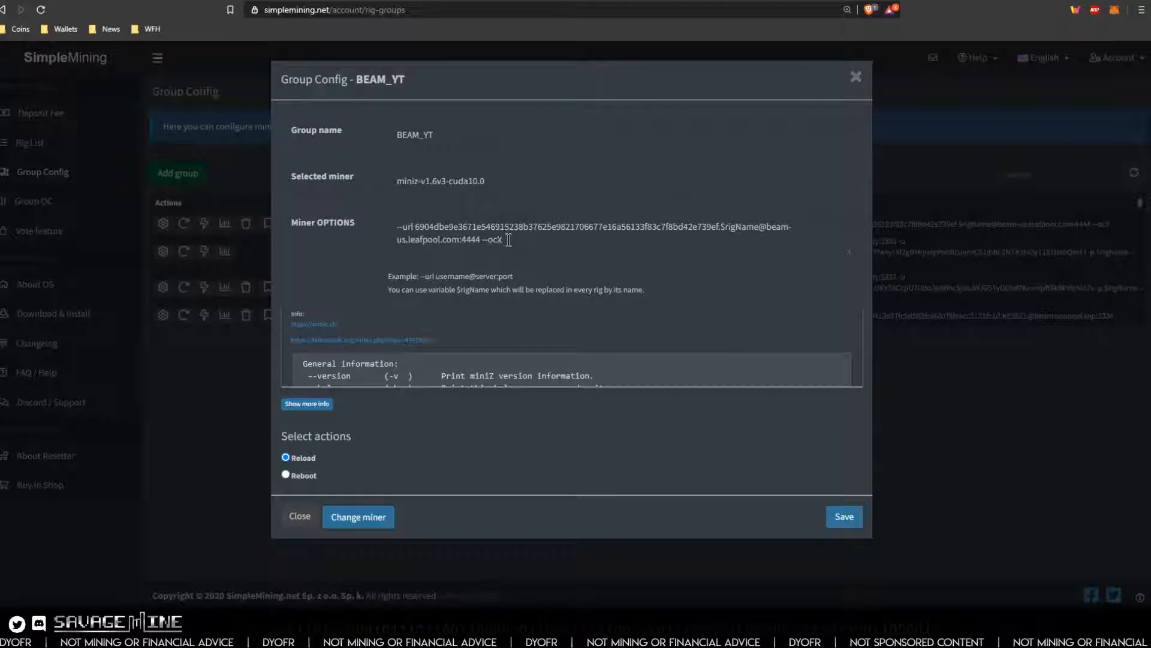
{"action": "left_click_drag", "start_coordinate": [509, 240], "coordinate": [381, 231]}
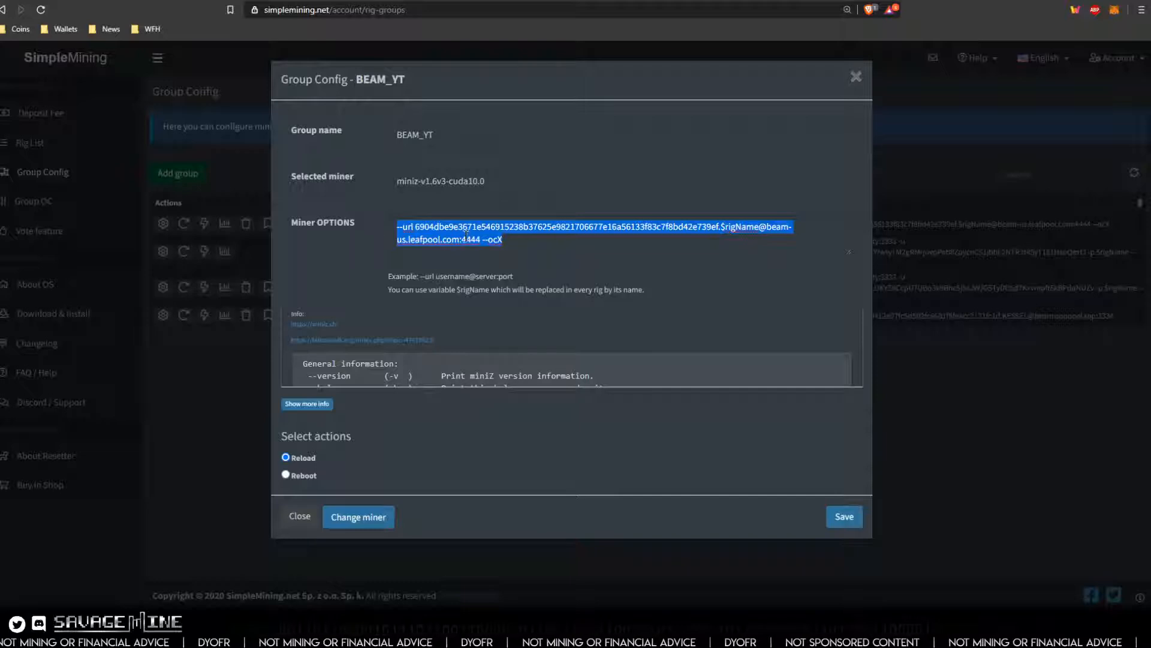
{"action": "right_click", "coordinate": [437, 236]}
{"action": "left_click", "coordinate": [485, 295]}
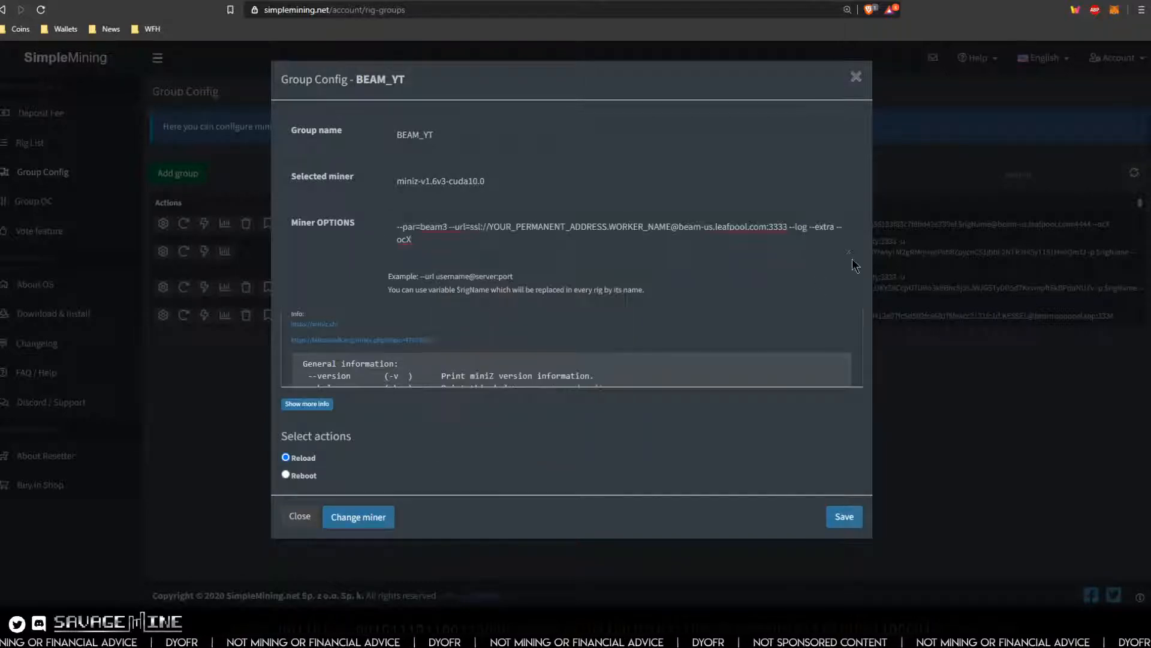
{"action": "left_click_drag", "start_coordinate": [849, 252], "coordinate": [1081, 248]}
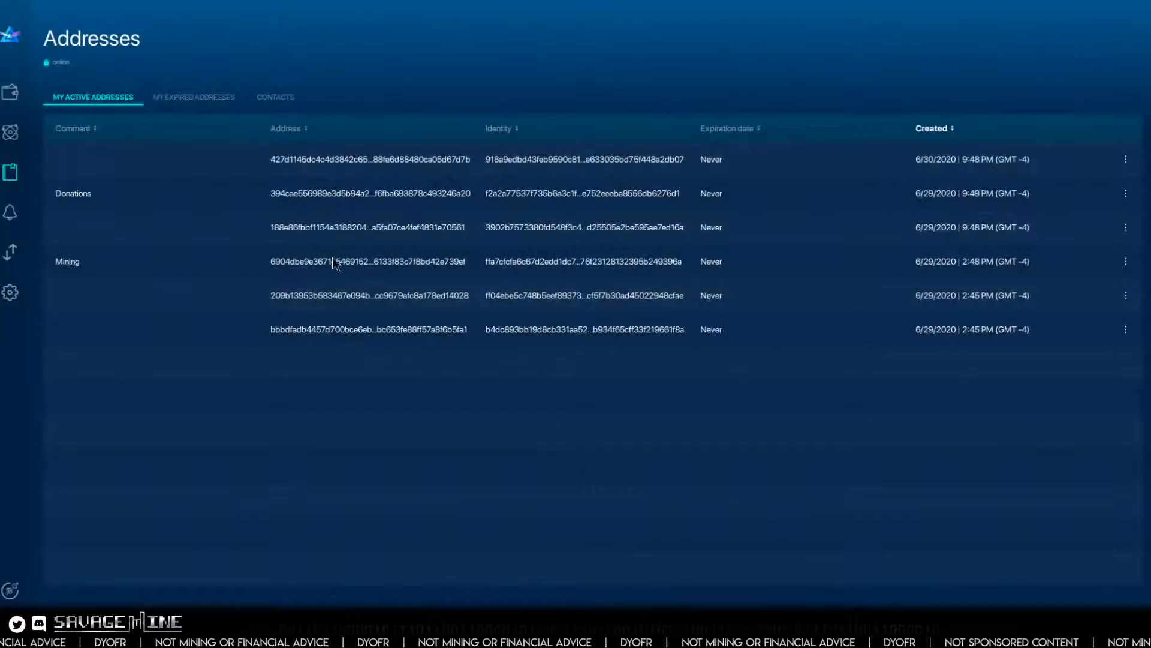
- Copy the Mining address from the Beam wallet and paste it over YOUR_PERMANENT_ADDRESS.WORKER_NAME in the BEAM_YT miner options
{"action": "right_click", "coordinate": [336, 262]}
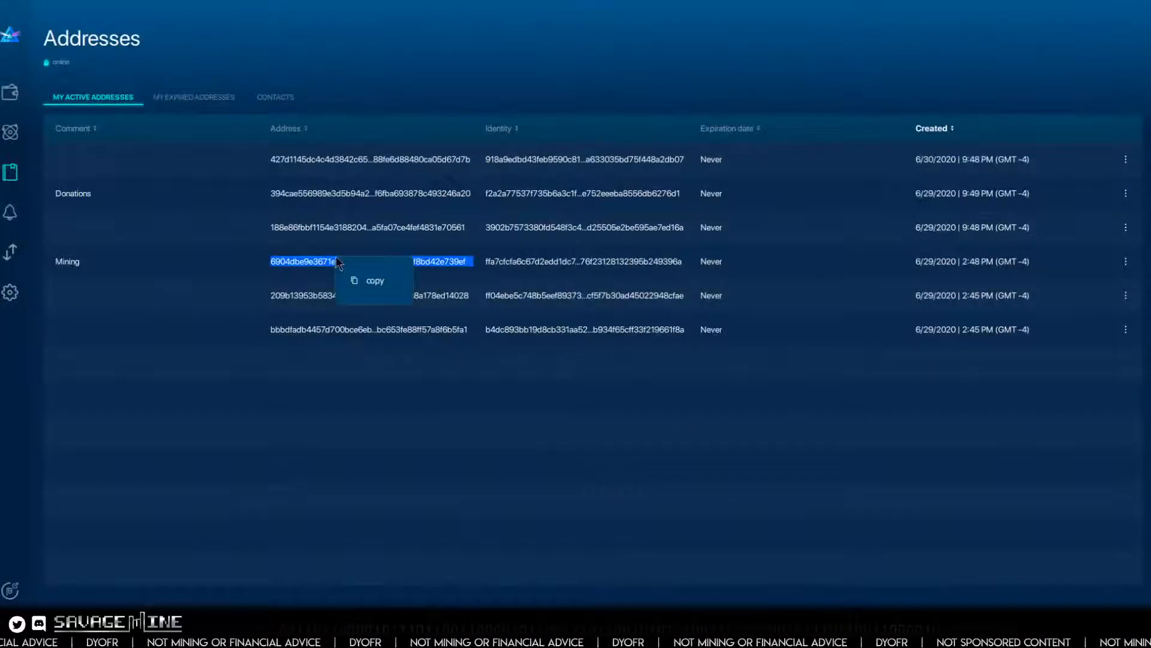
{"action": "left_click", "coordinate": [373, 281]}
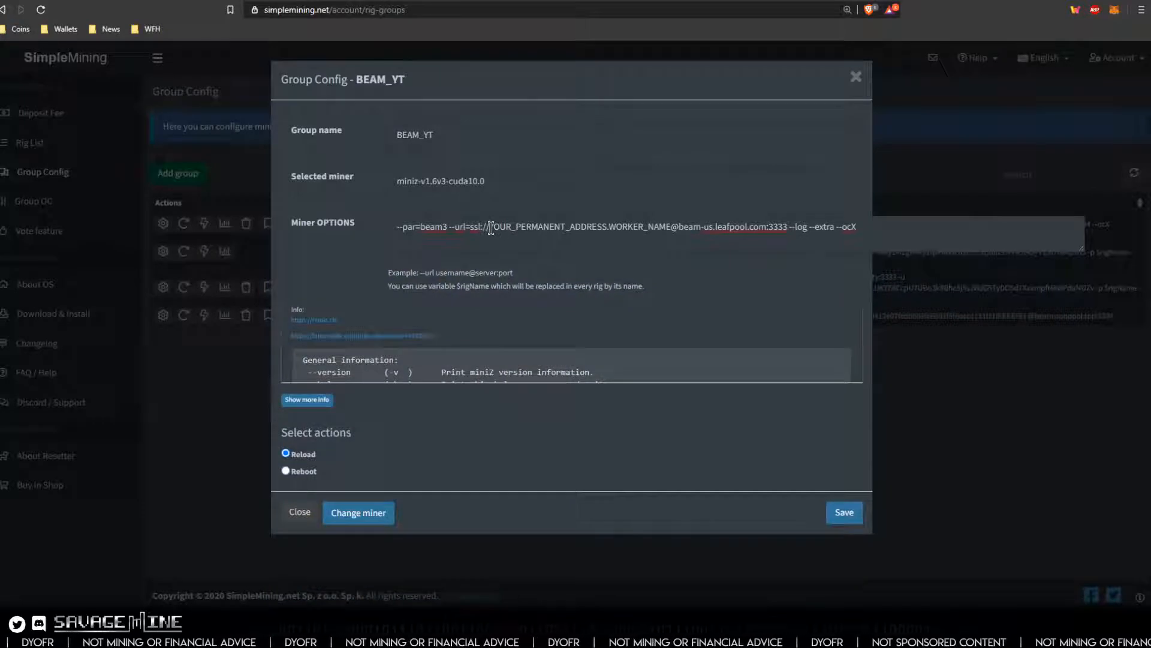
{"action": "left_click_drag", "start_coordinate": [490, 228], "coordinate": [671, 230]}
{"action": "right_click", "coordinate": [667, 236]}
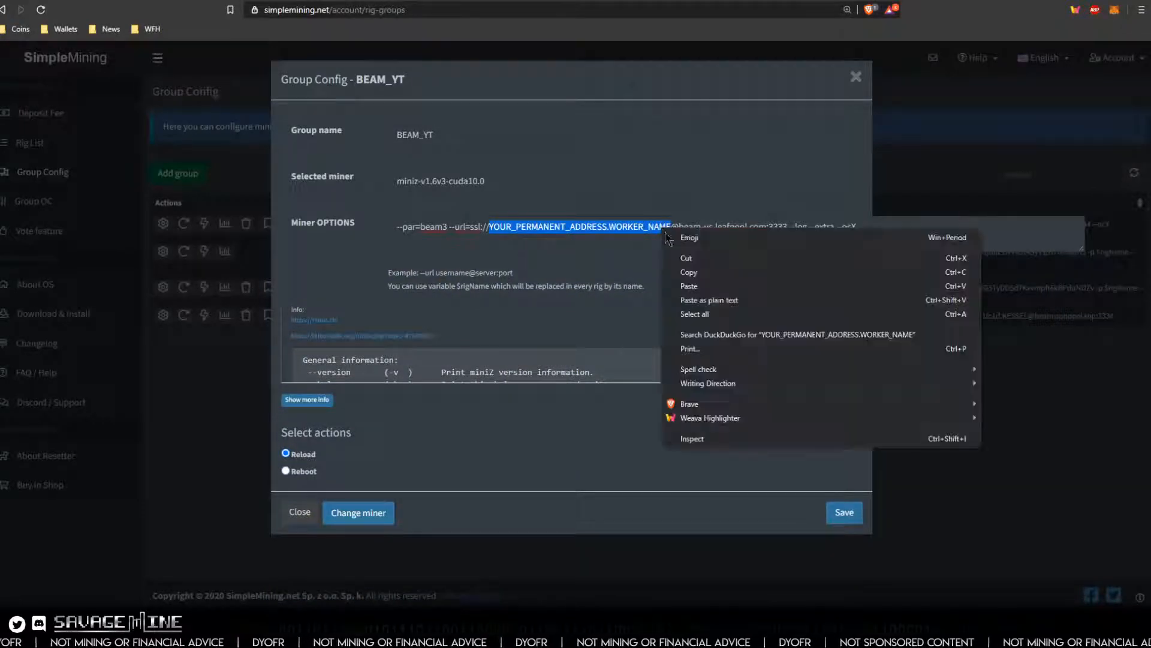
{"action": "left_click", "coordinate": [693, 286]}
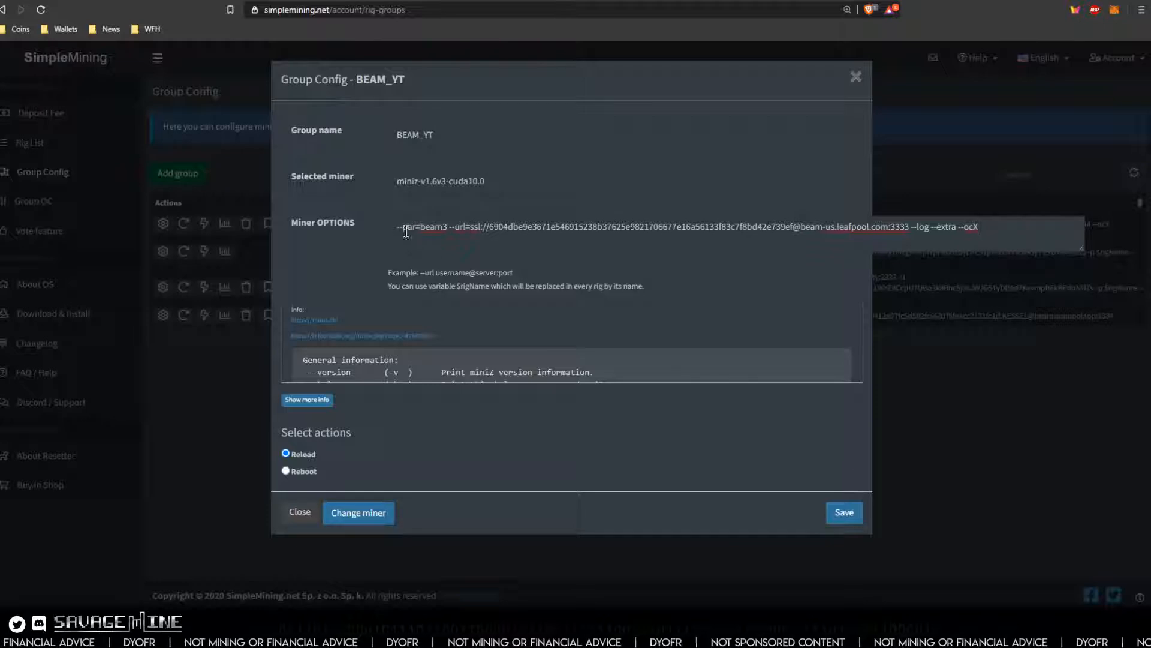
- Save the BEAM_YT group config with the Reload action and return to the rig list
{"action": "left_click", "coordinate": [850, 513]}
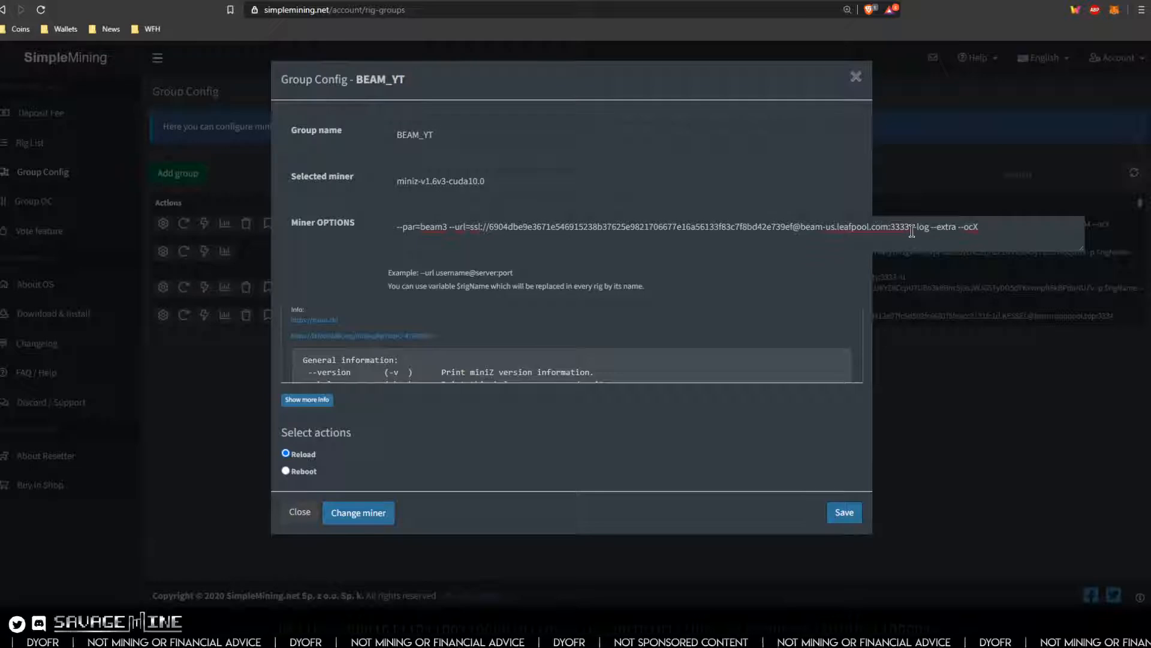
{"action": "left_click", "coordinate": [843, 514]}
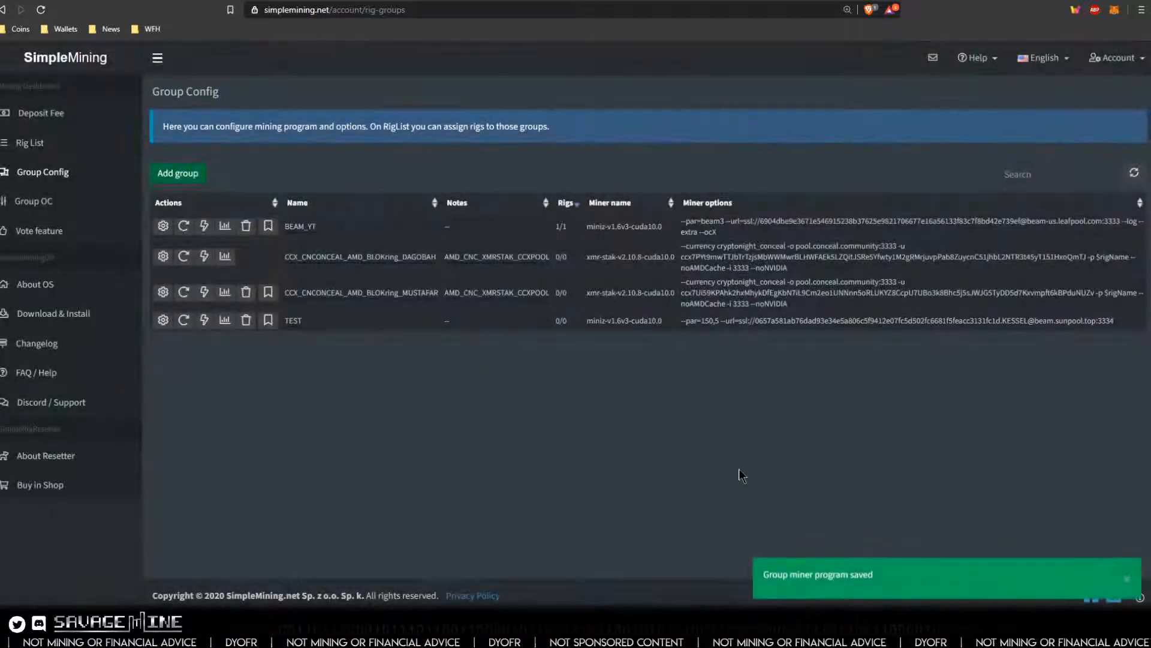
{"action": "left_click", "coordinate": [35, 147]}
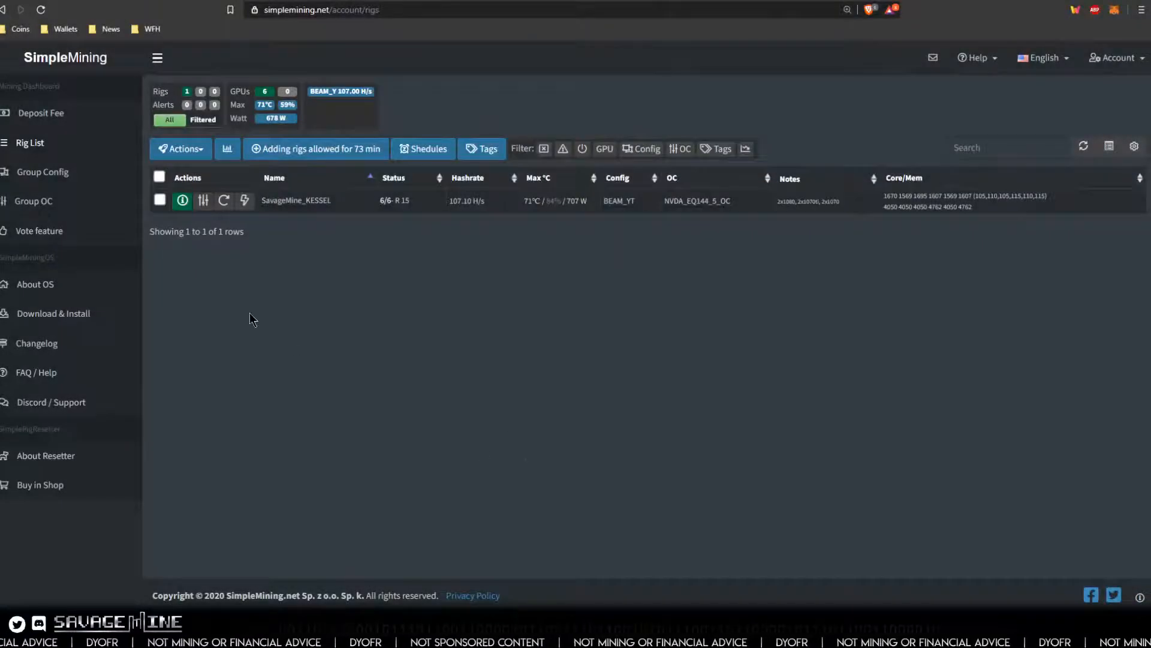
- Reopen the BEAM_YT group config to review the --par=beam3 argument in its miner options, and close it without changes
{"action": "left_click", "coordinate": [54, 174]}
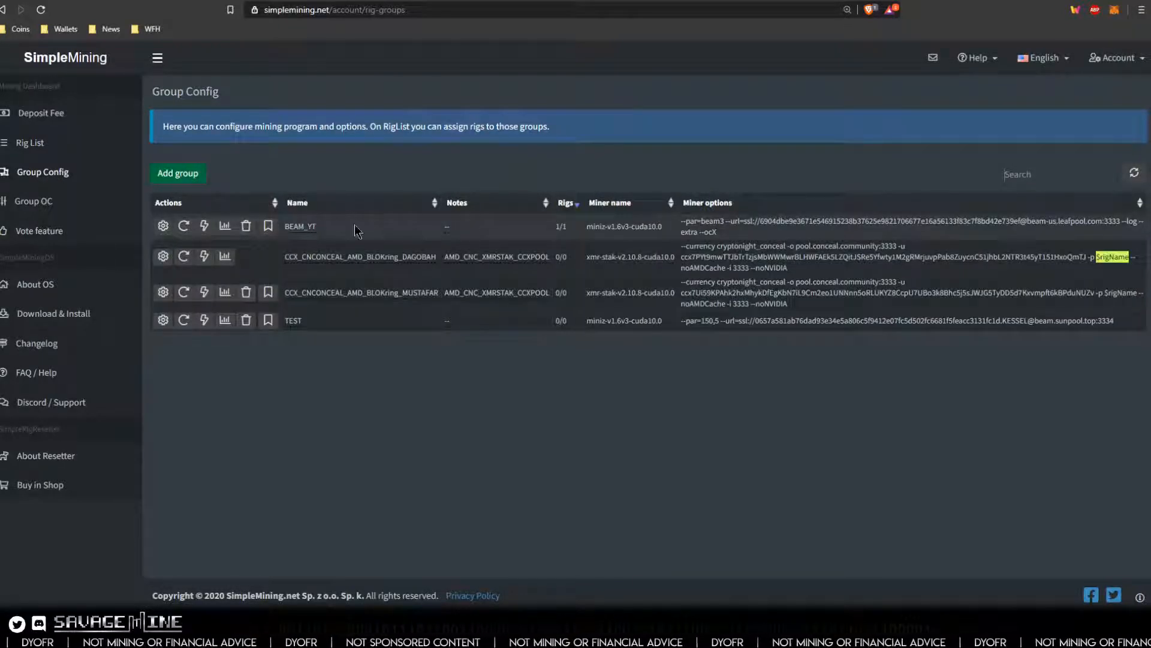
{"action": "left_click", "coordinate": [307, 228]}
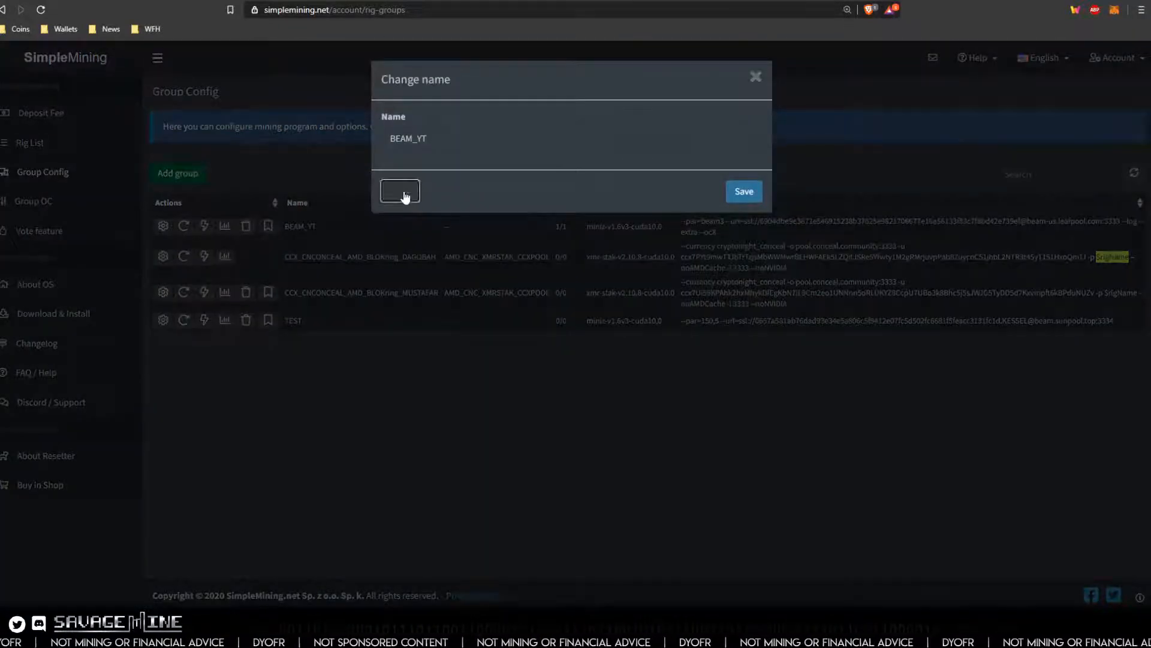
{"action": "left_click", "coordinate": [406, 195]}
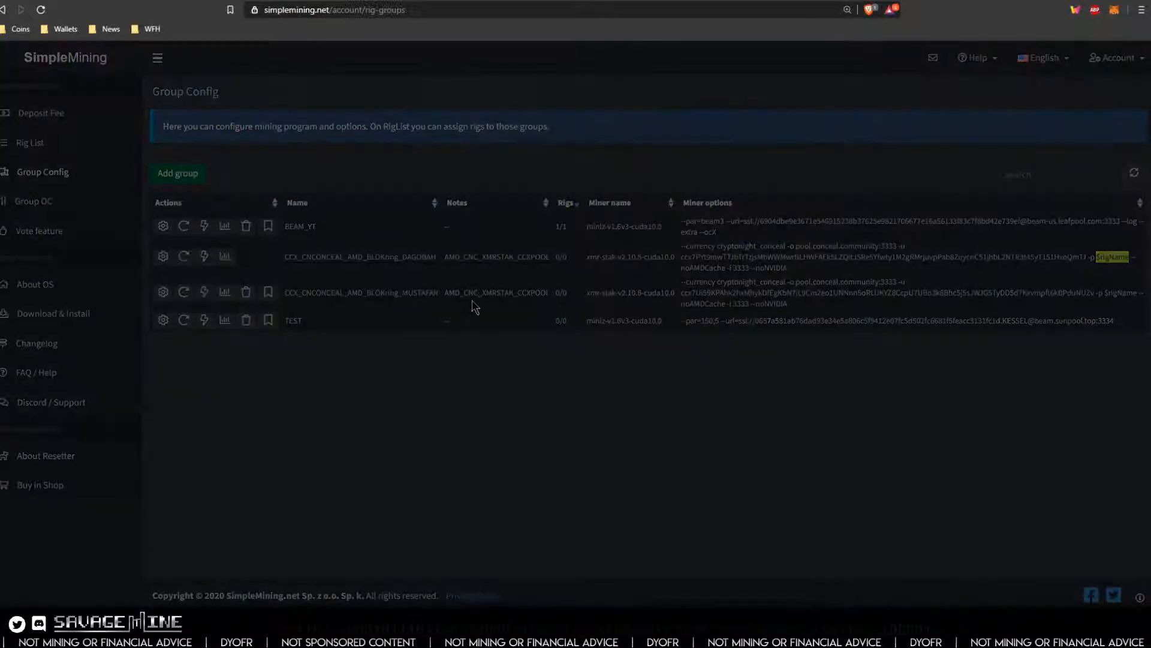
{"action": "left_click", "coordinate": [711, 234]}
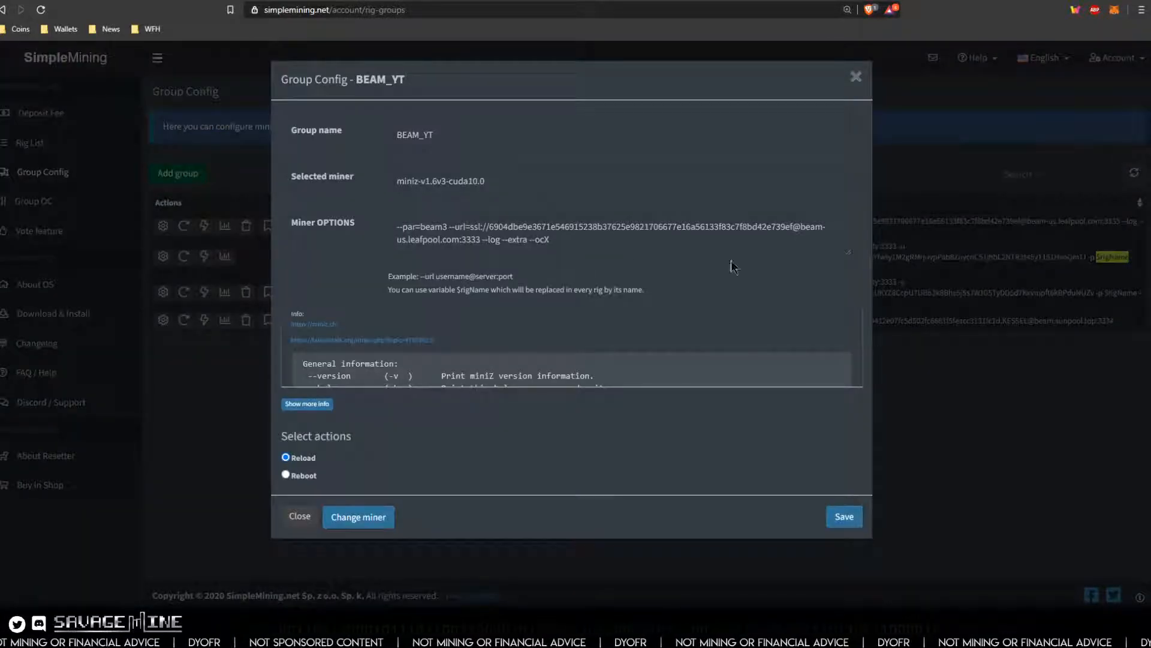
{"action": "left_click_drag", "start_coordinate": [849, 254], "coordinate": [1020, 273]}
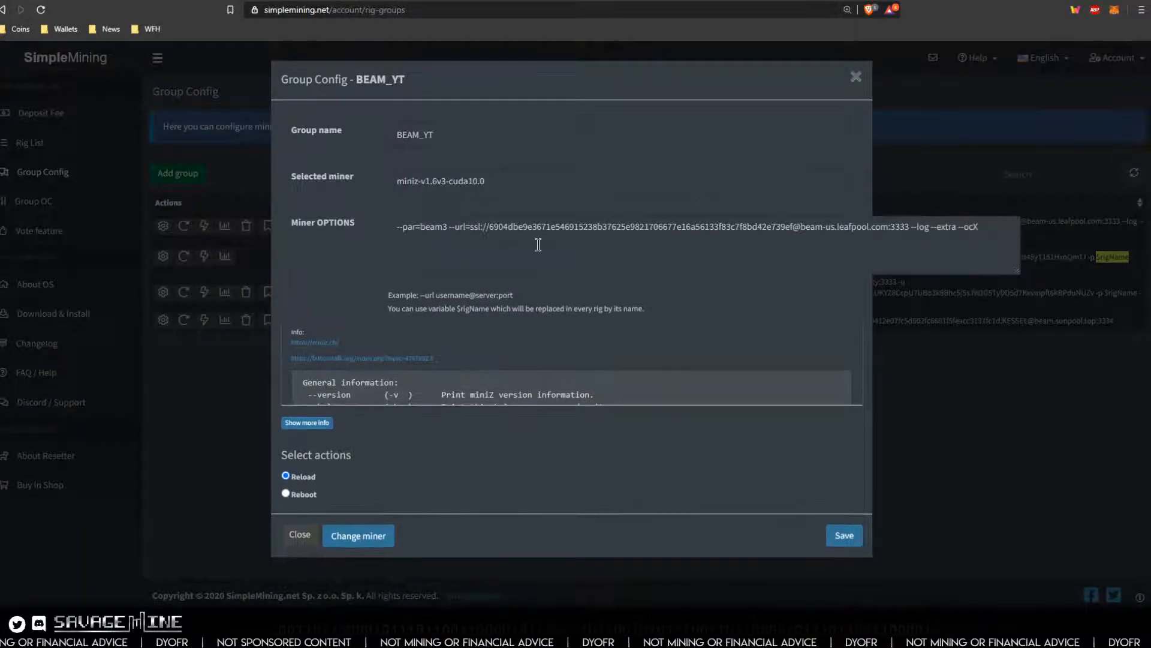
{"action": "left_click_drag", "start_coordinate": [395, 228], "coordinate": [447, 229]}
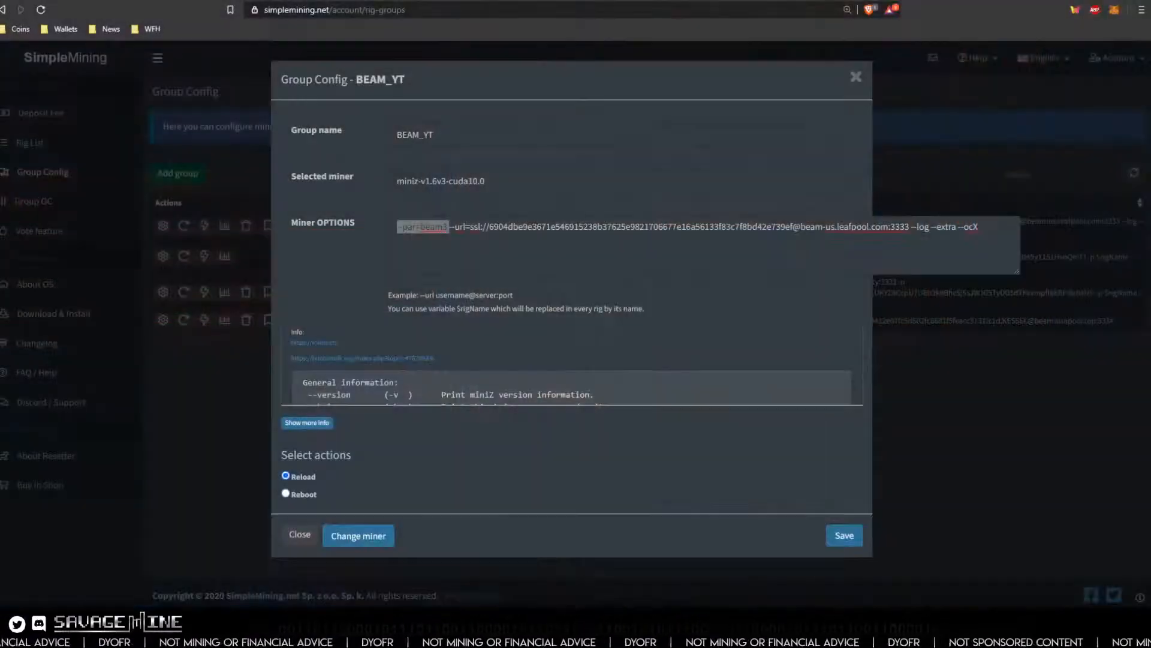
{"action": "left_click", "coordinate": [296, 535]}
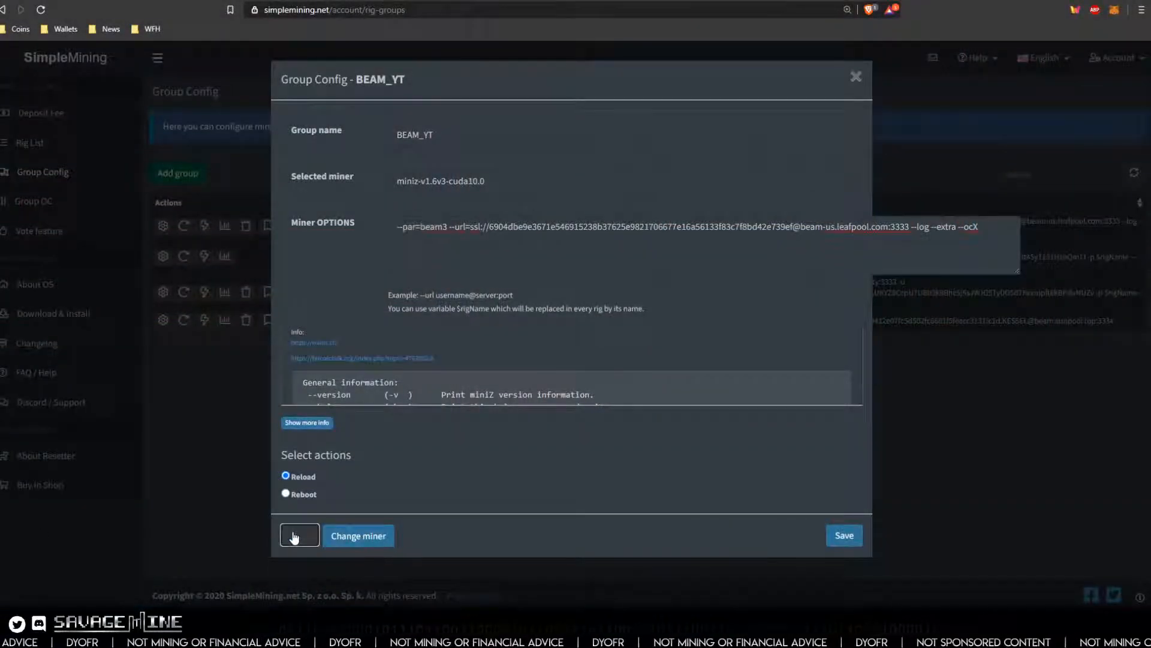
- Check the share counts and per-GPU hashrates of SavageMine_KESSEL in the rig list
{"action": "left_click", "coordinate": [39, 150]}
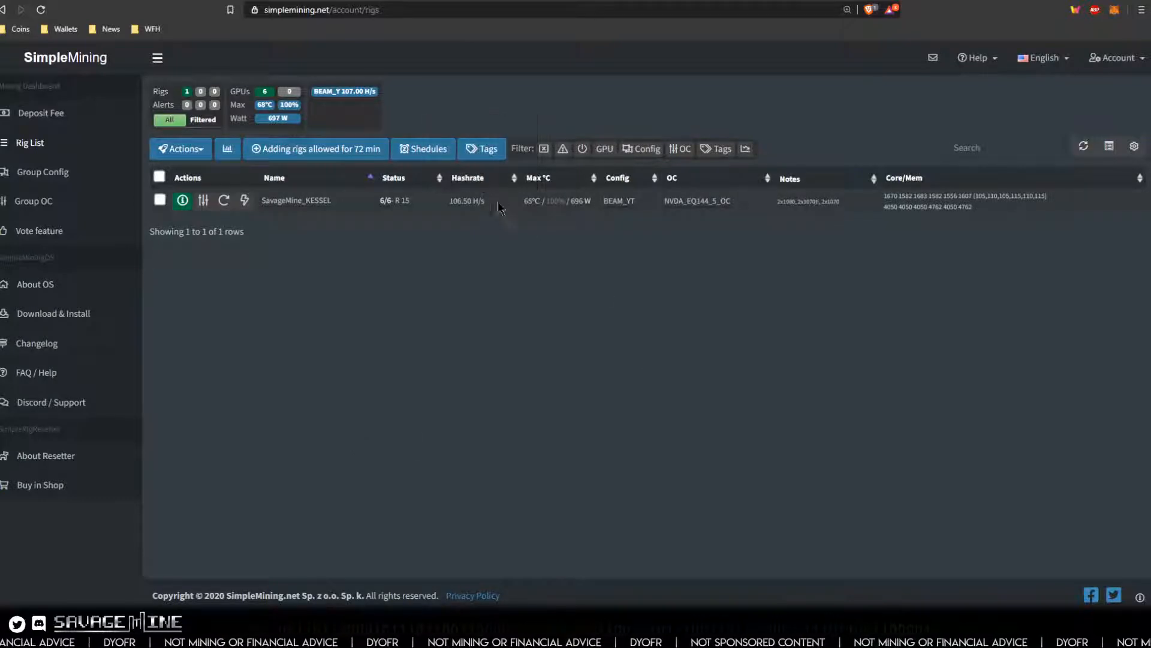
{"action": "mouse_move", "coordinate": [507, 204]}
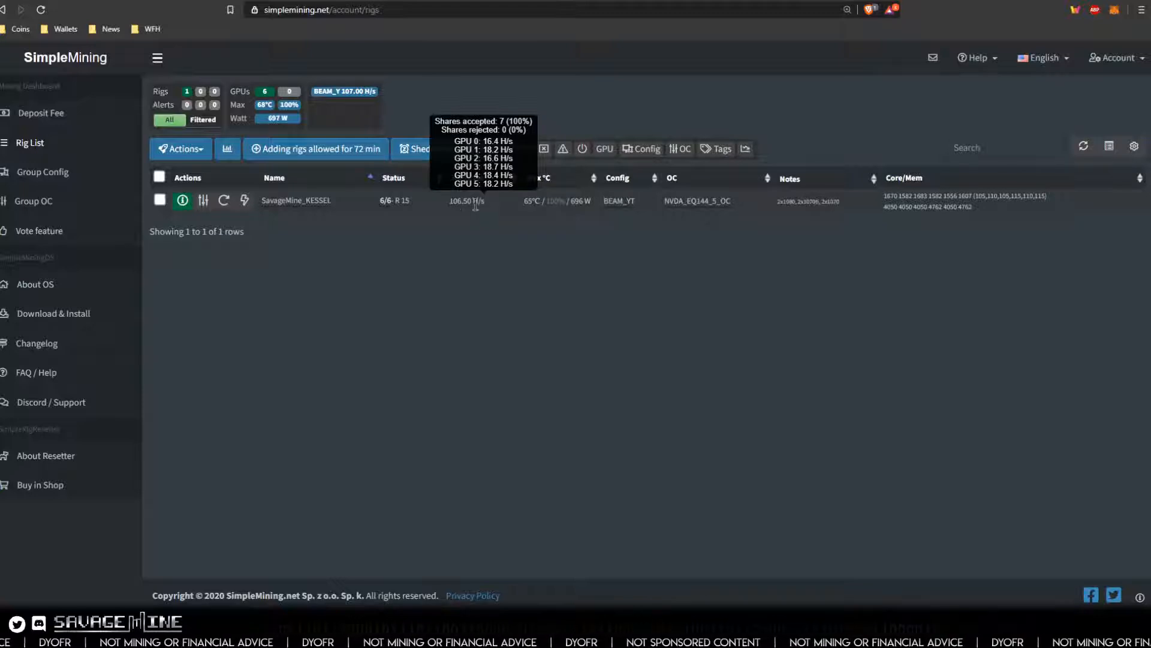
{"action": "left_click_drag", "start_coordinate": [473, 203], "coordinate": [483, 203]}
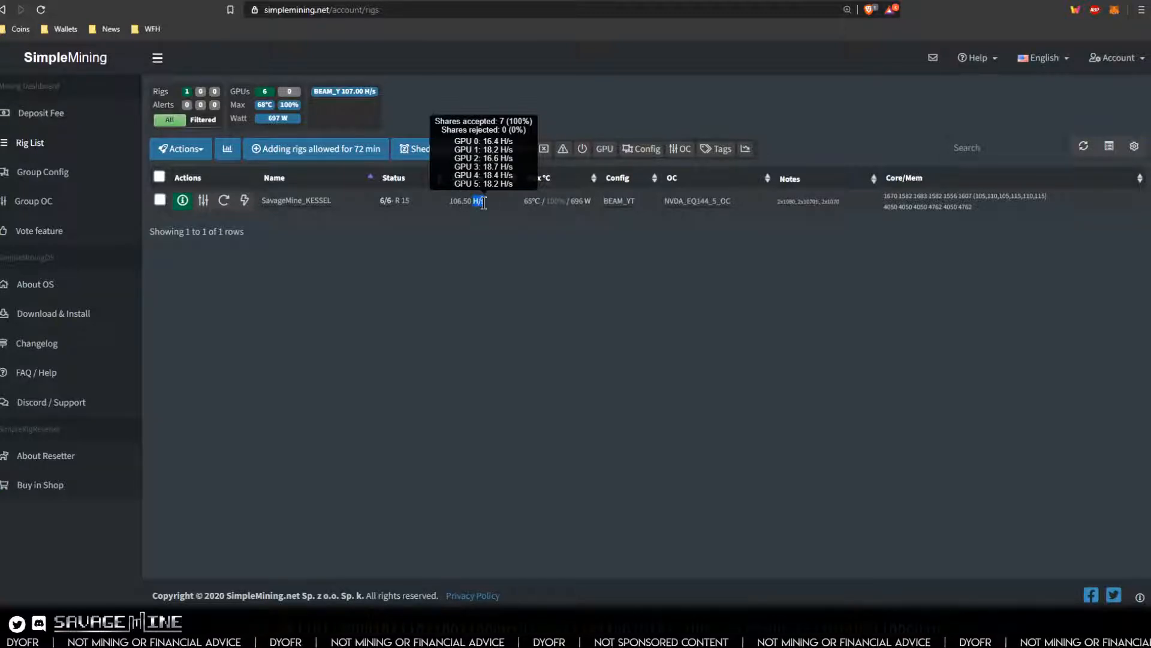
{"action": "left_click", "coordinate": [525, 295]}
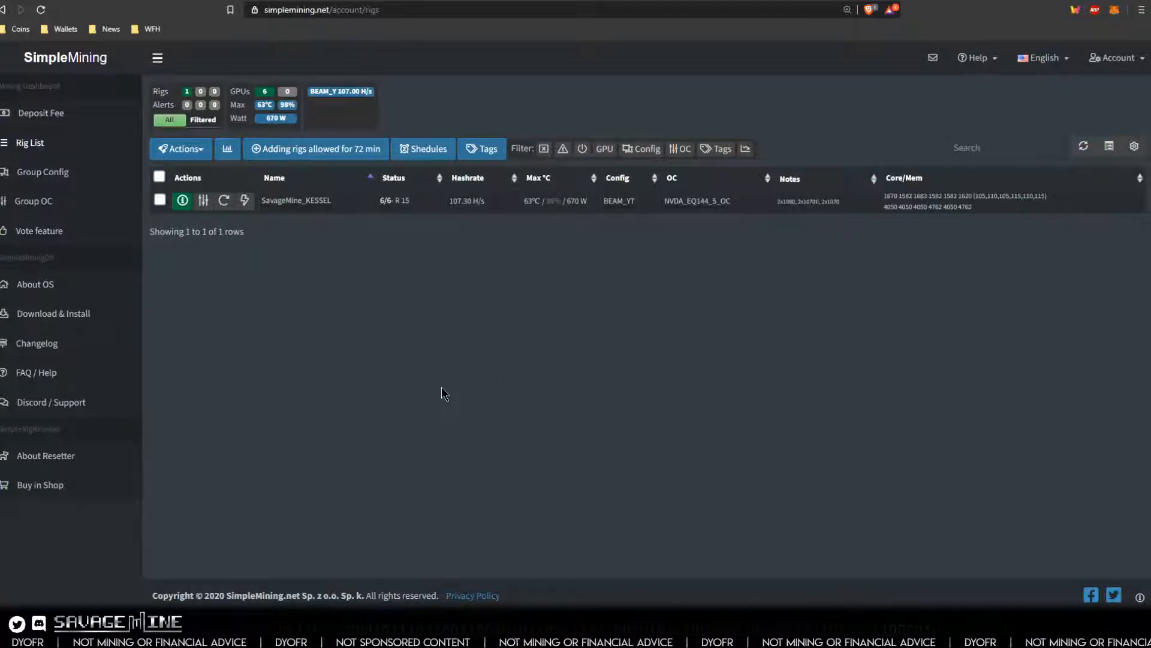
- Examine the GPU table and miner console in the SavageMine_KESSEL rig details, and close them
{"action": "left_click", "coordinate": [166, 203]}
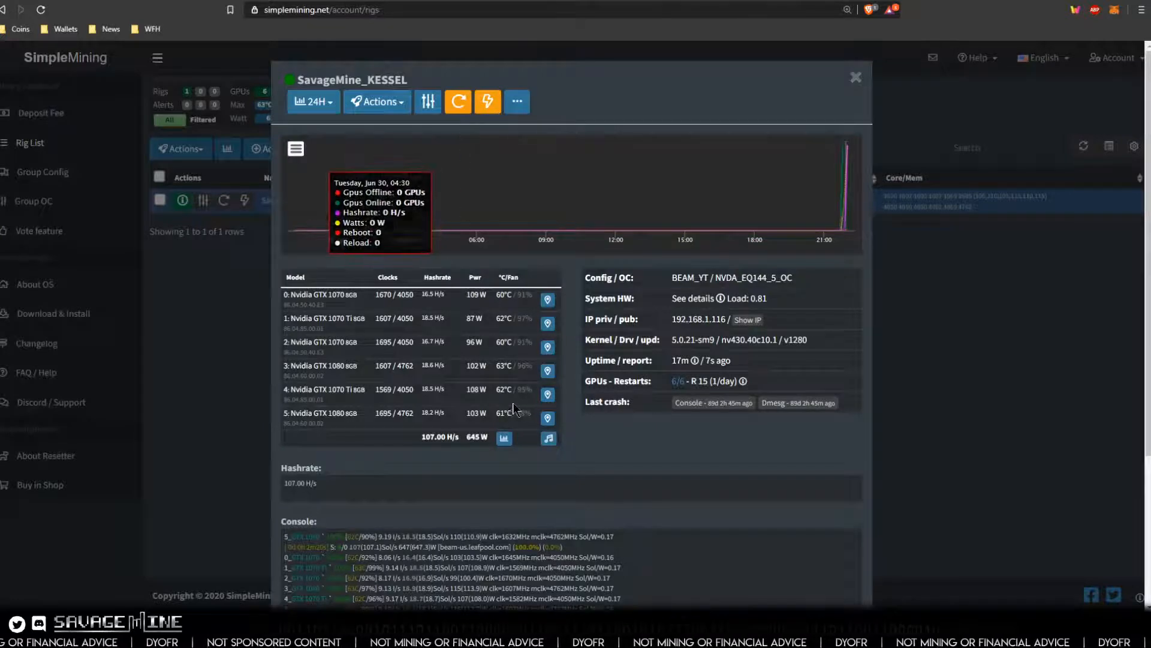
{"action": "scroll", "coordinate": [643, 439], "scroll_direction": "down", "scroll_amount": 3}
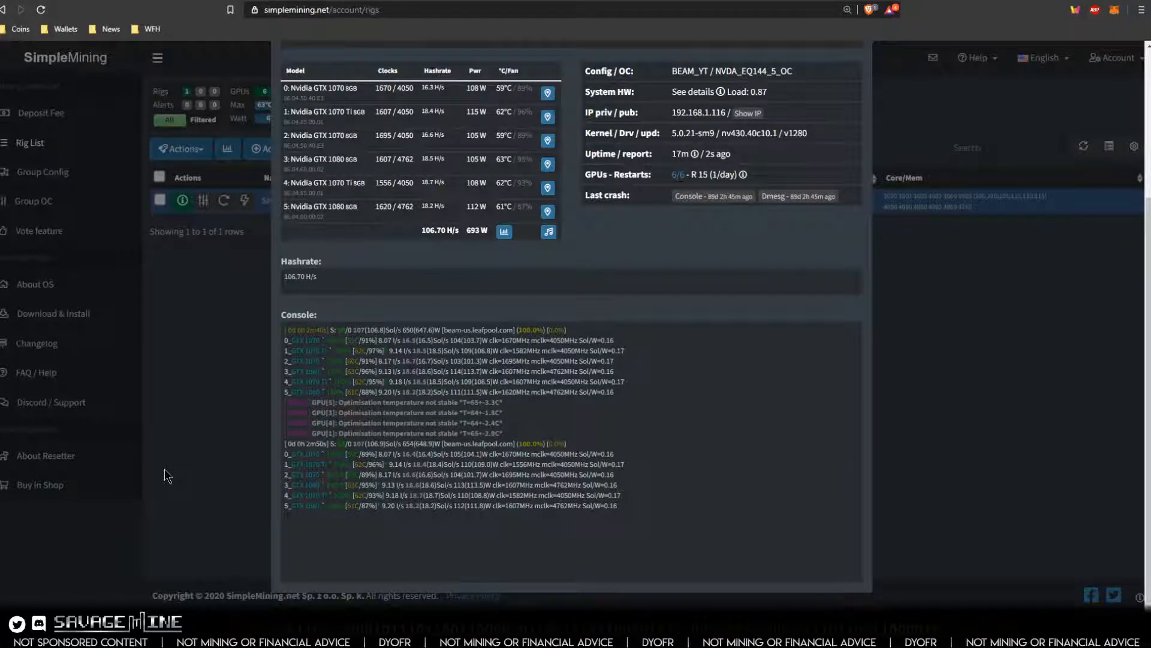
{"action": "left_click", "coordinate": [207, 400]}
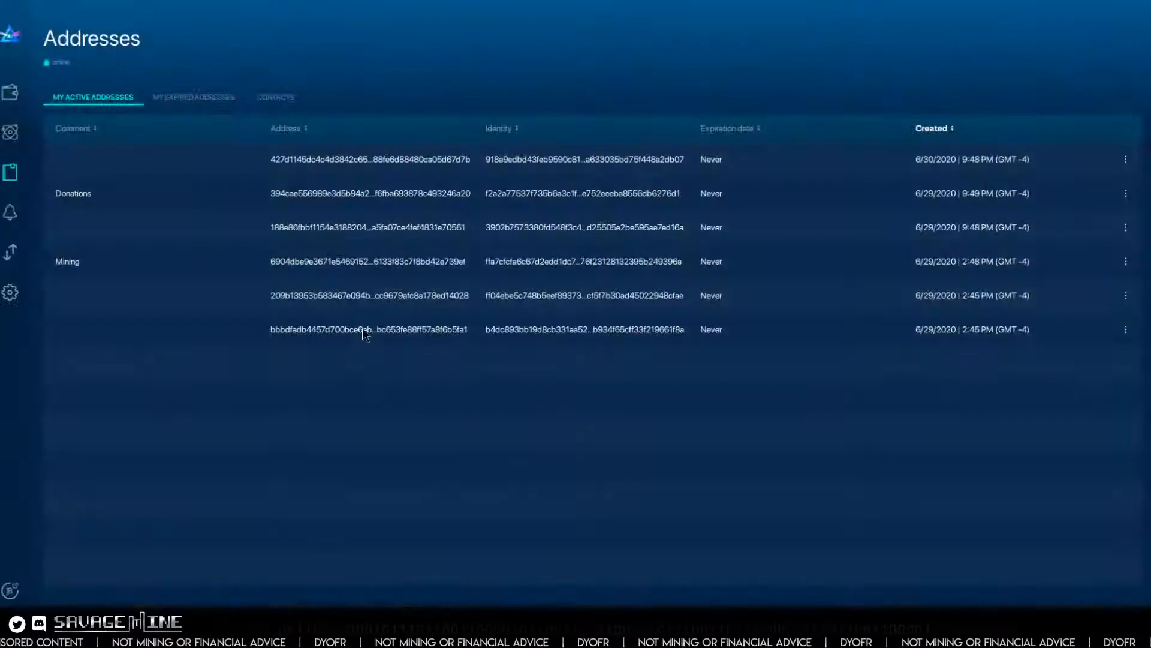
- Copy the Mining address from the Beam wallet's active addresses, and switch to the browser to open Leafpool's BEAM home page
{"action": "right_click", "coordinate": [295, 264]}
{"action": "left_click", "coordinate": [313, 285]}
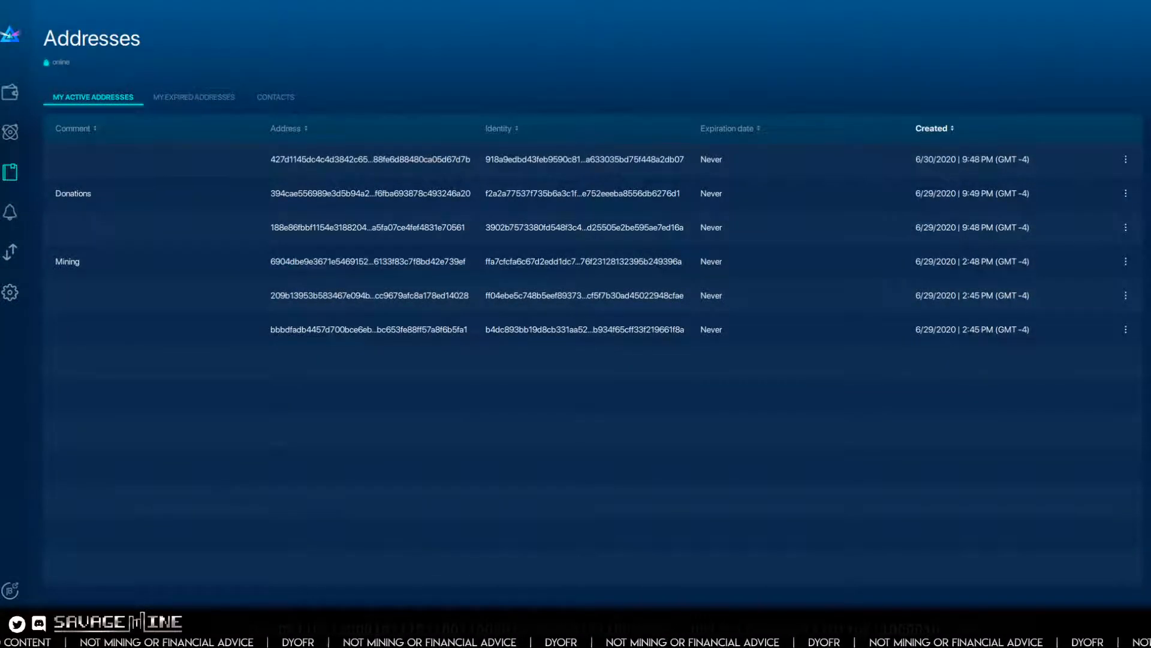
{"action": "left_click", "coordinate": [716, 630]}
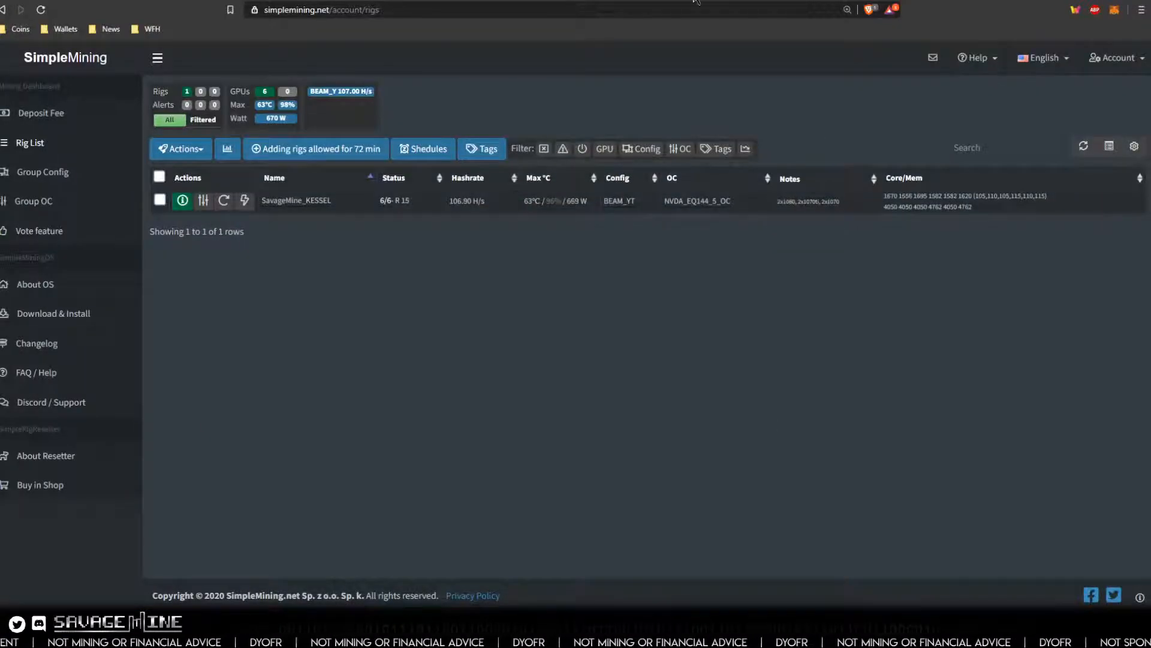
{"action": "left_click", "coordinate": [694, 1]}
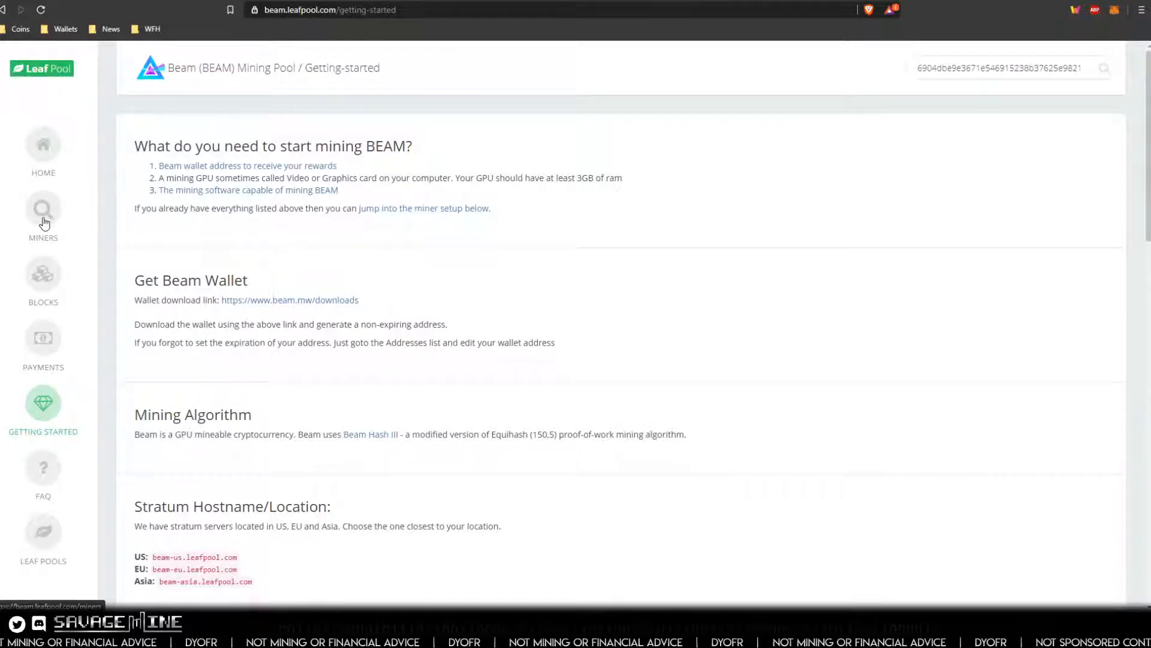
{"action": "left_click", "coordinate": [45, 146]}
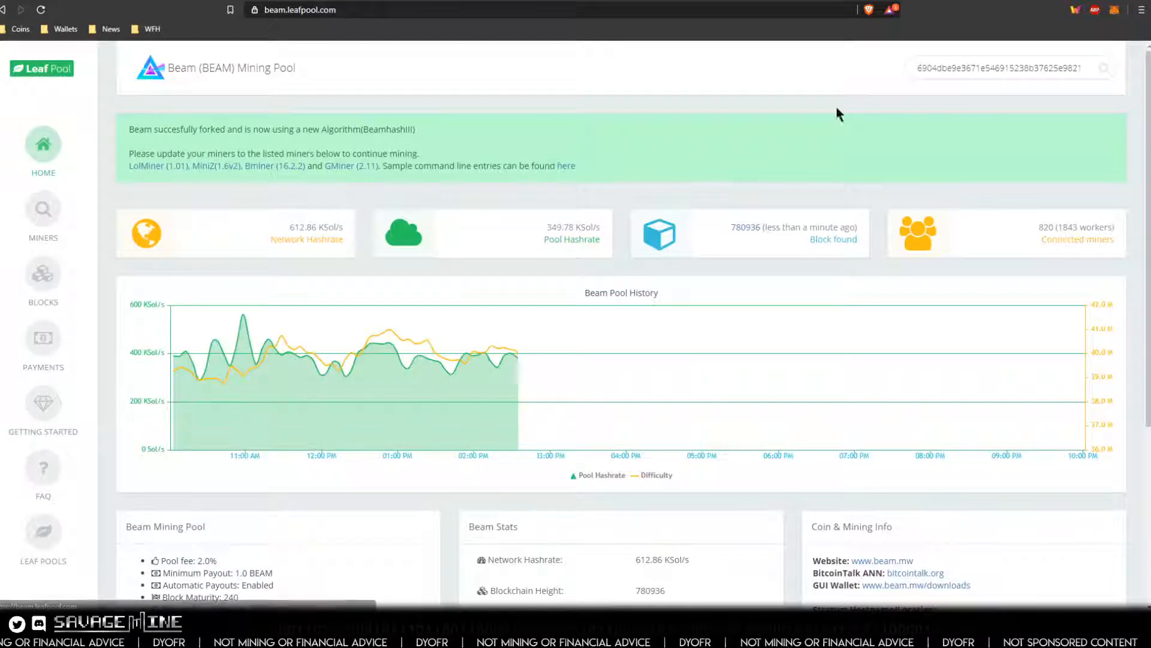
- Look up the copied mining address in Leafpool's miner search and examine the dashboard's worker list and earnings
{"action": "double_click", "coordinate": [1040, 69]}
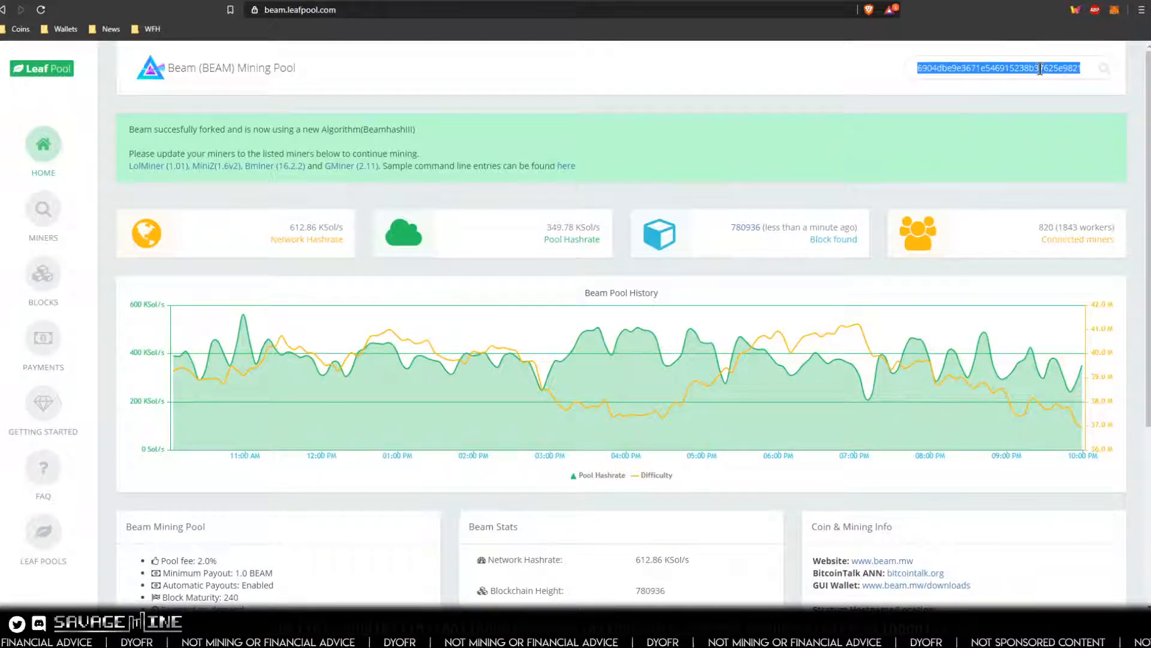
{"action": "right_click", "coordinate": [1041, 68]}
{"action": "left_click", "coordinate": [897, 132]}
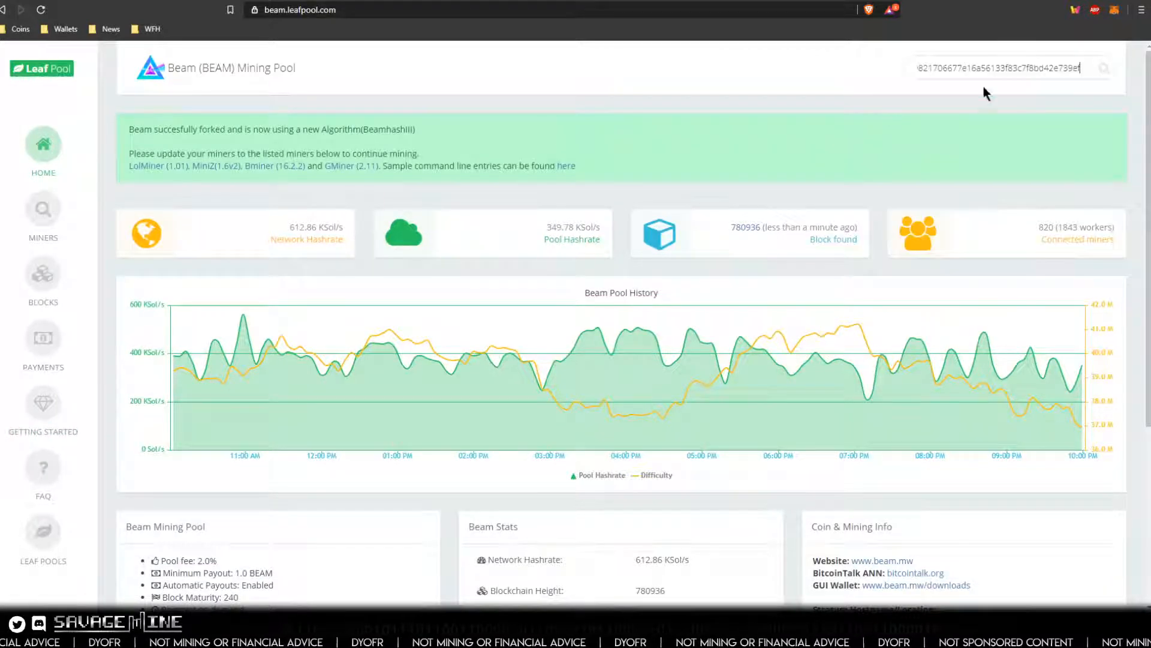
{"action": "left_click", "coordinate": [1104, 69]}
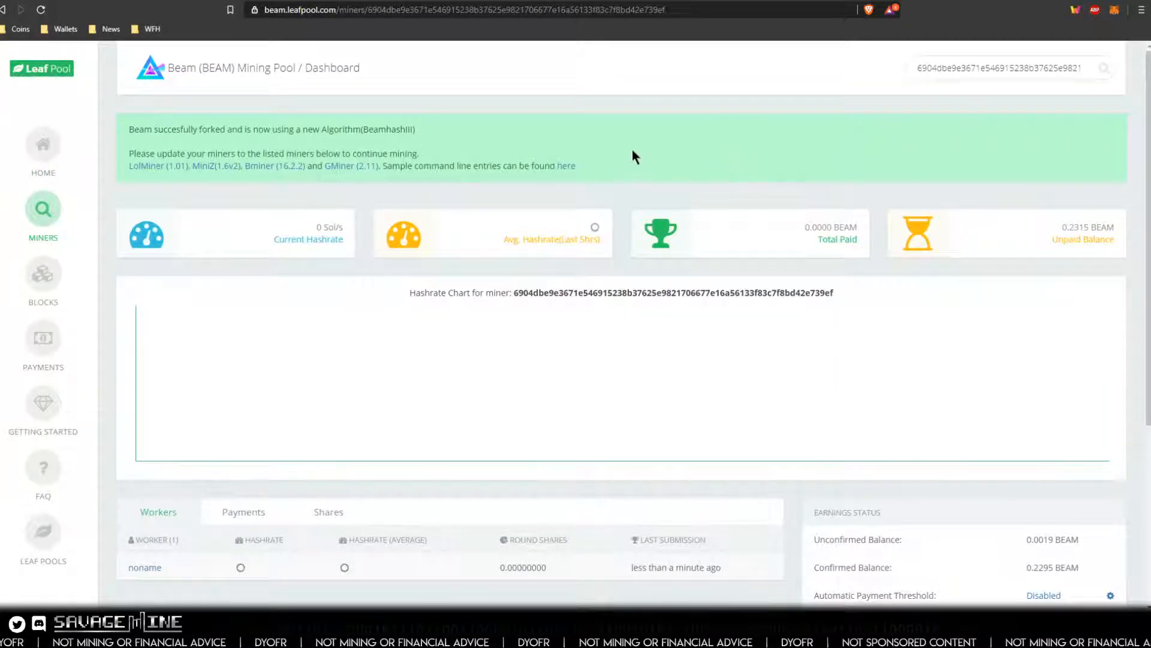
{"action": "scroll", "coordinate": [624, 216], "scroll_direction": "down", "scroll_amount": 3}
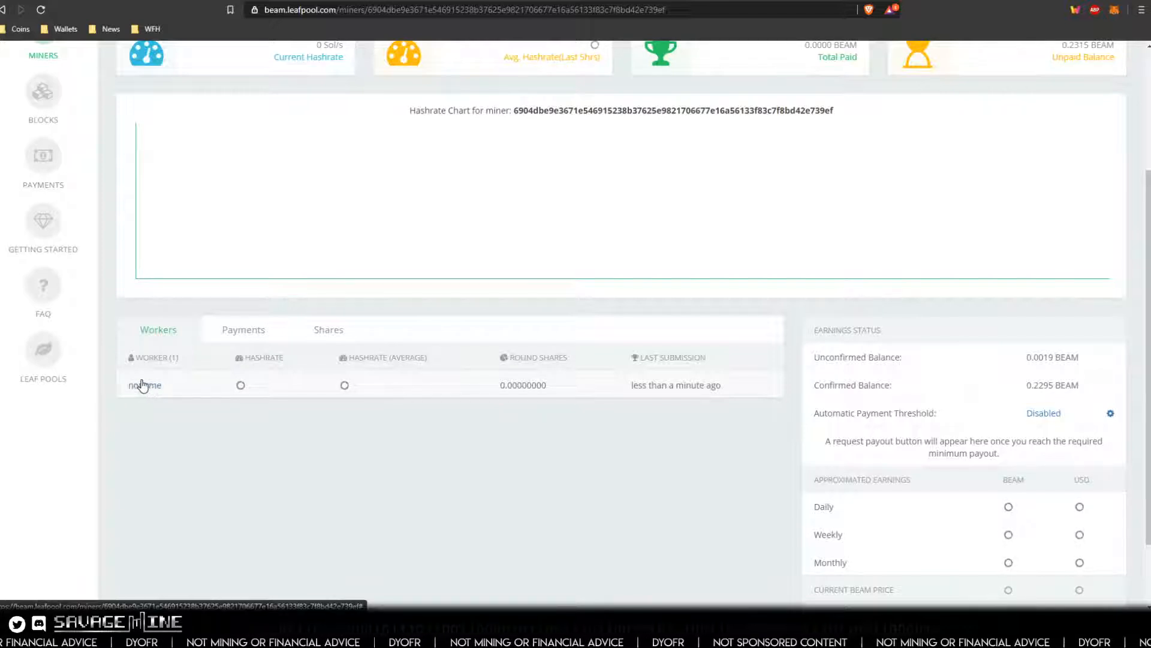
{"action": "scroll", "coordinate": [262, 480], "scroll_direction": "up", "scroll_amount": 3}
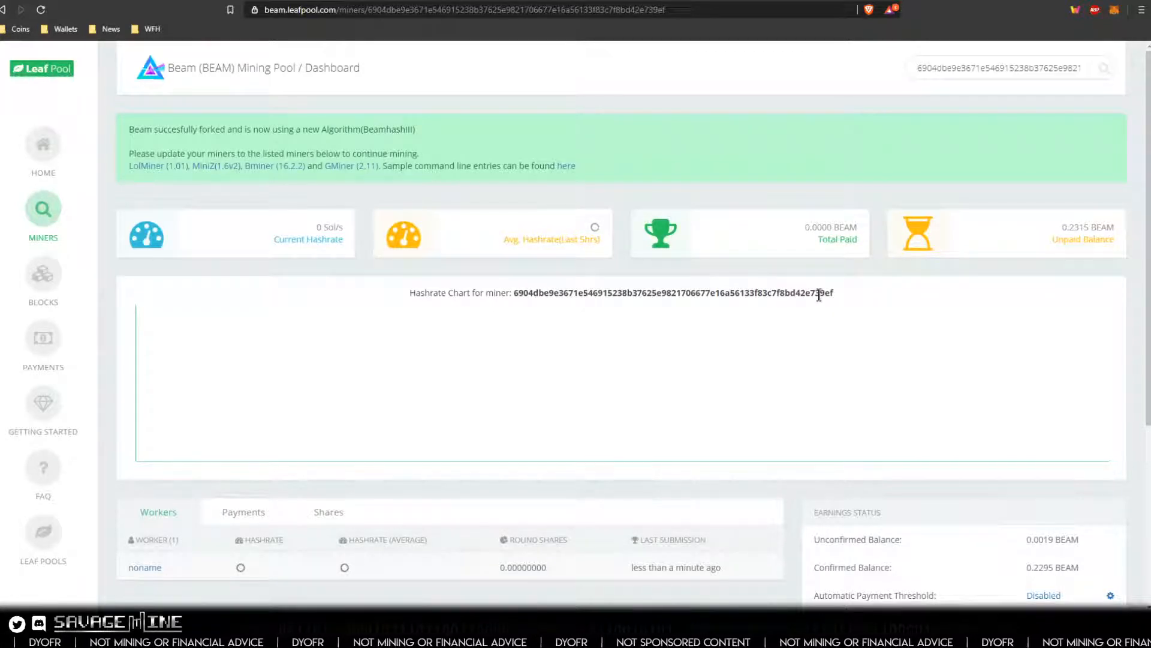
- Review the wallet address part of the BEAM_YT group config's miner options in SimpleMining, and close it without changes
{"action": "left_click", "coordinate": [954, 0]}
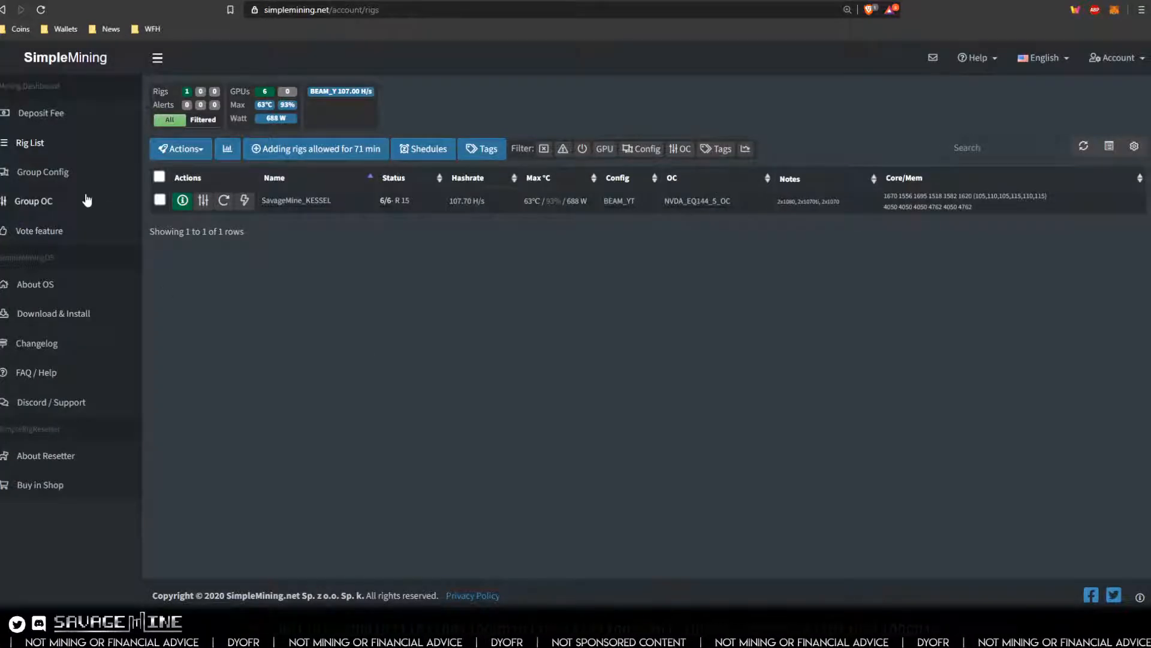
{"action": "left_click", "coordinate": [66, 179]}
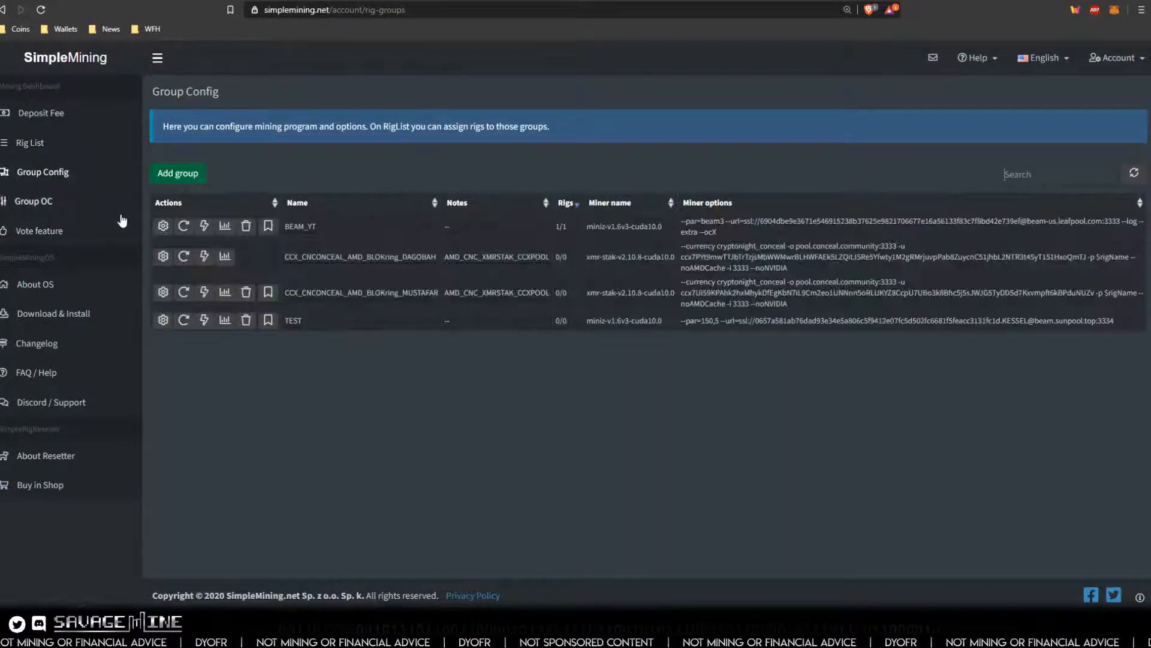
{"action": "left_click", "coordinate": [162, 226]}
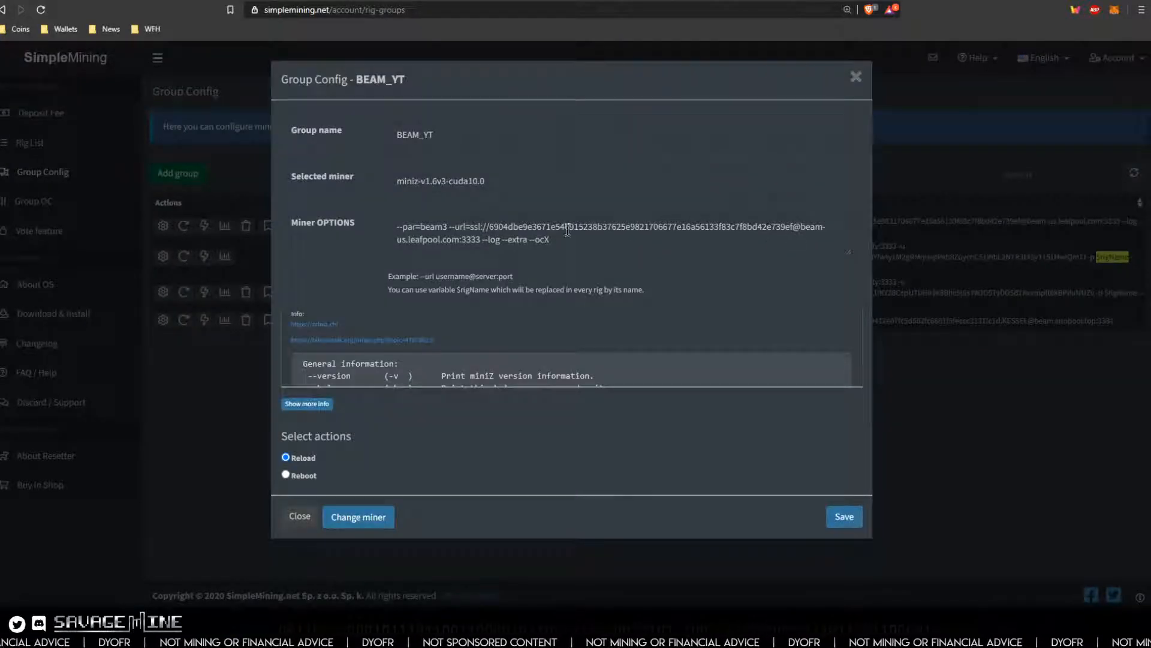
{"action": "left_click", "coordinate": [299, 521]}
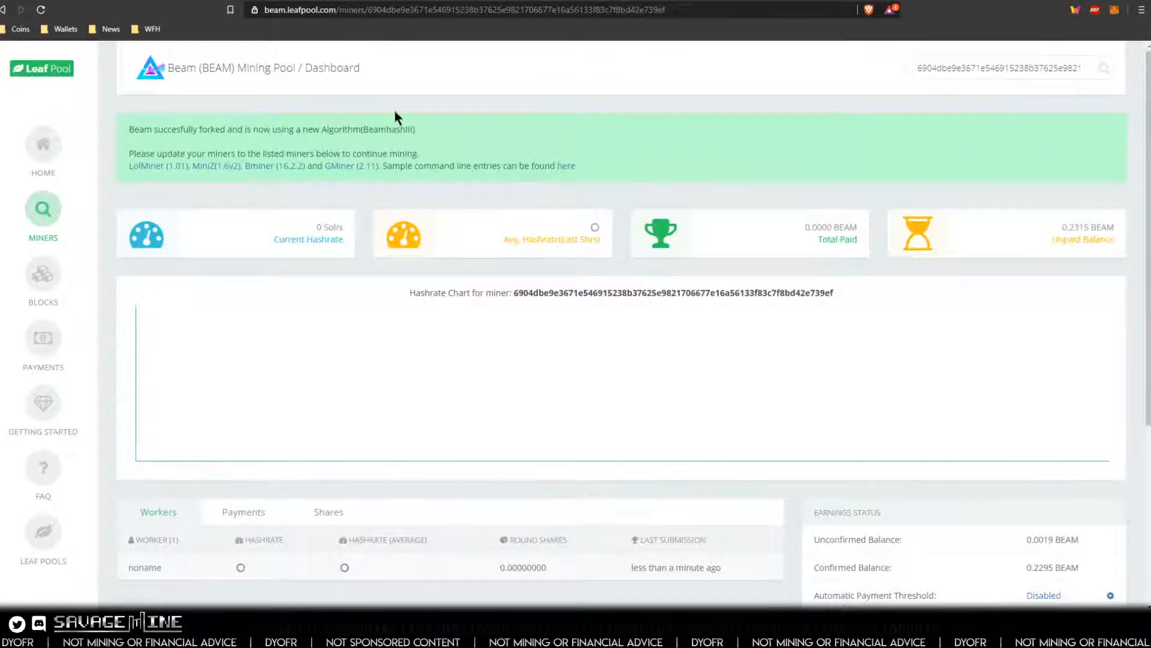
- Refresh the Leafpool miner dashboard and check the worker name and hashrate
{"action": "left_click", "coordinate": [42, 11]}
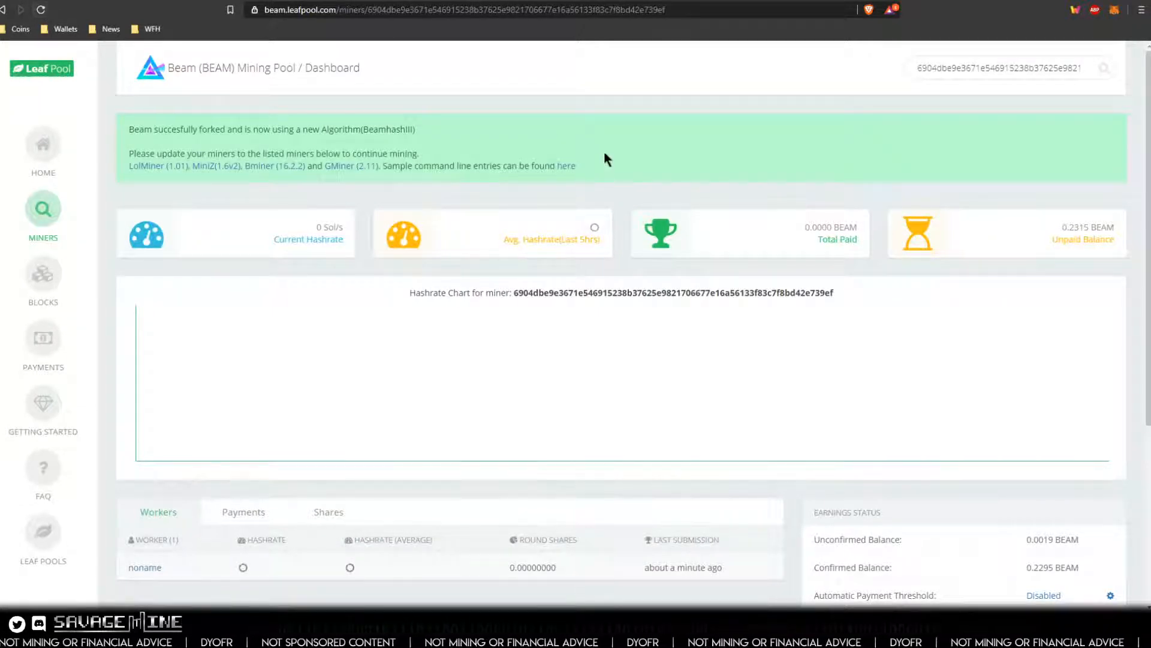
{"action": "scroll", "coordinate": [607, 150], "scroll_direction": "down", "scroll_amount": 3}
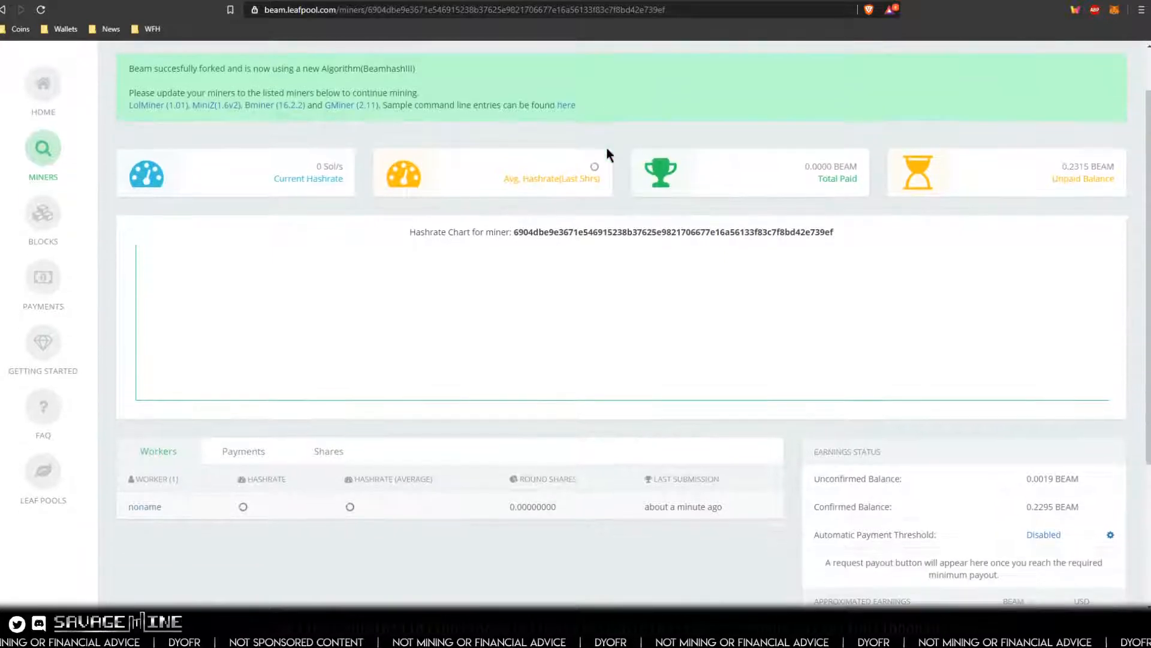
{"action": "scroll", "coordinate": [538, 209], "scroll_direction": "up", "scroll_amount": 3}
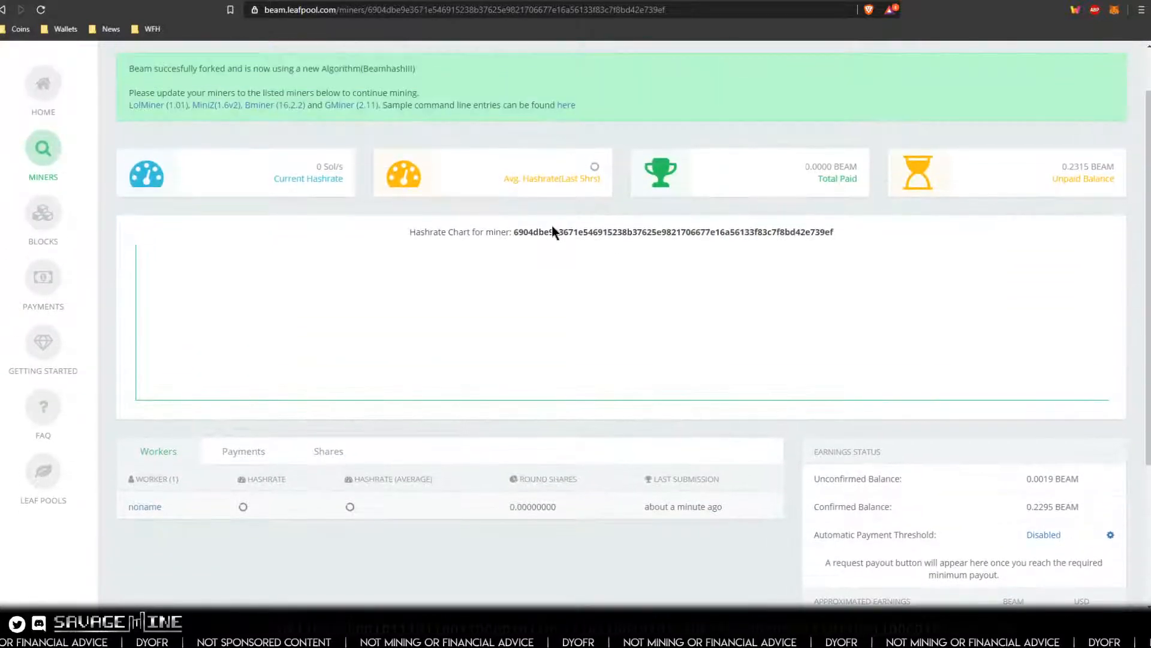
{"action": "scroll", "coordinate": [552, 226], "scroll_direction": "down", "scroll_amount": 3}
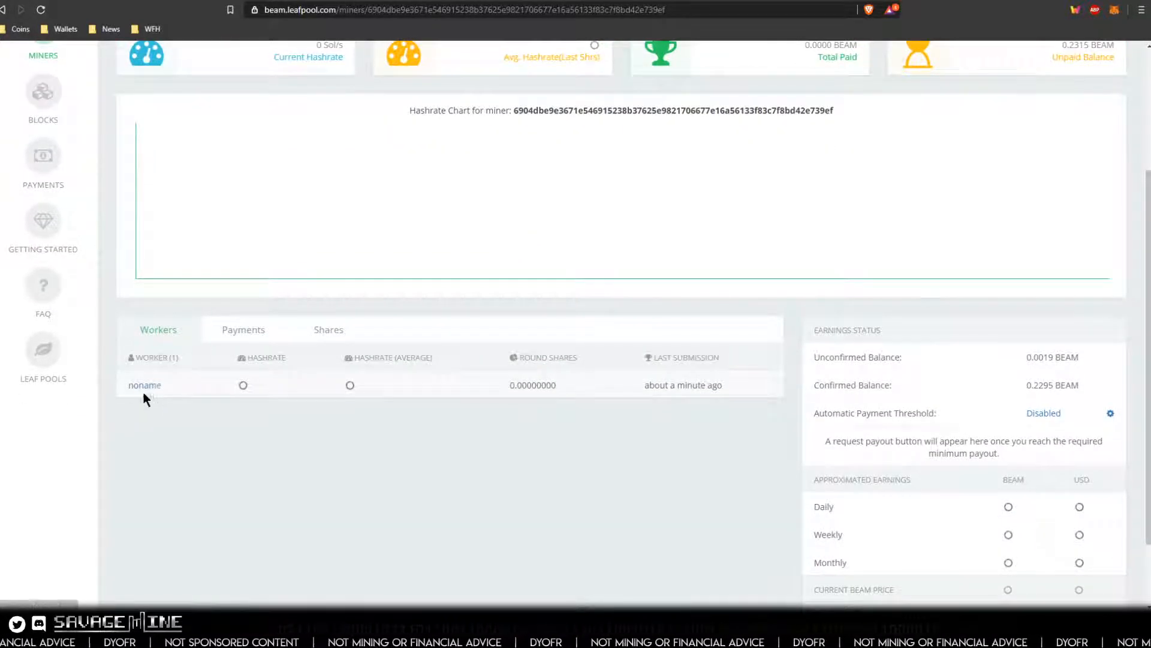
{"action": "scroll", "coordinate": [248, 446], "scroll_direction": "up", "scroll_amount": 3}
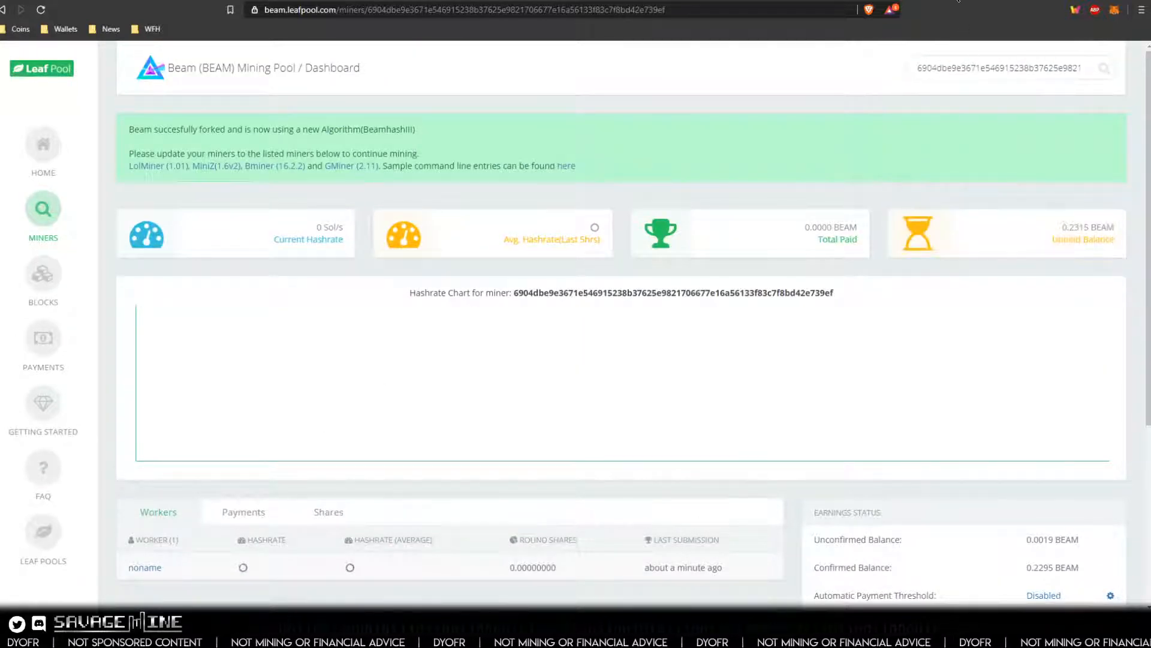
- Add .$rigName after the wallet address in the BEAM_YT miner options, and save the group config with the Reload action
{"action": "left_click", "coordinate": [960, 1]}
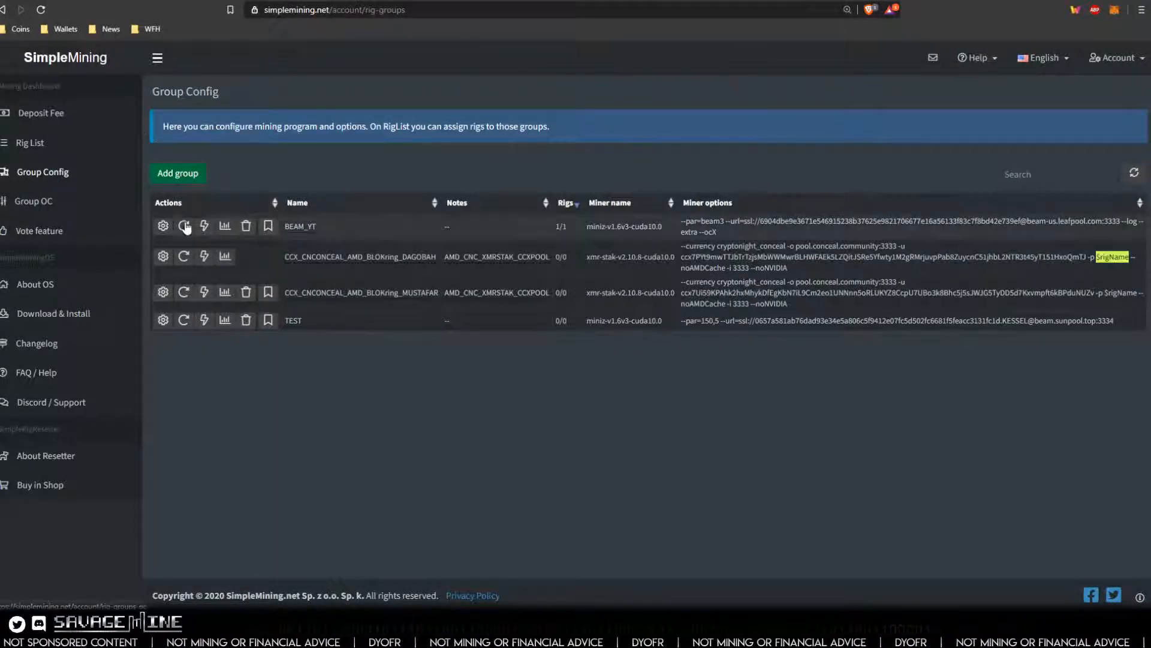
{"action": "left_click", "coordinate": [163, 225]}
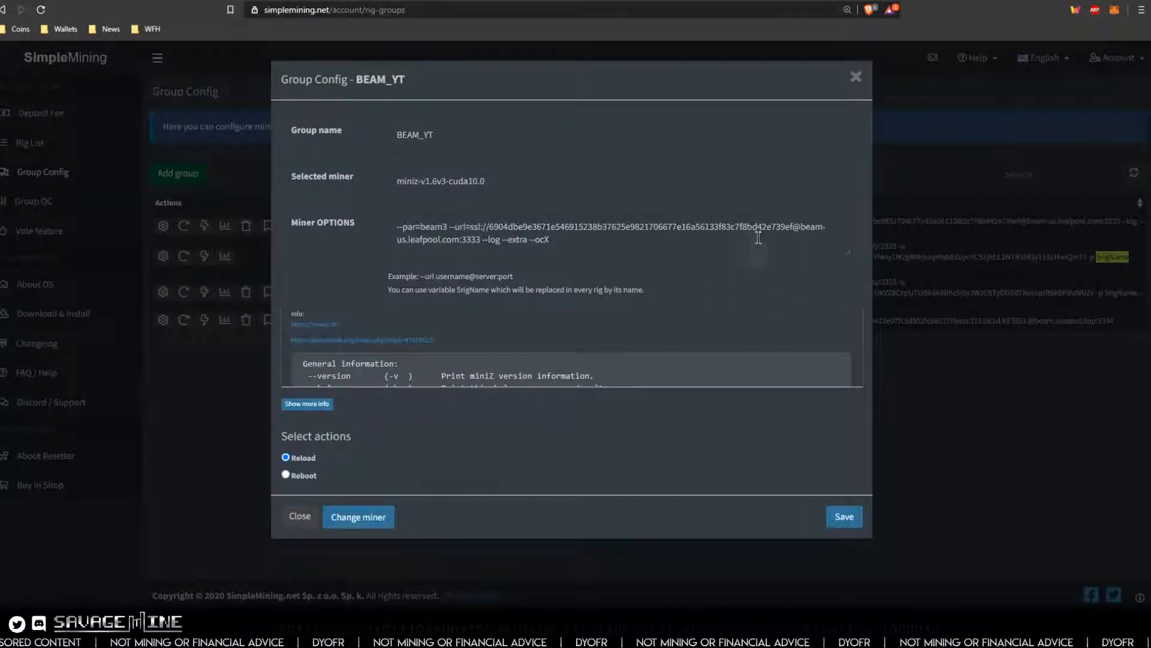
{"action": "left_click", "coordinate": [794, 228]}
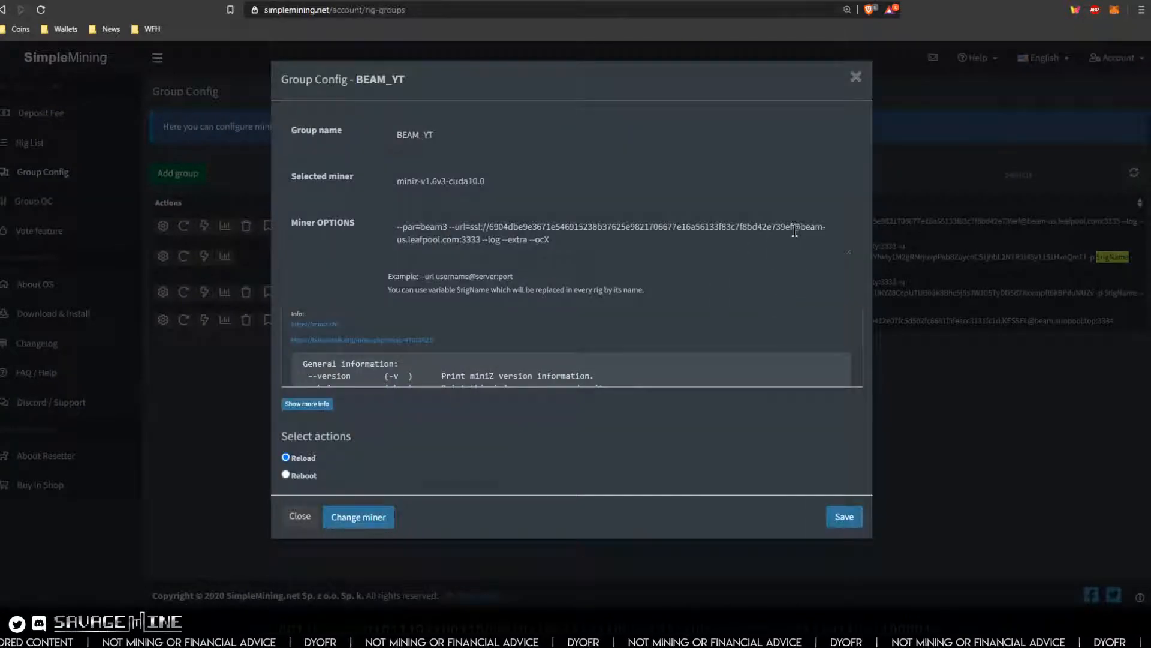
{"action": "type", "text": ".$rig"}
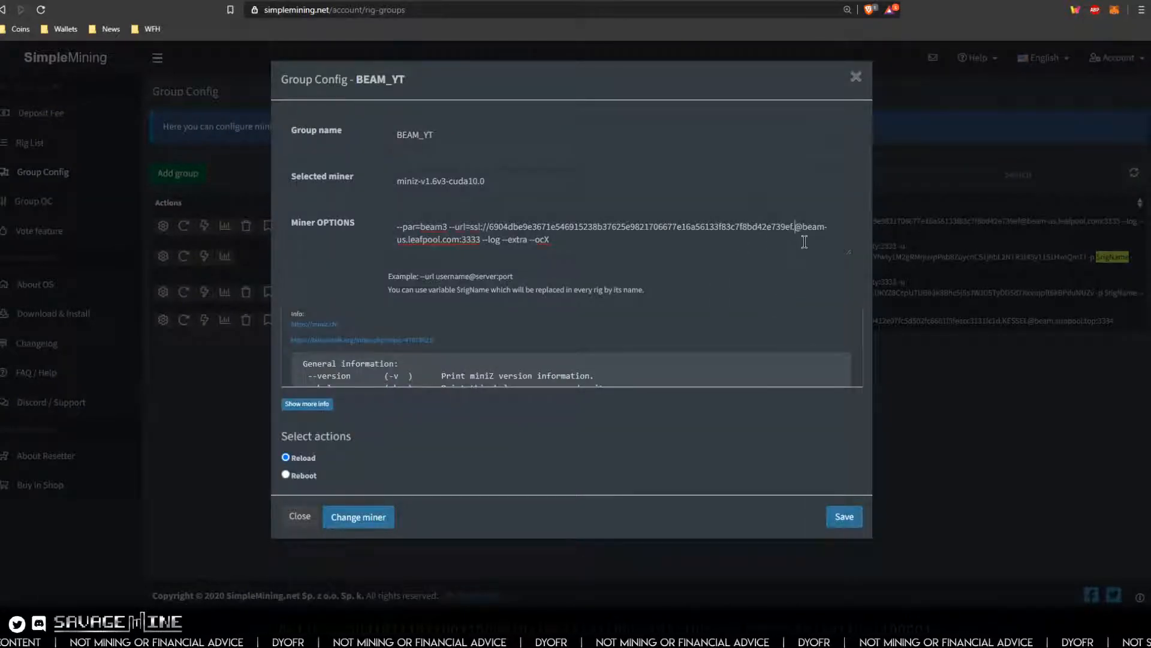
{"action": "type", "text": "Name"}
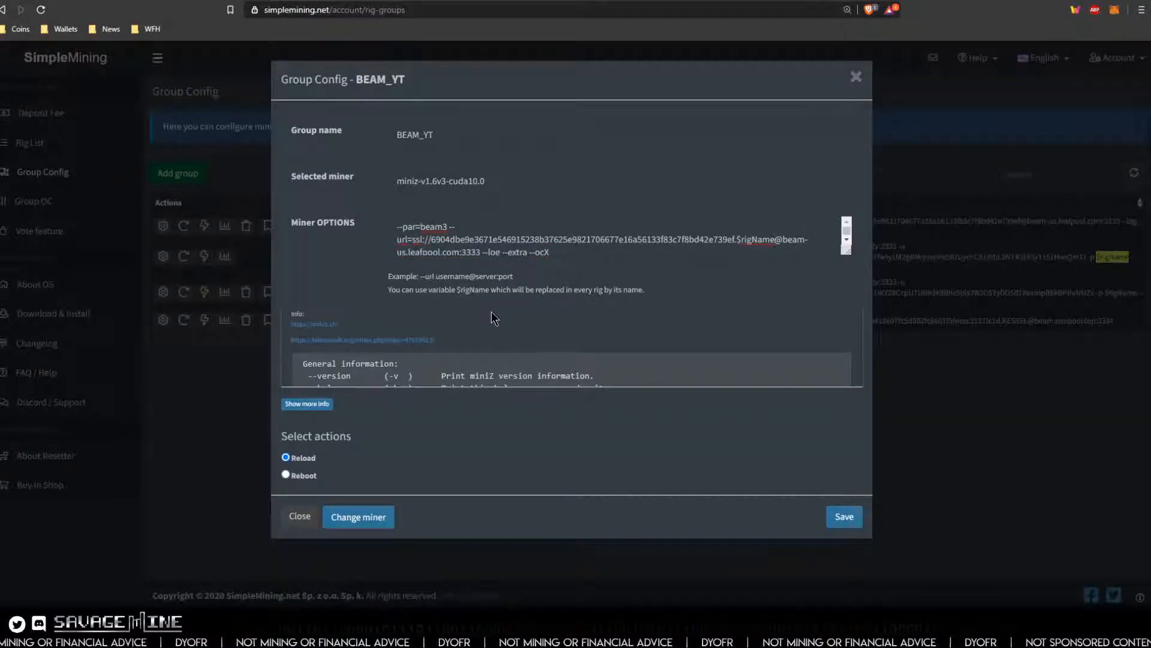
{"action": "left_click", "coordinate": [842, 518]}
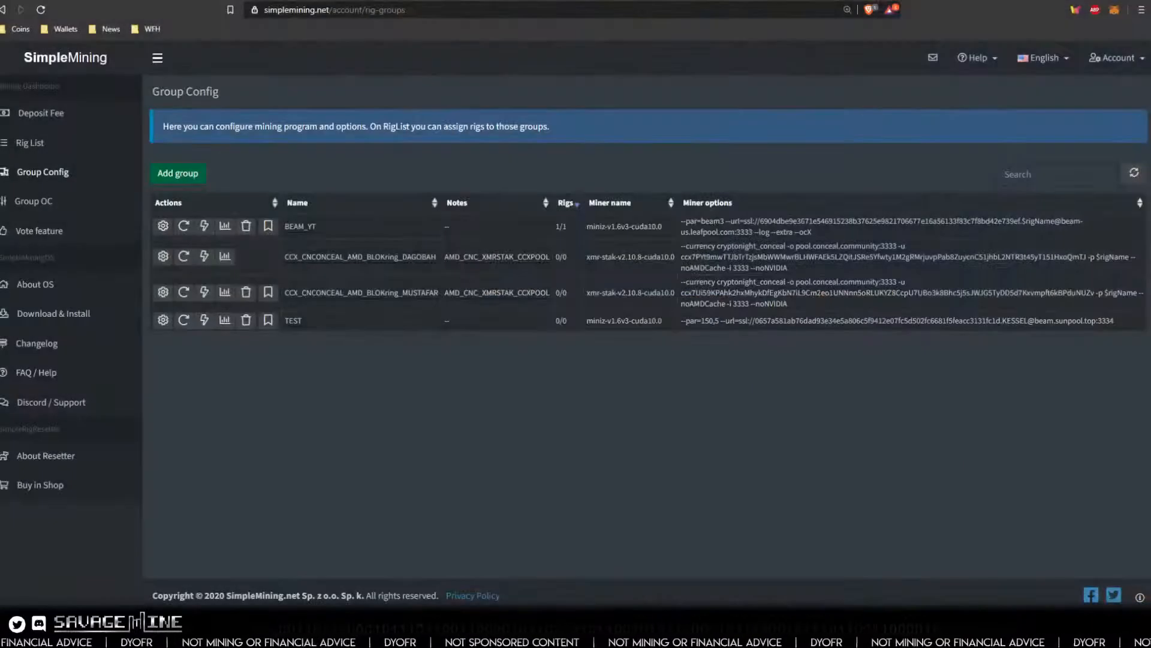
- View the SavageMine_KESSEL rig details from the rig list and check the miner console output
{"action": "left_click", "coordinate": [30, 145]}
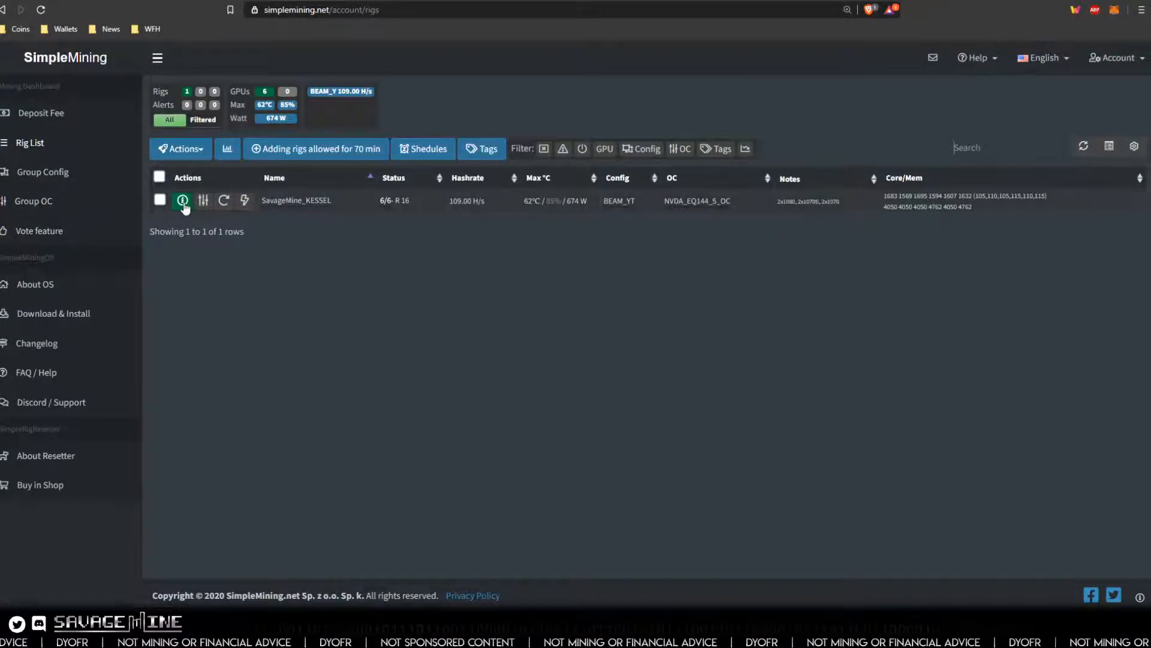
{"action": "left_click", "coordinate": [183, 200]}
{"action": "scroll", "coordinate": [483, 483], "scroll_direction": "down", "scroll_amount": 3}
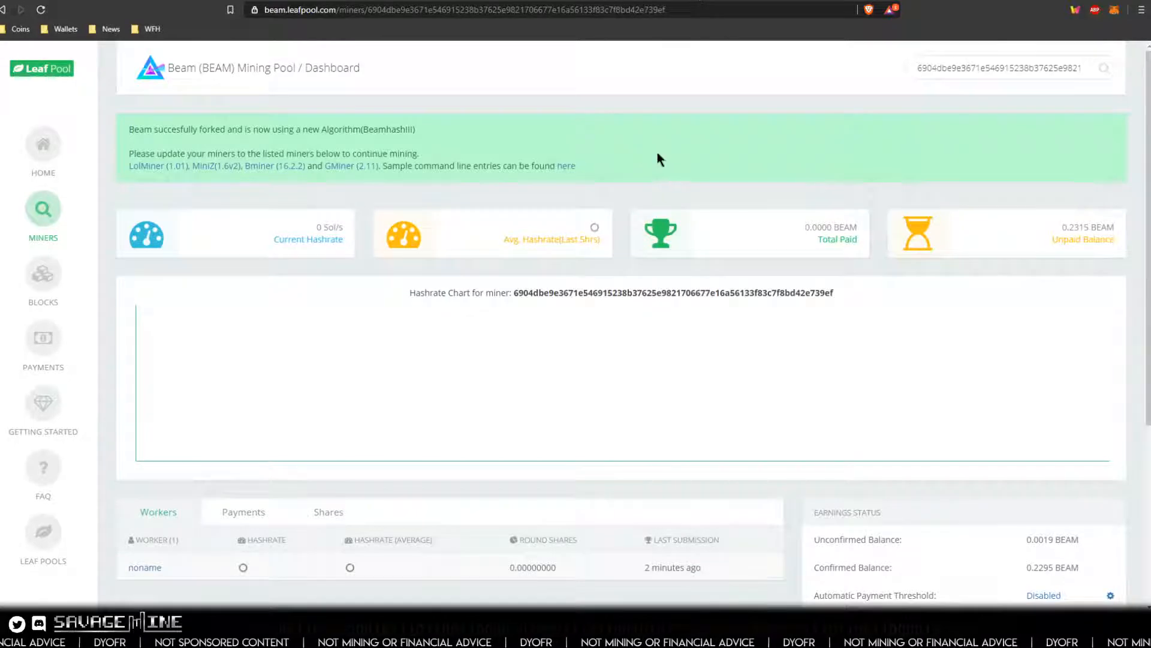
- Refresh the miner dashboard on Leafpool and check the SavageMine_KESSEL entry in the worker list
{"action": "scroll", "coordinate": [408, 276], "scroll_direction": "down", "scroll_amount": 4}
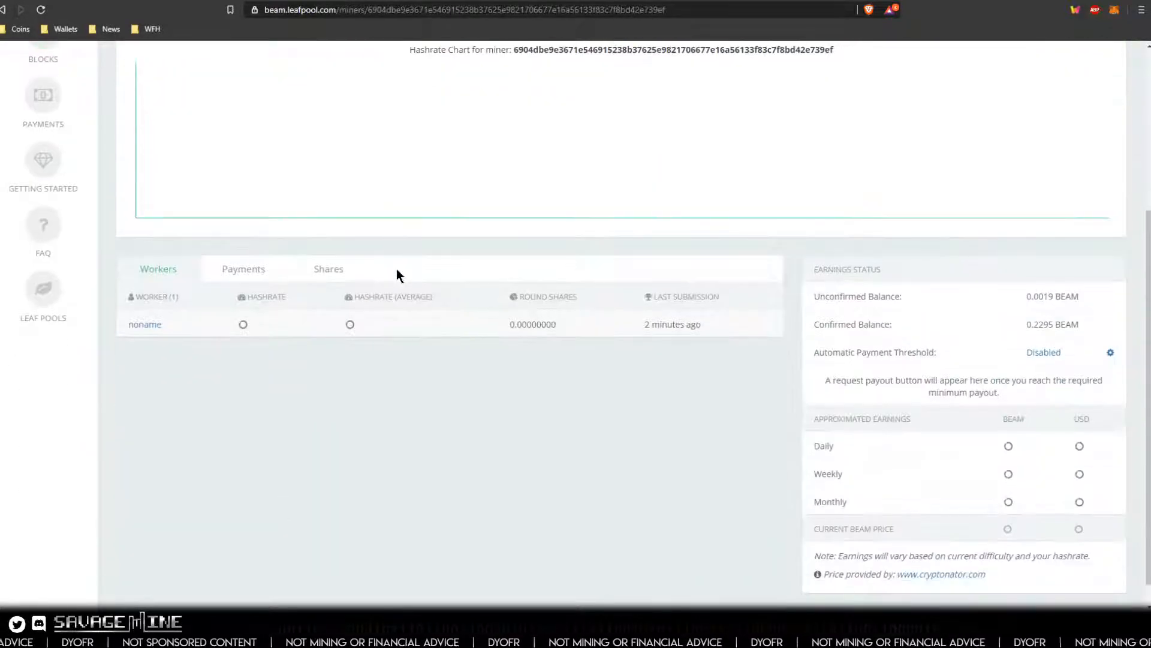
{"action": "scroll", "coordinate": [397, 273], "scroll_direction": "up", "scroll_amount": 4}
{"action": "left_click", "coordinate": [41, 9]}
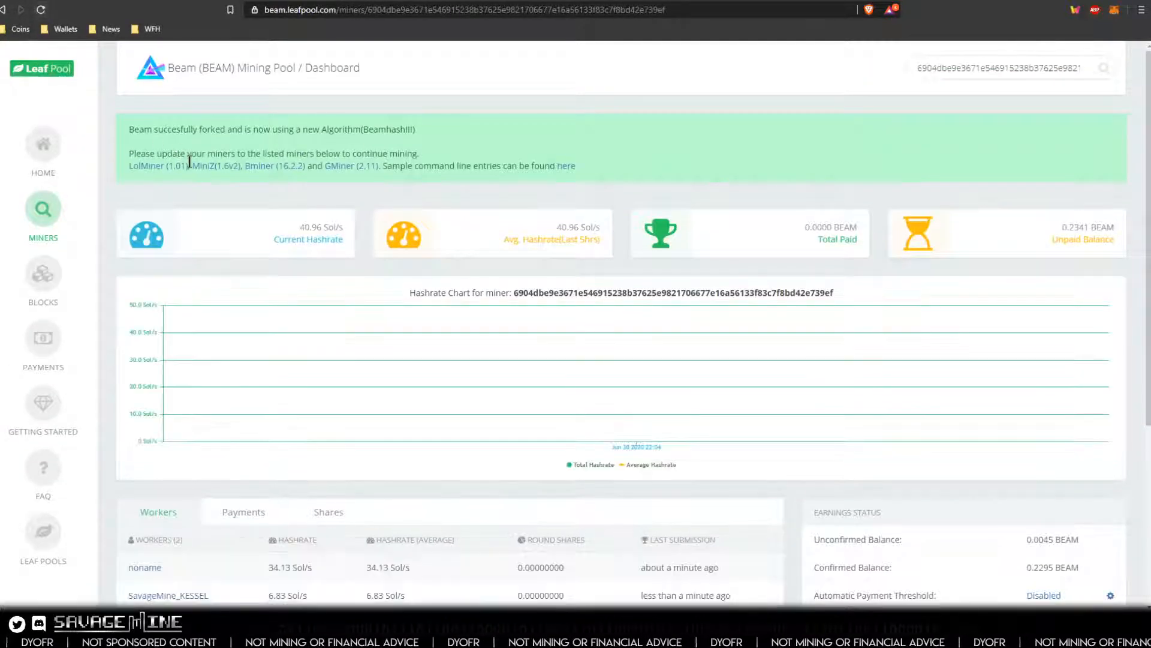
{"action": "mouse_move", "coordinate": [441, 363]}
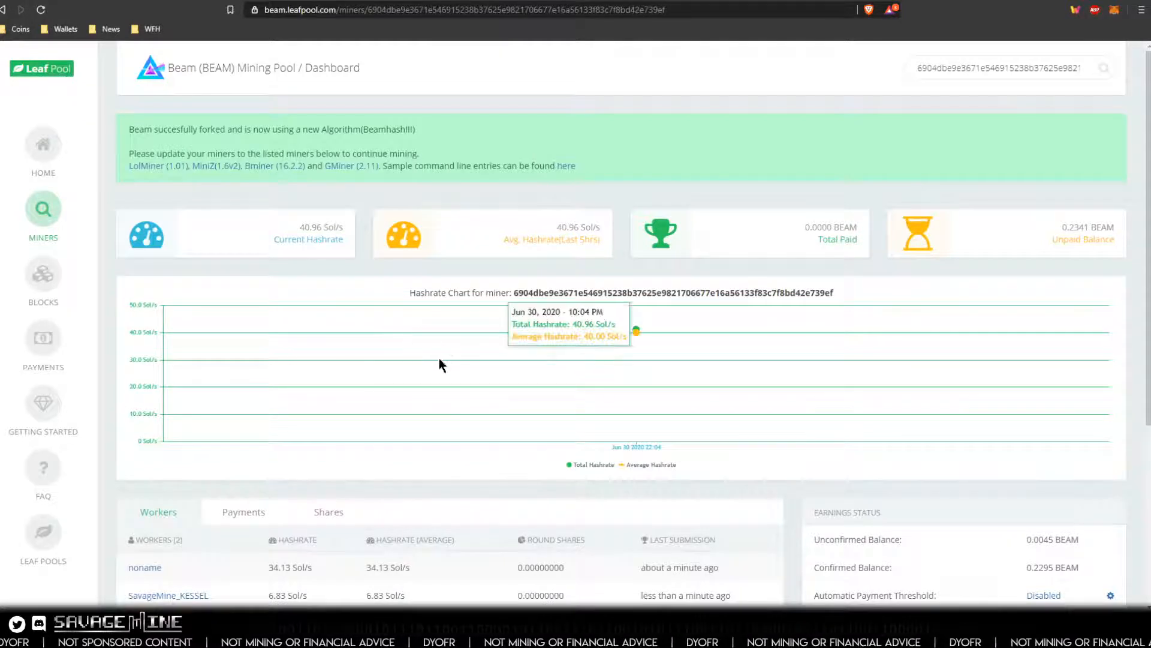
{"action": "scroll", "coordinate": [416, 362], "scroll_direction": "down", "scroll_amount": 3}
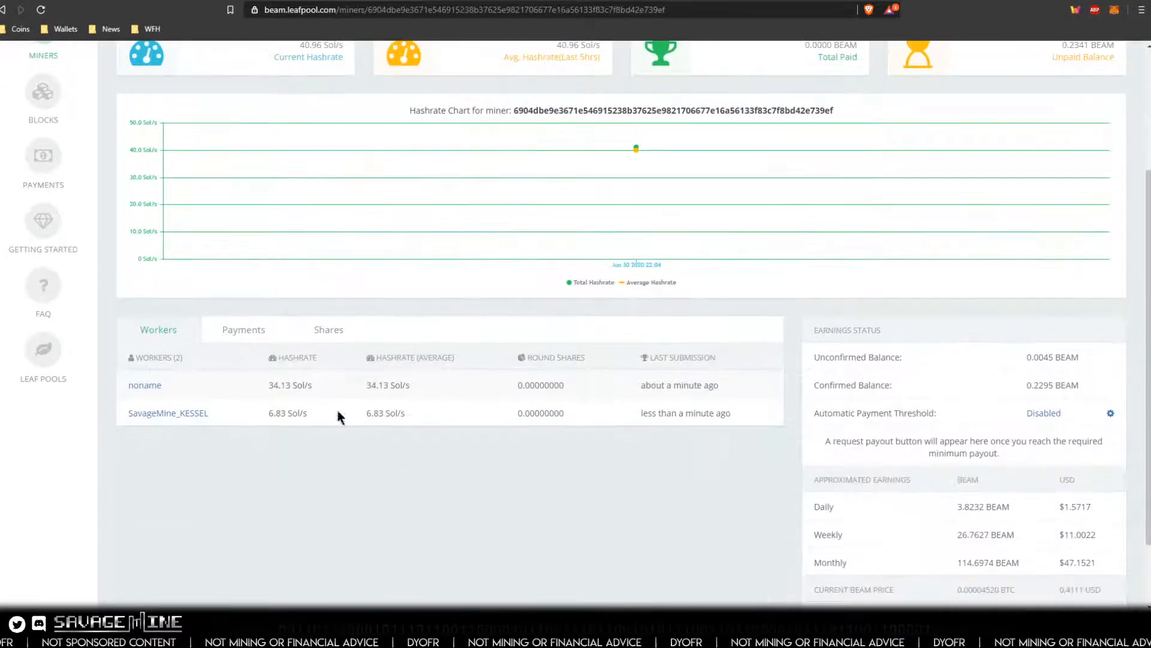
{"action": "left_click", "coordinate": [149, 415]}
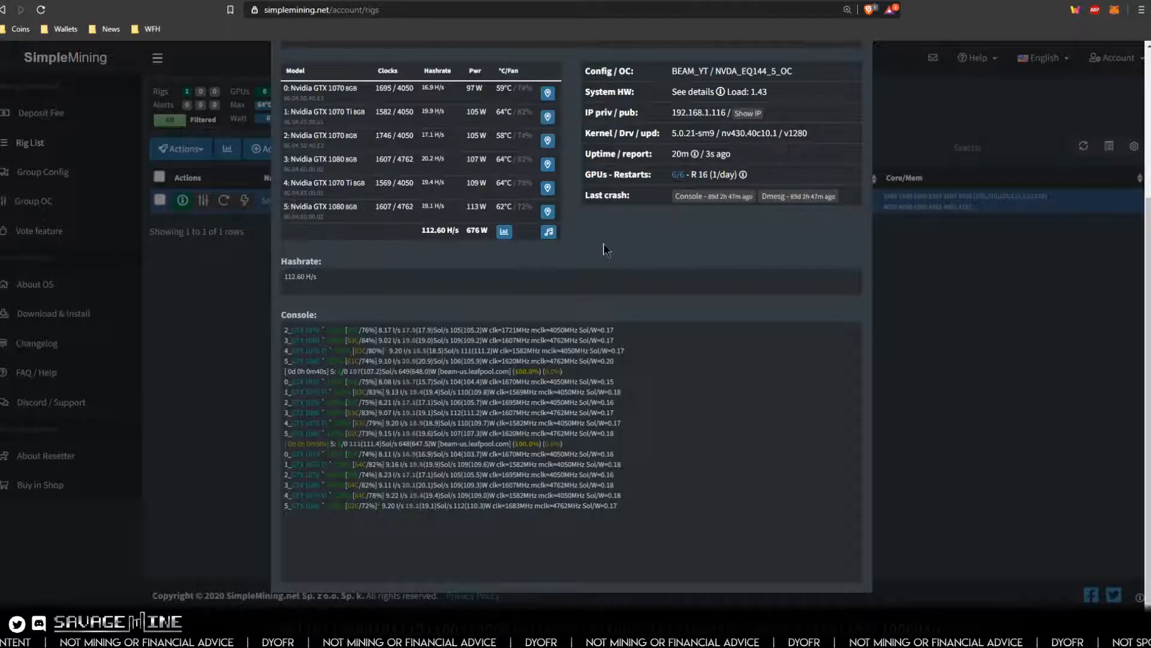
- Close the SavageMine_KESSEL rig details in SimpleMining and recheck the hashrates of both workers on Leafpool
{"action": "scroll", "coordinate": [603, 243], "scroll_direction": "up", "scroll_amount": 4}
{"action": "left_click", "coordinate": [852, 77]}
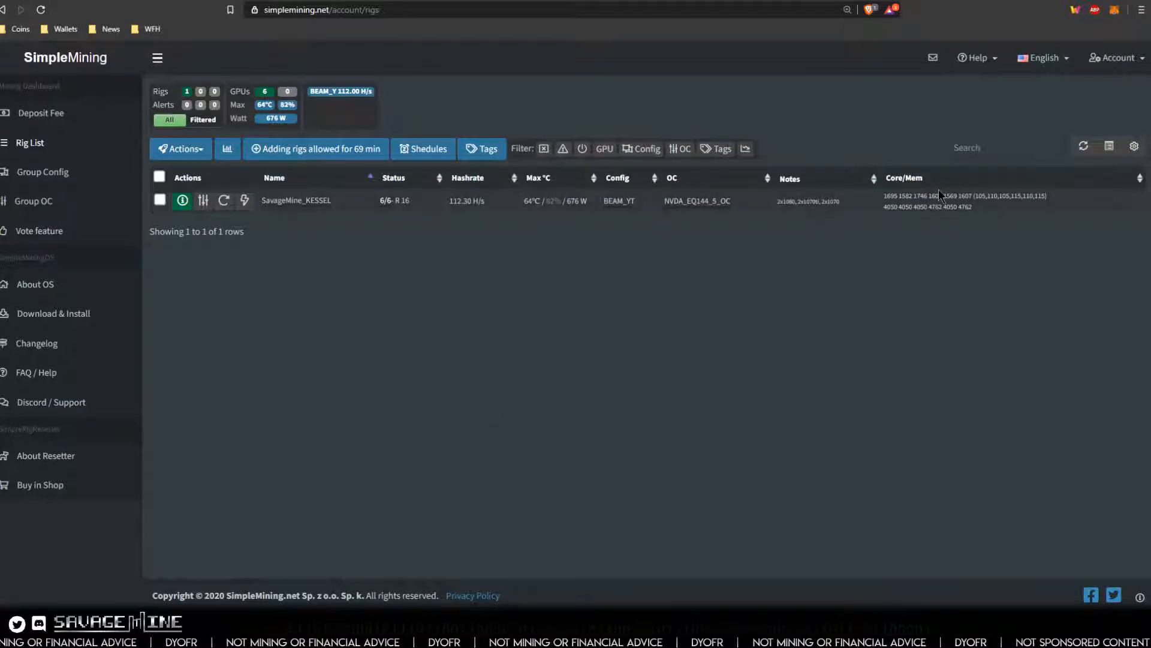
{"action": "left_click", "coordinate": [744, 1]}
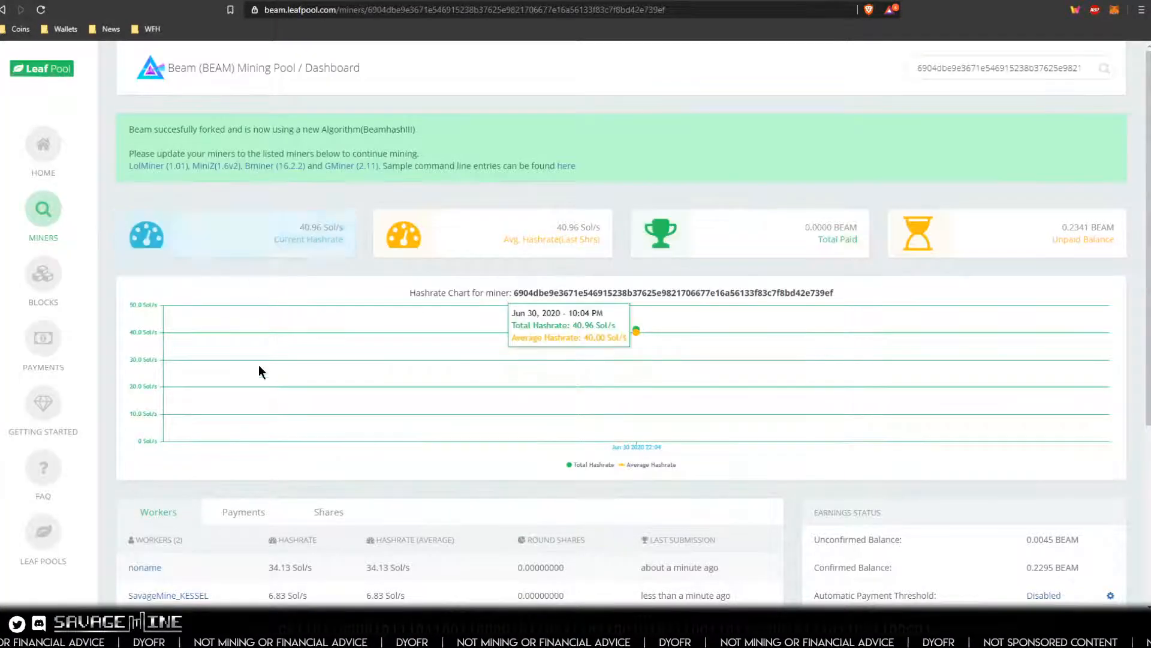
{"action": "scroll", "coordinate": [259, 366], "scroll_direction": "down", "scroll_amount": 4}
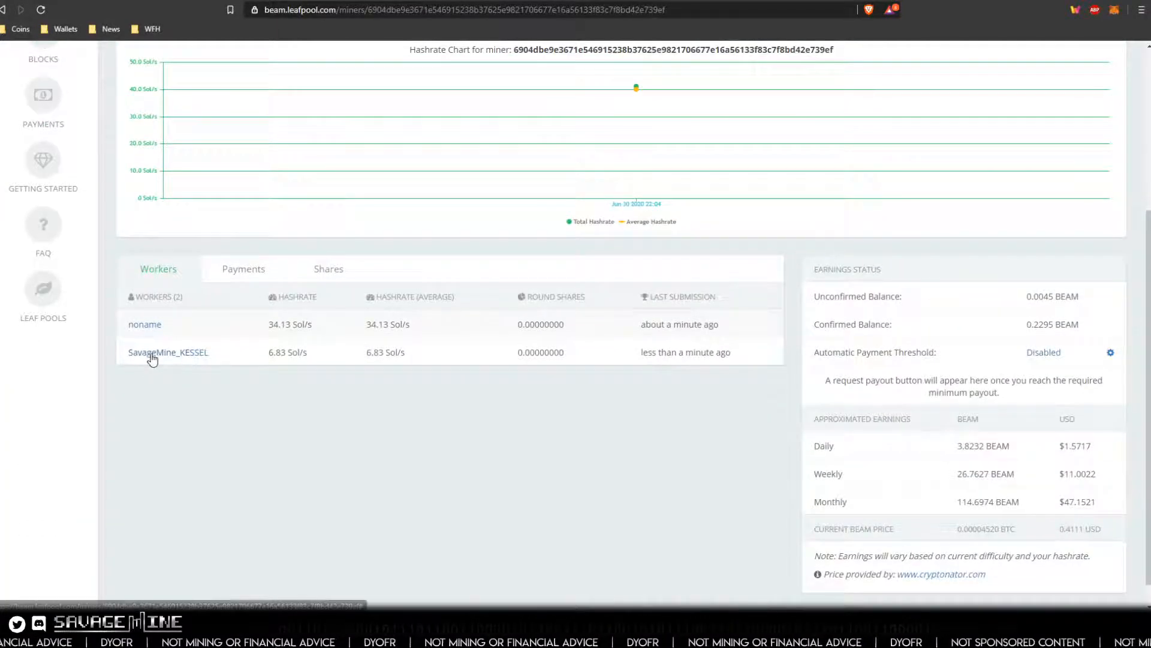
{"action": "scroll", "coordinate": [265, 322], "scroll_direction": "up", "scroll_amount": 3}
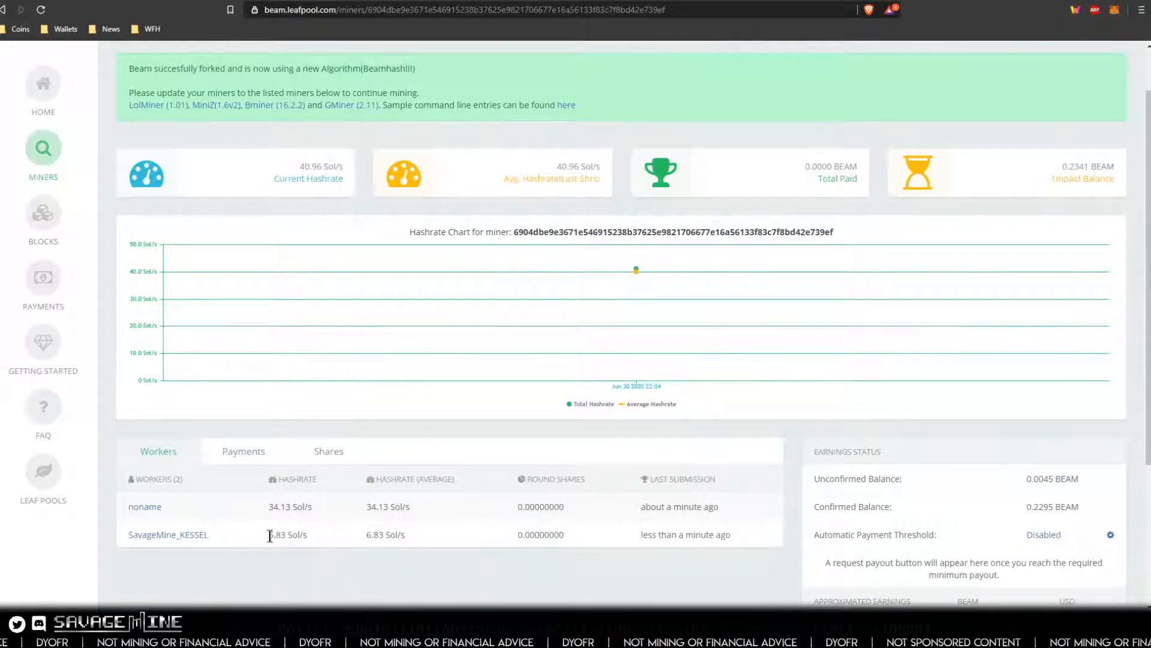
- Check the SavageMine_KESSEL hashrate and the hashrate chart point on Leafpool, and reload the miner dashboard
{"action": "left_click_drag", "start_coordinate": [269, 534], "coordinate": [308, 535]}
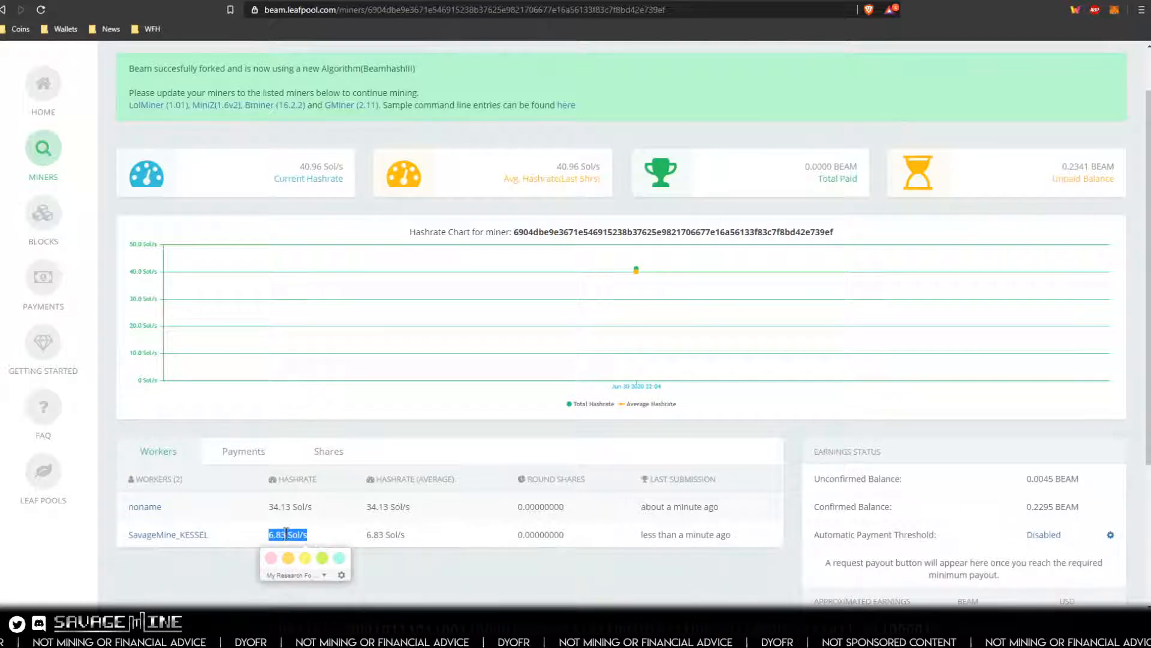
{"action": "left_click", "coordinate": [235, 534]}
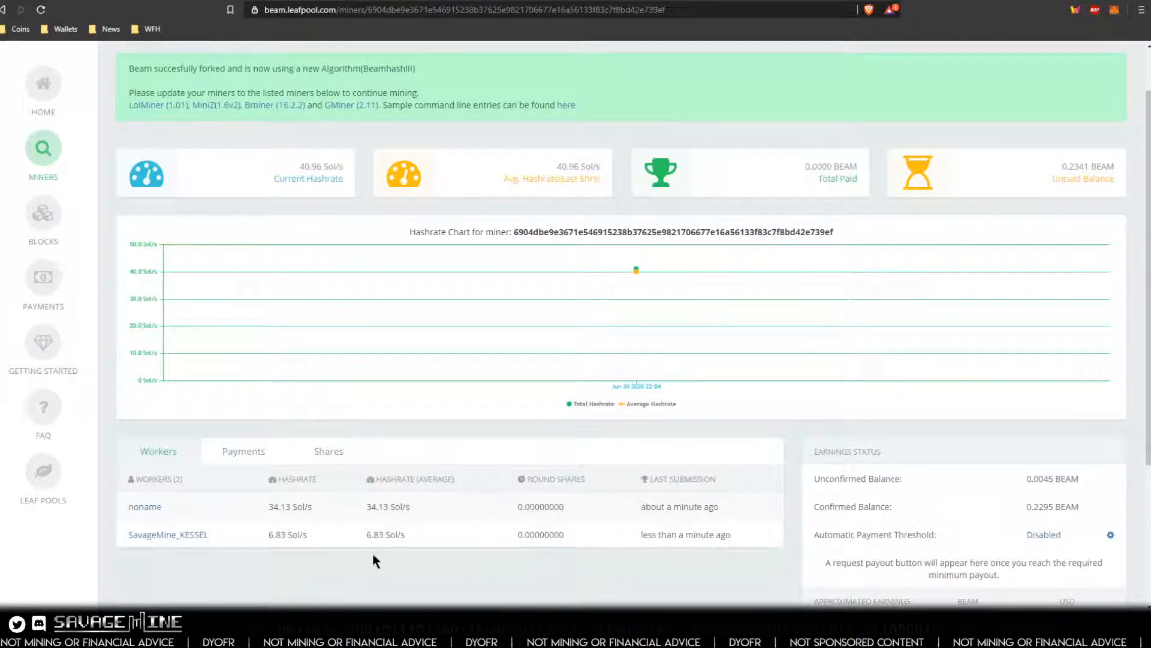
{"action": "mouse_move", "coordinate": [459, 323]}
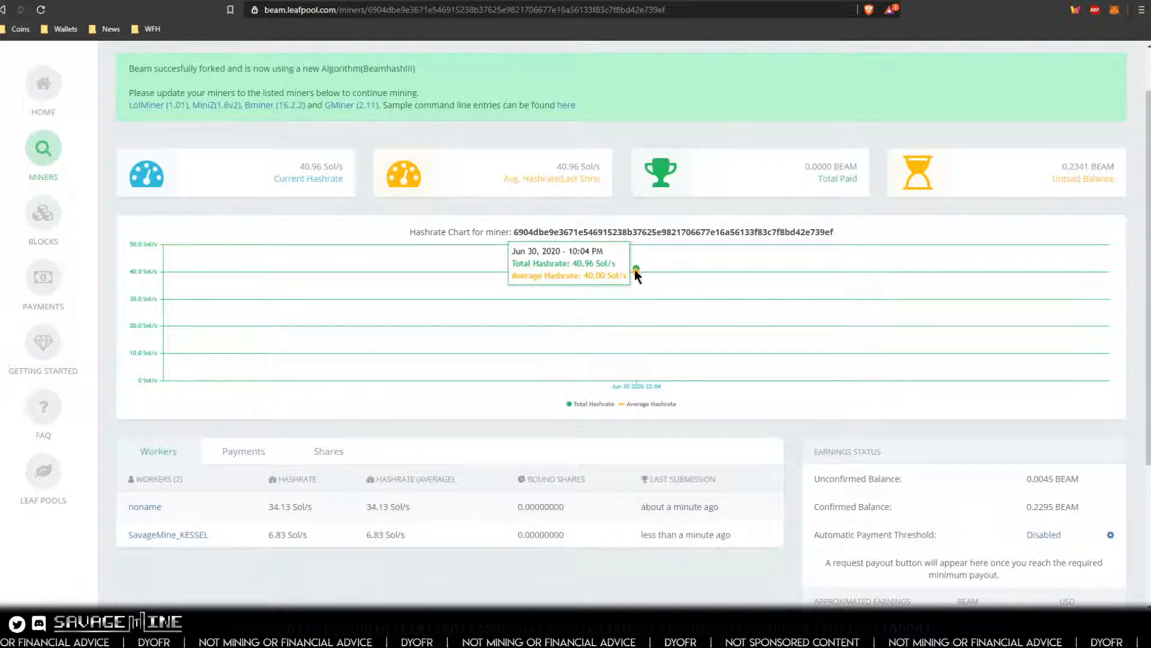
{"action": "left_click", "coordinate": [40, 10]}
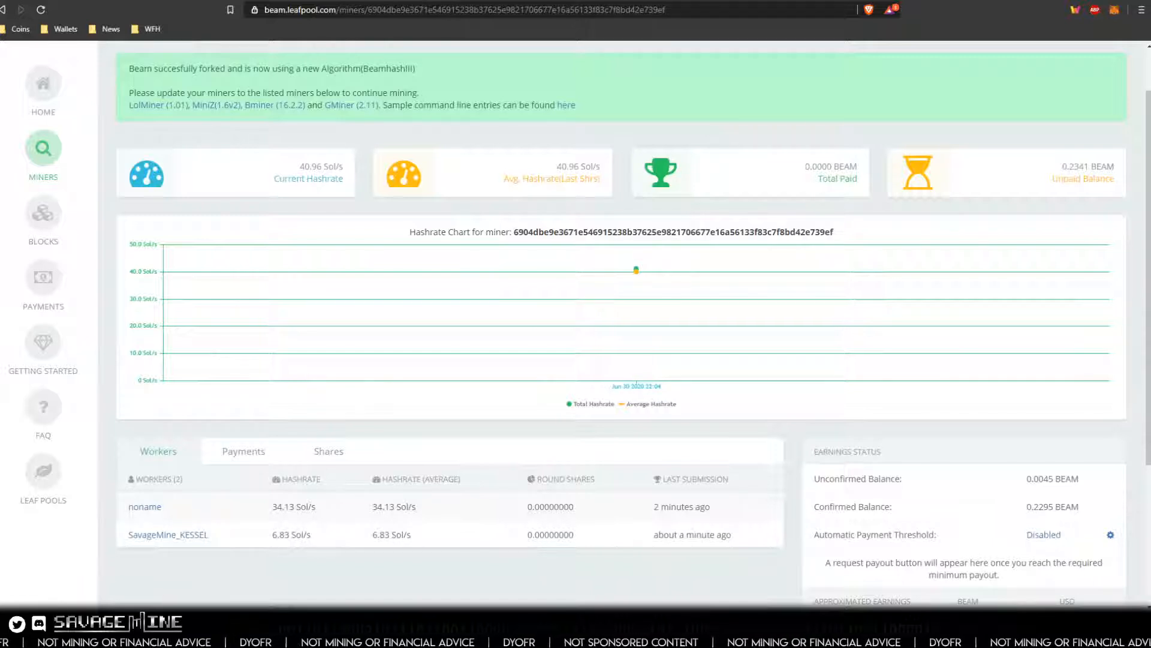
{"action": "left_click", "coordinate": [39, 1]}
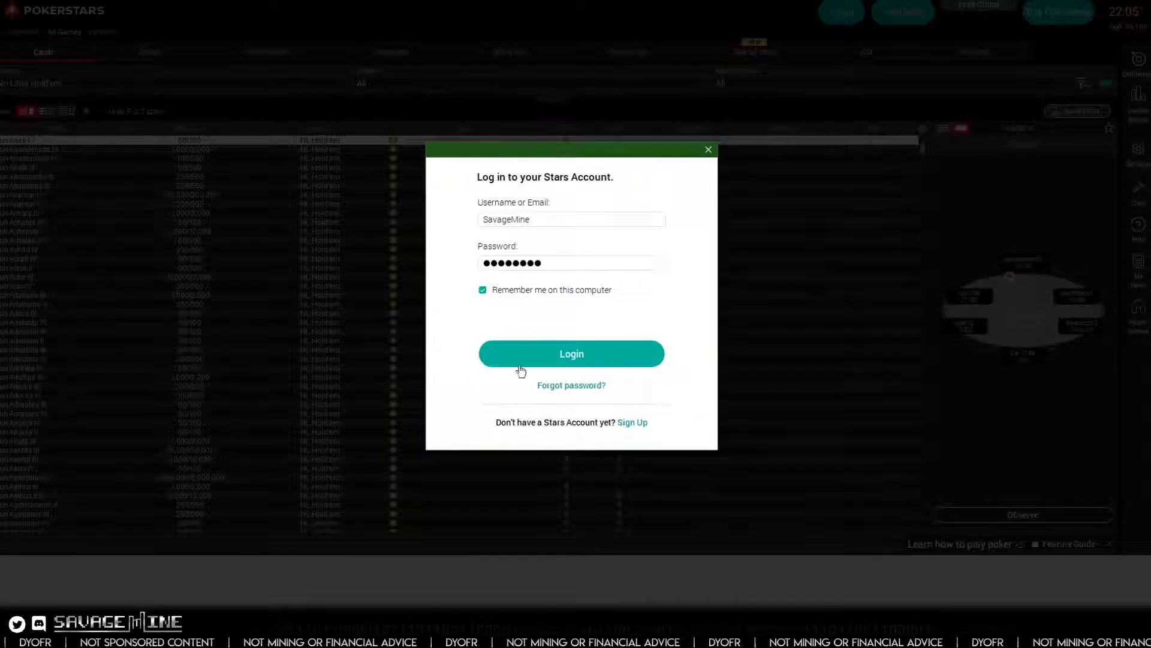
- Switch to PokerStars, log in to the Stars account, and view the poker club's lobby under Home Games
{"action": "left_click", "coordinate": [544, 357]}
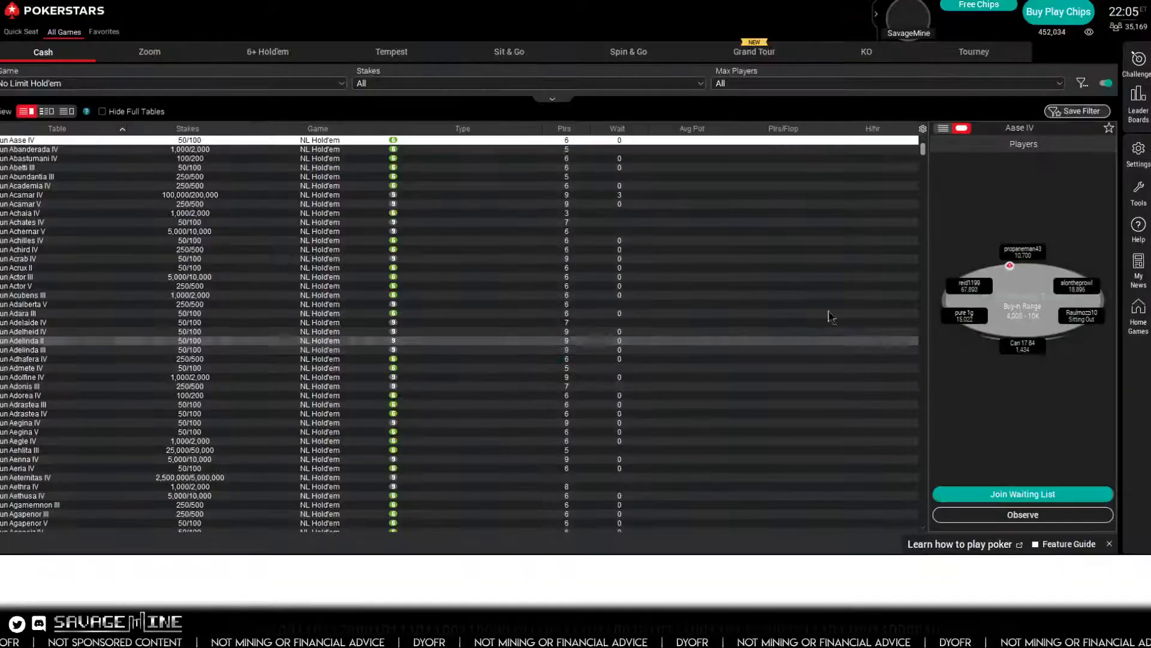
{"action": "left_click", "coordinate": [1139, 314]}
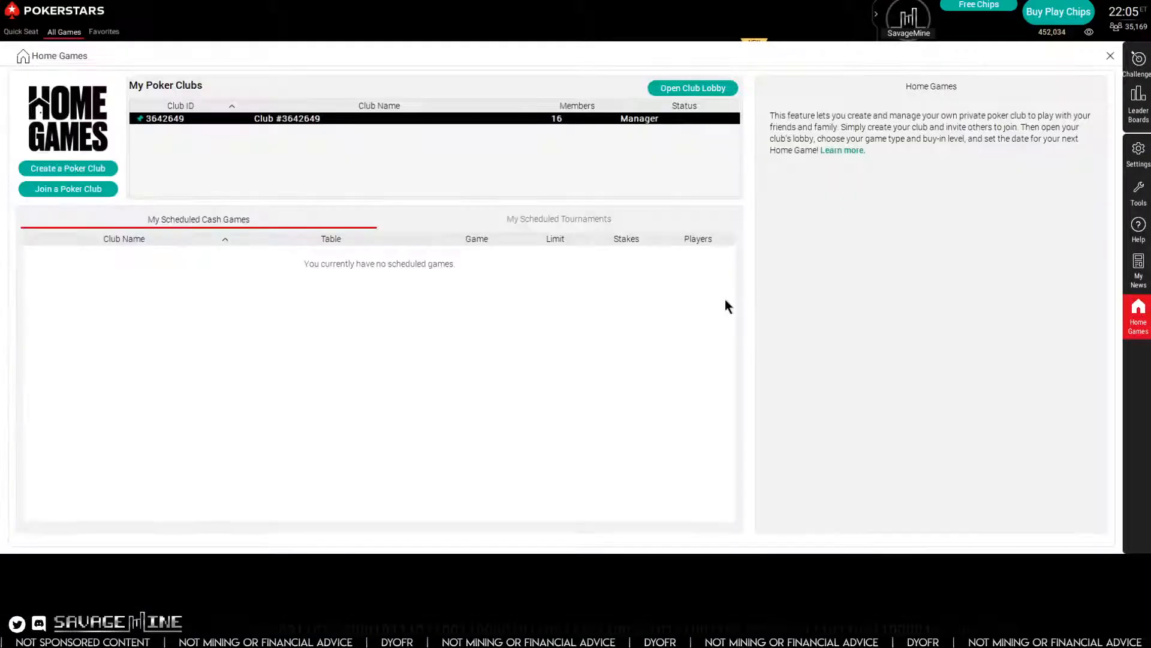
{"action": "double_click", "coordinate": [347, 118]}
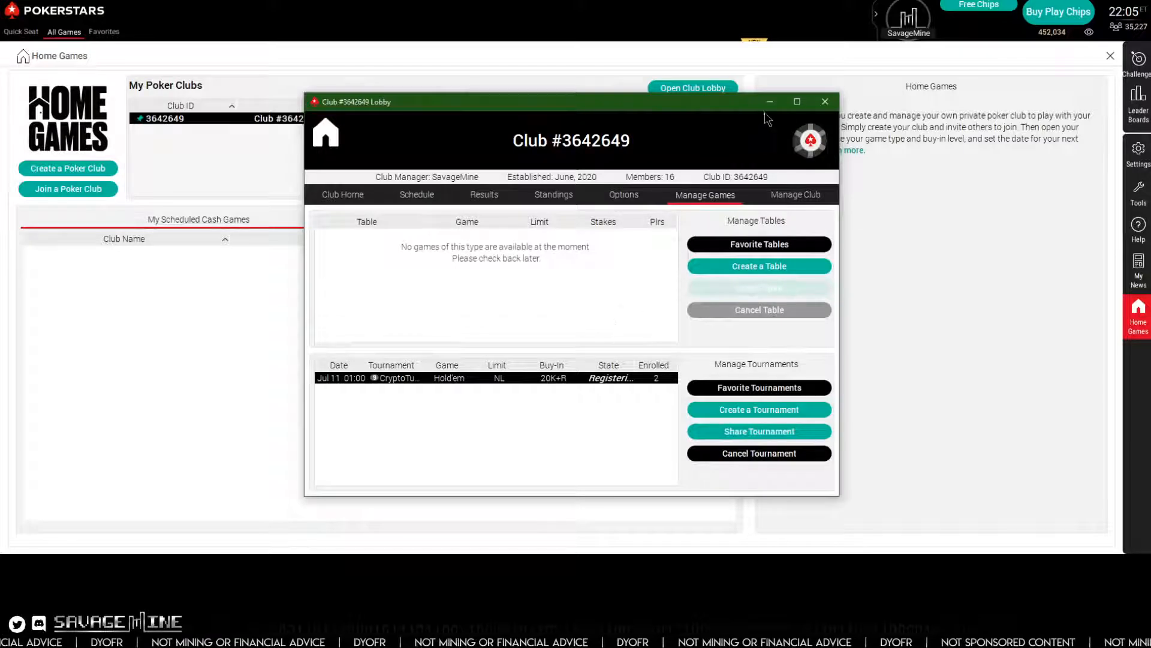
{"action": "left_click", "coordinate": [826, 102]}
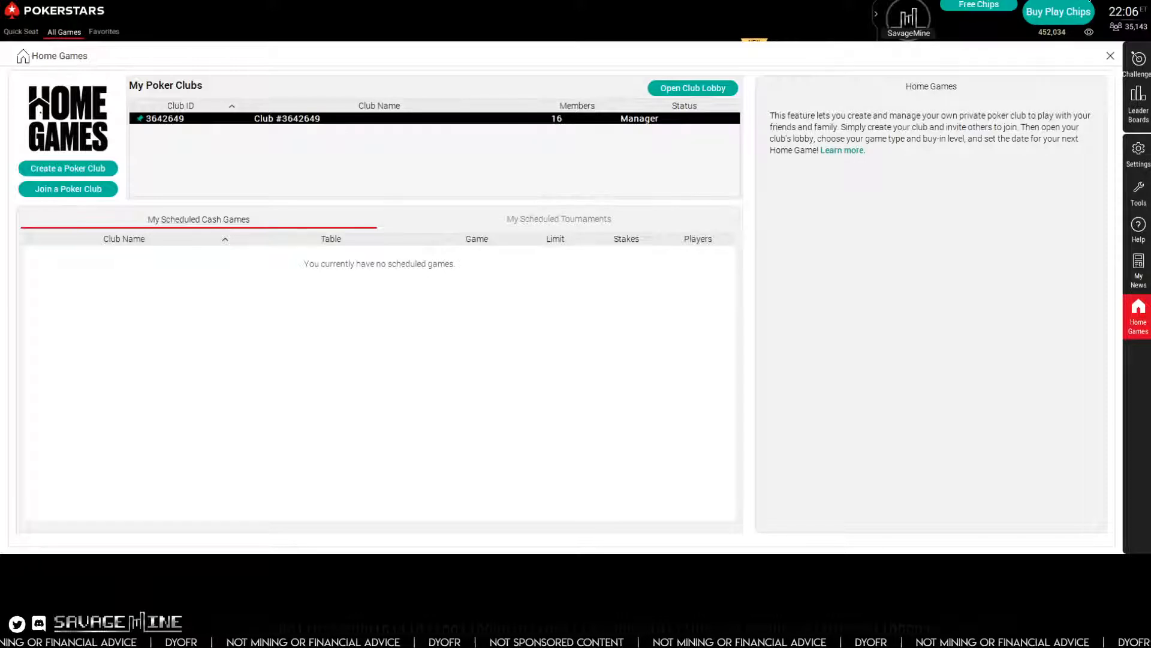
- Switch back to the SimpleMining rig list in the browser and check the SavageMine_KESSEL rig's hashrate
{"action": "left_click", "coordinate": [1090, 1]}
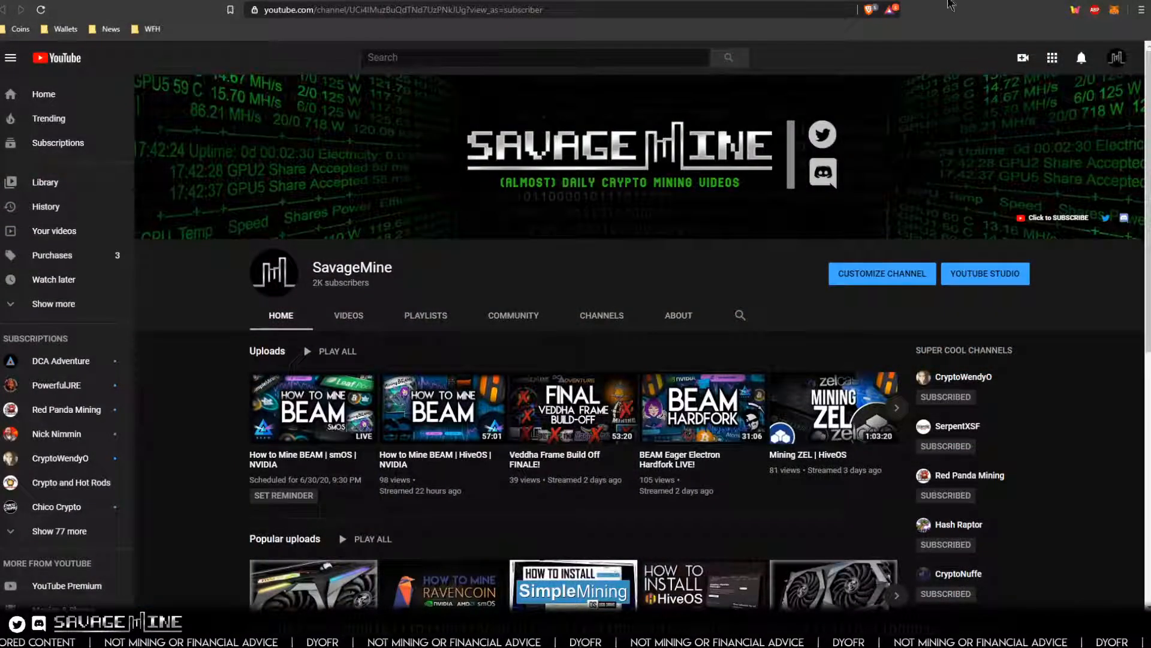
{"action": "left_click", "coordinate": [978, 0]}
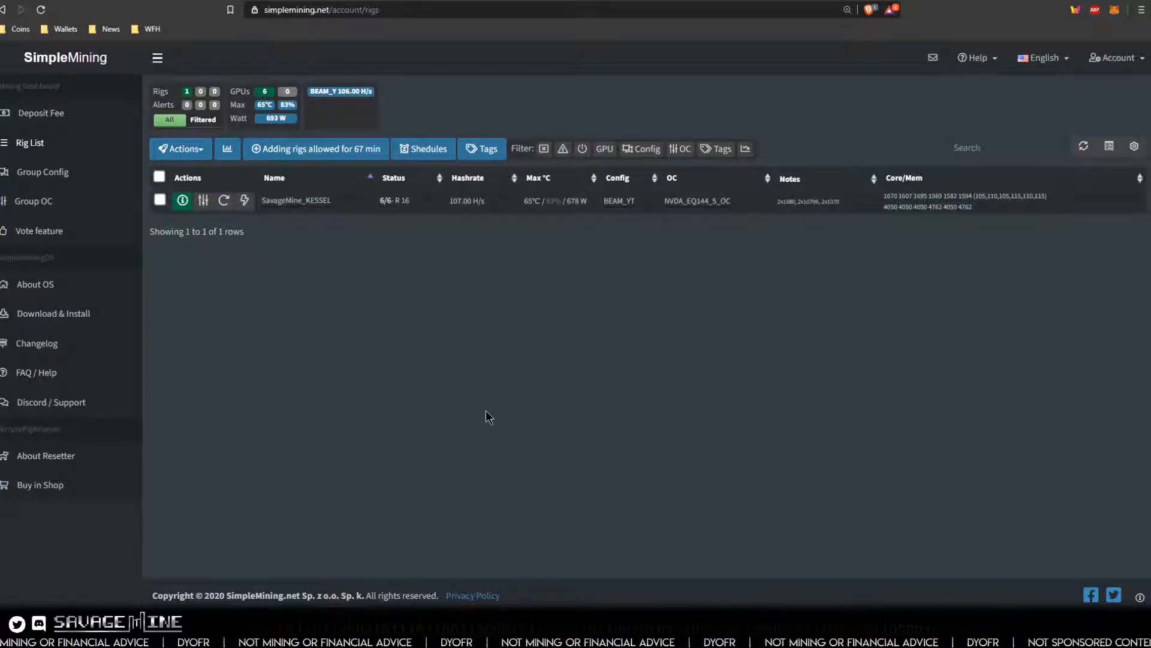
{"action": "mouse_move", "coordinate": [485, 201]}
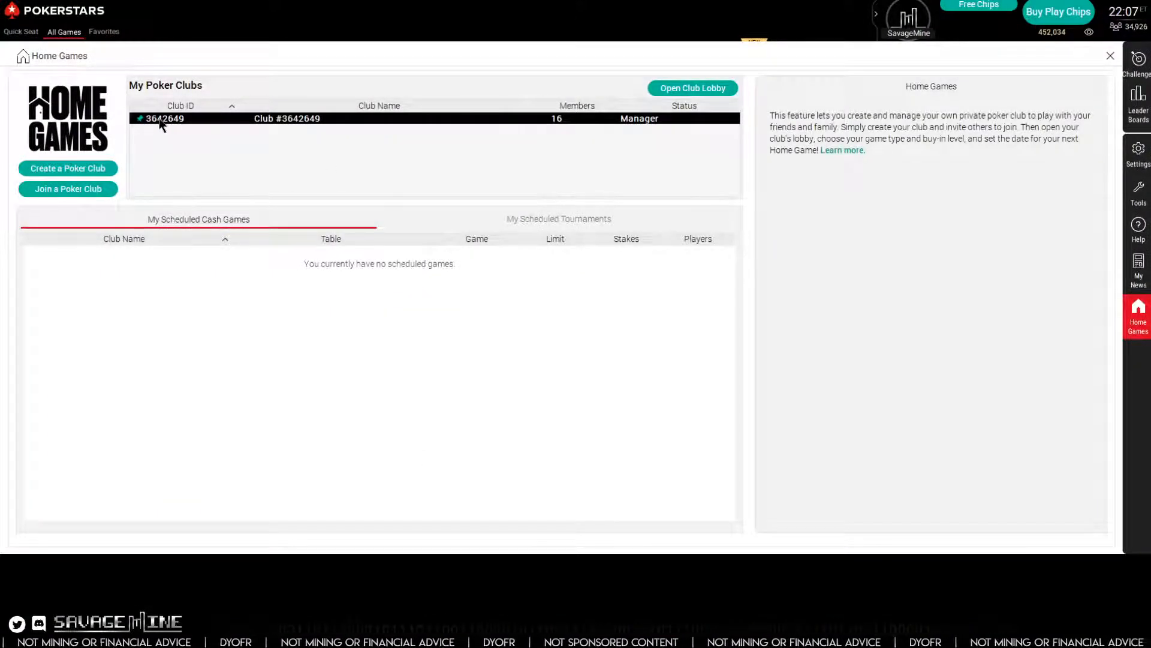
- Reopen the poker club's lobby in PokerStars, review the club management and home member lists, and close it
{"action": "double_click", "coordinate": [312, 119]}
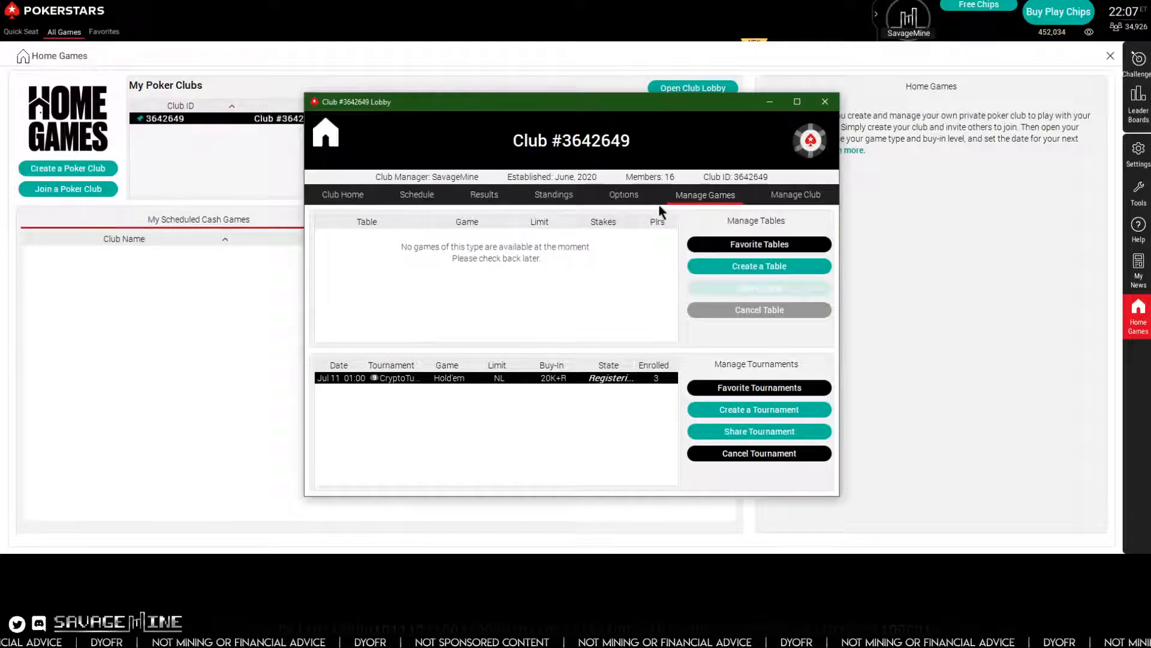
{"action": "left_click", "coordinate": [803, 193]}
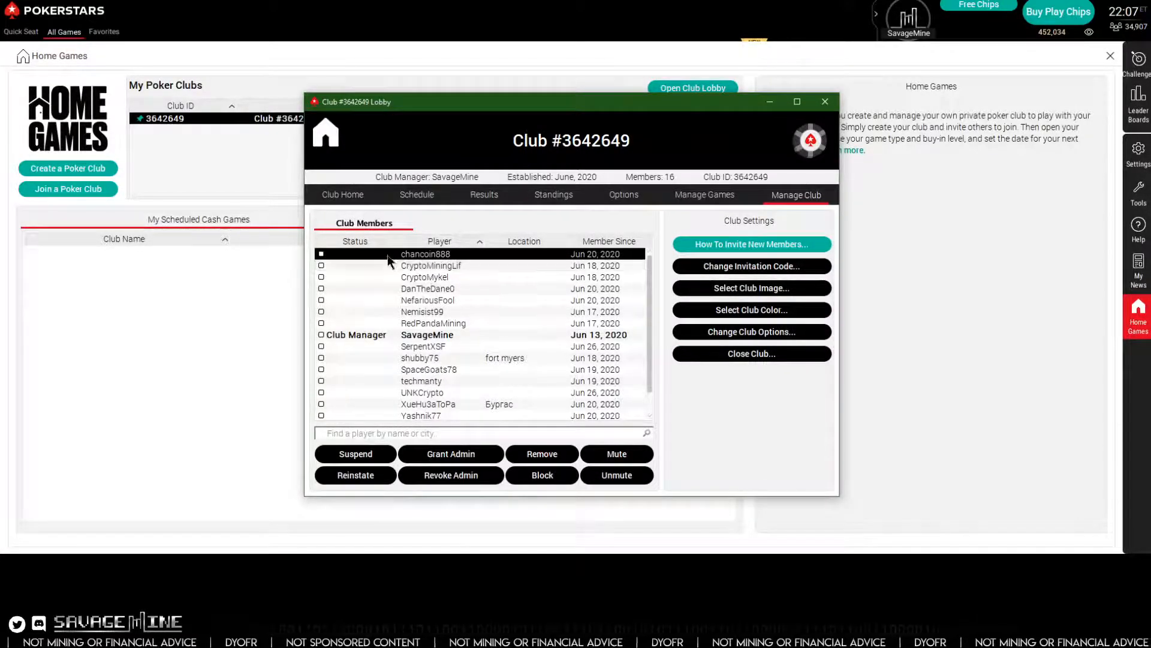
{"action": "left_click", "coordinate": [343, 196]}
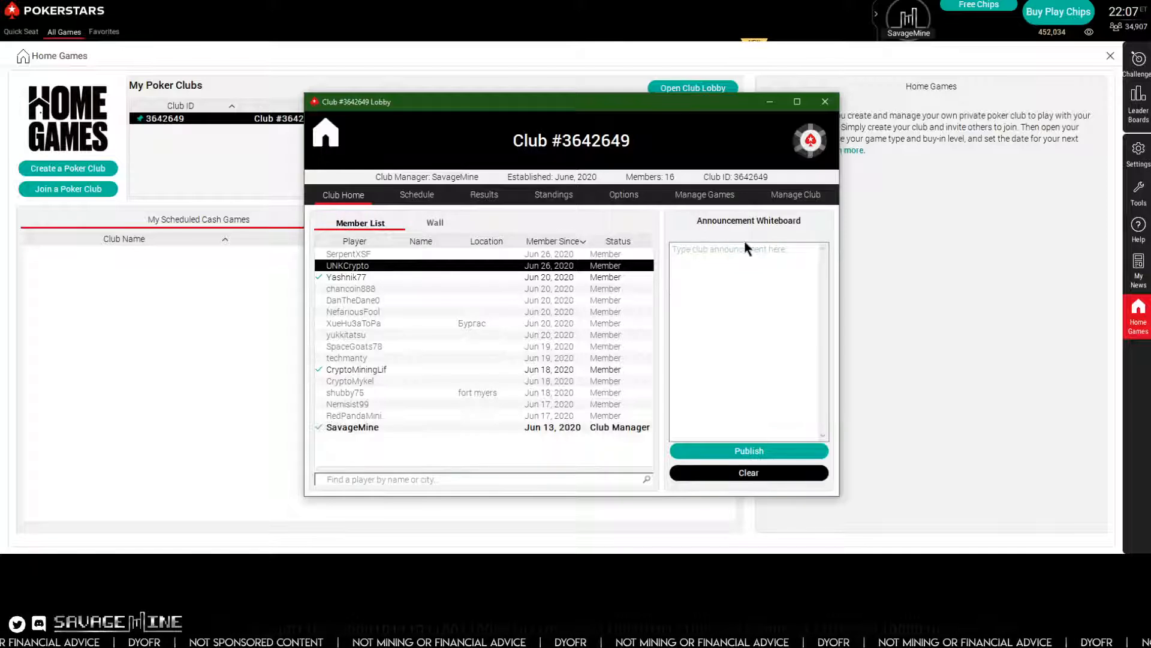
{"action": "left_click", "coordinate": [827, 102]}
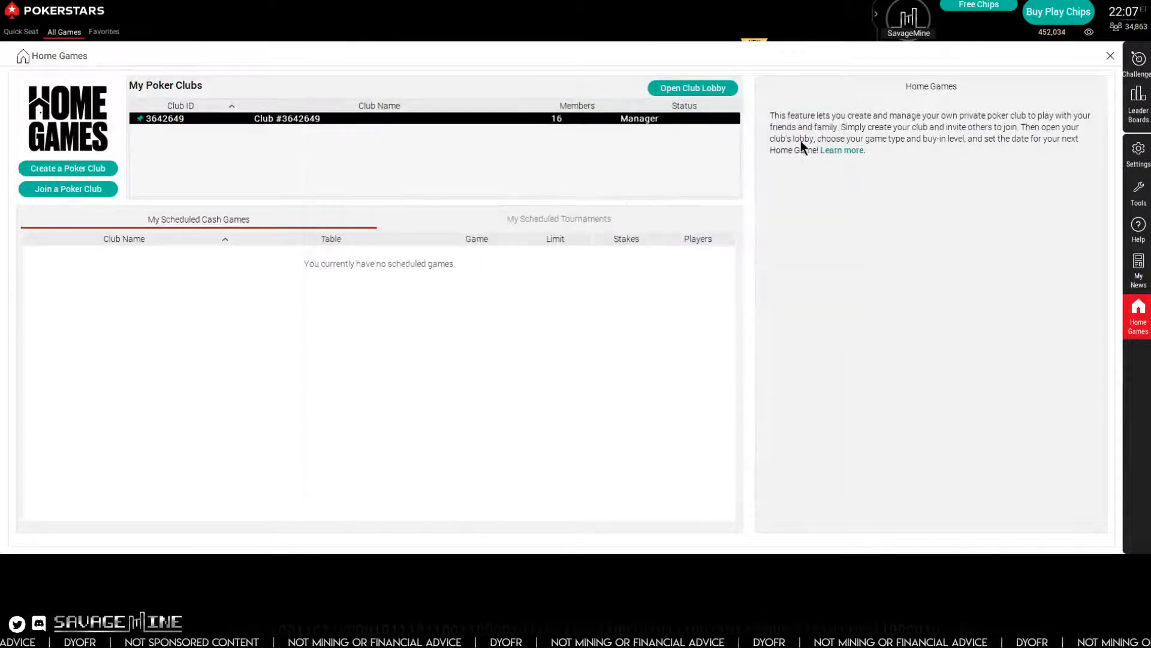
- Reopen the poker club's lobby and look through its managed games, schedule and member list
{"action": "double_click", "coordinate": [334, 122]}
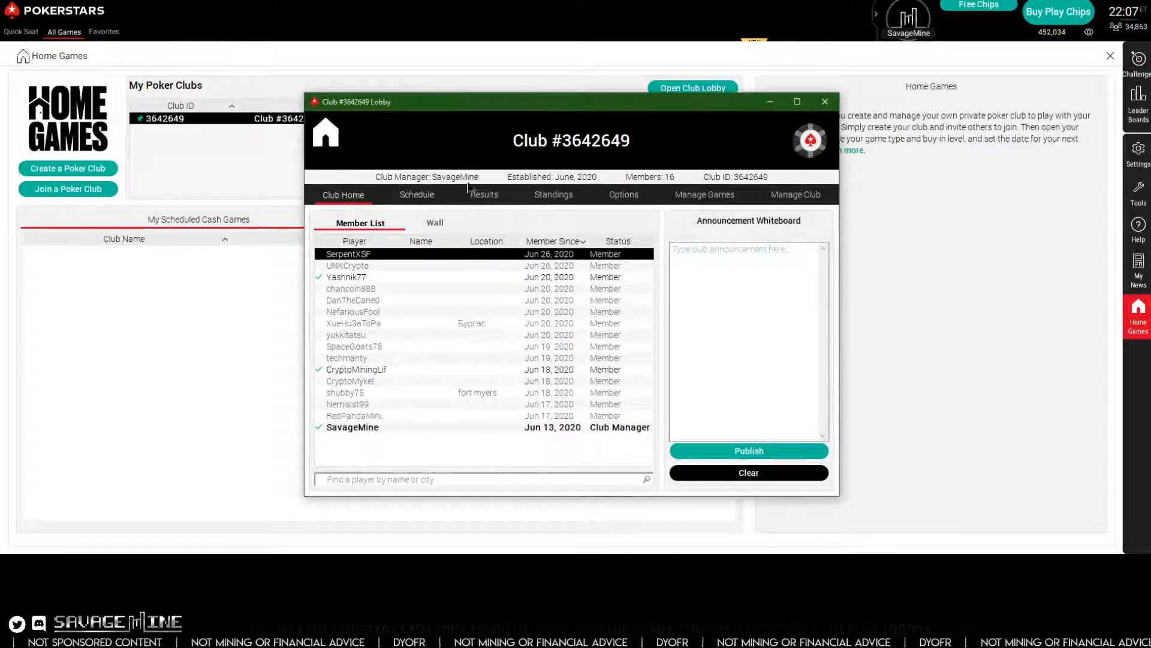
{"action": "left_click", "coordinate": [710, 197]}
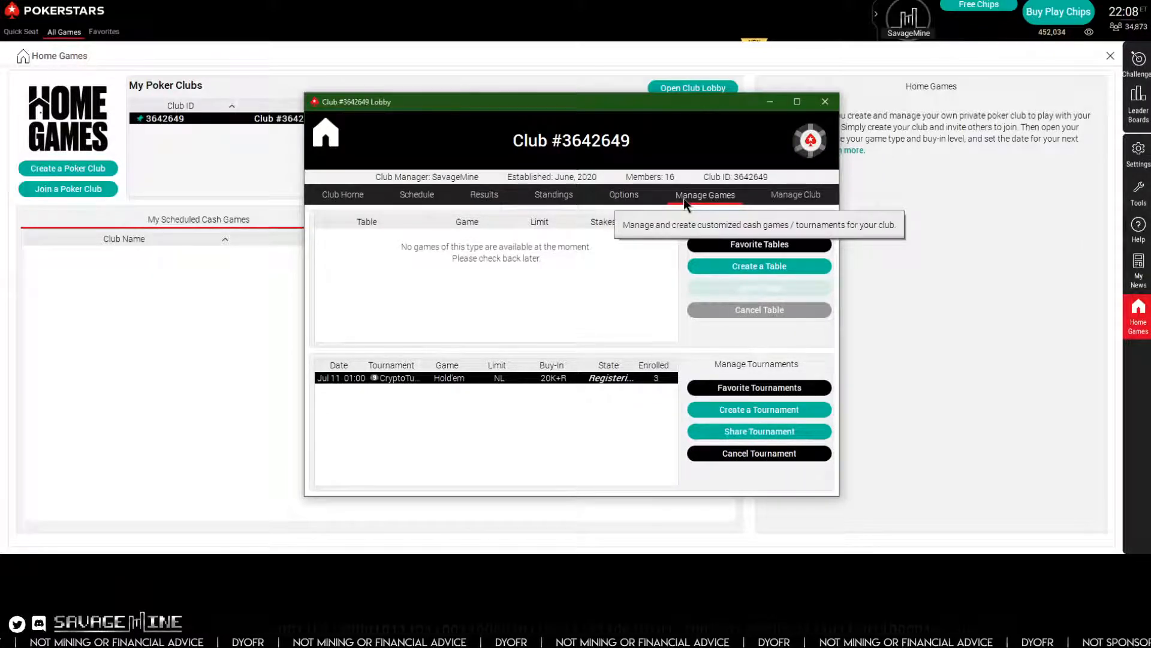
{"action": "left_click", "coordinate": [408, 195]}
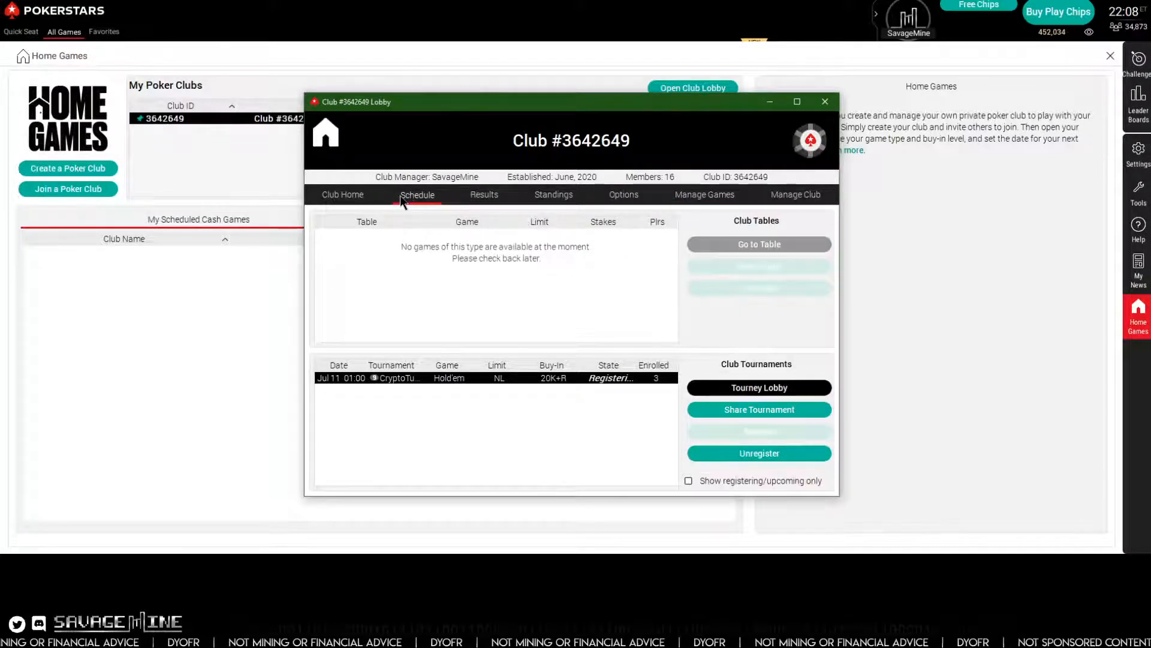
{"action": "left_click", "coordinate": [335, 200]}
{"action": "left_click", "coordinate": [415, 196]}
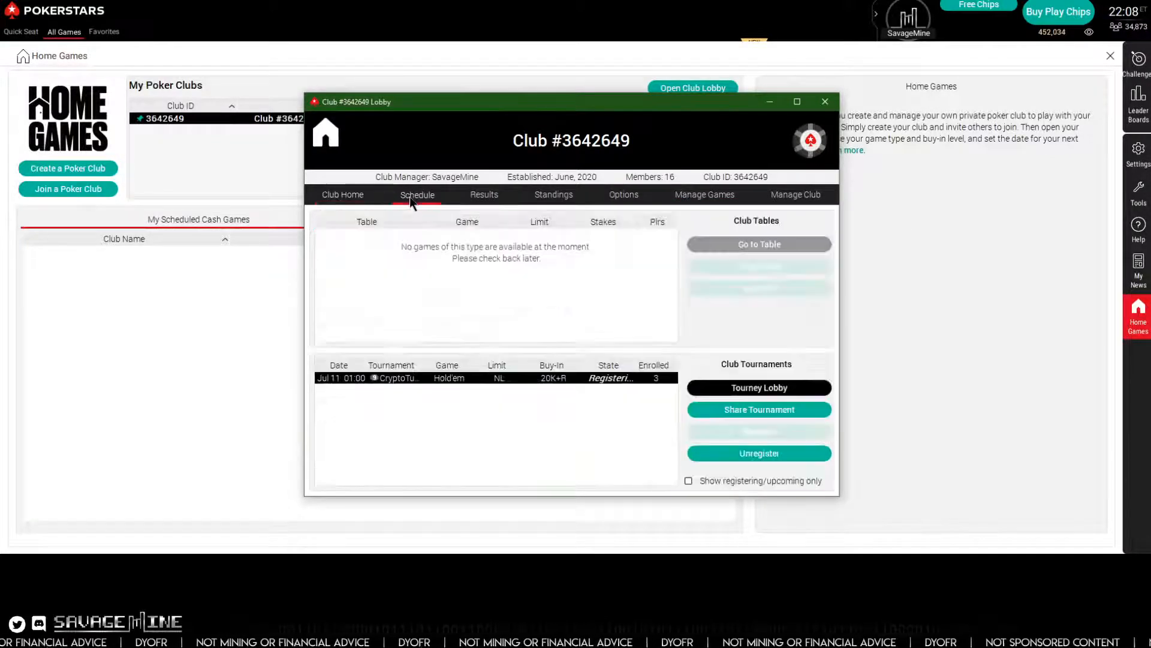
{"action": "left_click", "coordinate": [344, 201]}
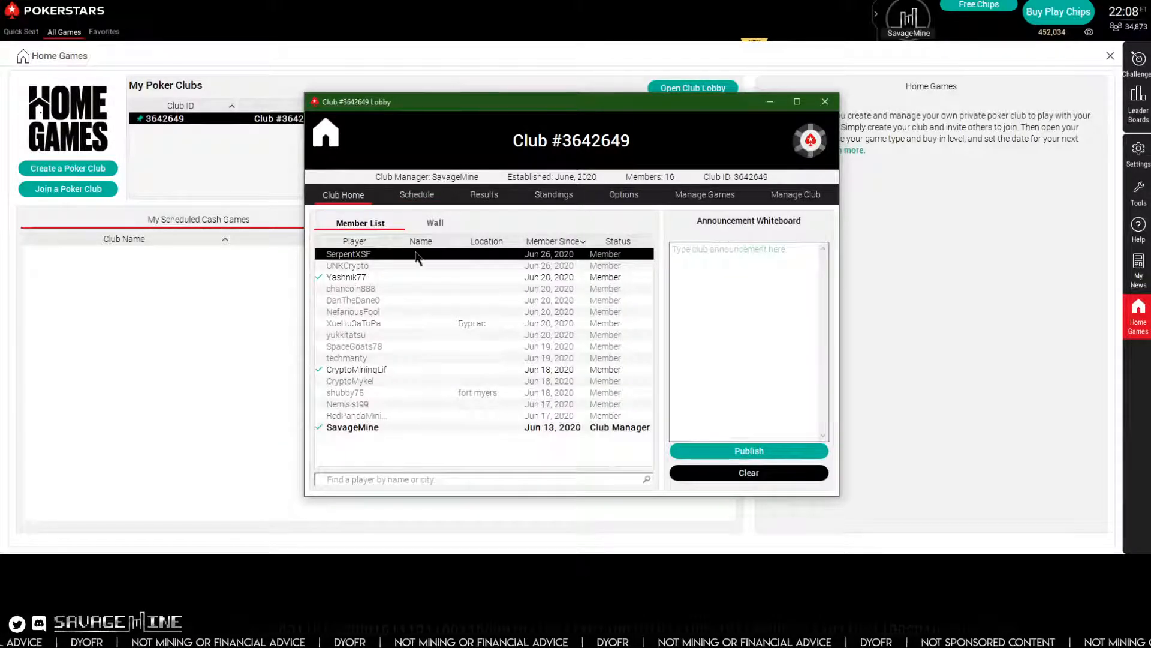
- View the CryptoTubers Charity tournament details from the club schedule, close both lobbies and return to SimpleMining
{"action": "left_click", "coordinate": [415, 194]}
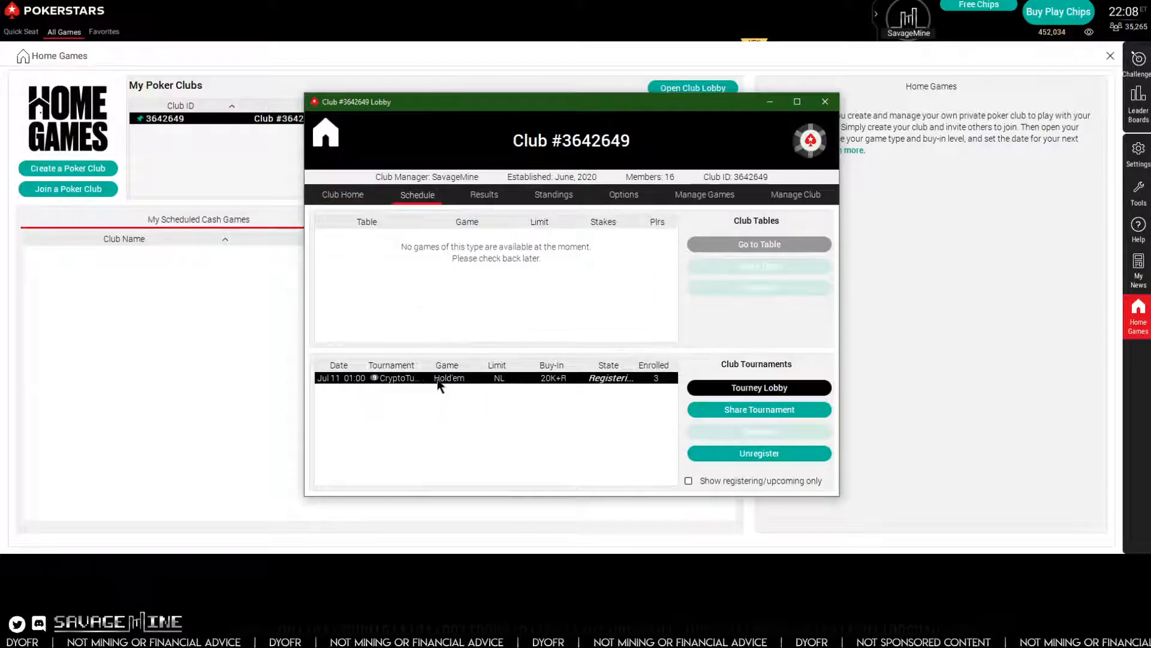
{"action": "double_click", "coordinate": [545, 378]}
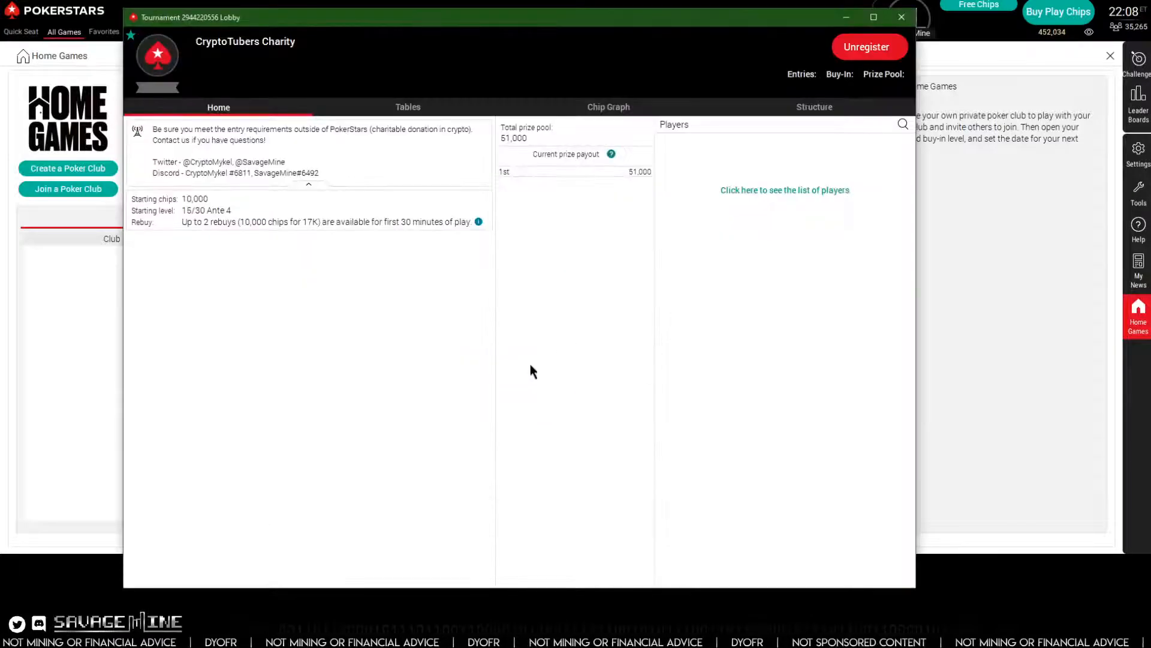
{"action": "left_click", "coordinate": [901, 16]}
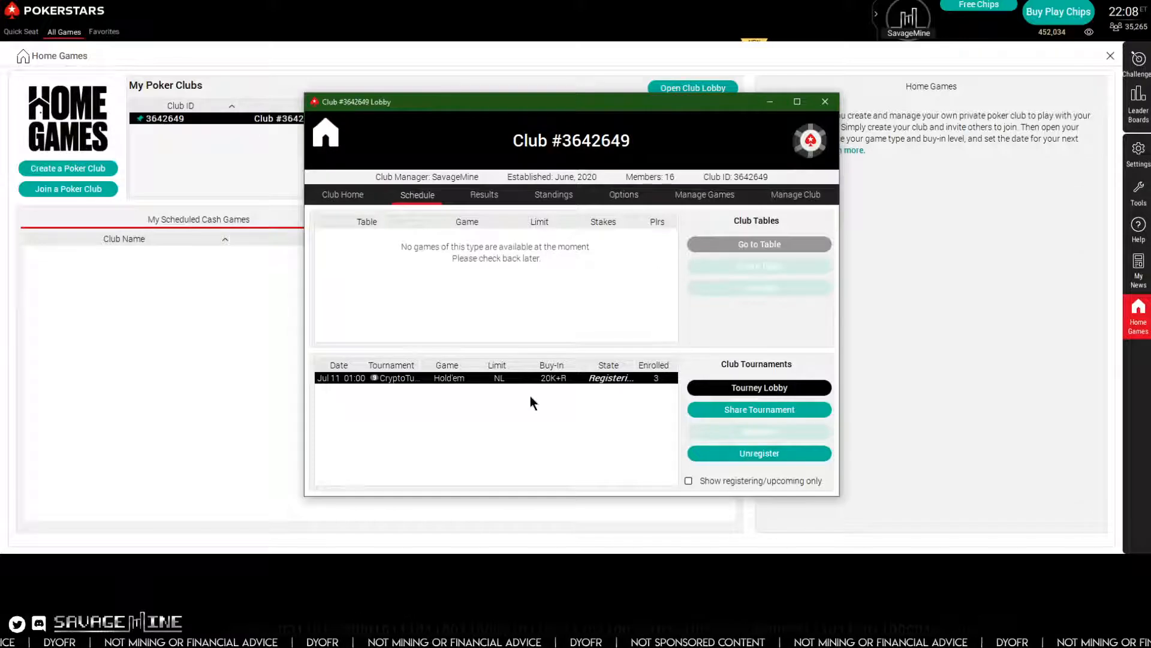
{"action": "left_click", "coordinate": [827, 103]}
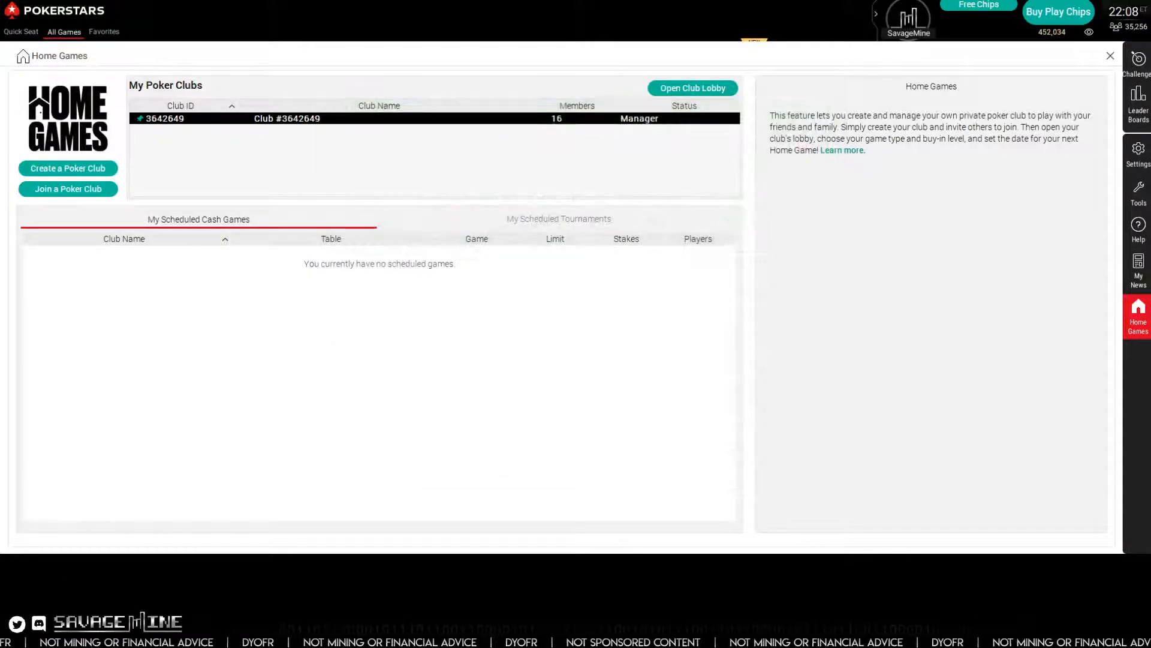
{"action": "left_click", "coordinate": [1089, 1]}
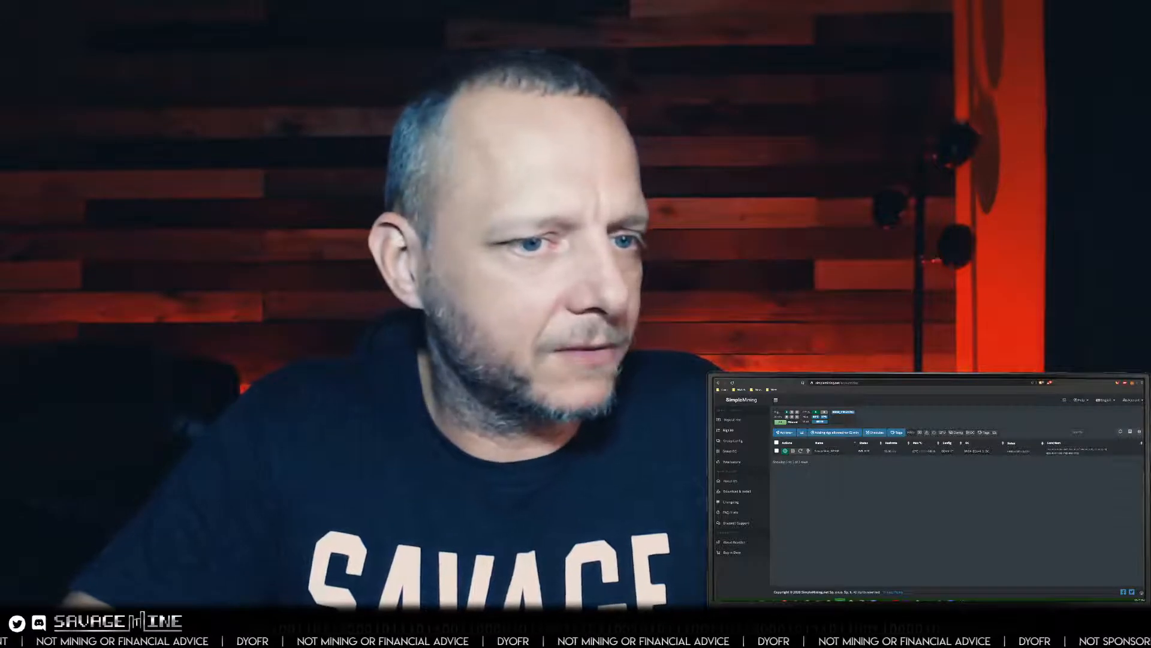
- Create a club table in PokerStars named Savage for No Limit Hold'em, nine players, play money, 50/100 stakes
{"action": "key", "text": "alt+Tab"}
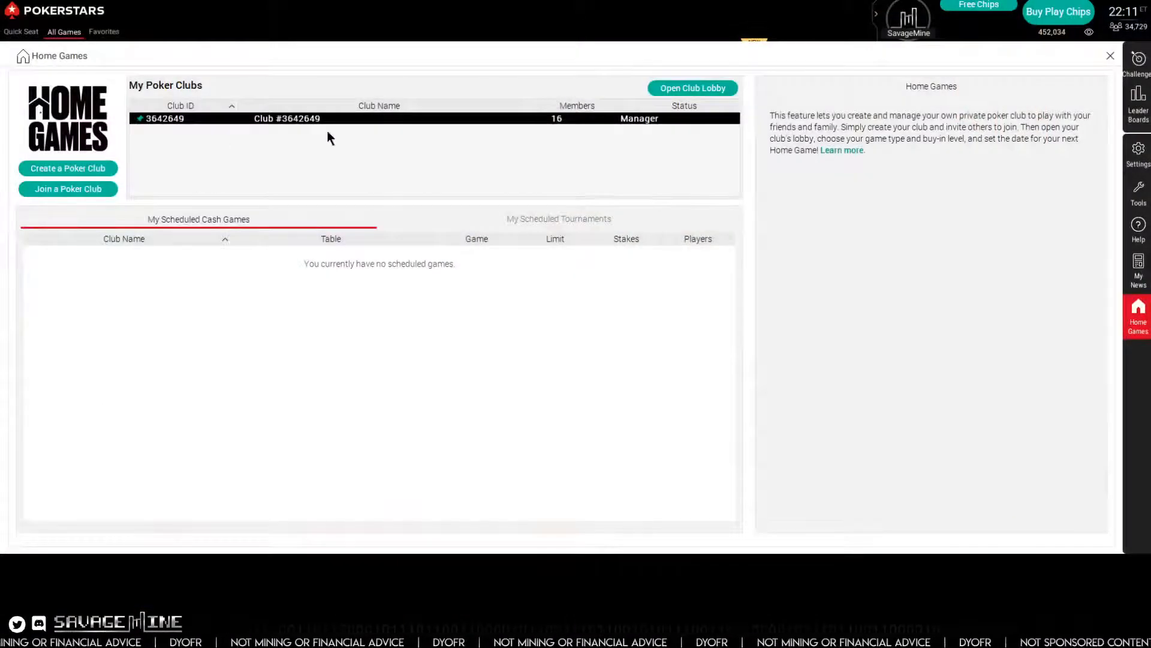
{"action": "double_click", "coordinate": [304, 120]}
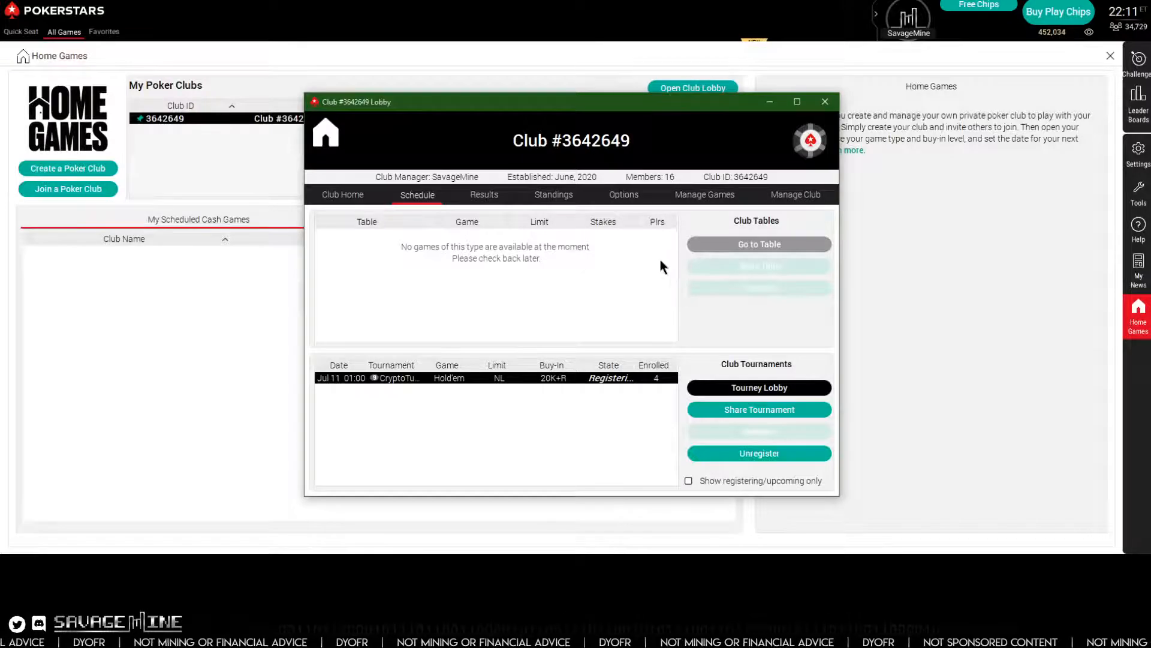
{"action": "left_click", "coordinate": [706, 198]}
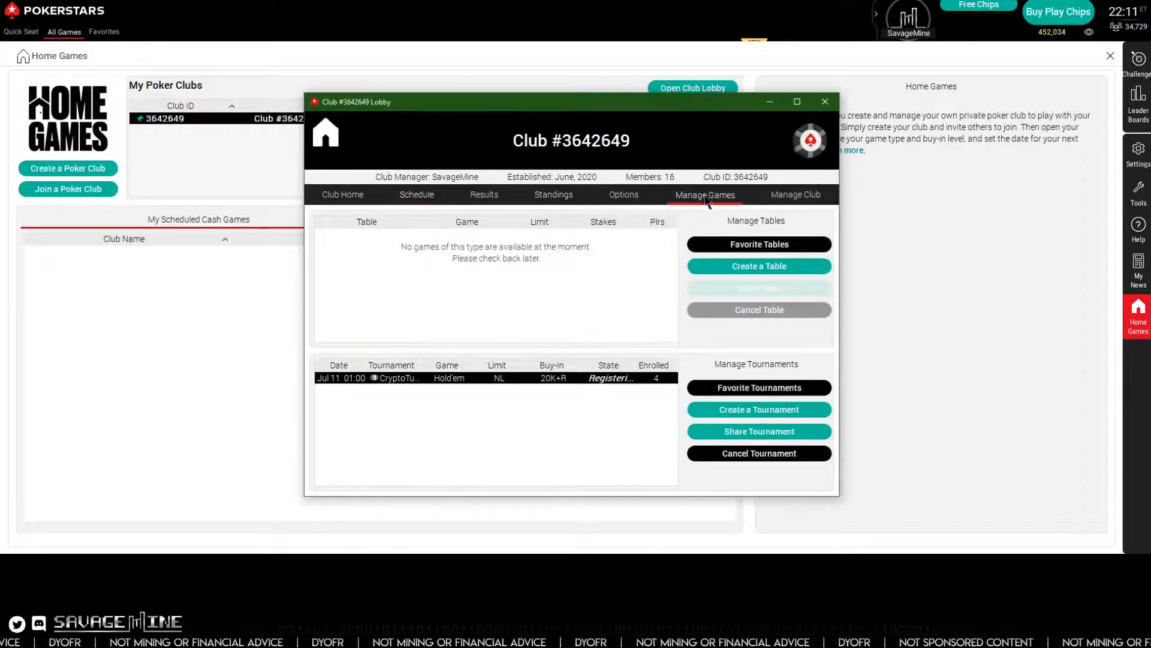
{"action": "left_click", "coordinate": [759, 267]}
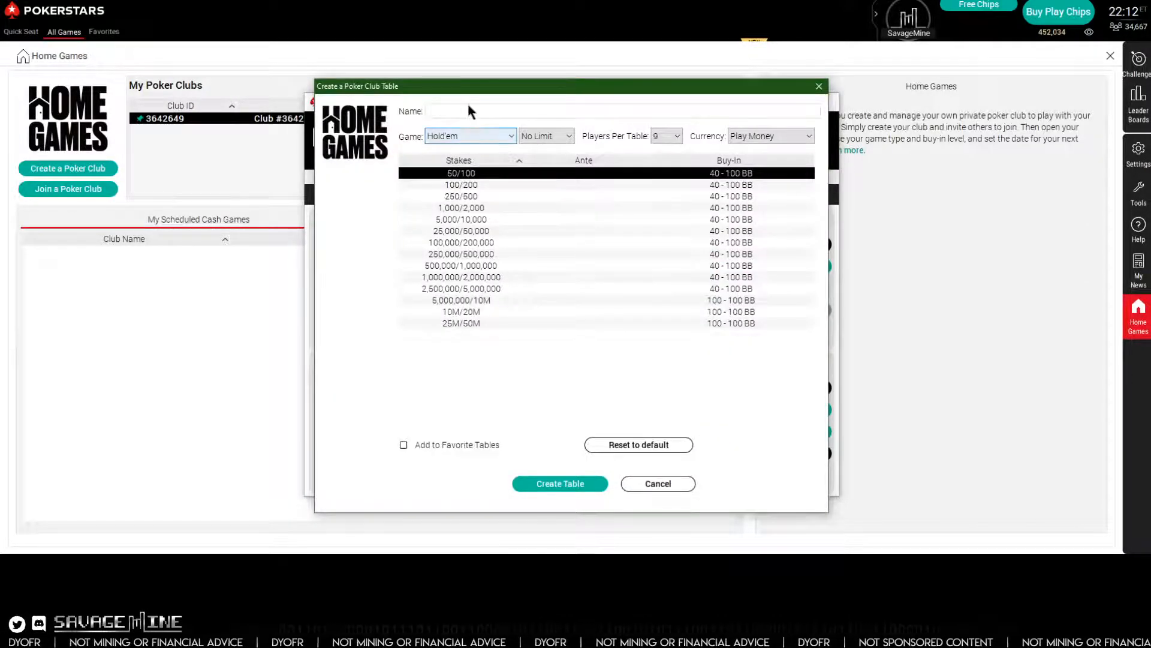
{"action": "type", "text": "Savage"}
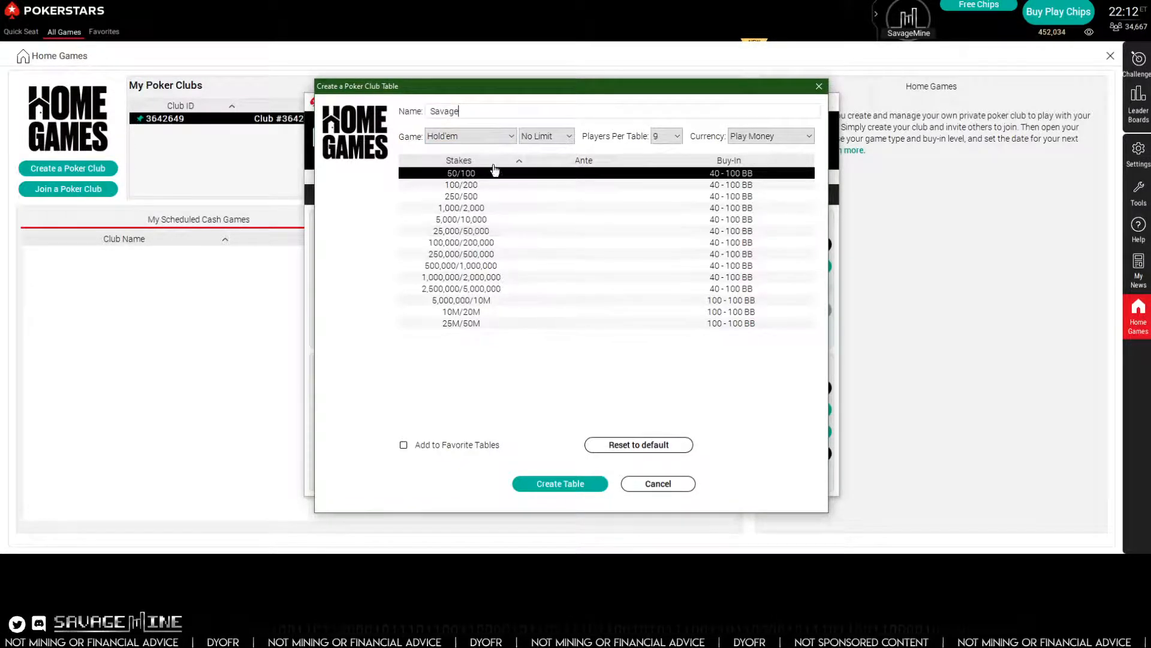
{"action": "left_click", "coordinate": [561, 484]}
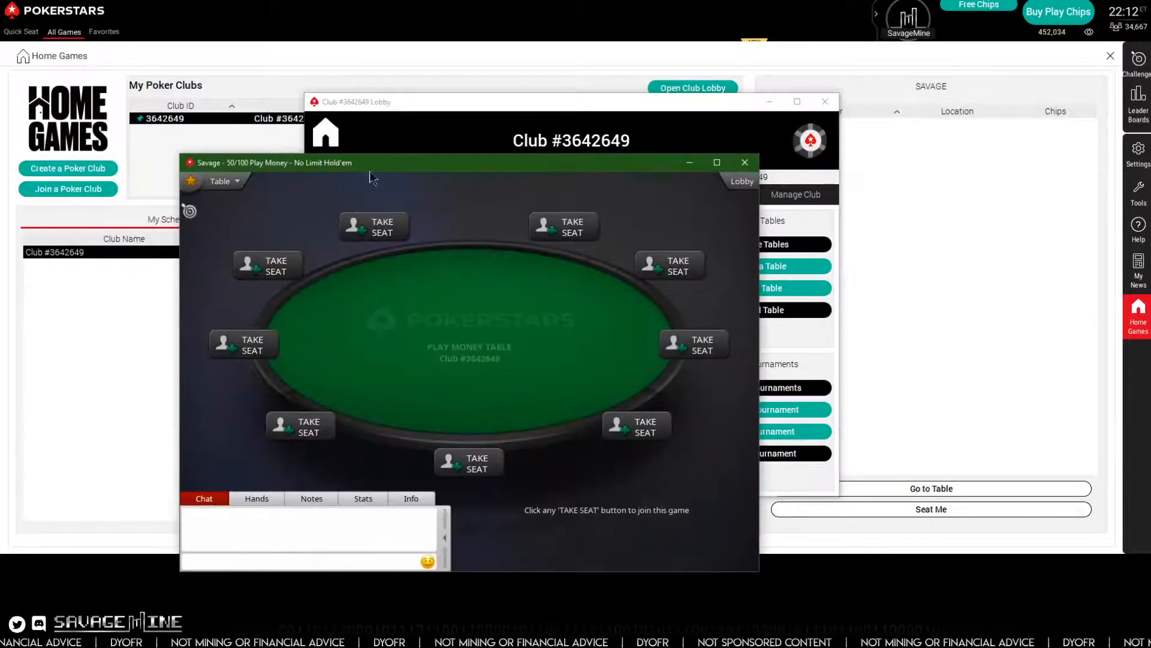
- Take a seat at the Savage table with the preset buy-in and fold the dealt hand
{"action": "left_click", "coordinate": [457, 455]}
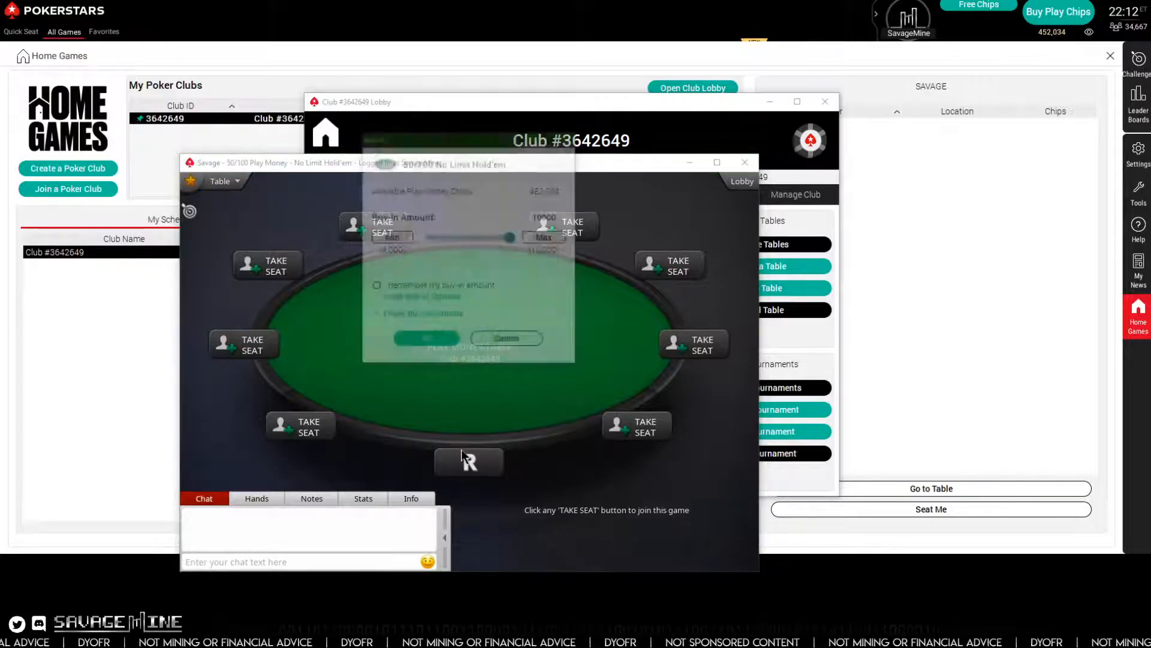
{"action": "left_click", "coordinate": [428, 339]}
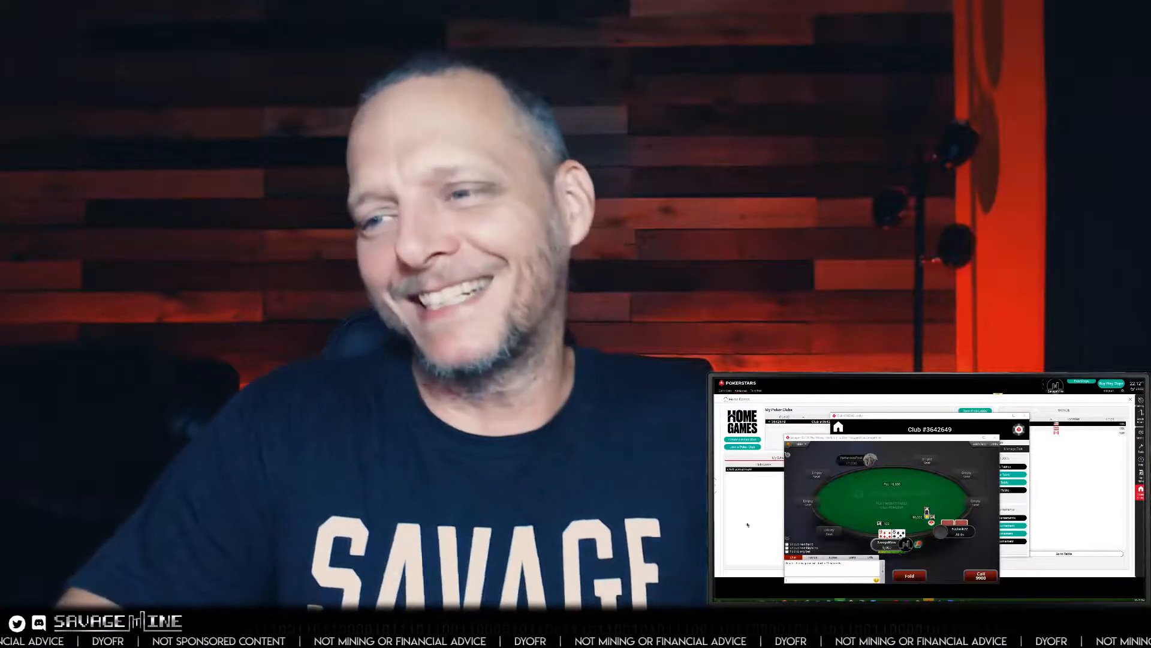
{"action": "left_click", "coordinate": [909, 576]}
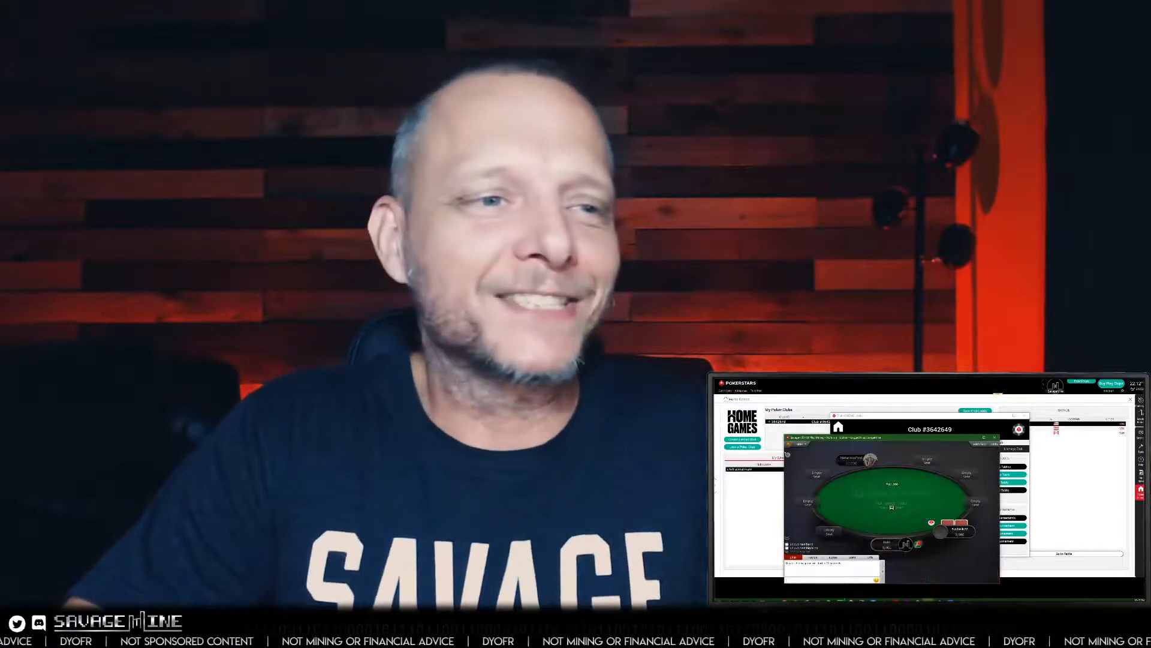